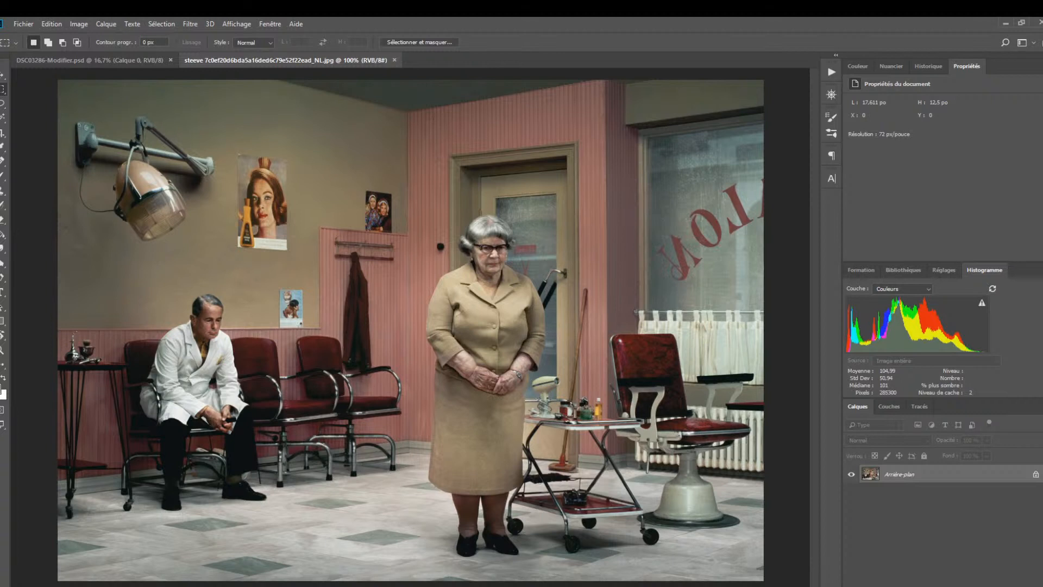
Step: Add a Brightness/Contrast adjustment layer above the salon image, set its brightness to 67, and compare the result with the layer hidden
click(962, 441)
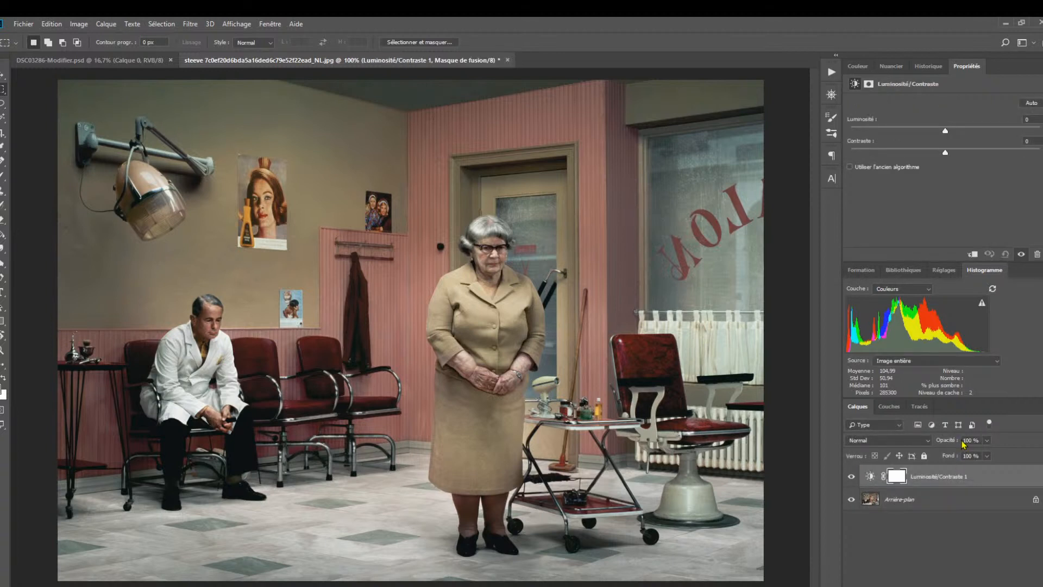
click(869, 476)
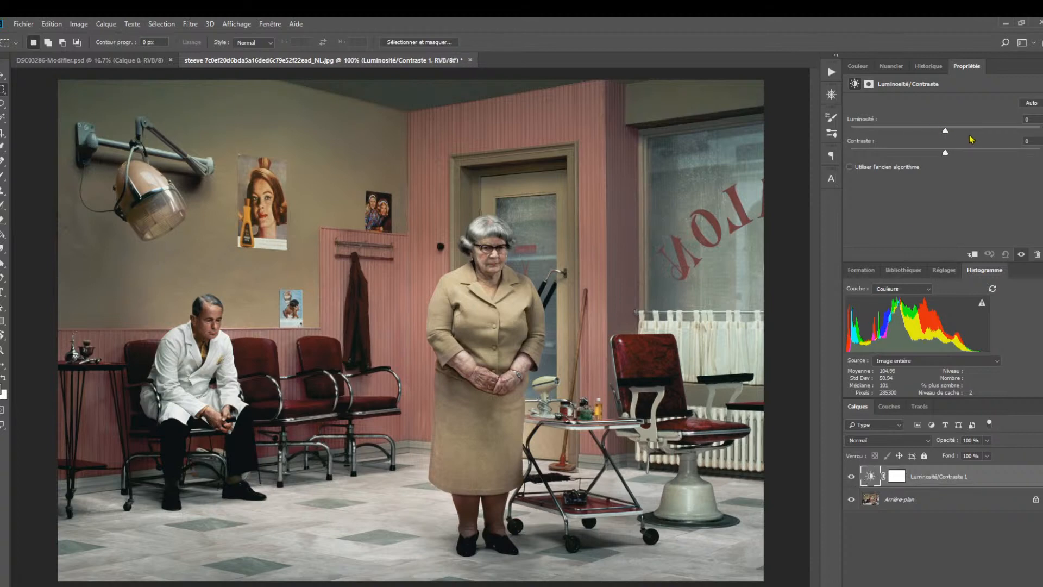
drag(952, 130, 988, 130)
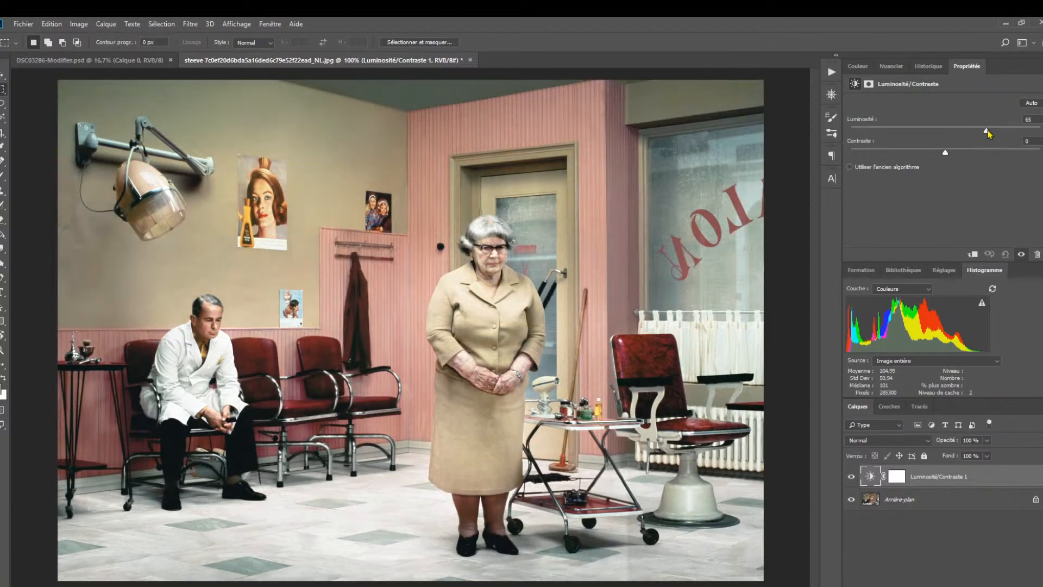
click(852, 476)
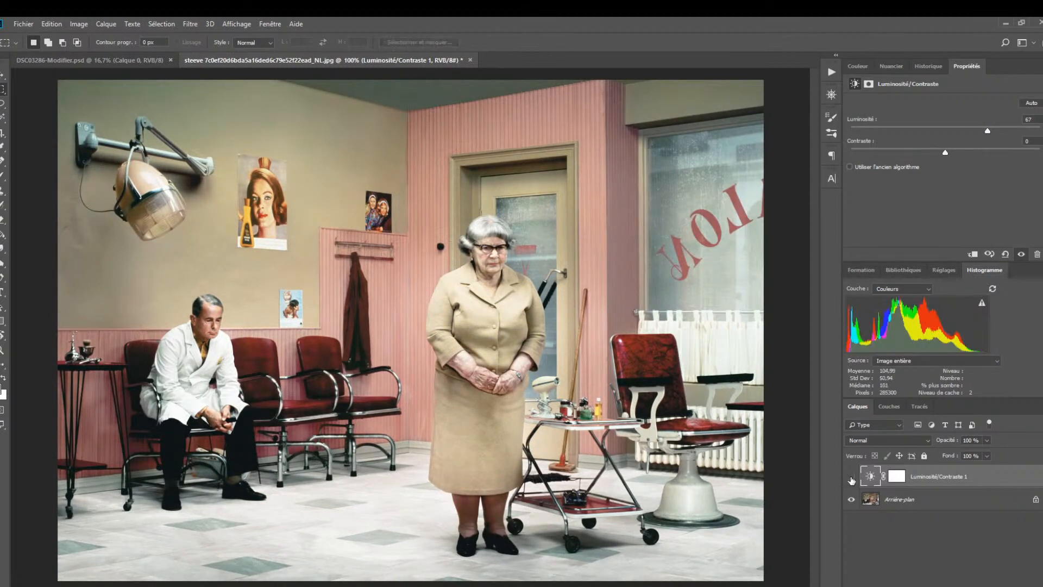
click(853, 476)
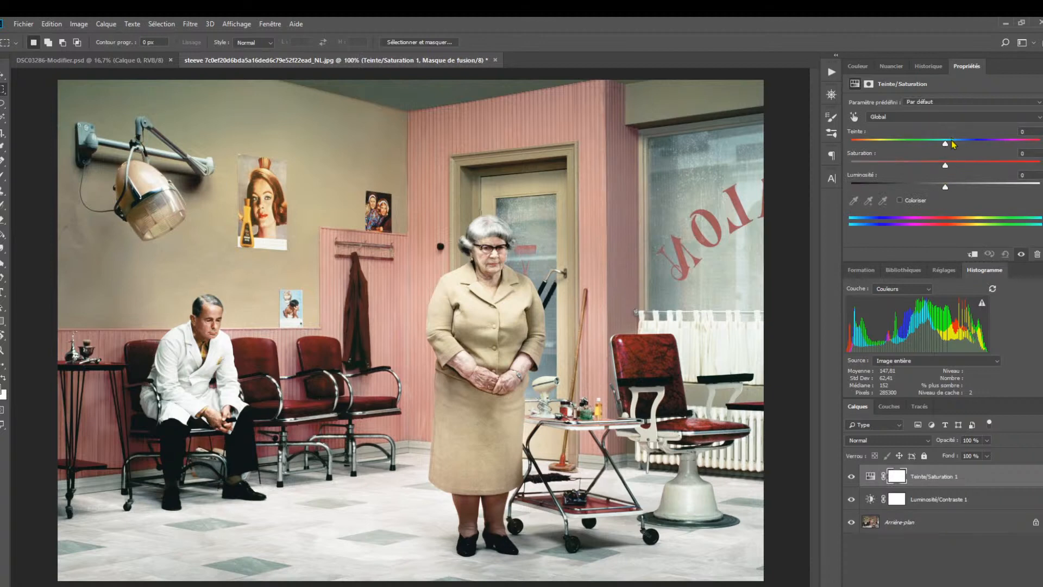
Step: Add a Hue/Saturation adjustment layer, set its saturation to -54, and select its layer mask
drag(947, 166, 876, 180)
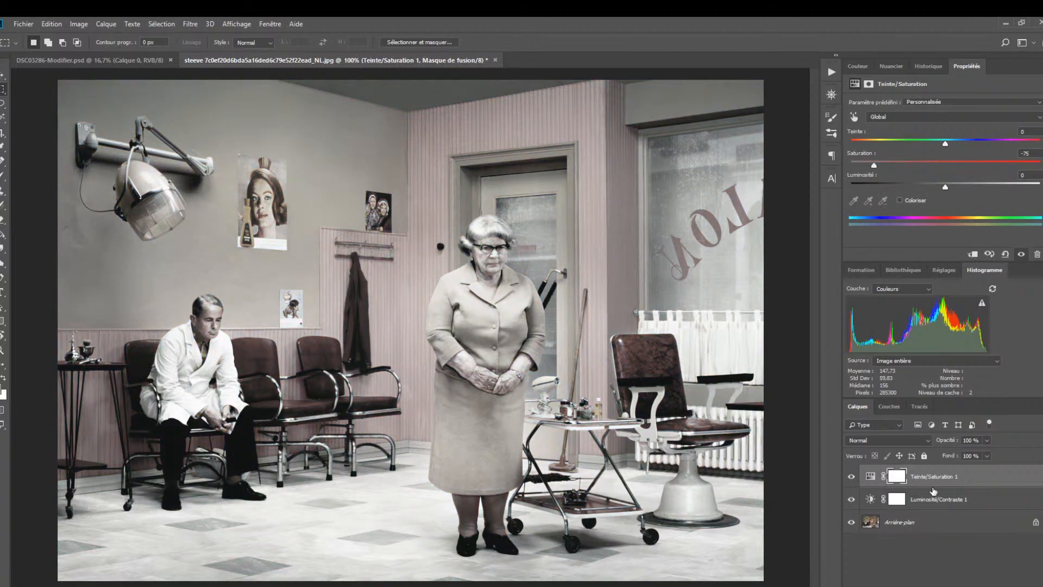
drag(874, 166, 896, 169)
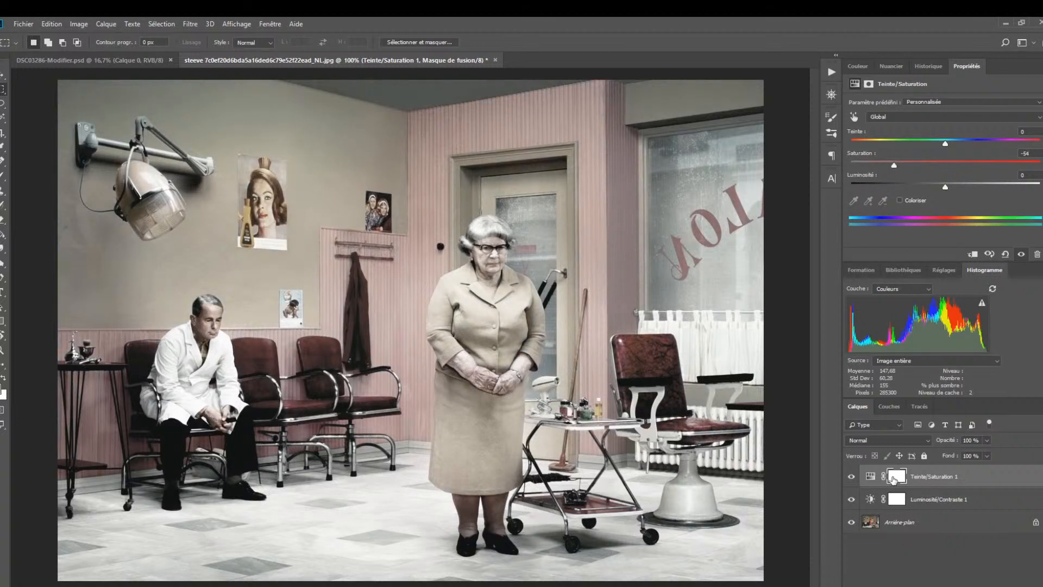
click(895, 478)
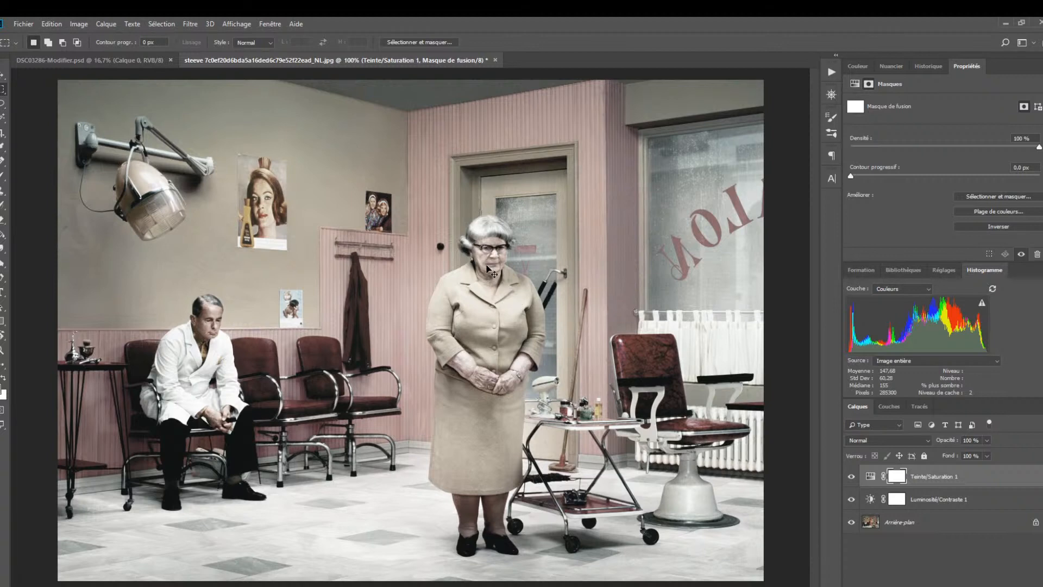
Step: Examine the woman and the wall posters up close, and compare the whole image with and without each adjustment layer
key(ctrl+plus)
key(ctrl+plus)
drag(612, 165, 415, 323)
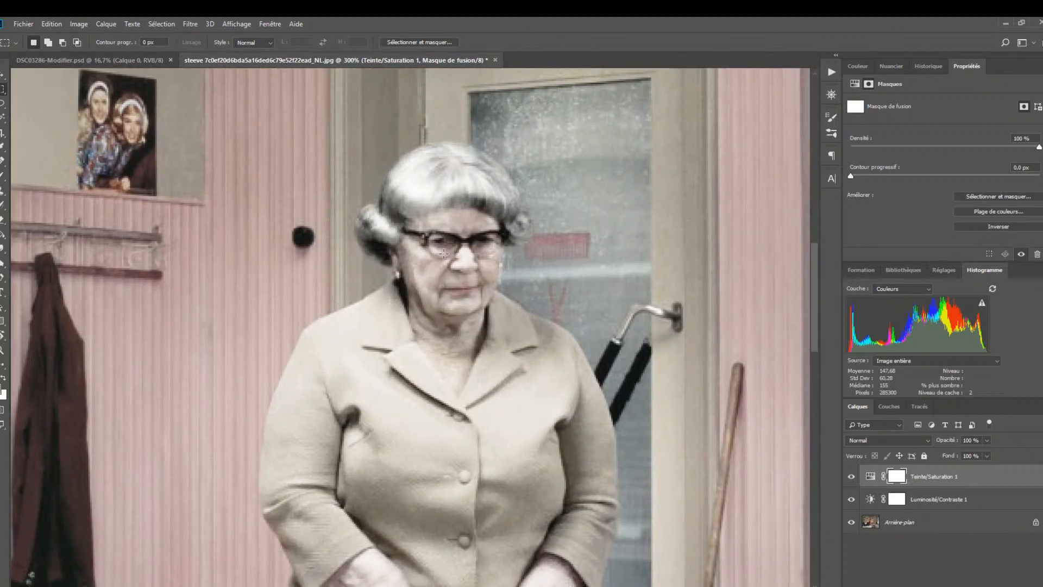
drag(155, 240, 469, 316)
drag(357, 222, 496, 196)
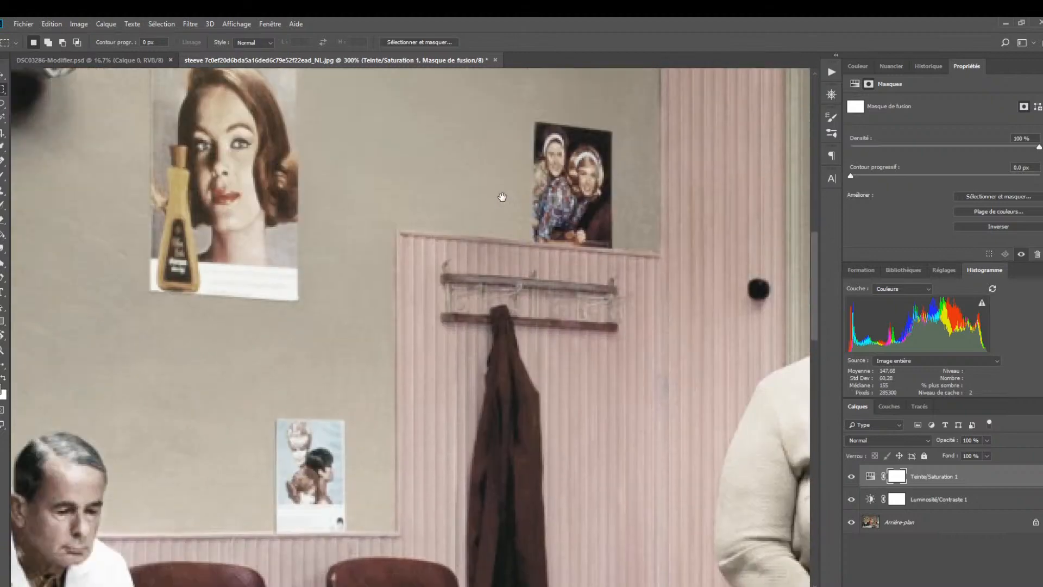
drag(277, 227, 473, 312)
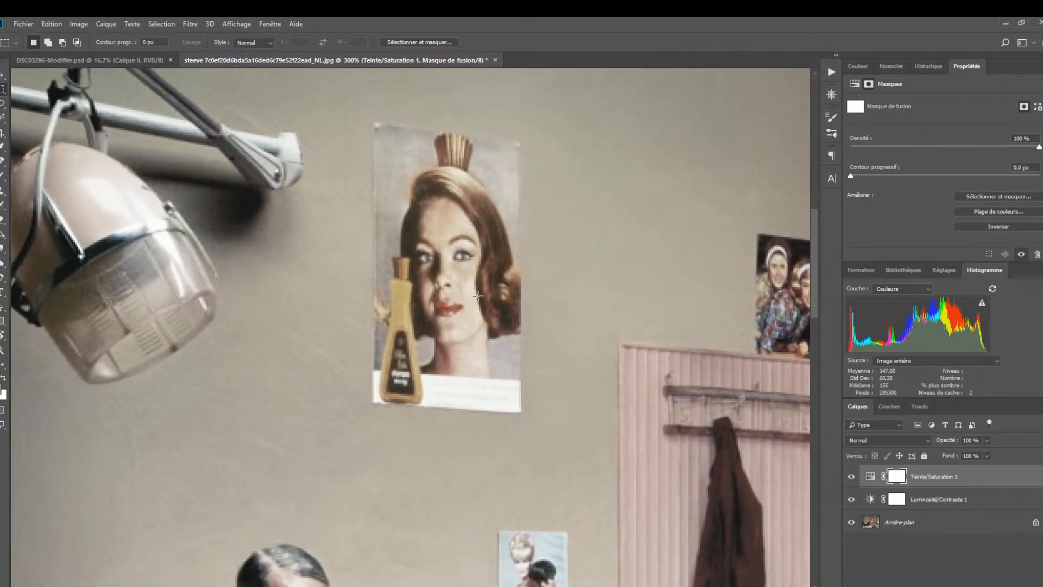
key(ctrl+0)
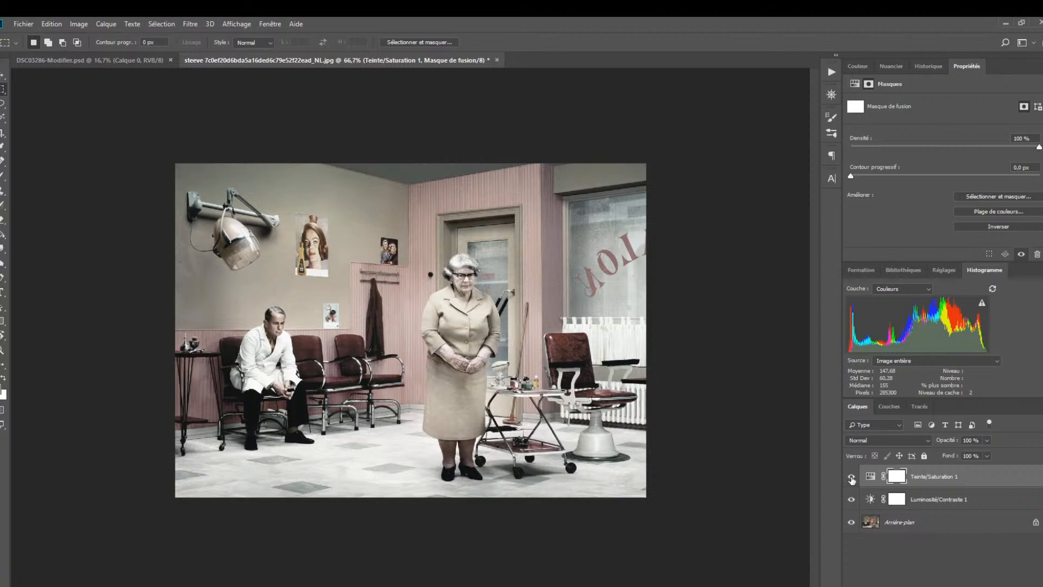
click(852, 477)
click(851, 476)
click(851, 499)
click(851, 499)
Step: Close the salon image and the Photoshop window, switching to Lightroom
click(496, 61)
click(537, 239)
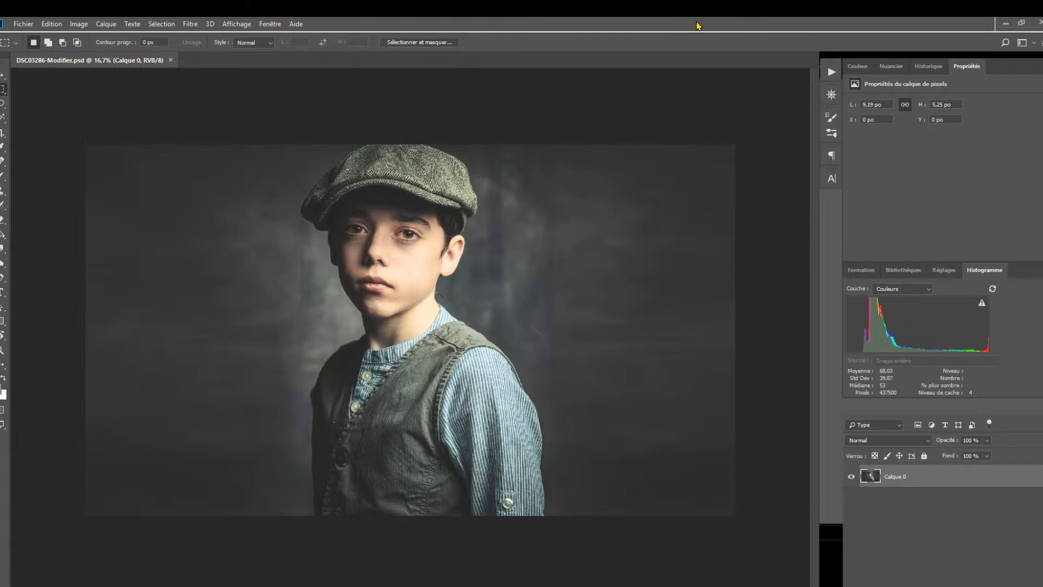
click(1040, 24)
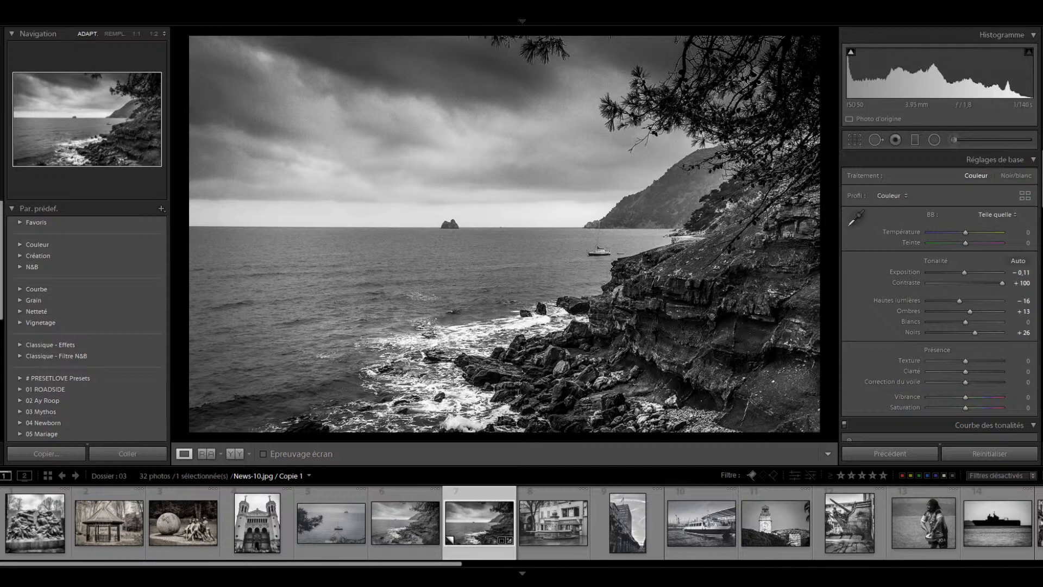
Step: Reveal the module picker, switch to the Bibliothèque module, and display the folder's photos as a thumbnail grid
click(522, 22)
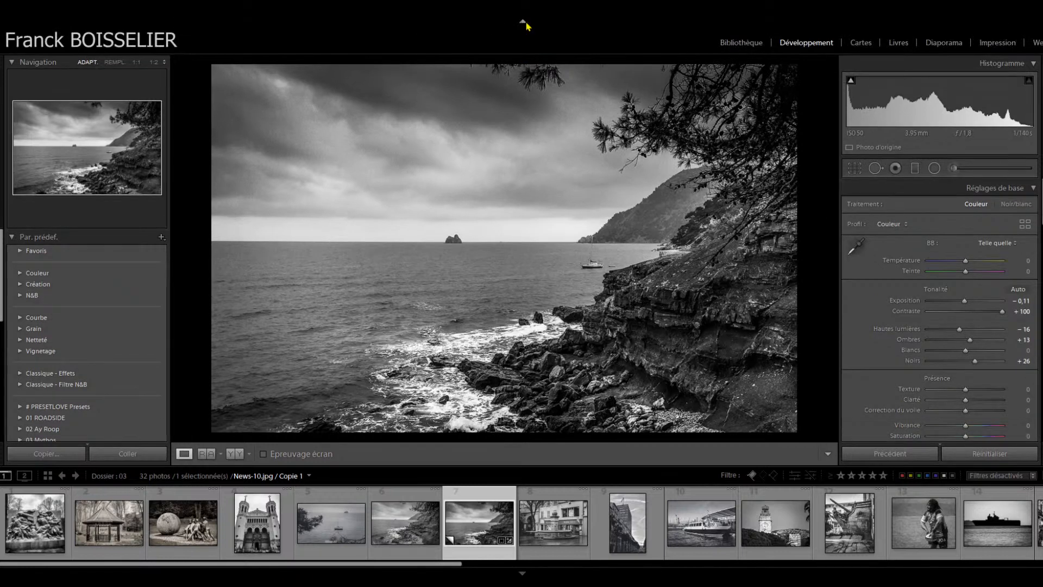
click(735, 42)
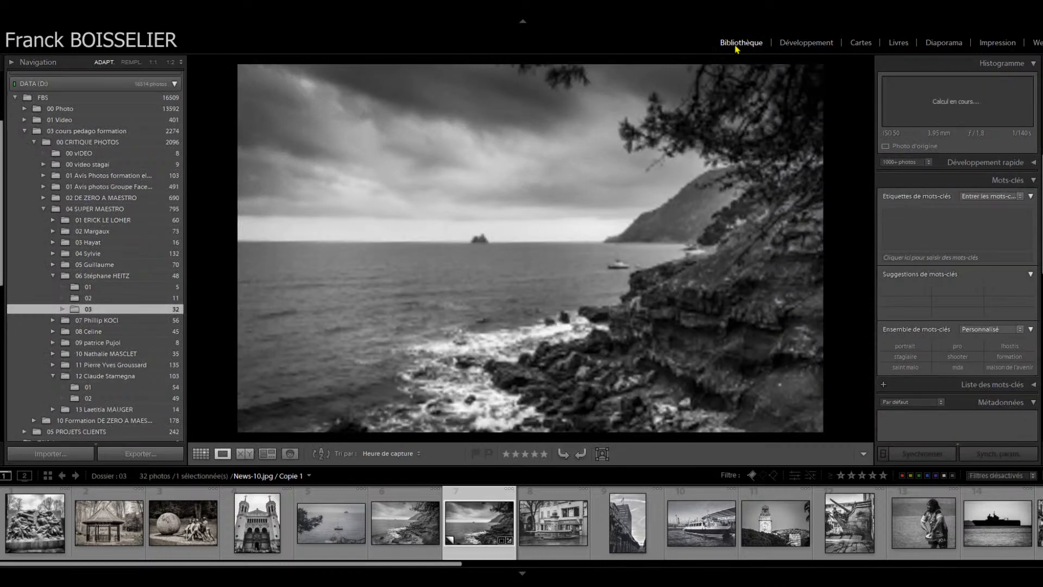
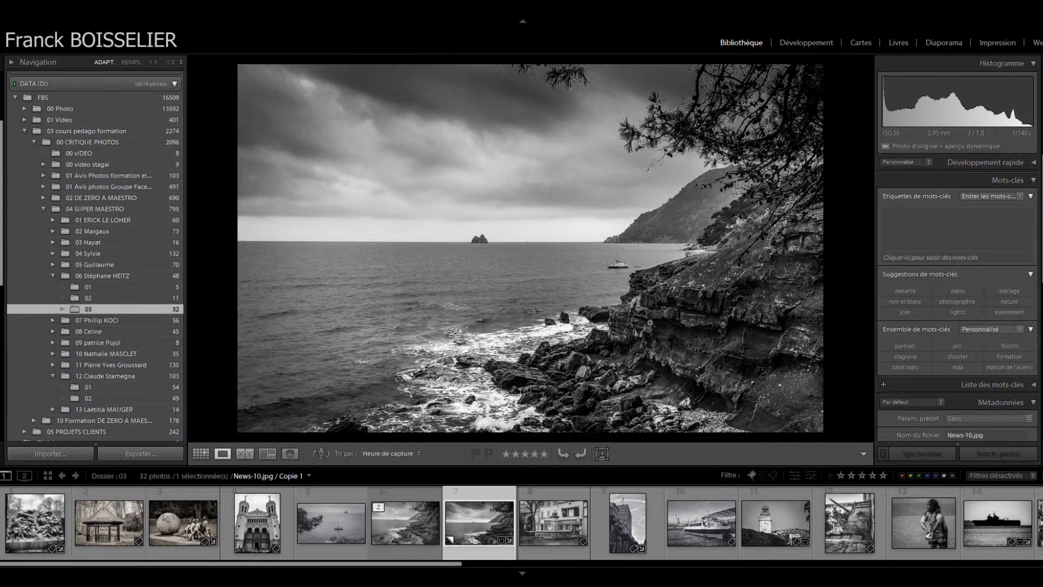
scroll(105, 313, up, 3)
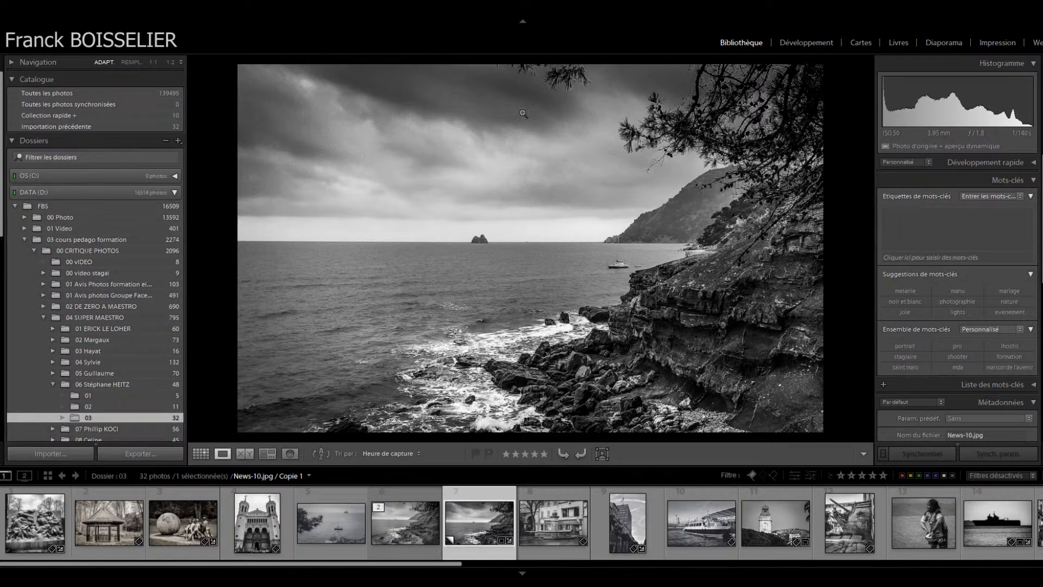
click(201, 453)
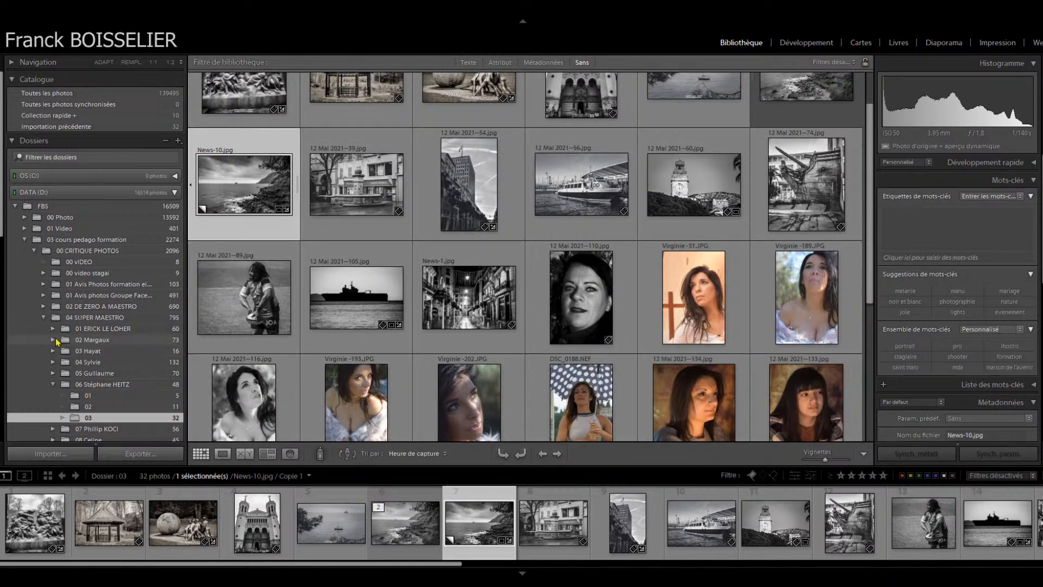
Step: View the photos in the 00 CRITIQUE PHOTOS folder, and collapse its parent folder 03 cours pedago formation
click(82, 262)
click(87, 253)
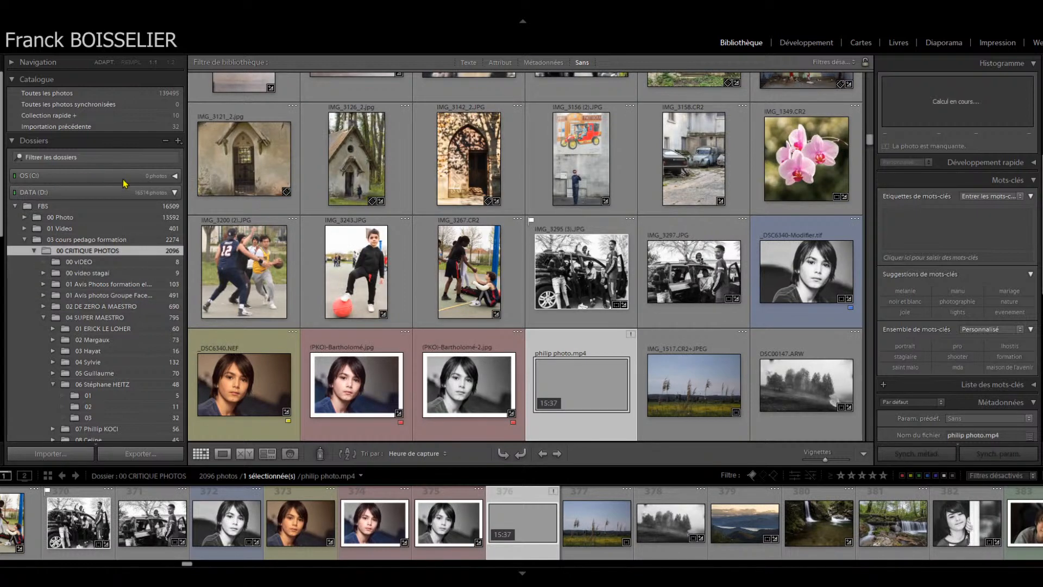
click(24, 240)
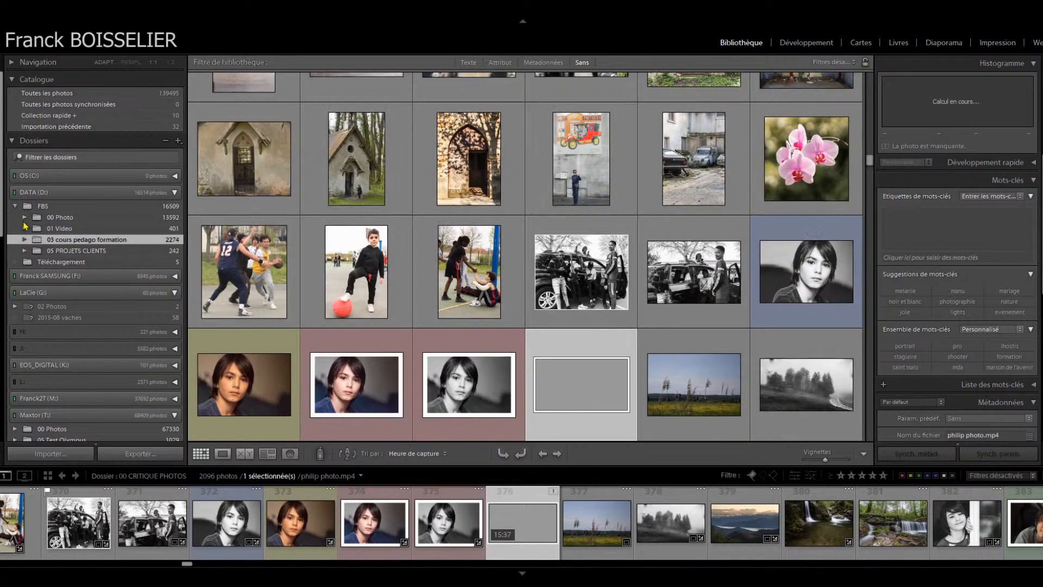
Step: Expand 00 Photo and its 2020-03-05 INDE folder, and show the photos of the 02 Jour 2 agra subfolder
click(24, 218)
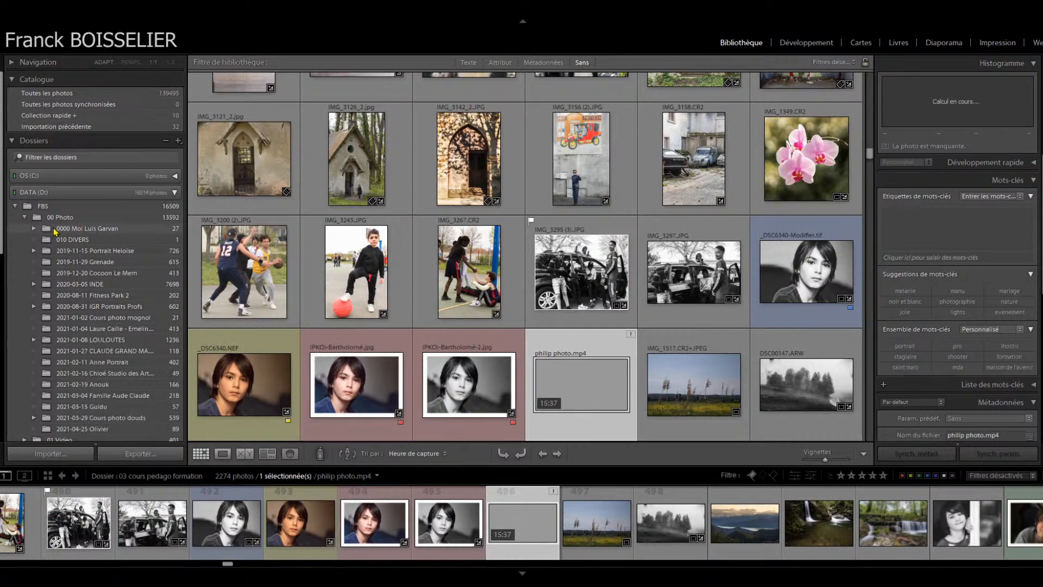
click(74, 285)
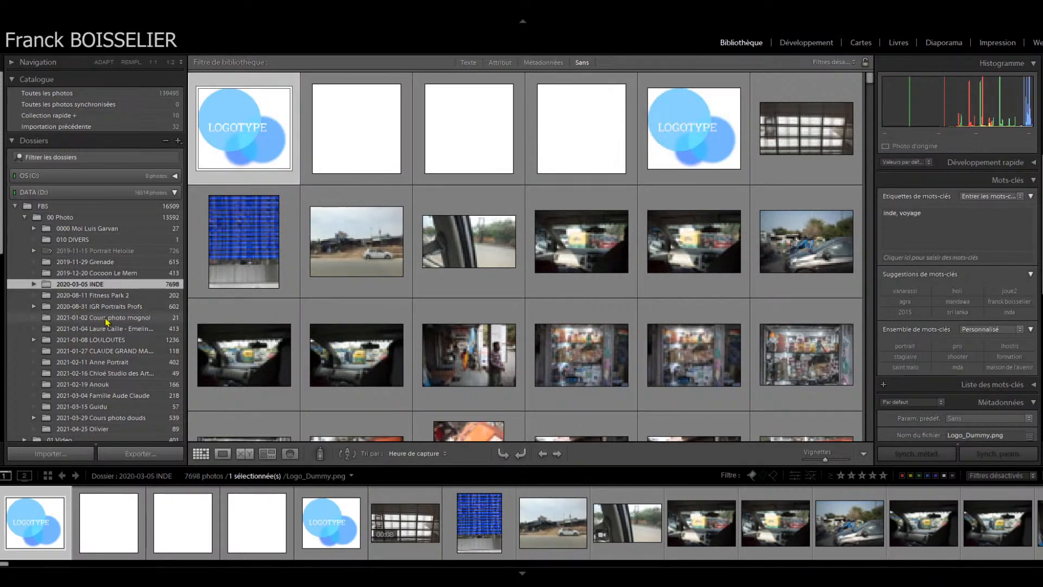
click(35, 285)
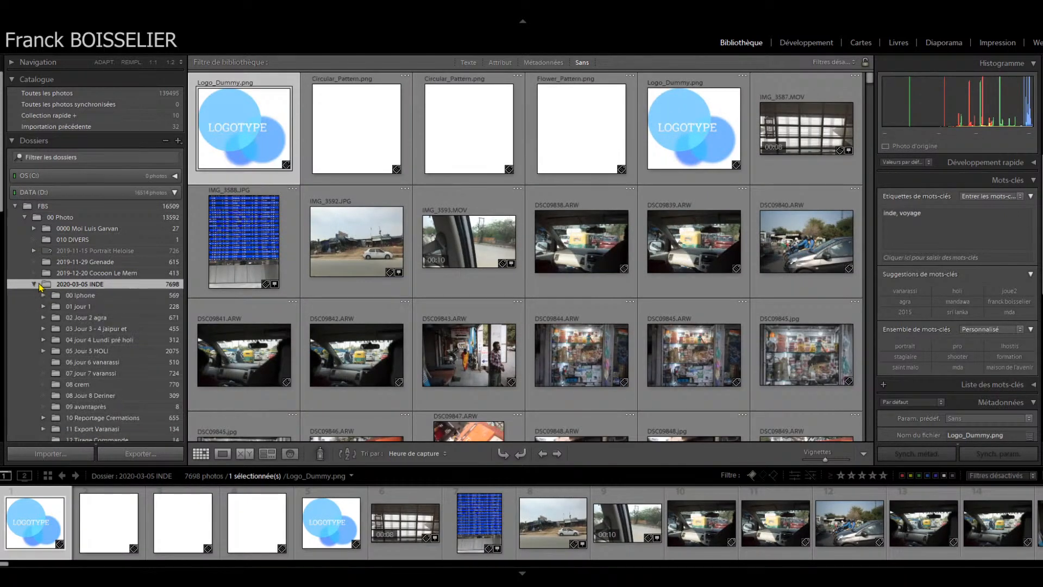
click(77, 317)
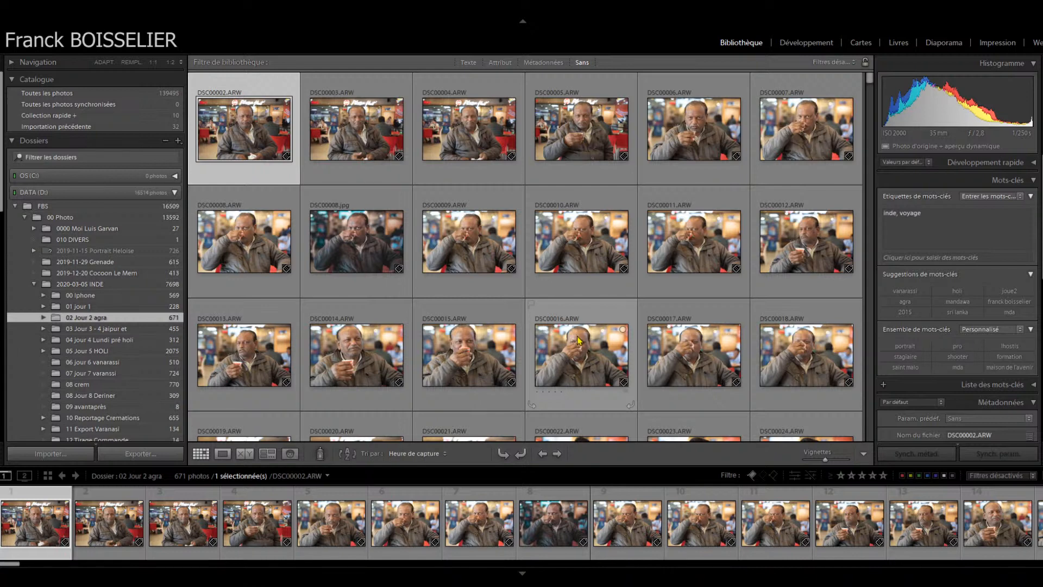
Step: Add the keywords stagiaire, shooter, saint malo and mda to DSC00015.ARW, and select the neighbouring photo DSC00014.ARW
click(679, 358)
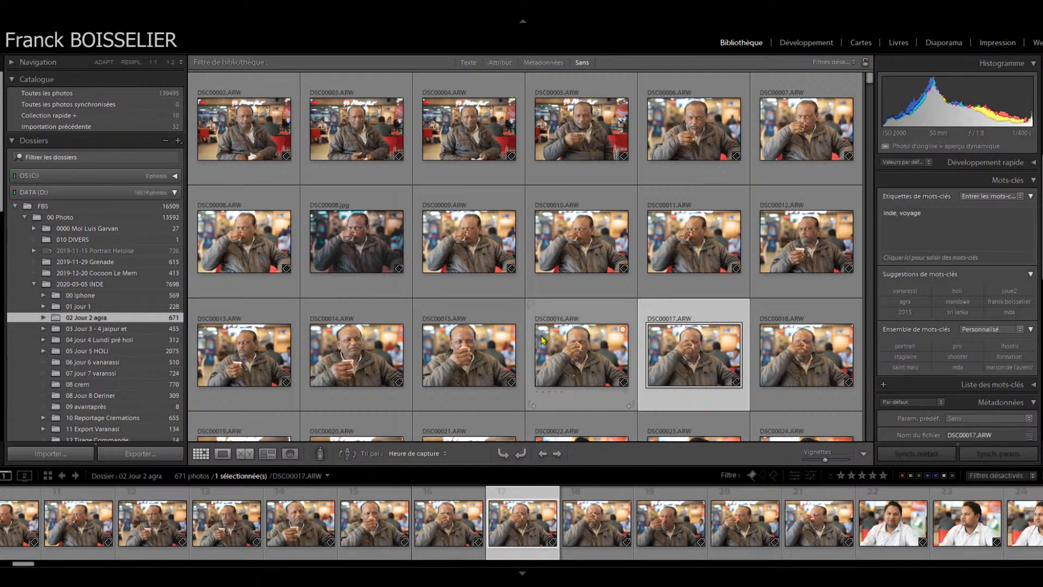
click(449, 366)
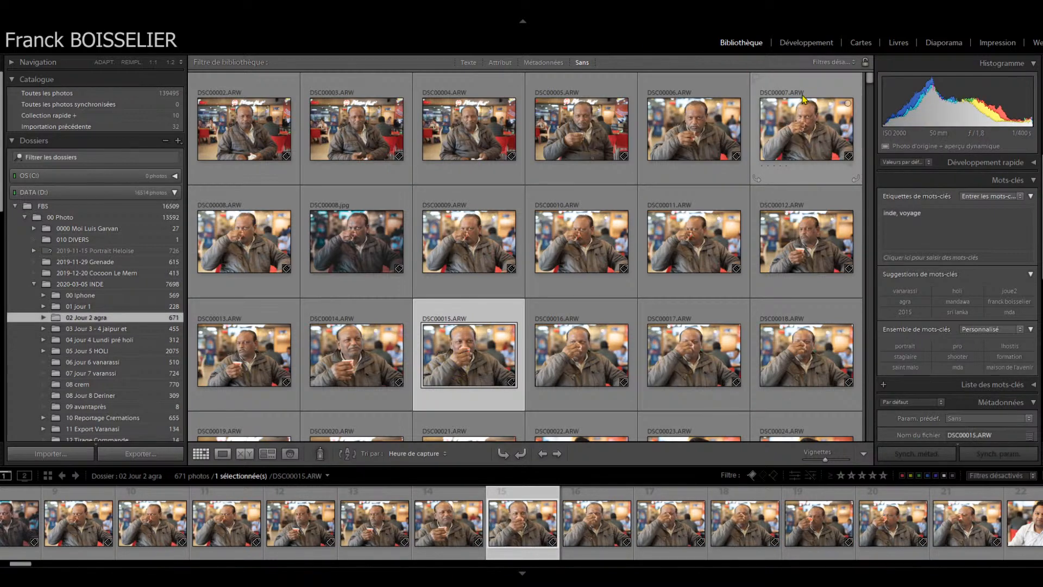
key(alt)
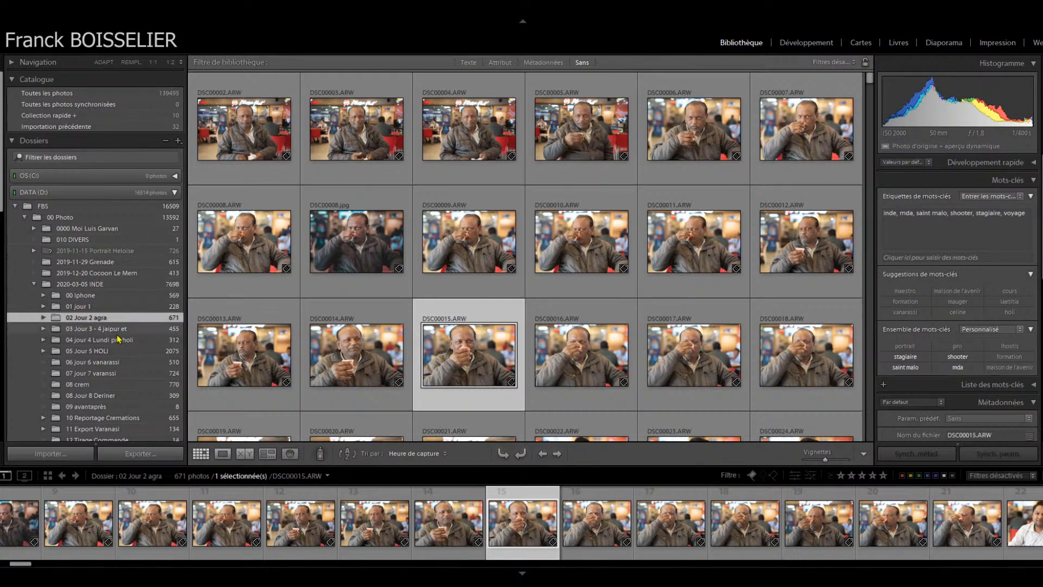
click(359, 348)
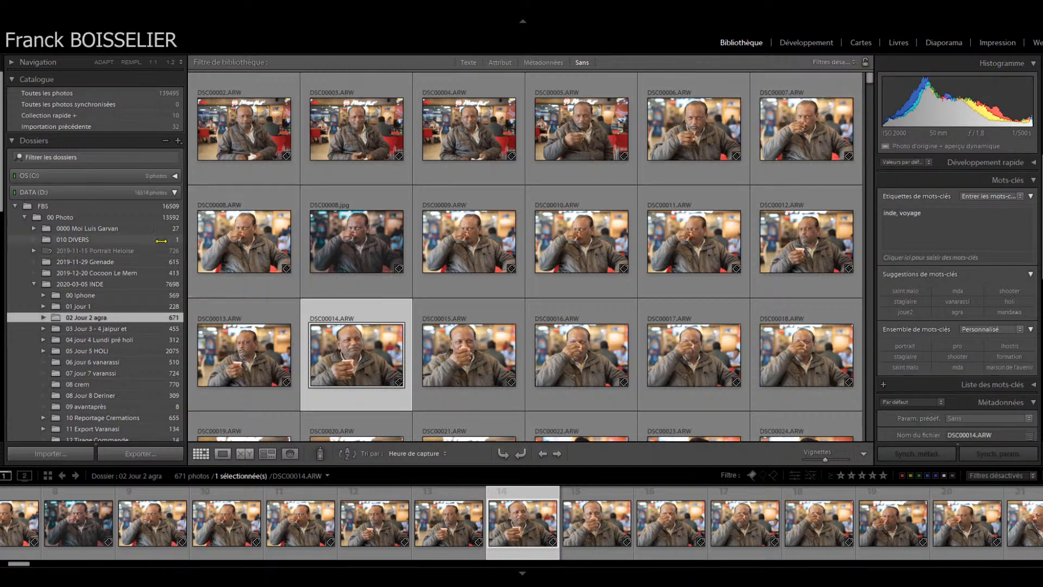
Step: Show the 04 jour 4 Lundi pré holi folder and flag DSC00973.ARW and DSC00974.jpg as picks
click(78, 341)
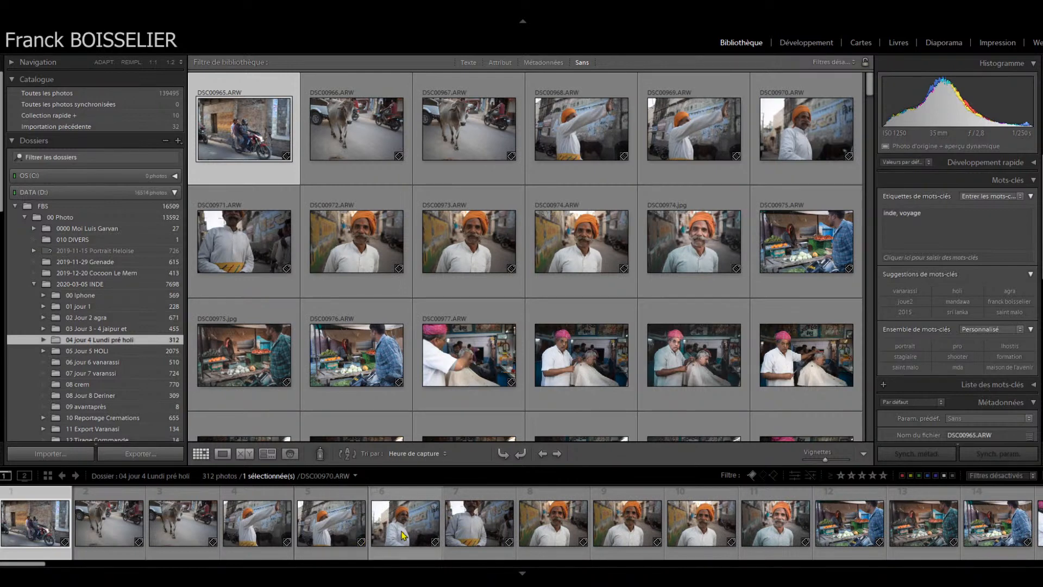
scroll(402, 535, down, 3)
click(373, 530)
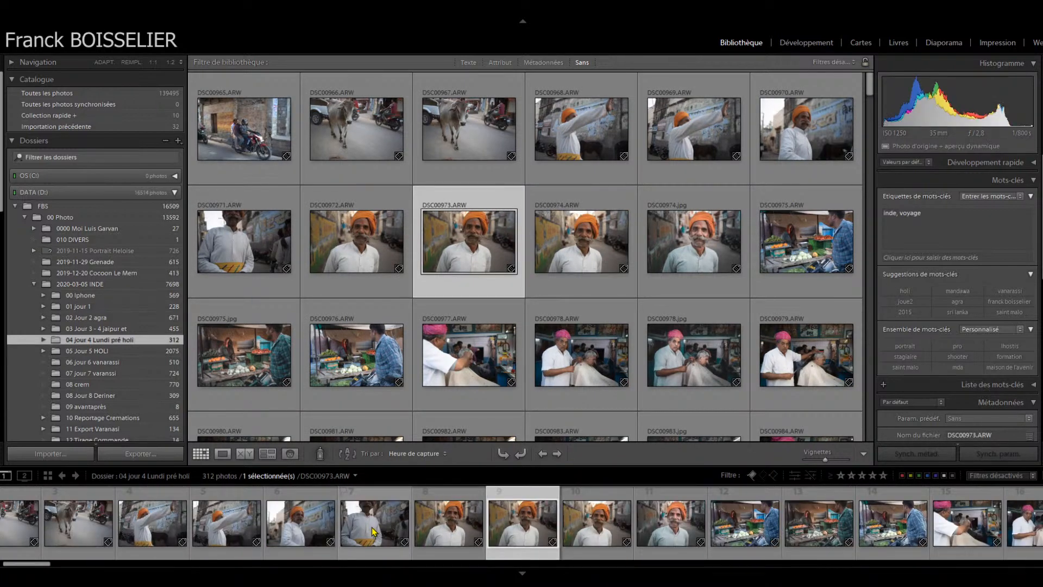
key(p)
key(Right)
key(Right)
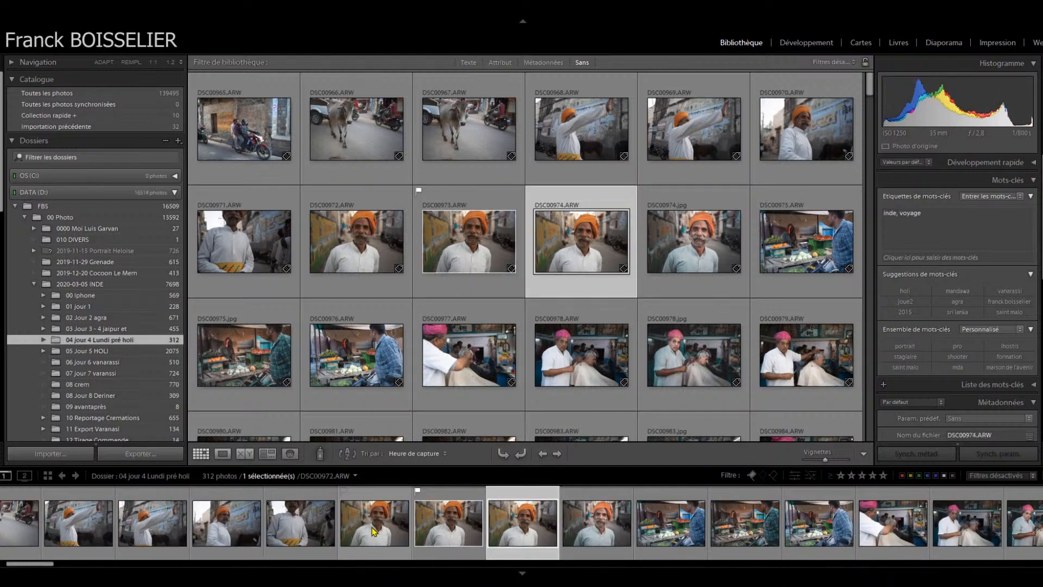
key(p)
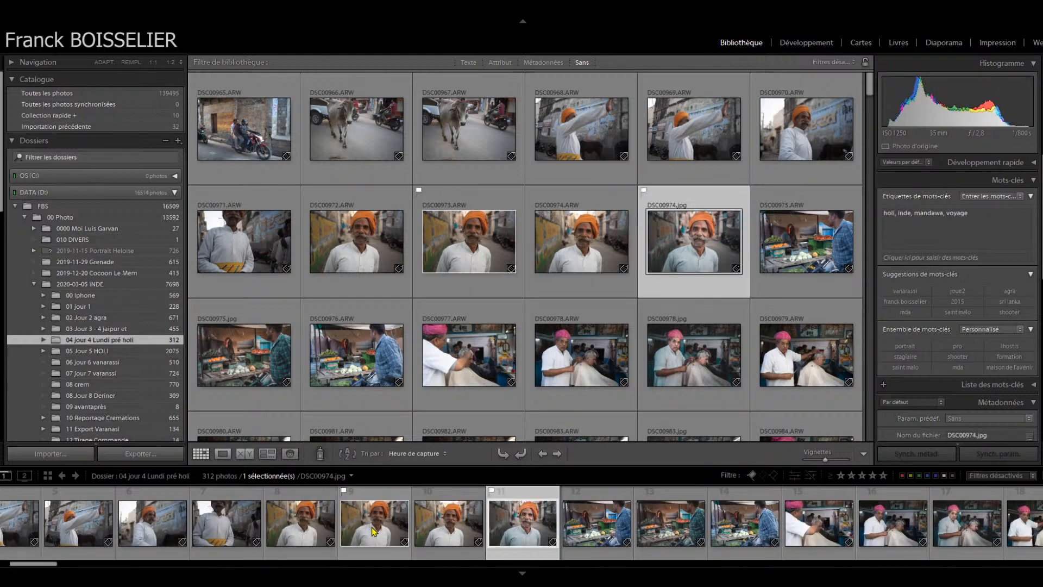
Step: Filter the folder to show only flagged photos, and select DSC00973.ARW
click(752, 476)
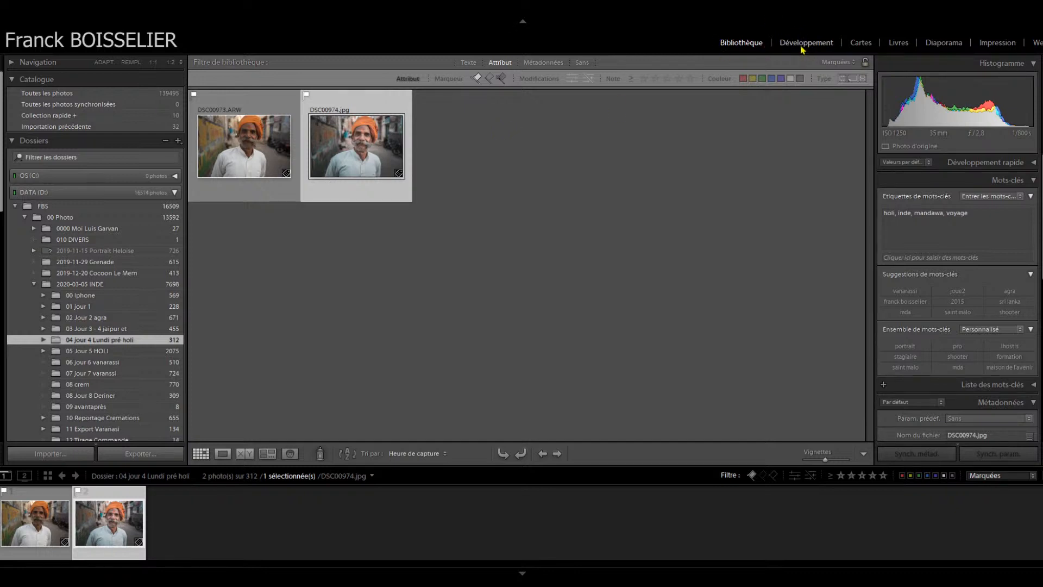
click(266, 148)
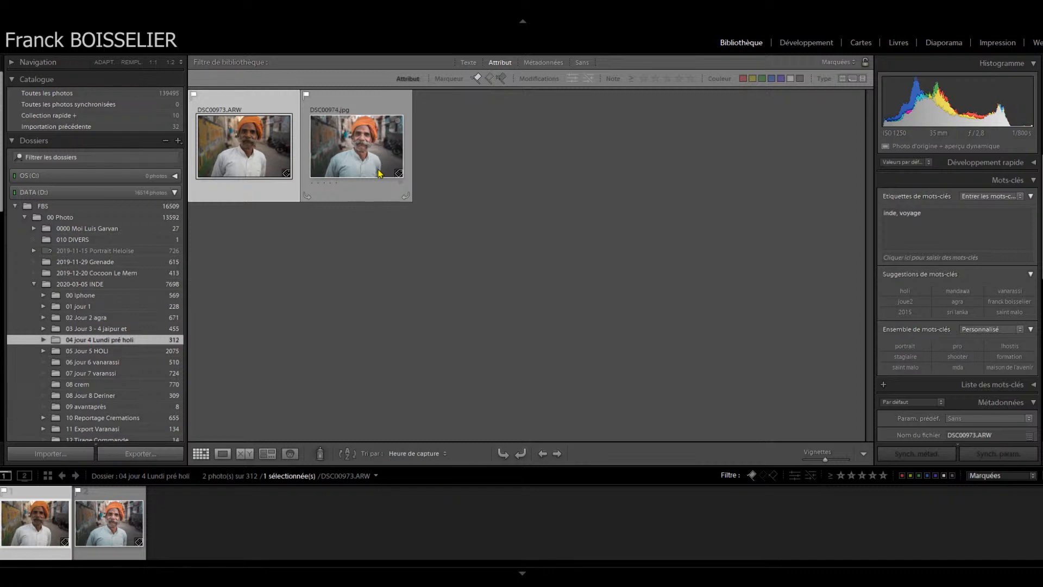
Step: Look through the remaining folders and drives of the catalogue, expanding the M: drive to view its travel, wedding and portrait folders
scroll(131, 348, down, 8)
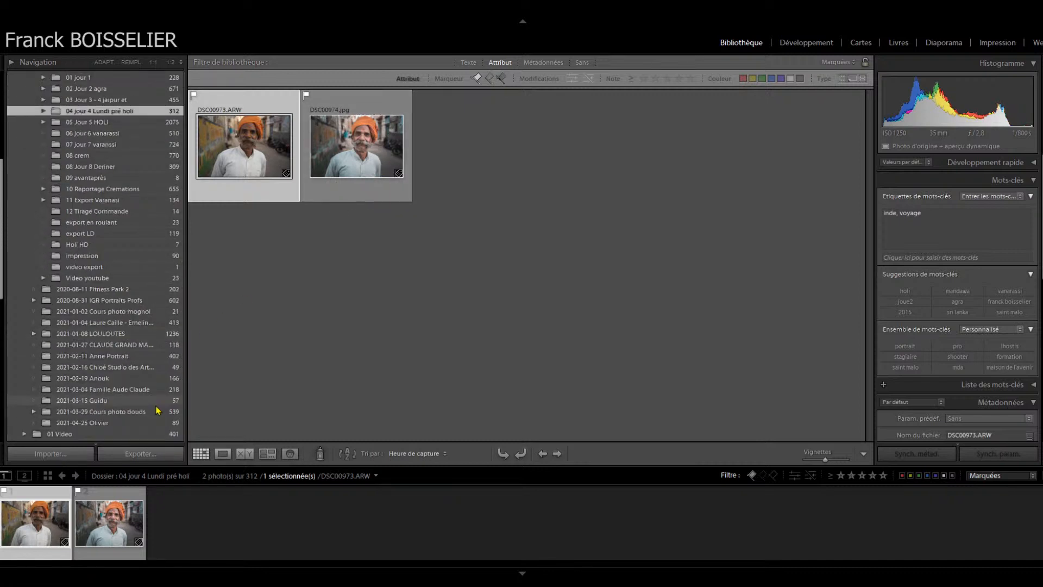
scroll(157, 410, down, 5)
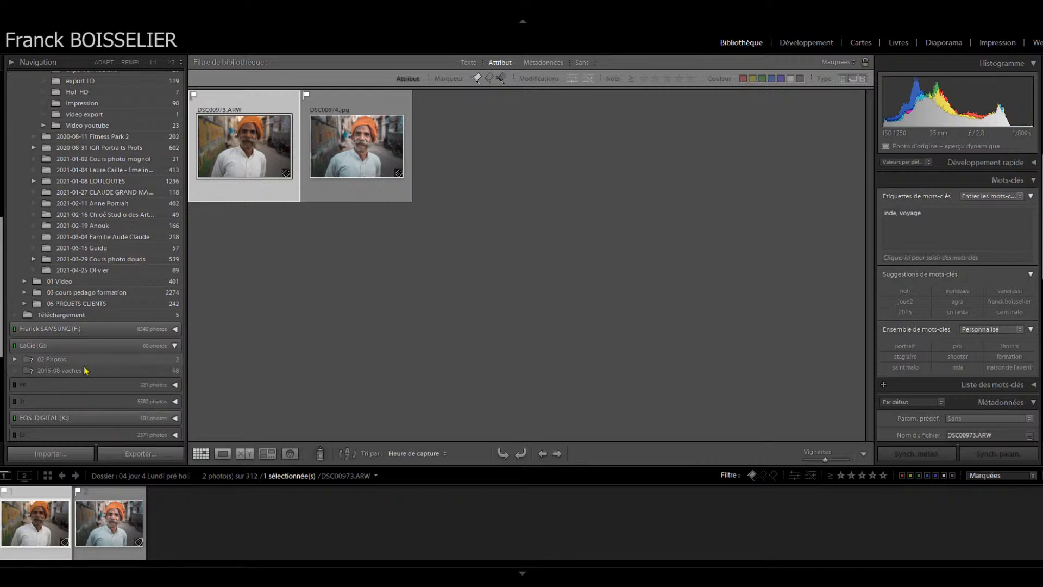
scroll(86, 375, down, 5)
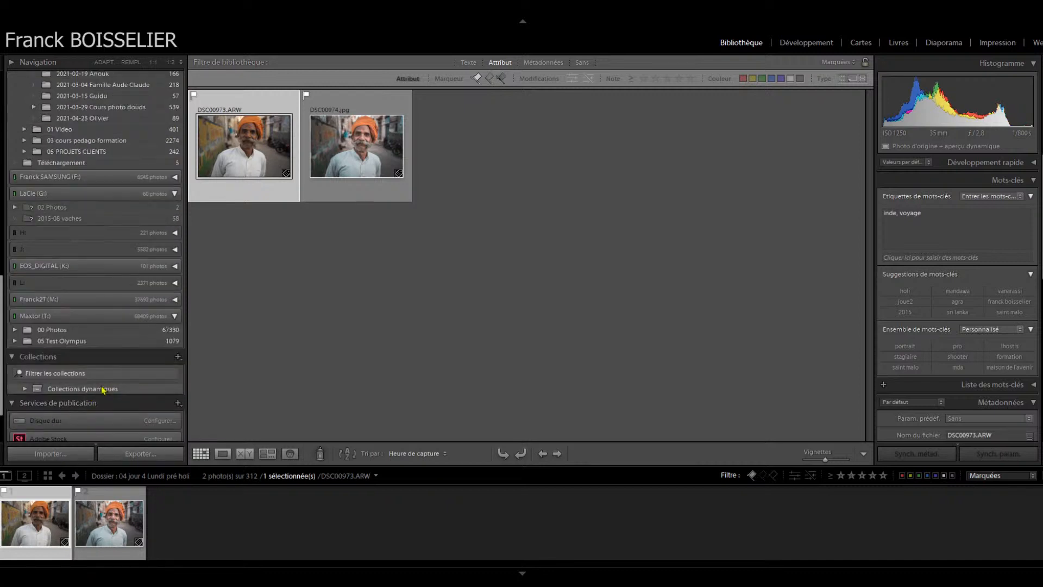
click(173, 300)
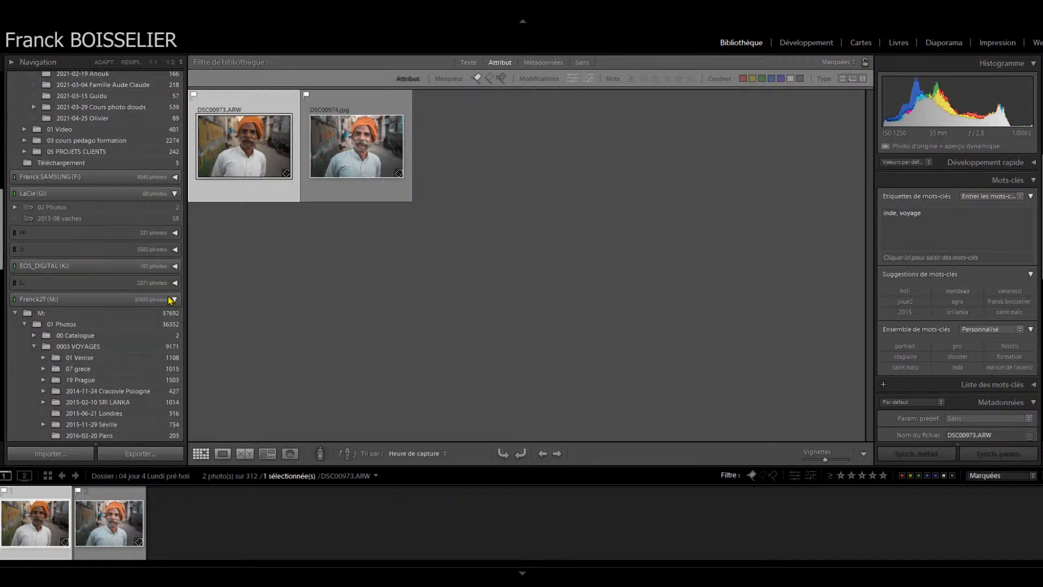
scroll(38, 362, down, 9)
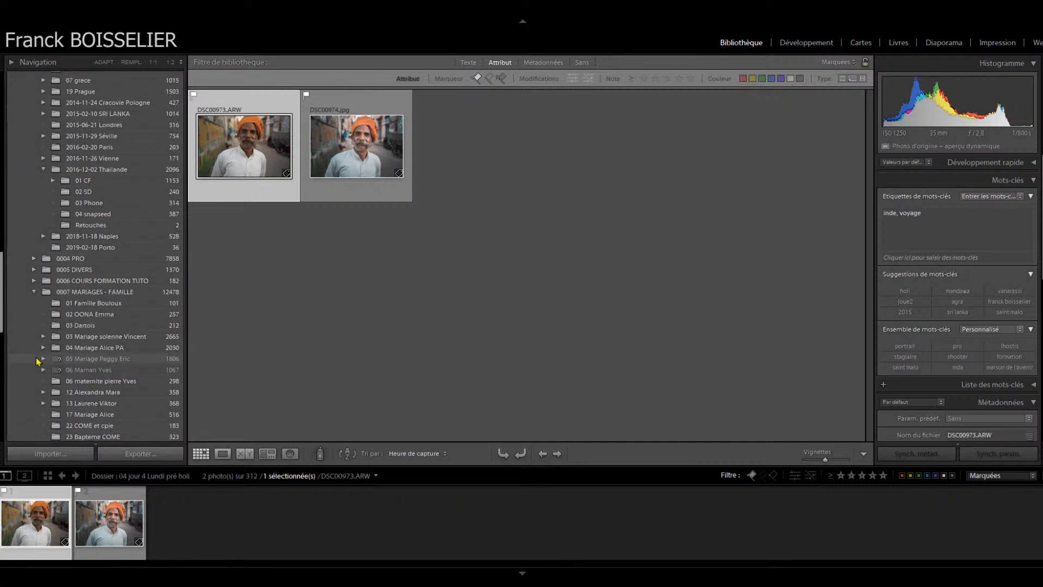
scroll(36, 362, down, 6)
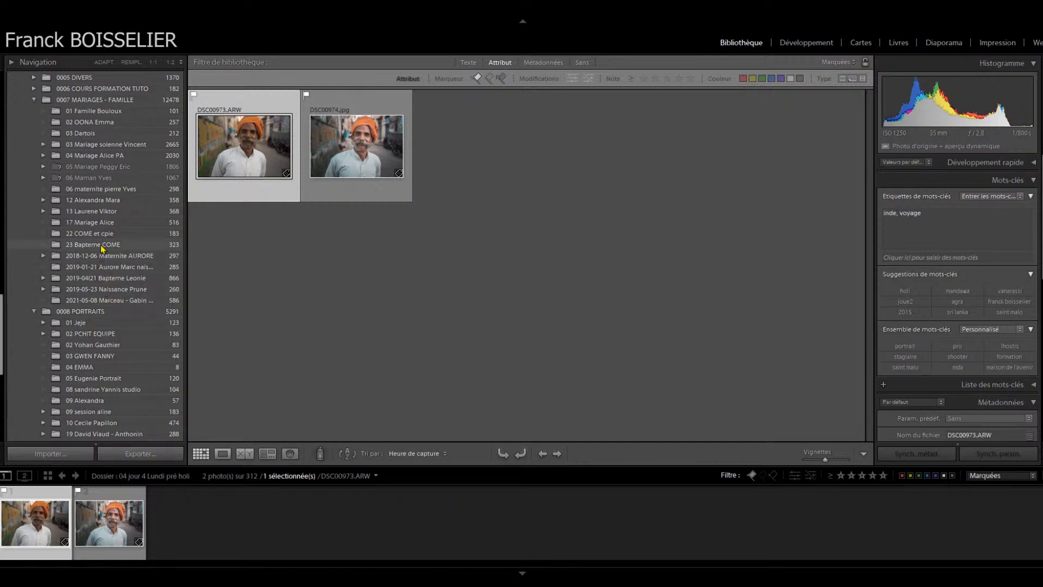
scroll(108, 247, up, 3)
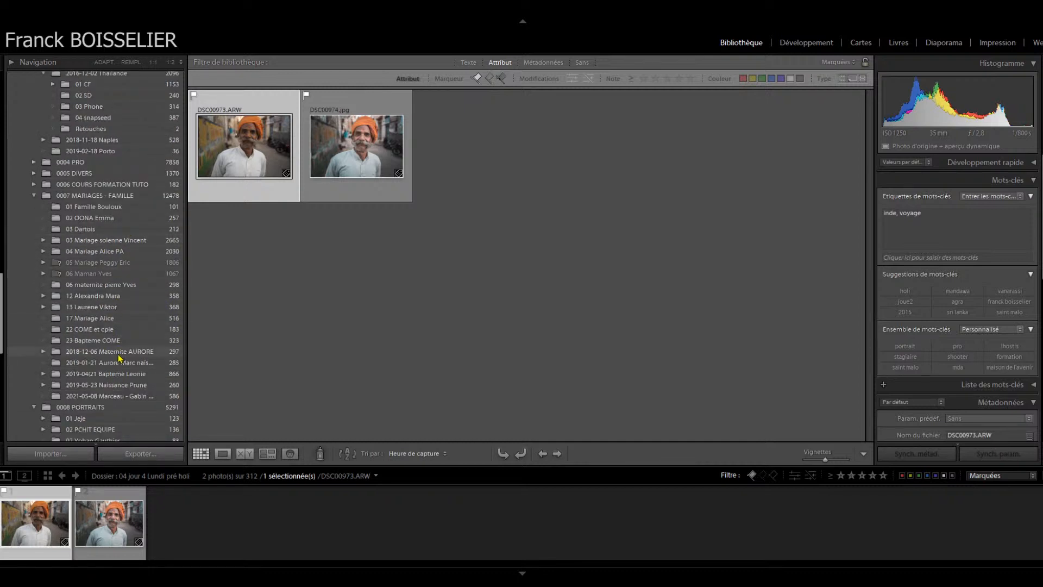
scroll(95, 346, down, 9)
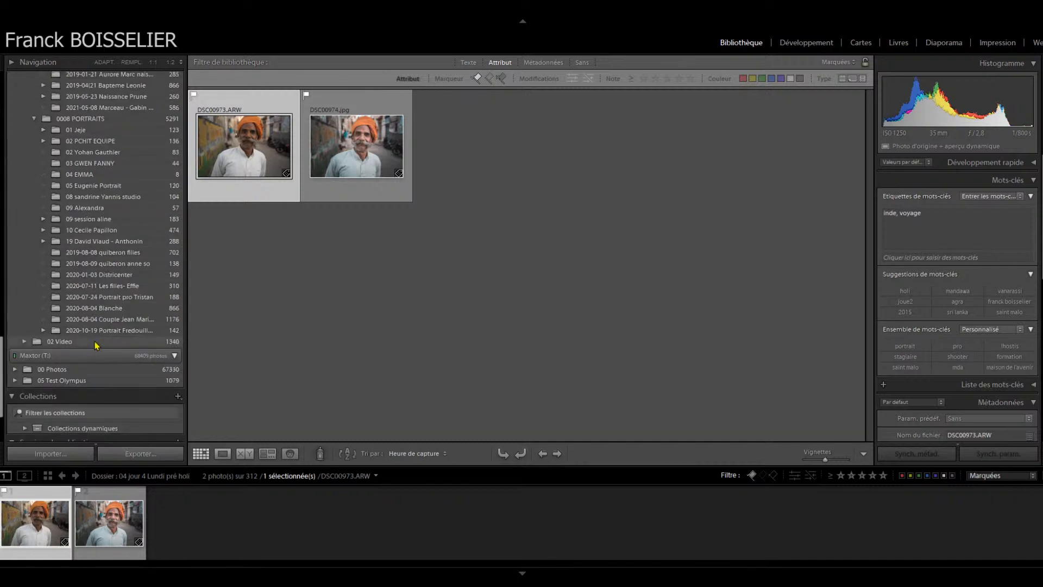
Step: Expand 00 Photos and 00 Mariages on the Maxtor (T:) drive, and look through the photos of the 2021-05-15 wedding folder
click(15, 370)
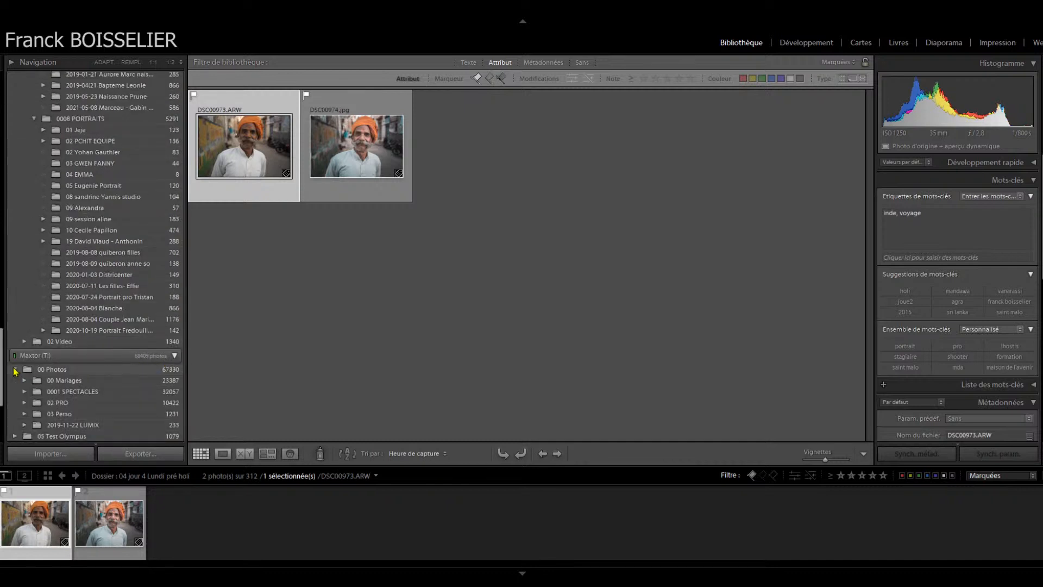
click(25, 381)
scroll(82, 353, down, 6)
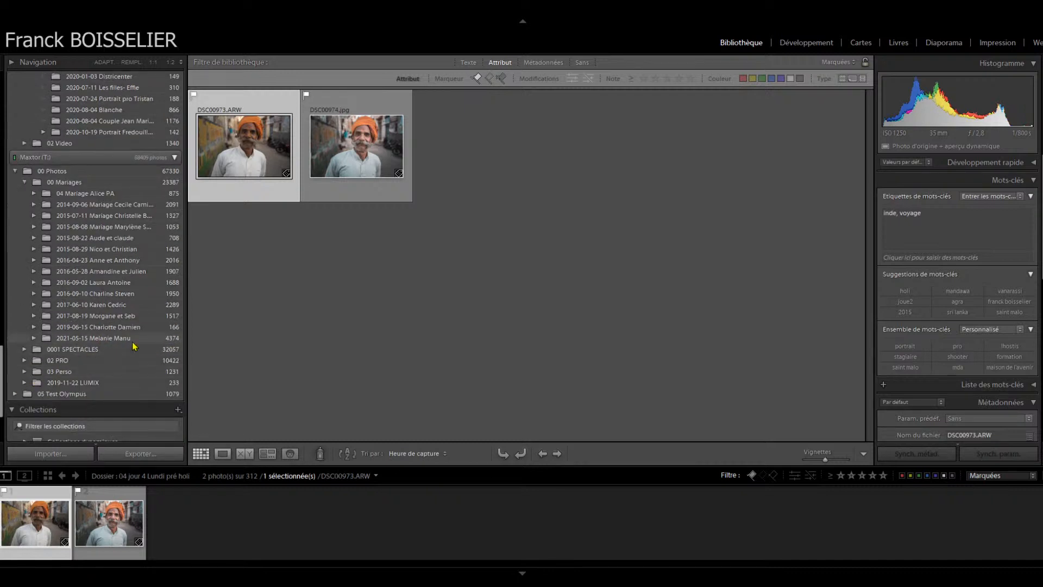
click(105, 338)
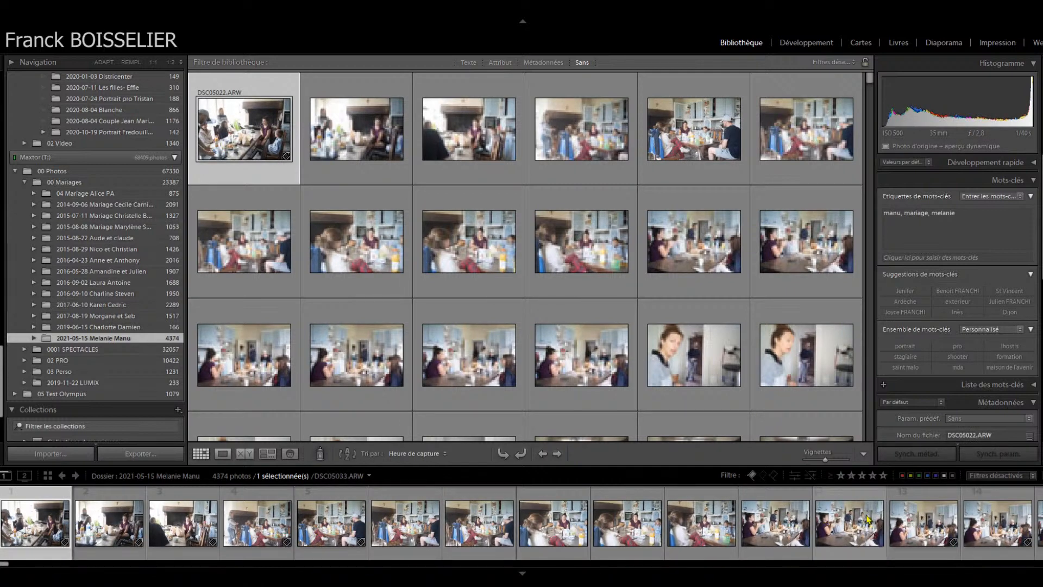
scroll(554, 522, down, 10)
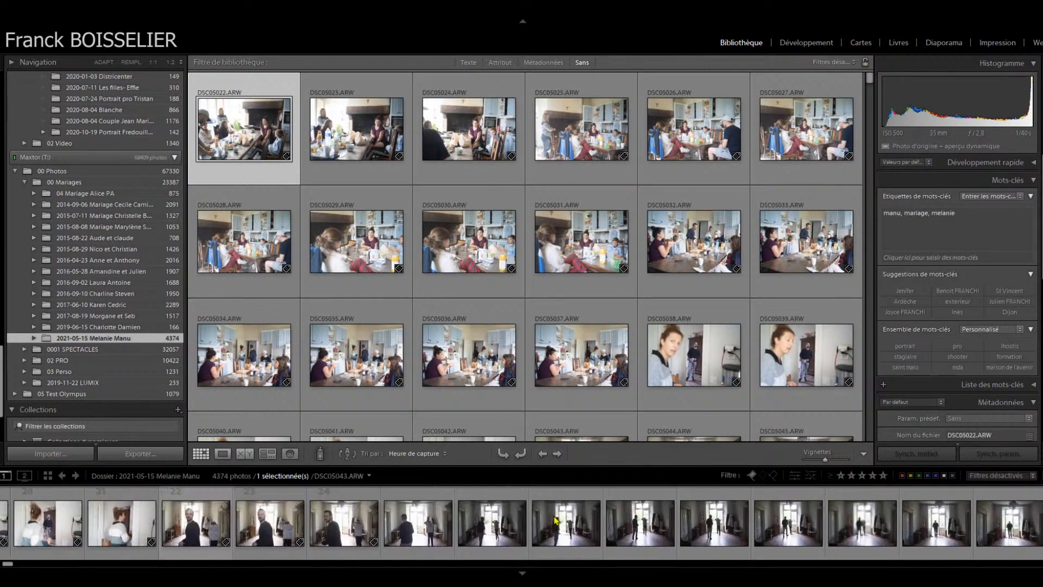
scroll(538, 525, up, 10)
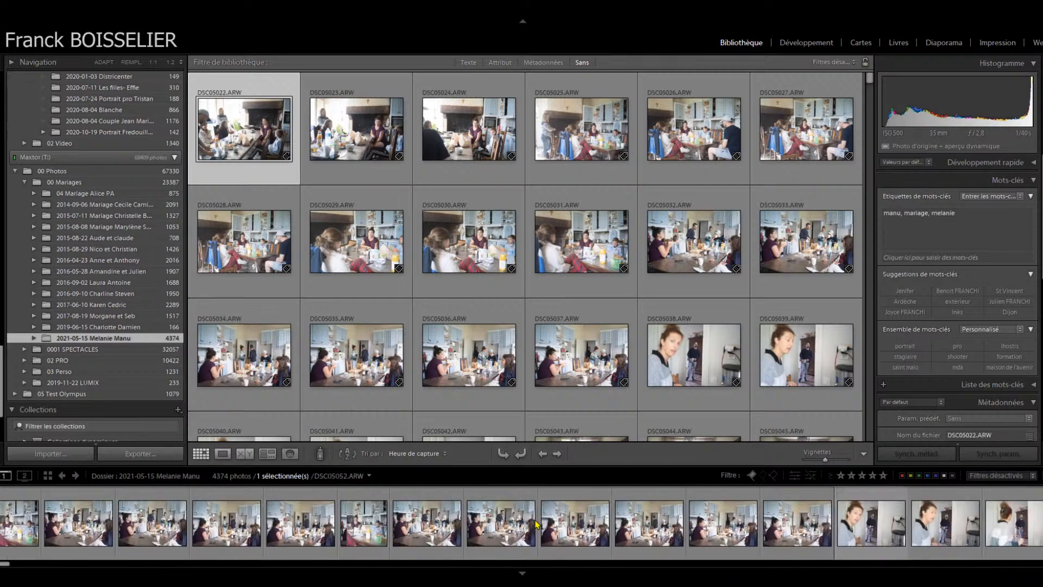
scroll(442, 363, down, 5)
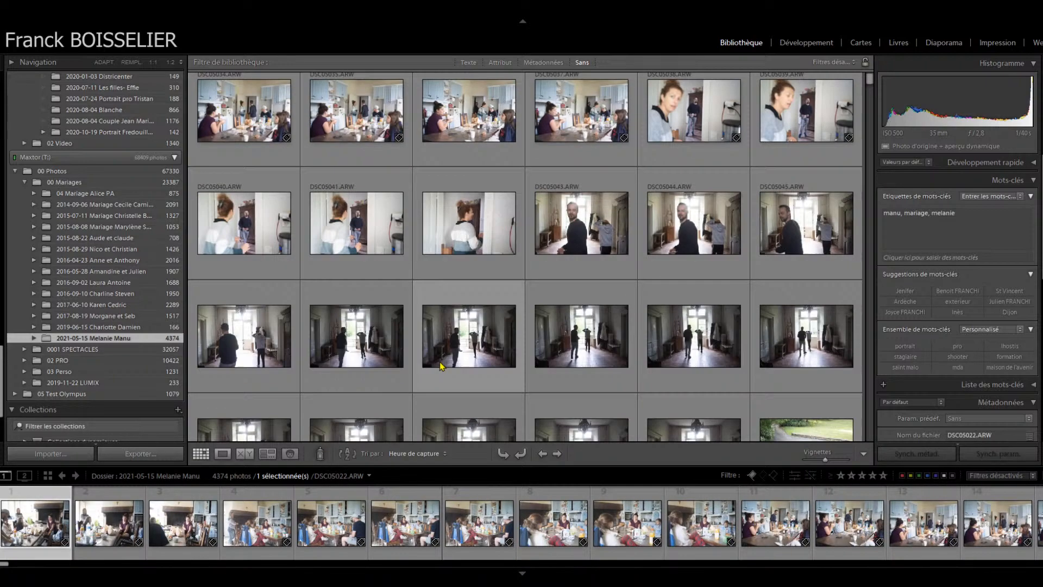
scroll(441, 361, down, 2)
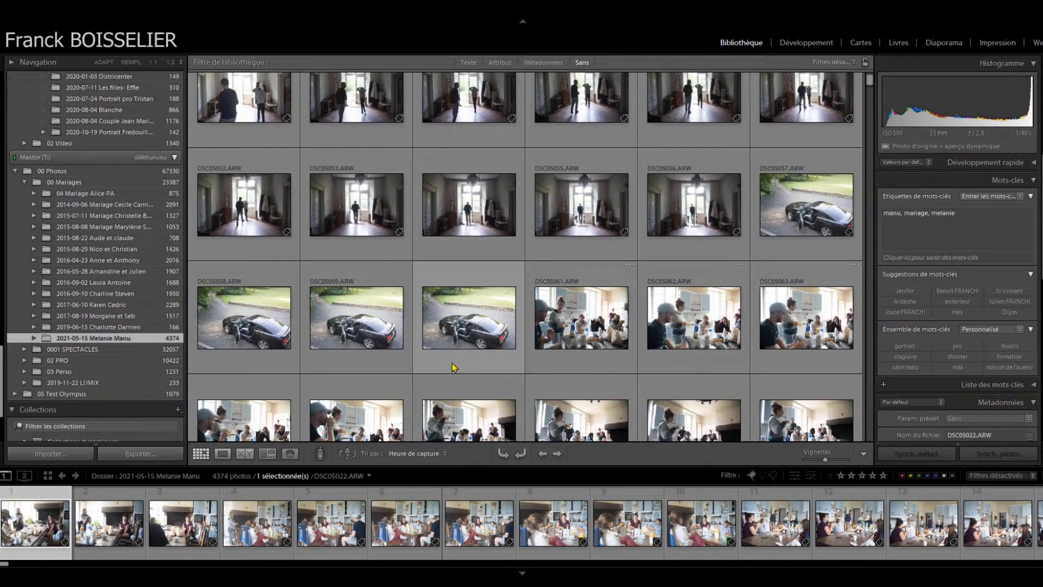
scroll(462, 365, up, 7)
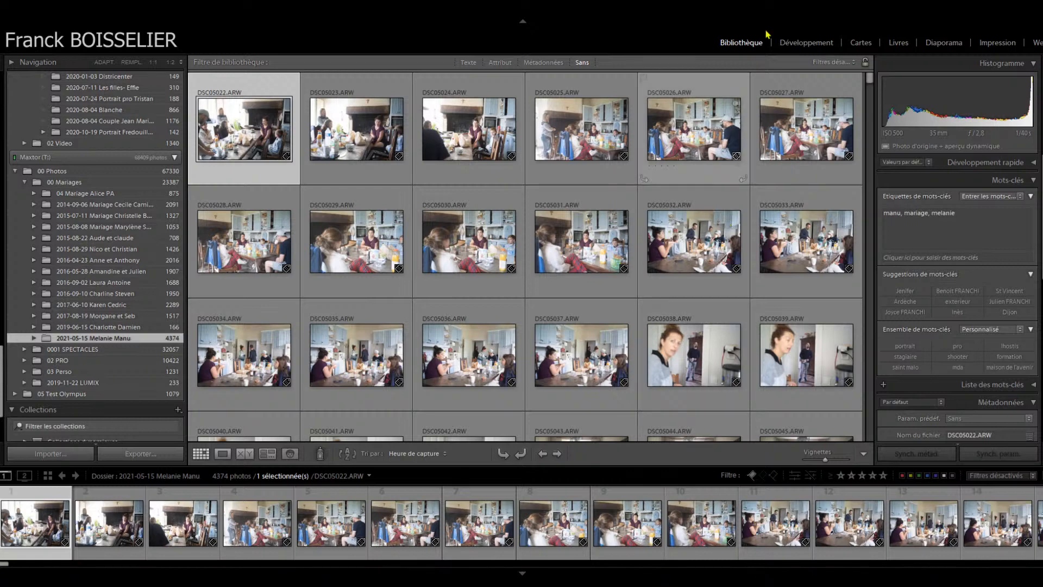
Step: Switch to the Développement module, filter the wedding folder to flagged photos only, and select 664A7834.CR2
click(804, 43)
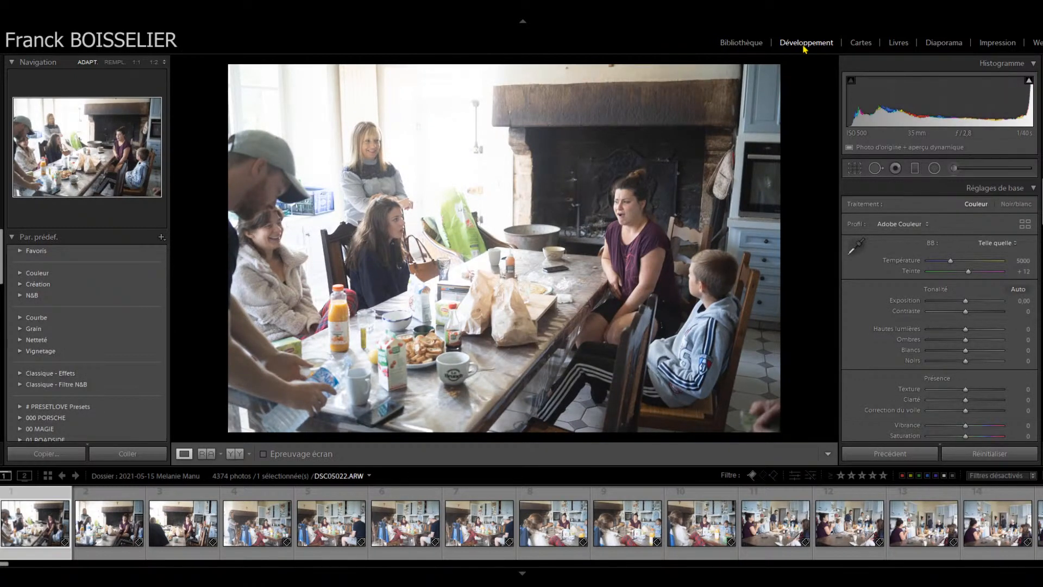
click(752, 476)
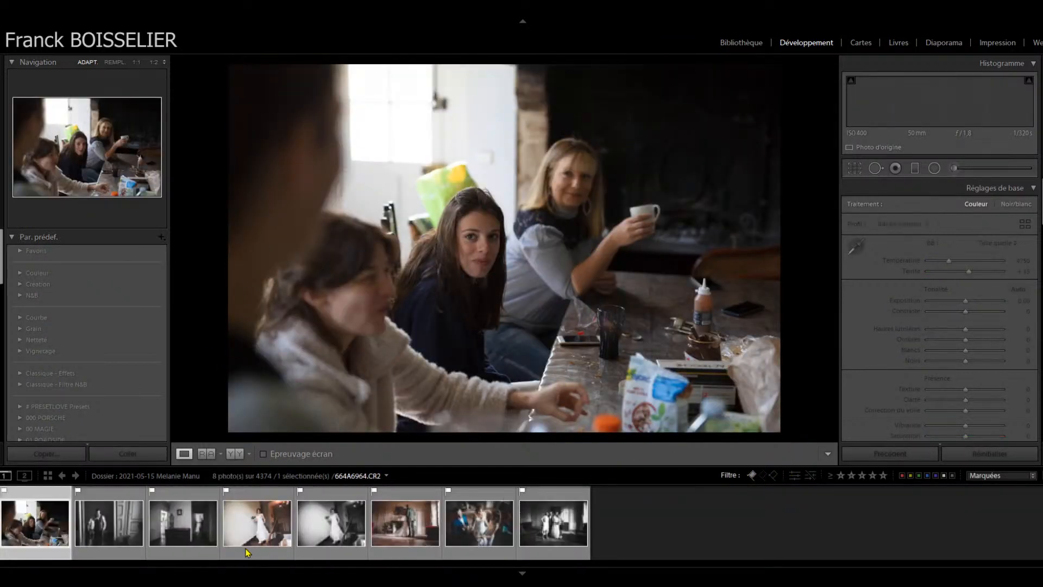
click(114, 532)
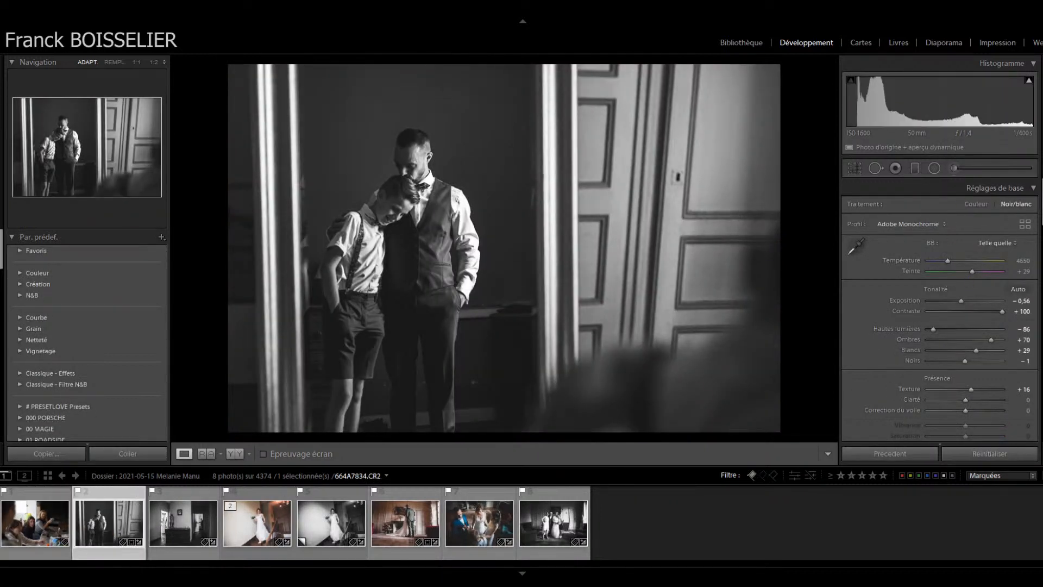
Step: Collapse the Histogramme and all open adjustment sections, from Réglages de base and Courbe des tonalités down to Effets
click(1034, 189)
scroll(940, 310, down, 3)
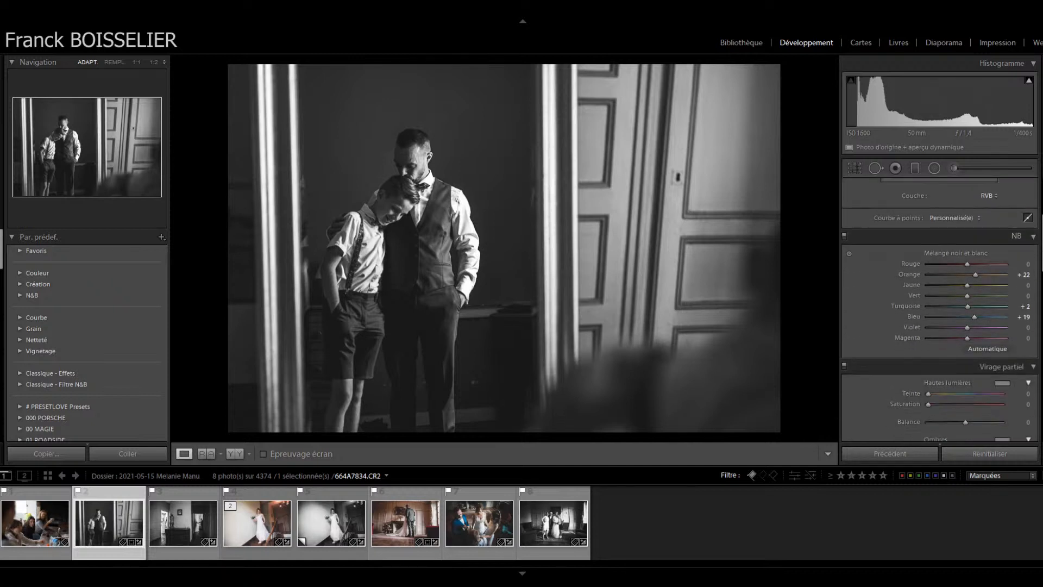
click(1034, 238)
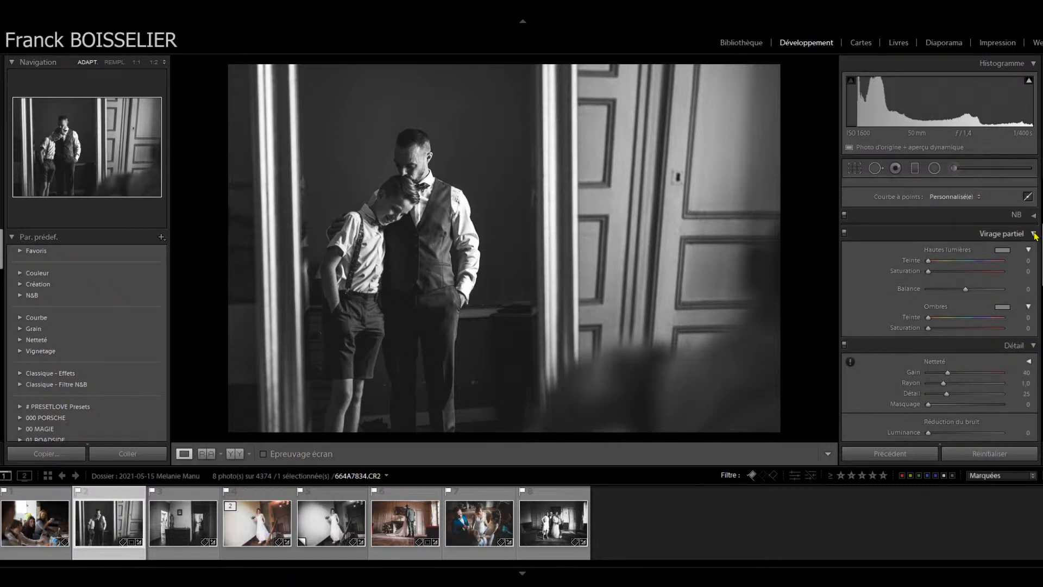
click(1034, 233)
click(1033, 251)
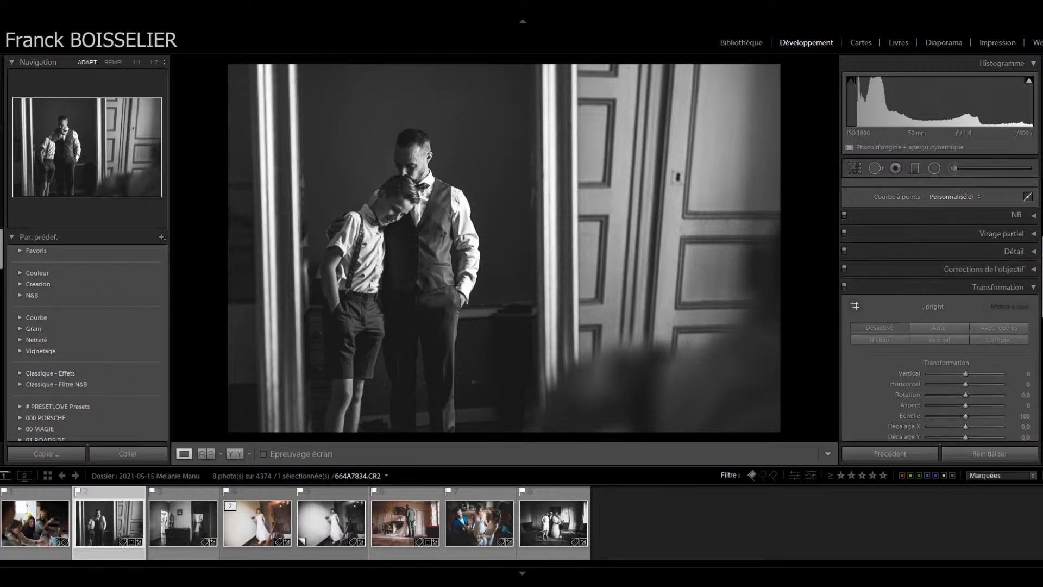
click(1033, 287)
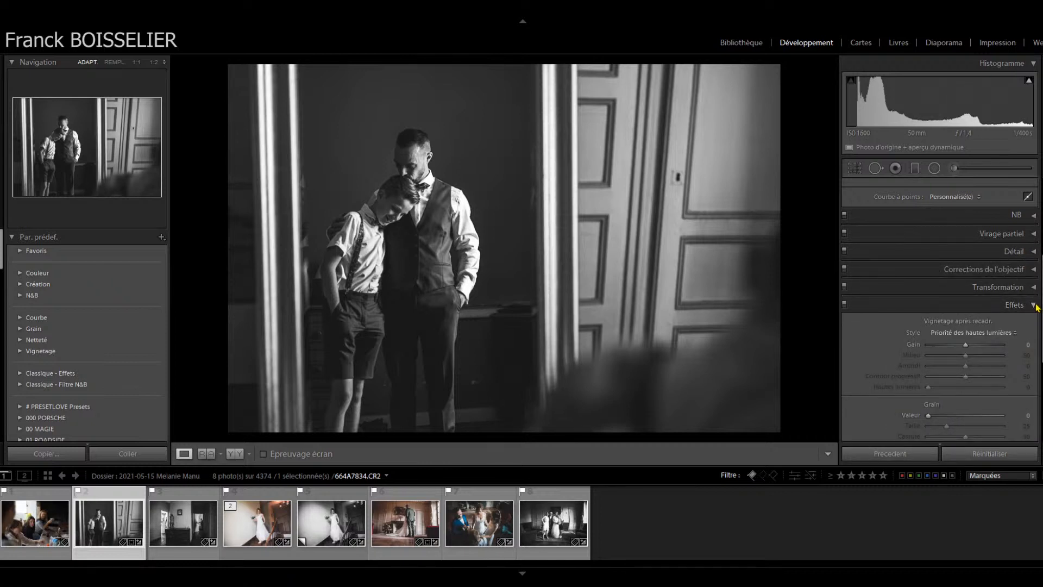
click(1034, 305)
scroll(940, 305, up, 3)
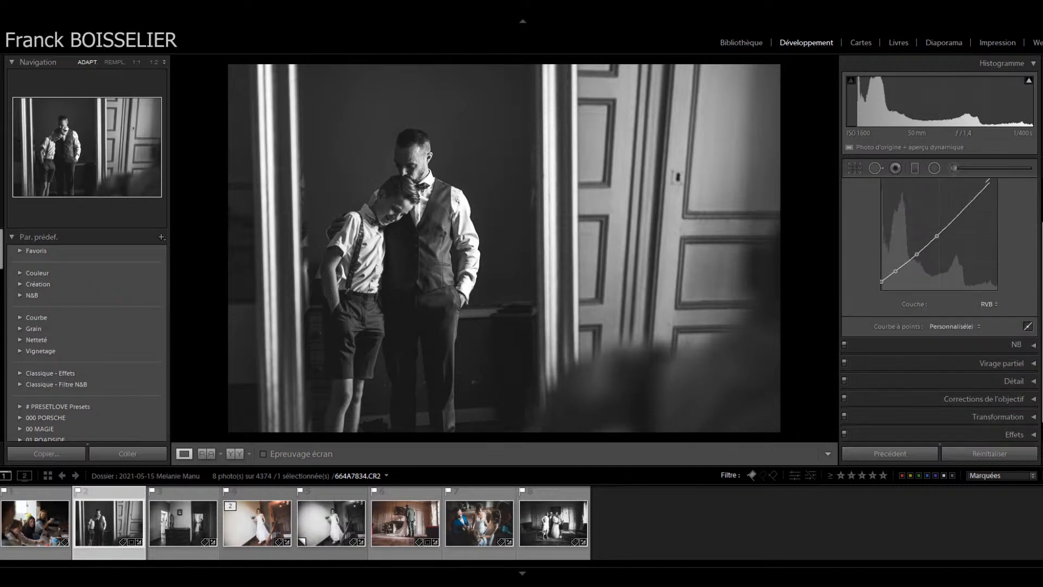
scroll(940, 272, up, 2)
click(1034, 206)
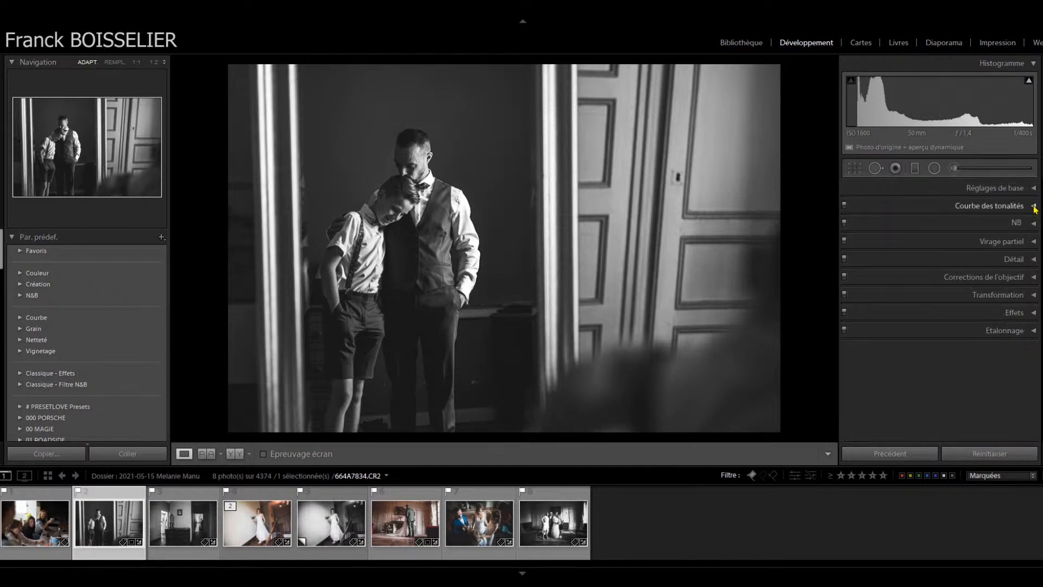
click(1033, 65)
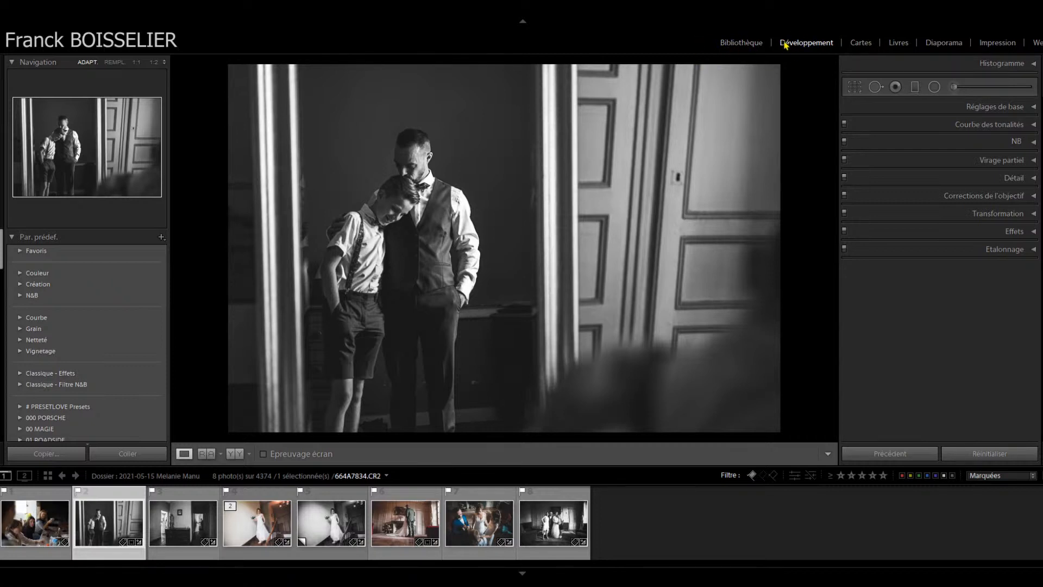
Step: Expand Réglages de base, NB and Transformation for 664A7834.CR2 and examine the tone, black-and-white mix and perspective settings
click(1034, 108)
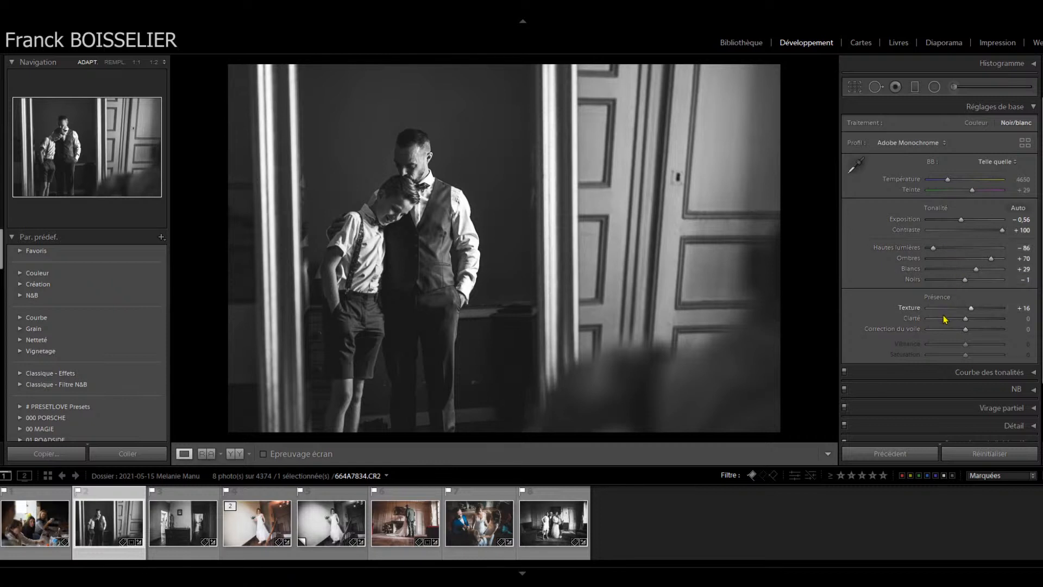
scroll(948, 323, down, 1)
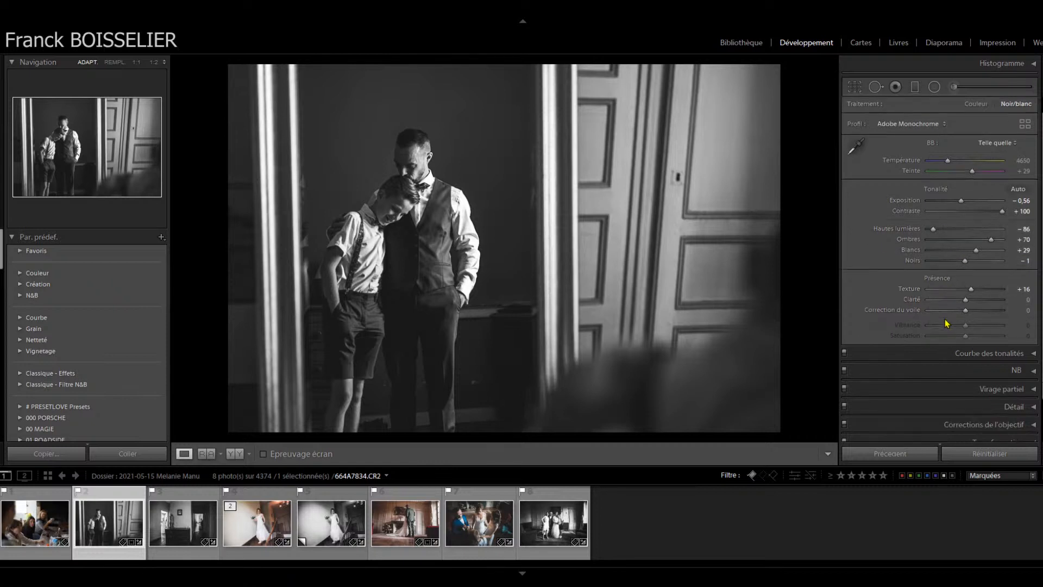
click(1033, 371)
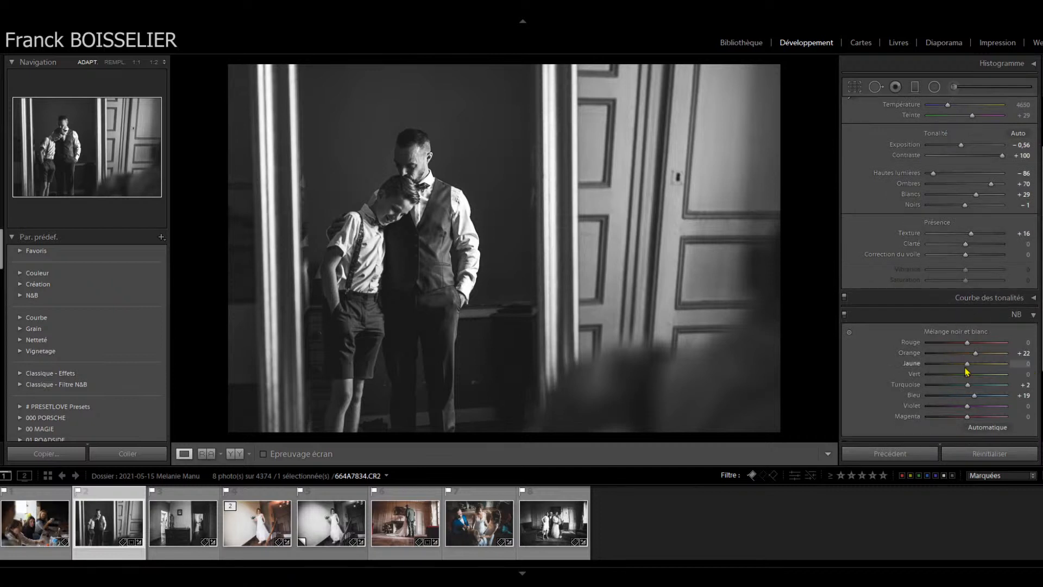
scroll(967, 372, down, 2)
scroll(979, 359, down, 3)
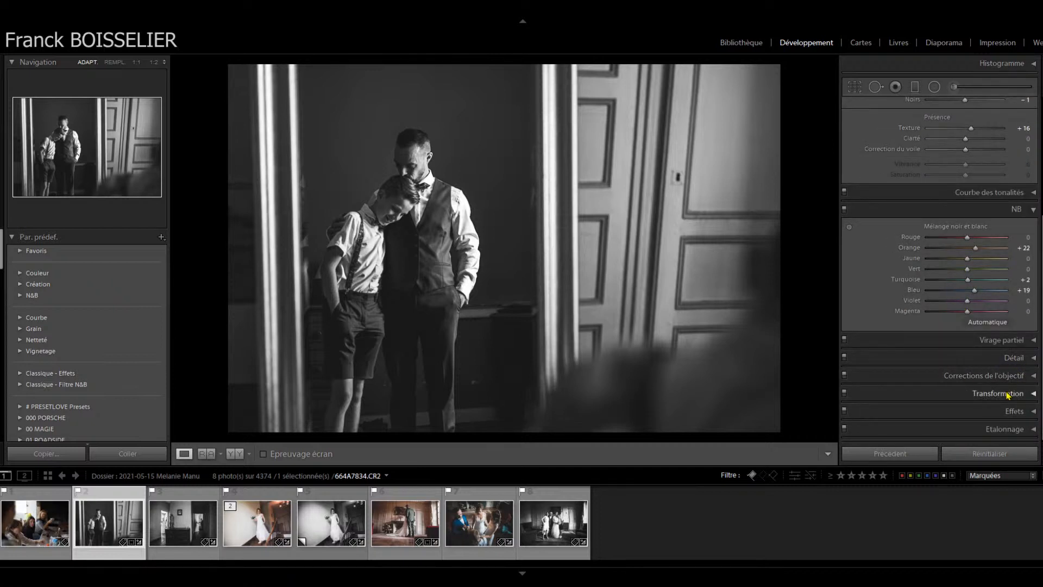
click(1026, 394)
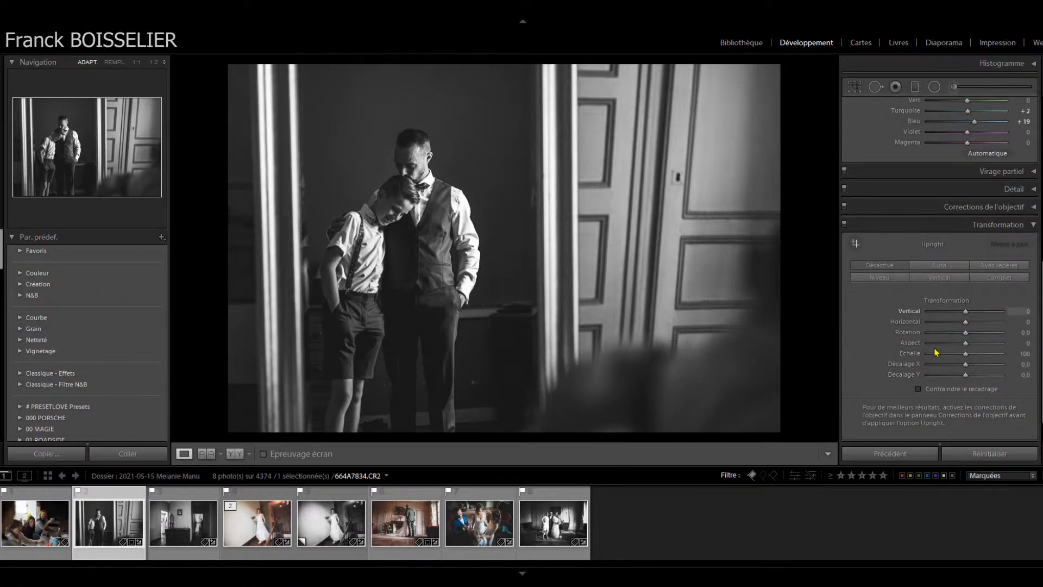
scroll(981, 266, up, 10)
scroll(981, 266, up, 1)
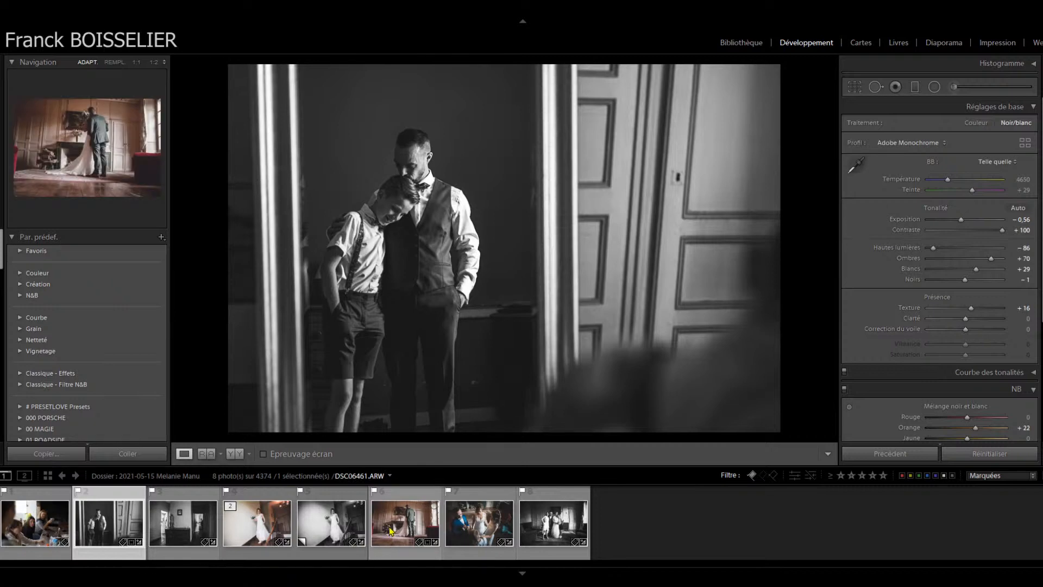
Step: View the black-and-white copy of DSC06384.ARW, and switch the treatment of DSC06372.ARW to Couleur
click(330, 527)
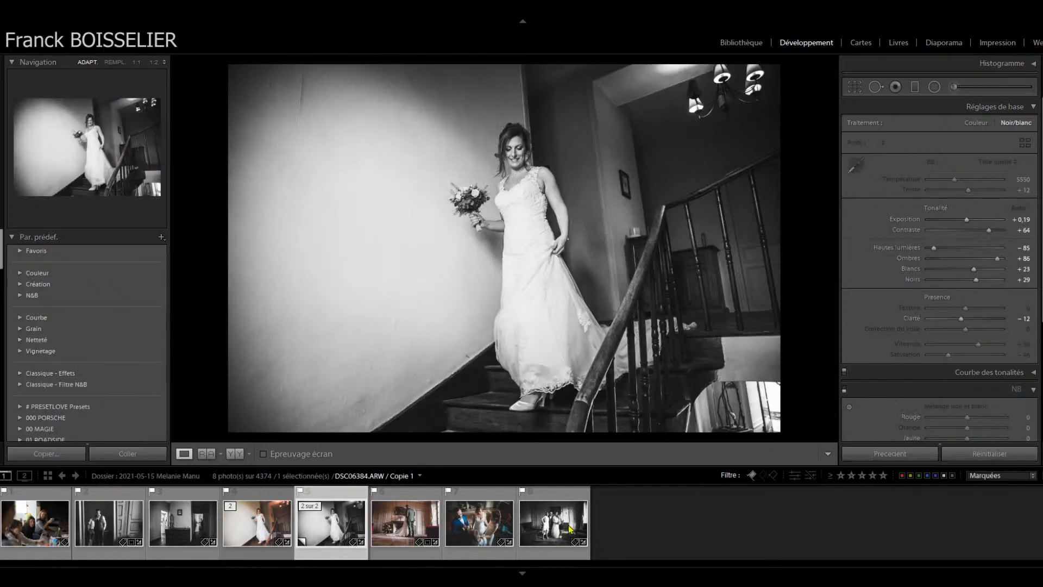
click(188, 532)
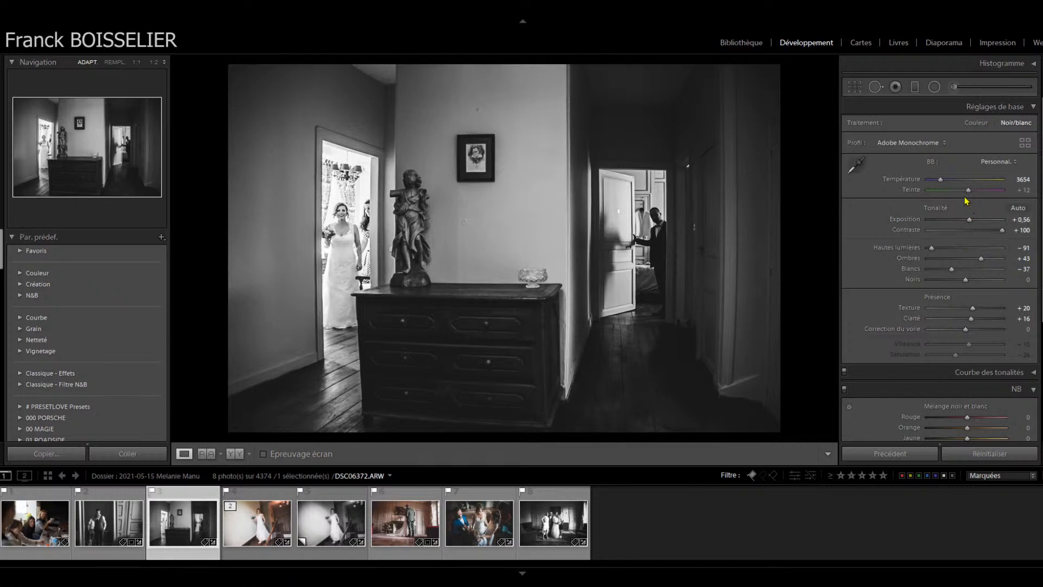
click(977, 124)
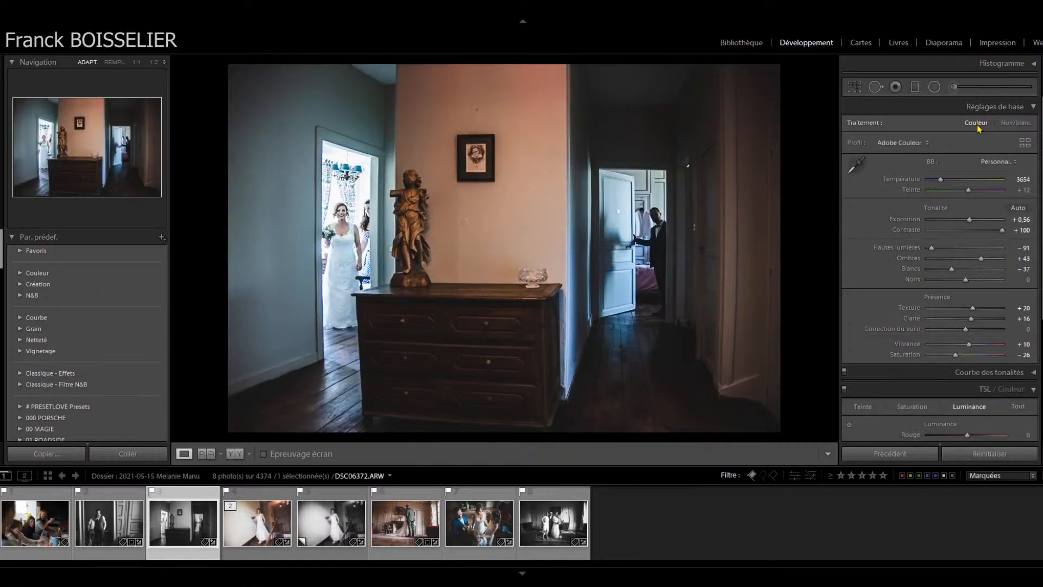
Step: Convert DSC06372.ARW to Noir/blanc, collapse the NB section, and set Exposition to +0,79 and Contraste to +70
drag(971, 223, 995, 234)
key(v)
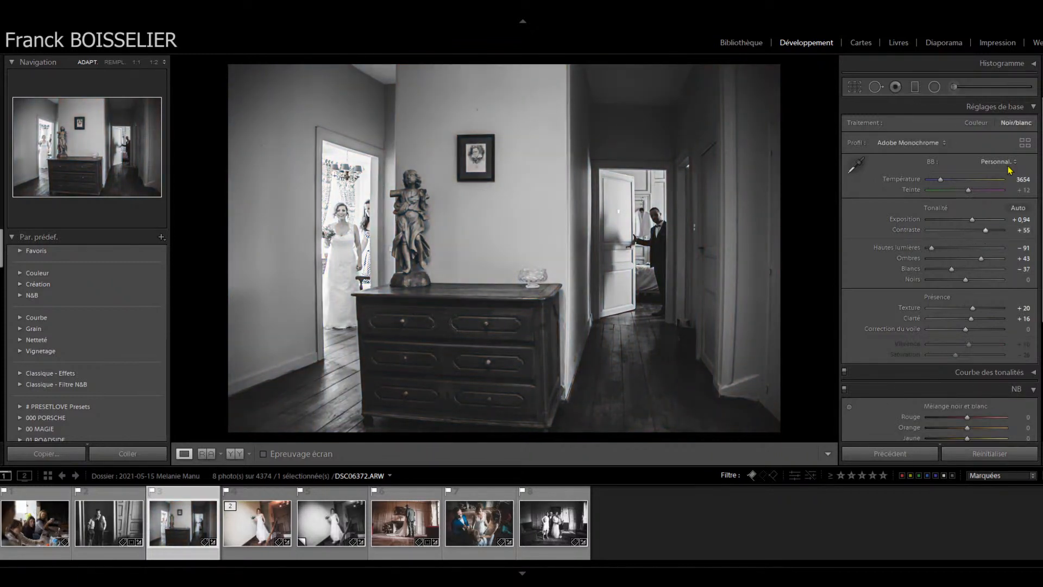
click(1034, 390)
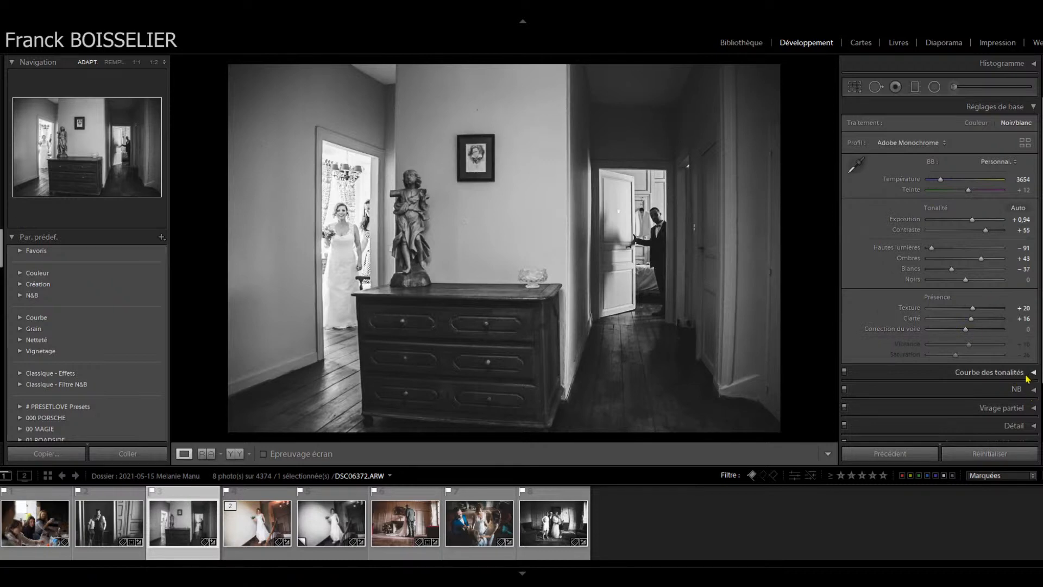
drag(950, 230, 995, 232)
drag(972, 220, 963, 219)
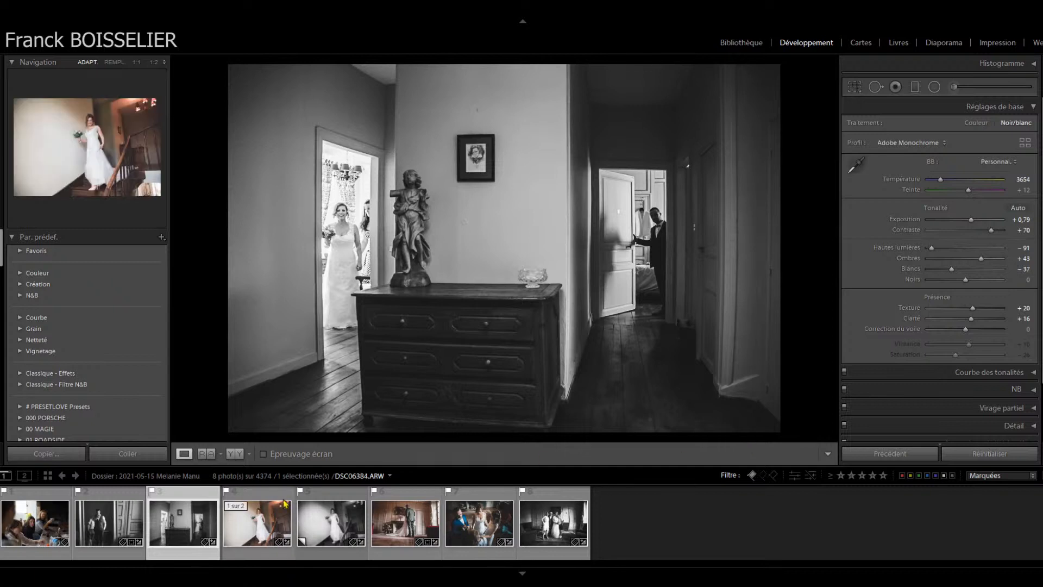
Step: Examine the Réglages de base of the bride-on-stairs, fireplace couple and DSC06565.ARW photos, and collapse that section
click(267, 526)
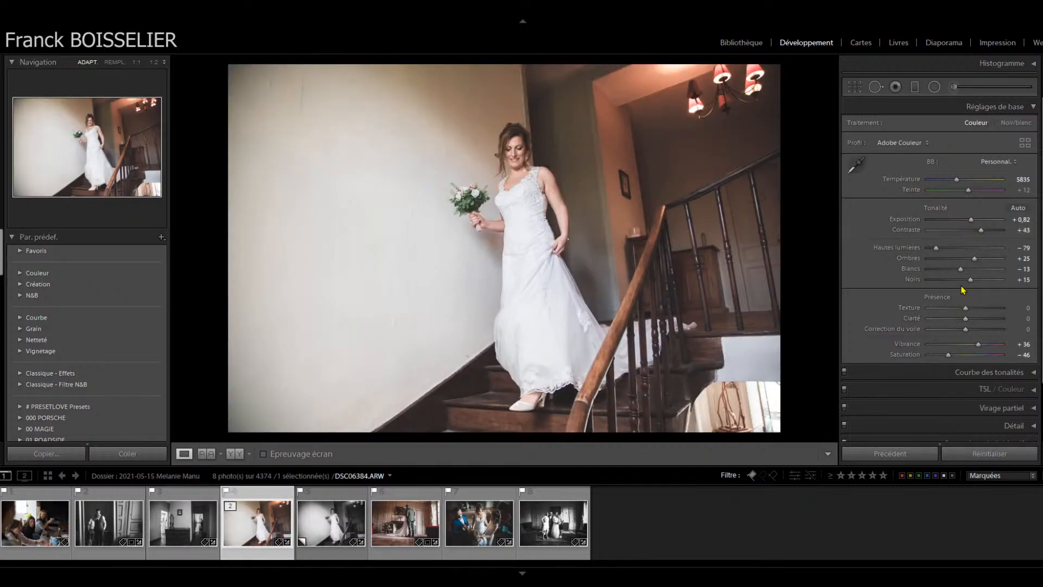
click(418, 524)
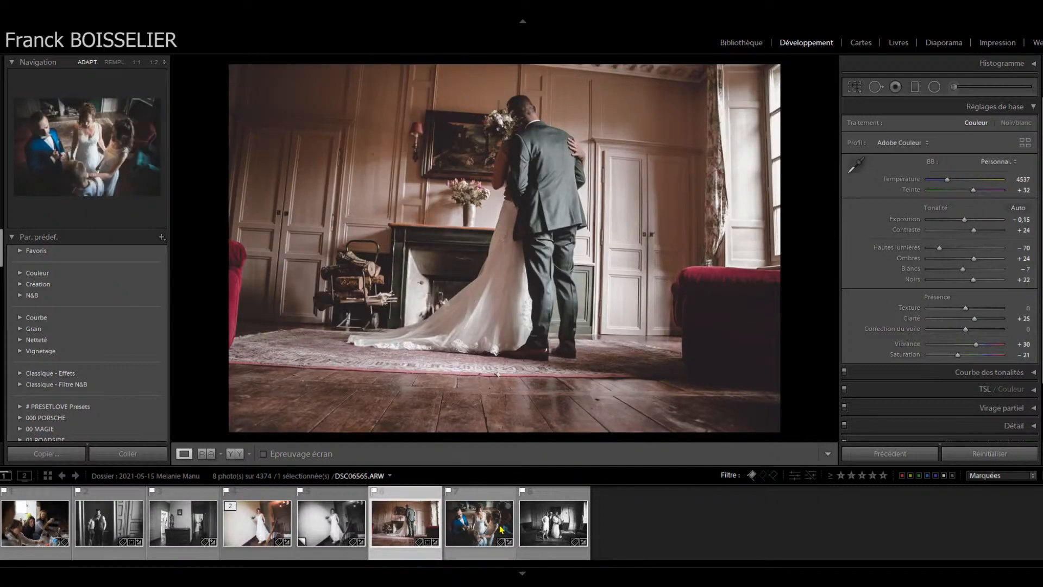
click(496, 526)
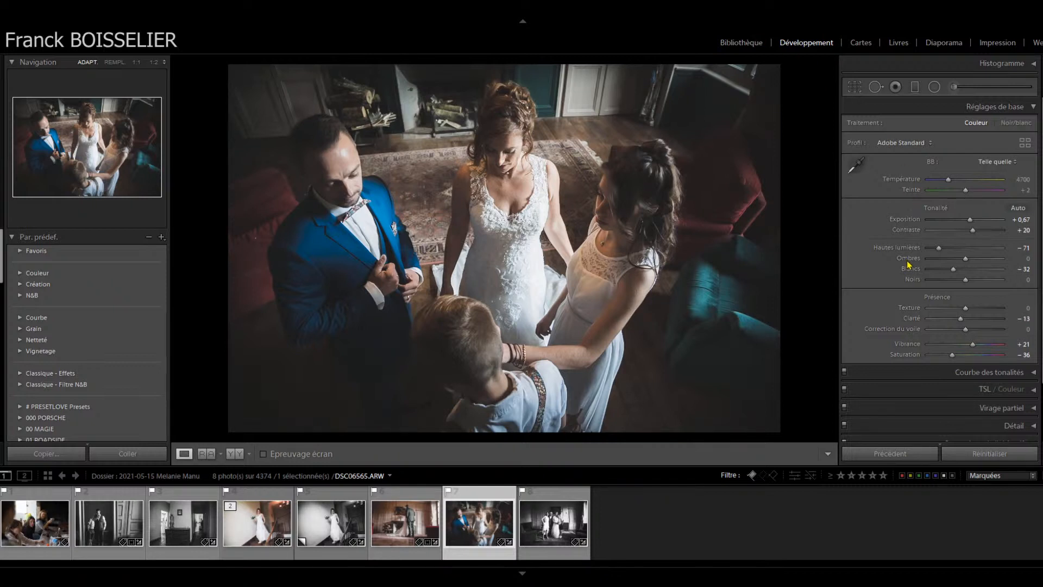
click(1034, 109)
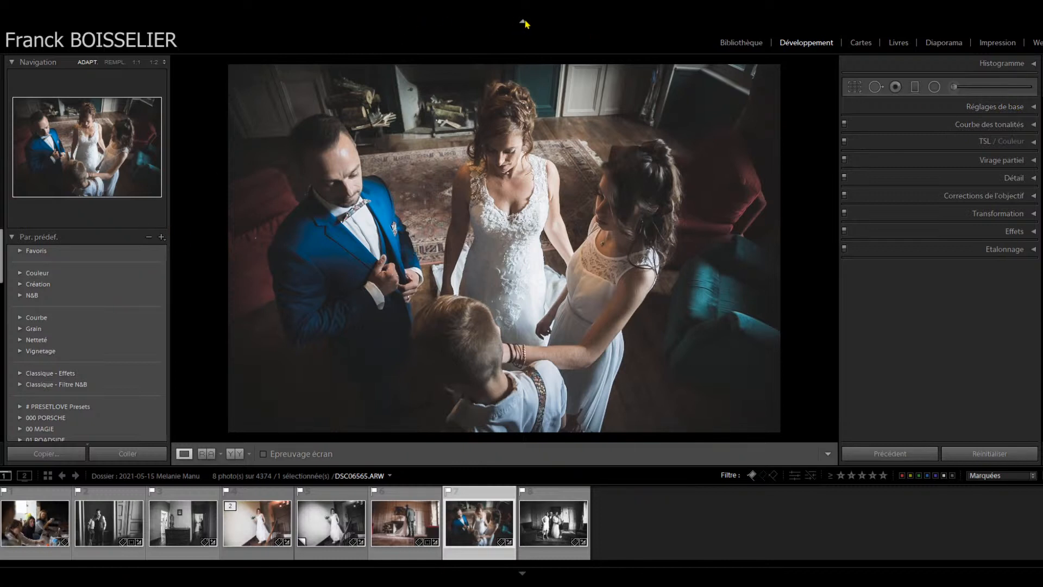
Step: Return to the Bibliothèque module, collapse the DATA (D:) drive, and open the 2015-11-29 Séville folder under 0003 VOYAGES
click(759, 43)
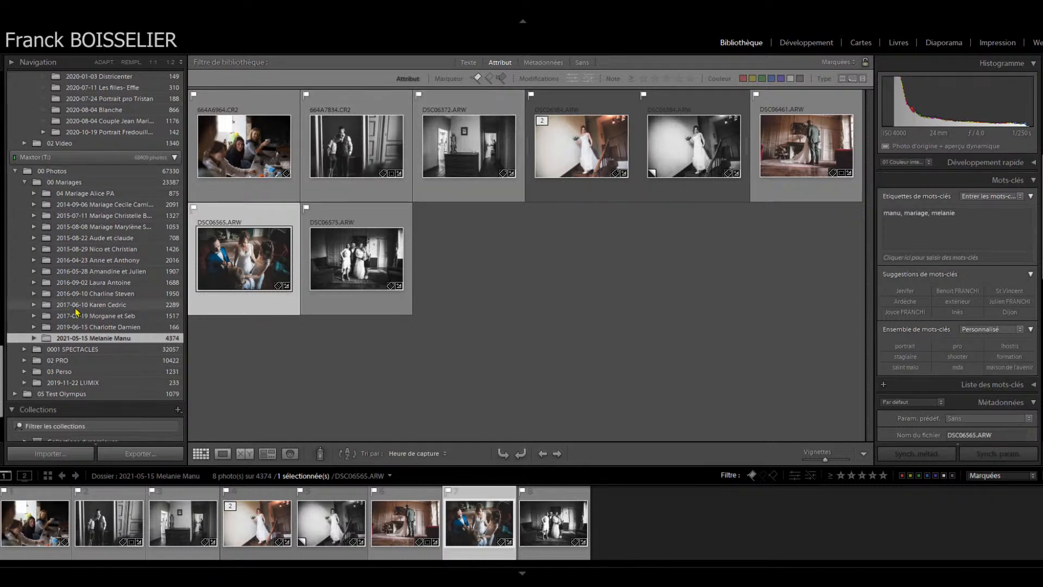
scroll(76, 312, down, 15)
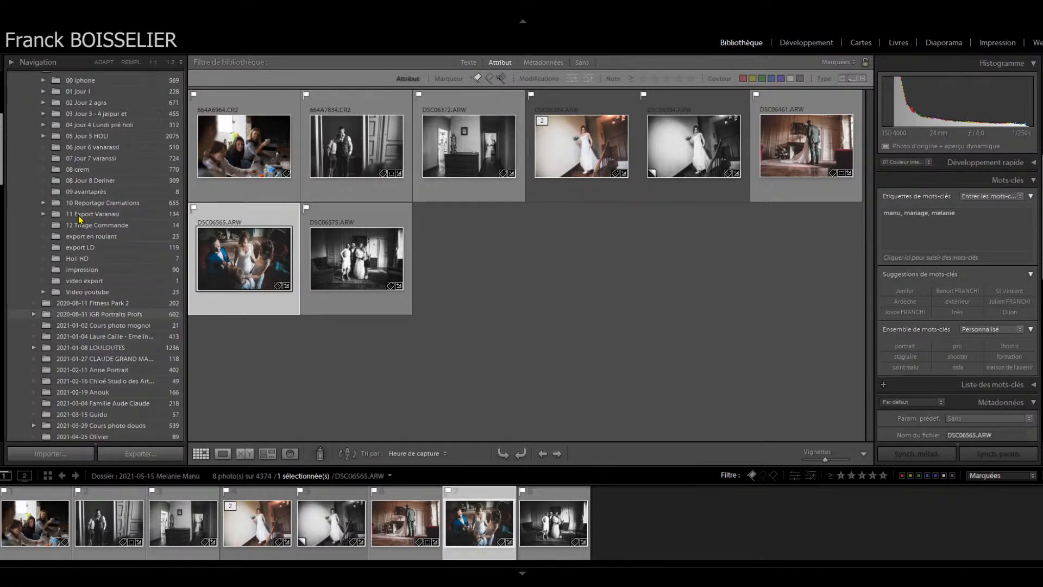
scroll(79, 217, up, 5)
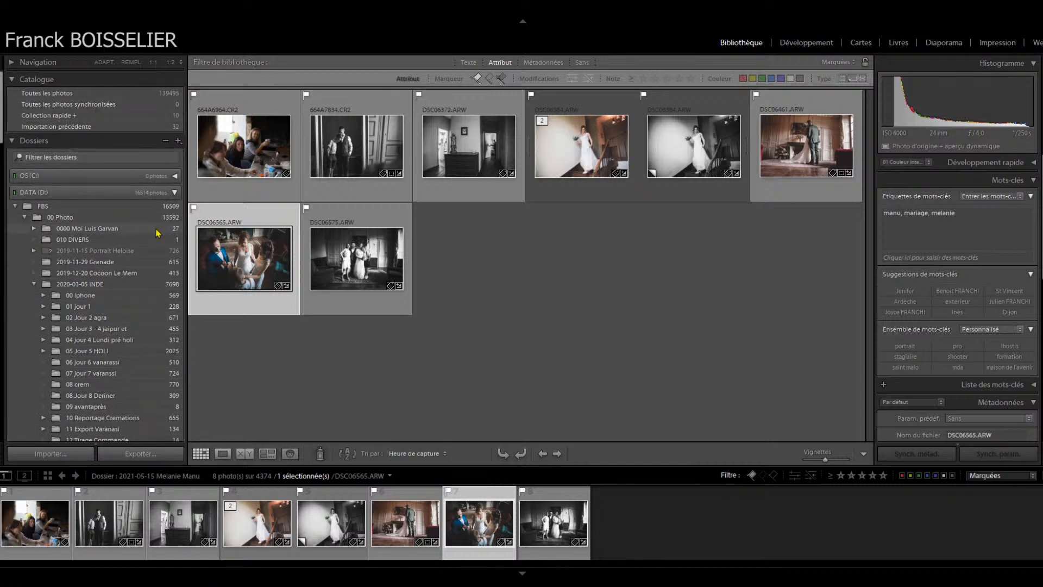
click(174, 193)
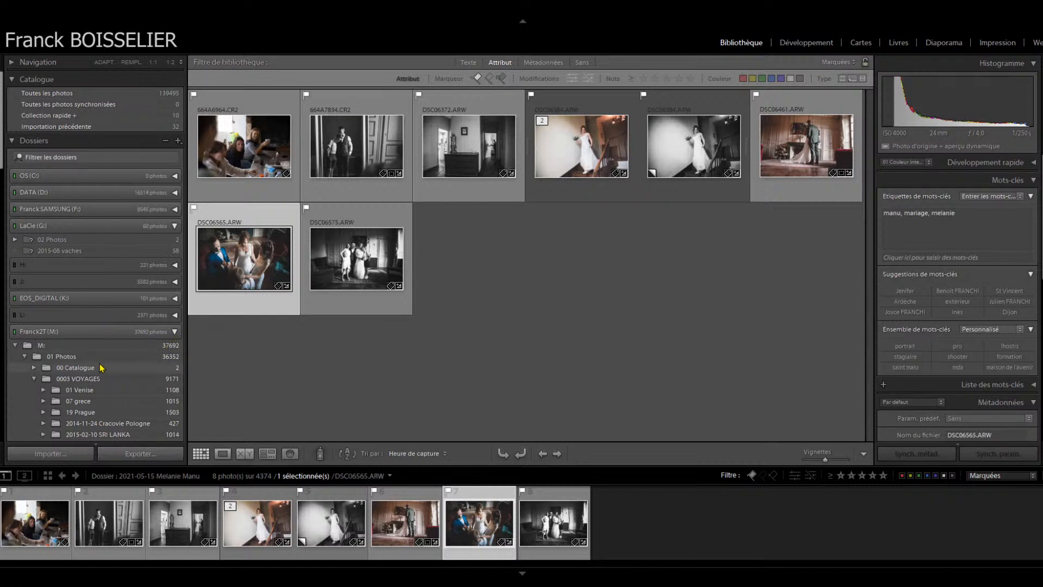
scroll(120, 336, down, 5)
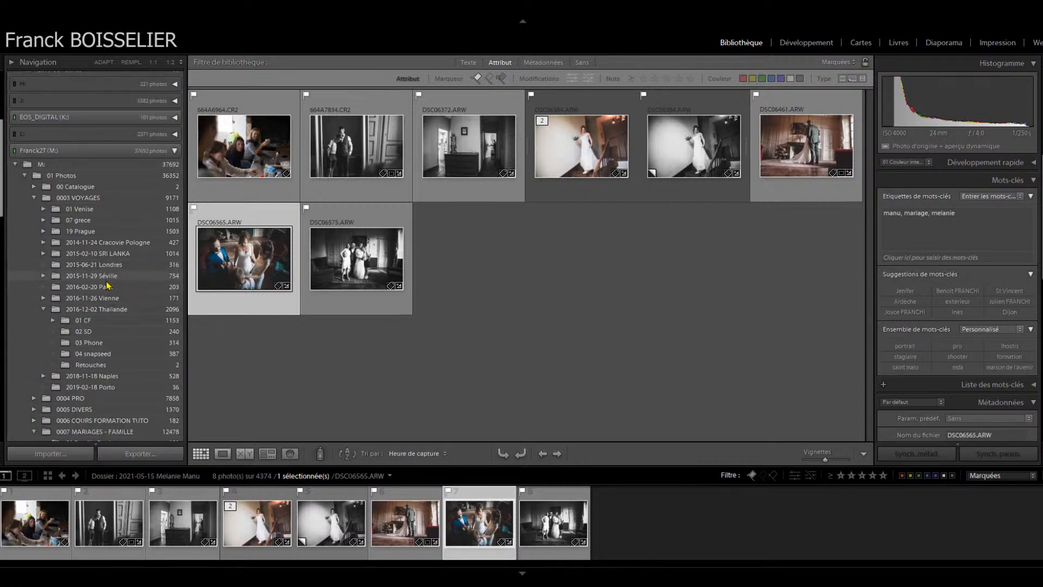
click(109, 276)
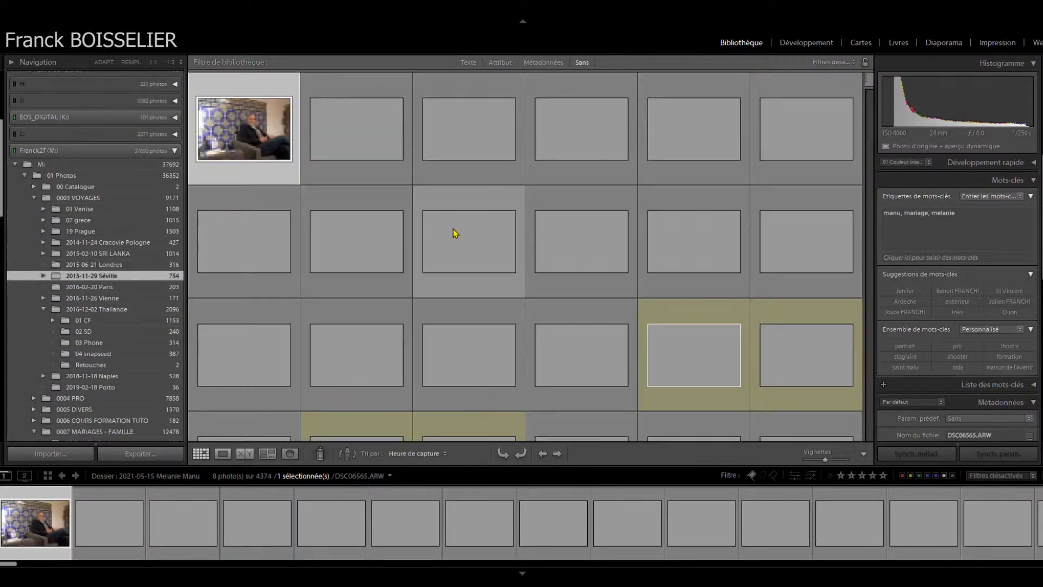
Step: Open _DSF1419.RAF in Développement, expand Réglages de base, and set Exposition to −0,64 and Contraste to +64
click(808, 44)
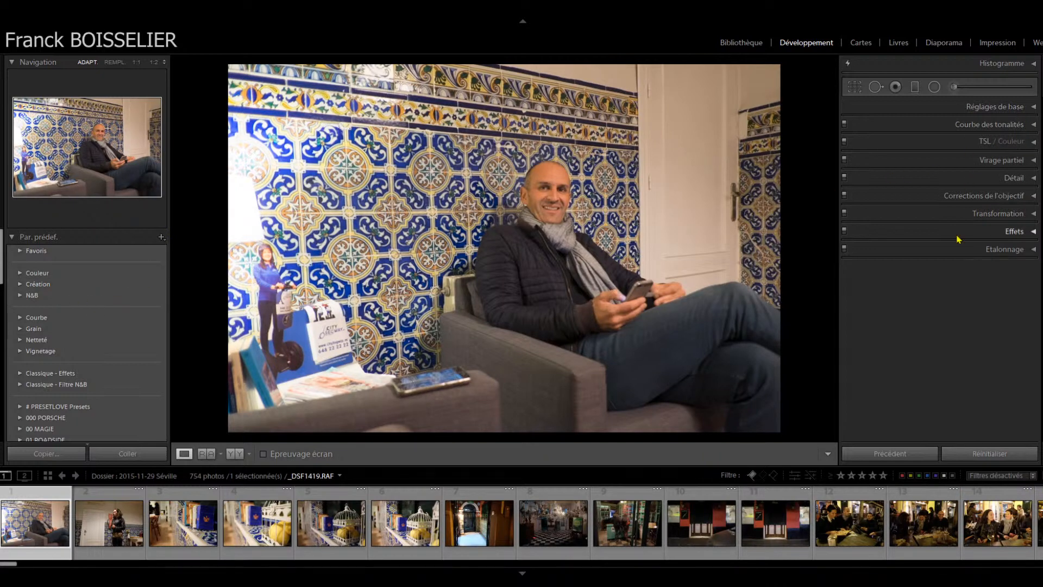
click(1035, 107)
mouse_move(976, 231)
mouse_down()
mouse_move(990, 229)
mouse_move(960, 220)
mouse_up()
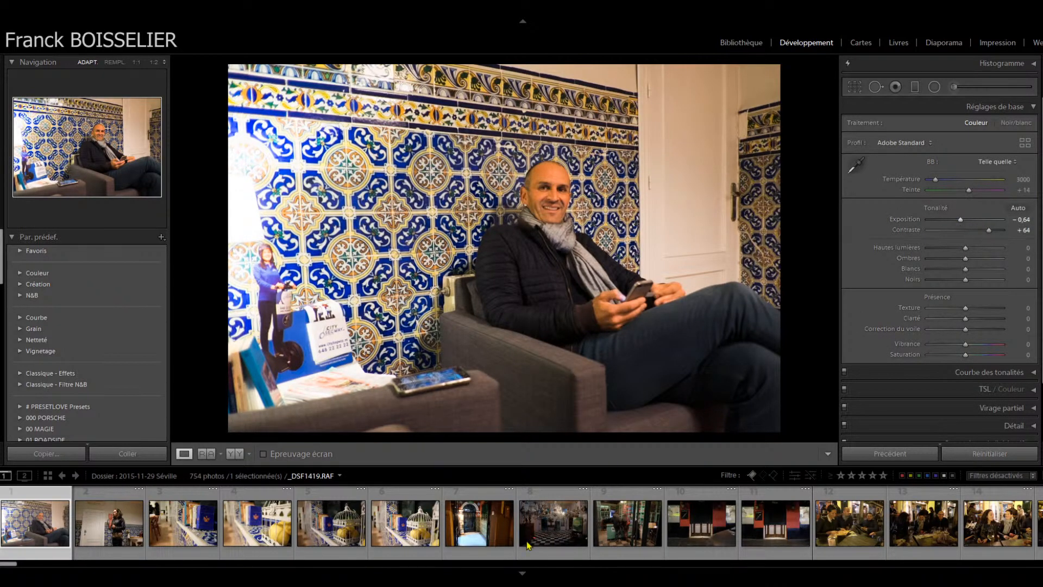
Step: Browse the Séville photos from _DSF1425.RAF to _DSF1428.RAF with the presets collapsed, and return to the library
click(493, 544)
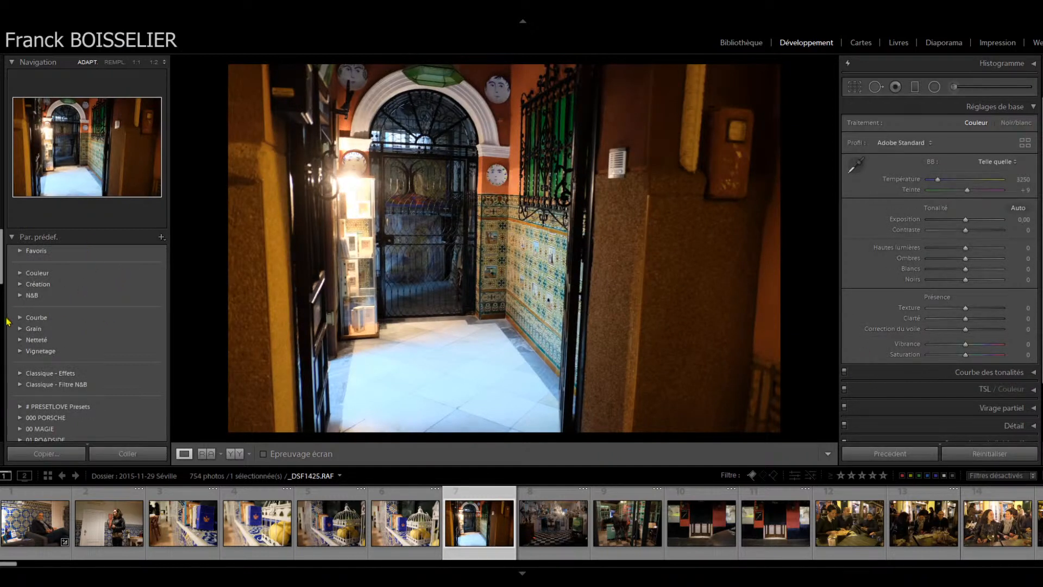
click(13, 238)
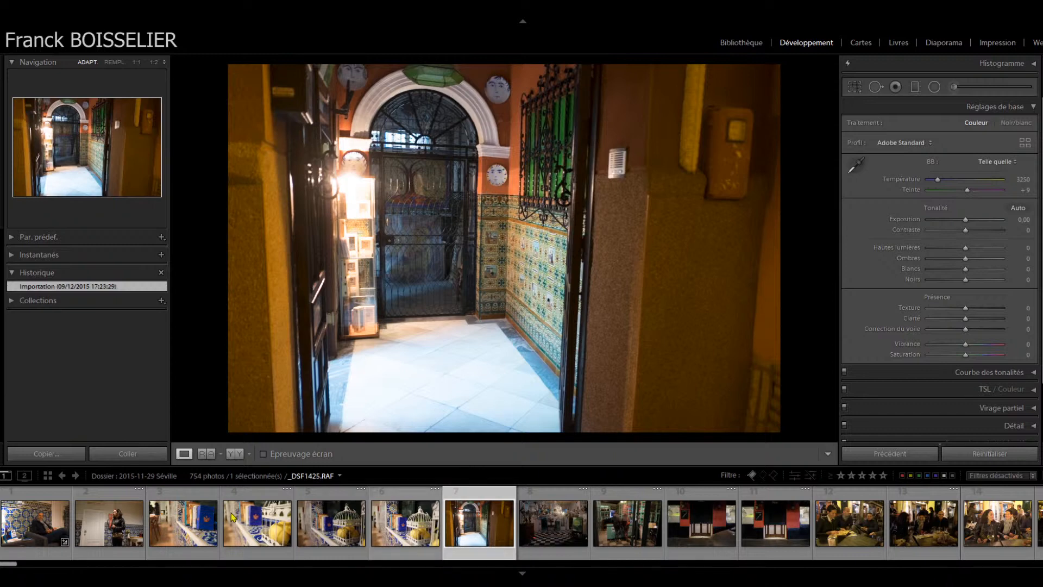
click(554, 537)
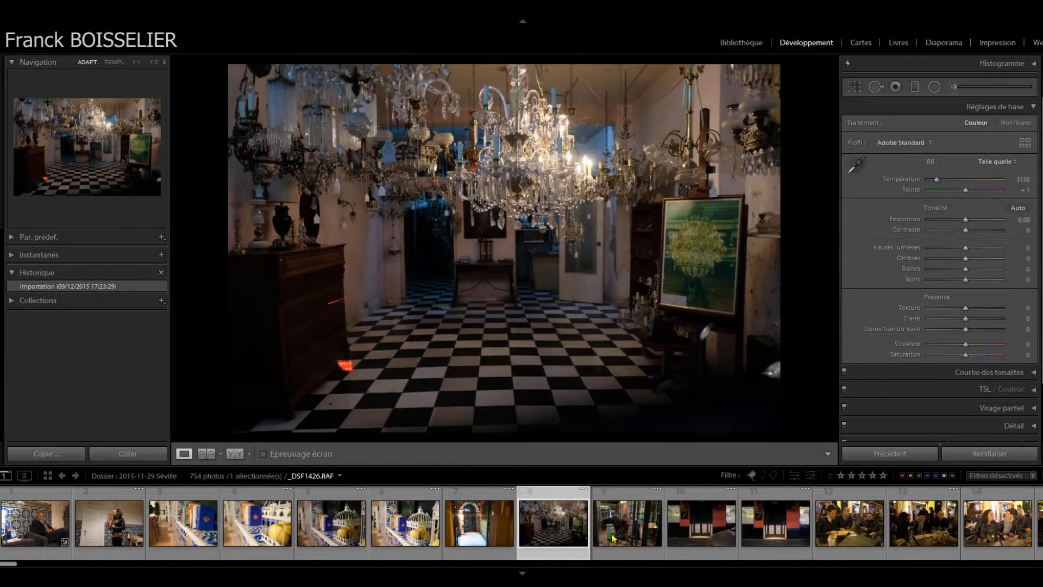
click(620, 541)
click(701, 527)
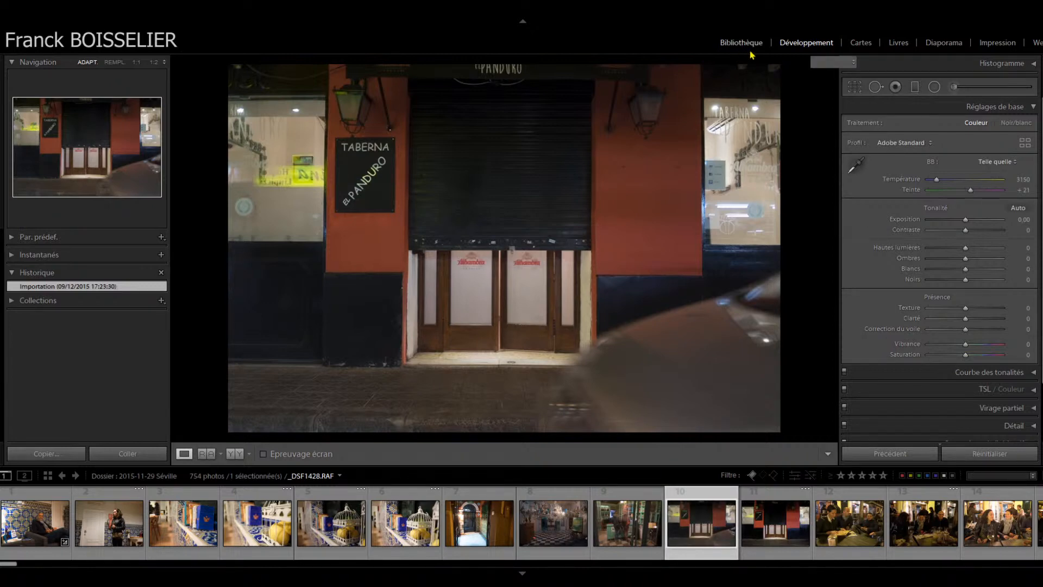
key(g)
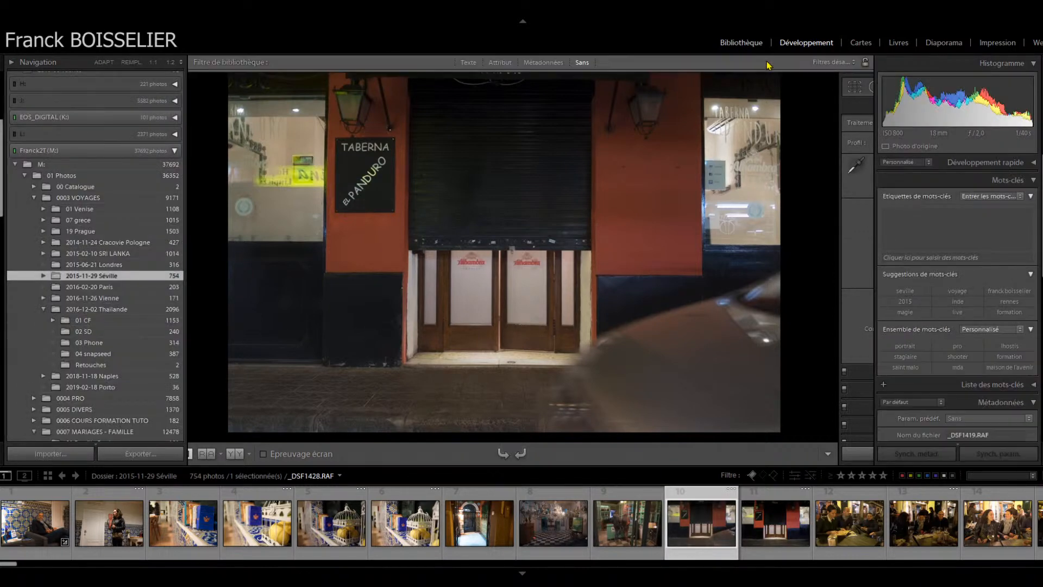
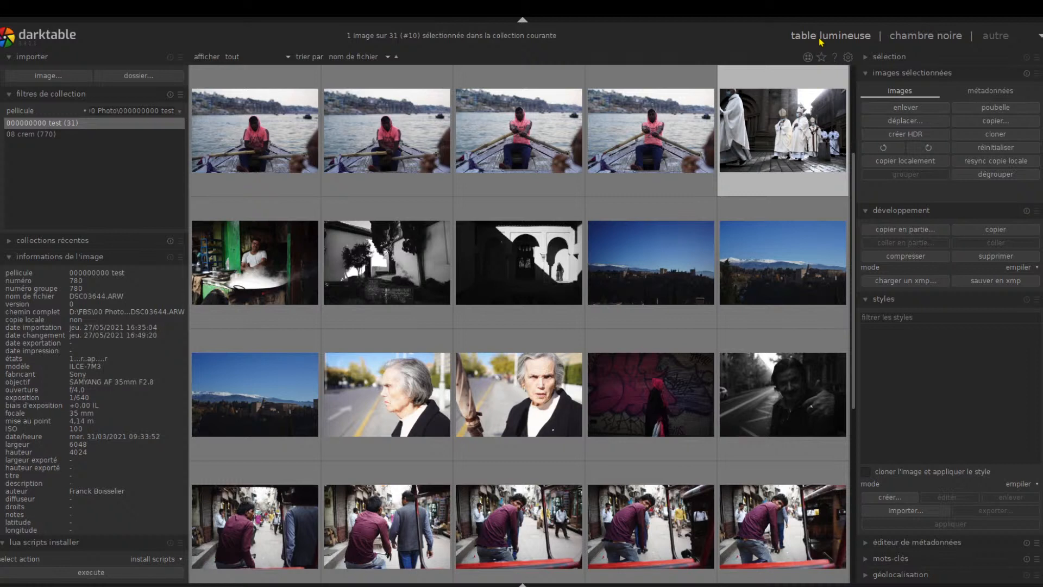
Step: Switch to darktable, view DSC03644.ARW and its processing modules in the chambre noire, and return to the table lumineuse
mouse_move(402, 170)
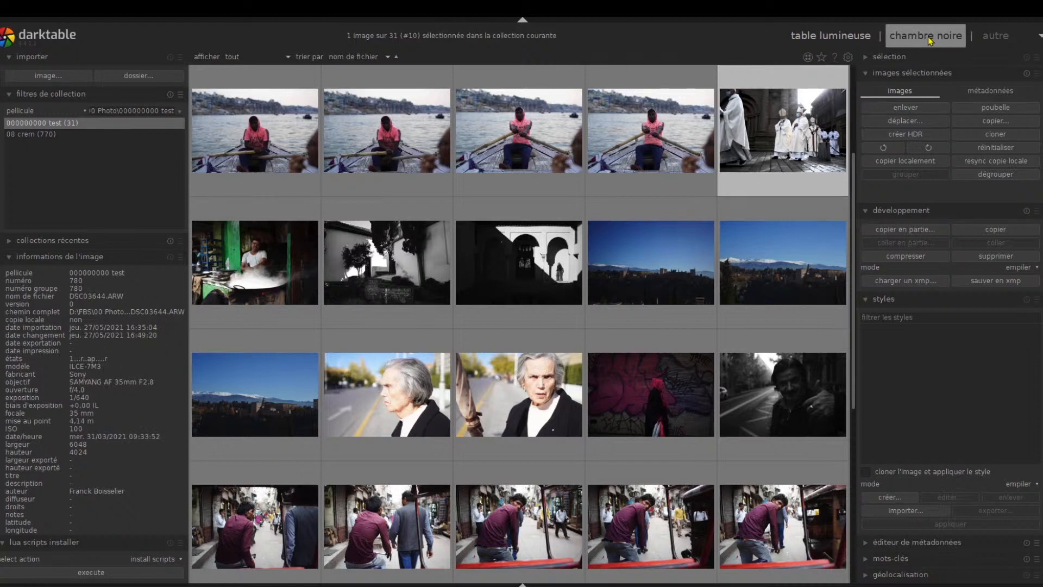
click(927, 36)
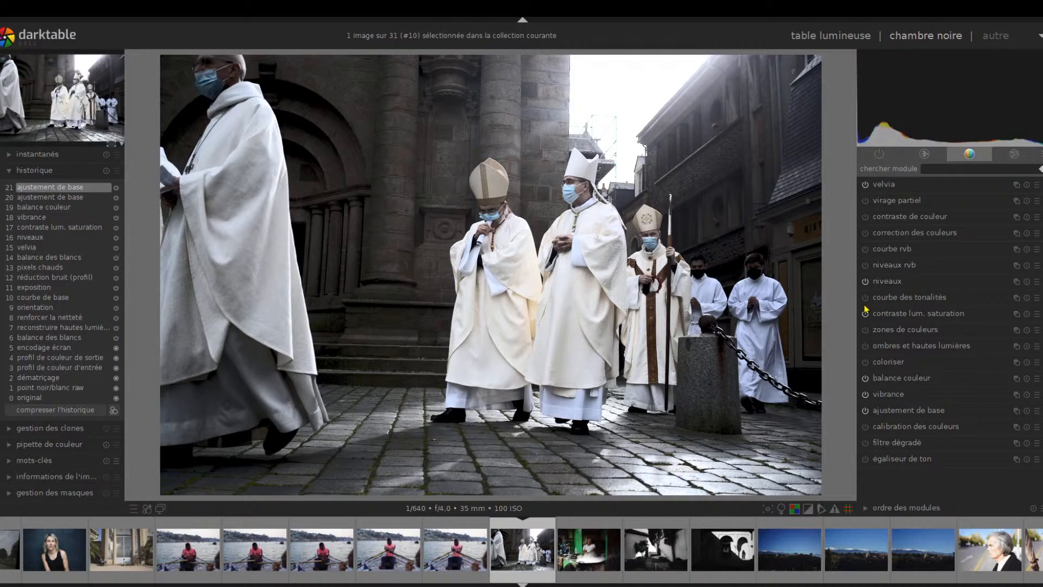
click(829, 37)
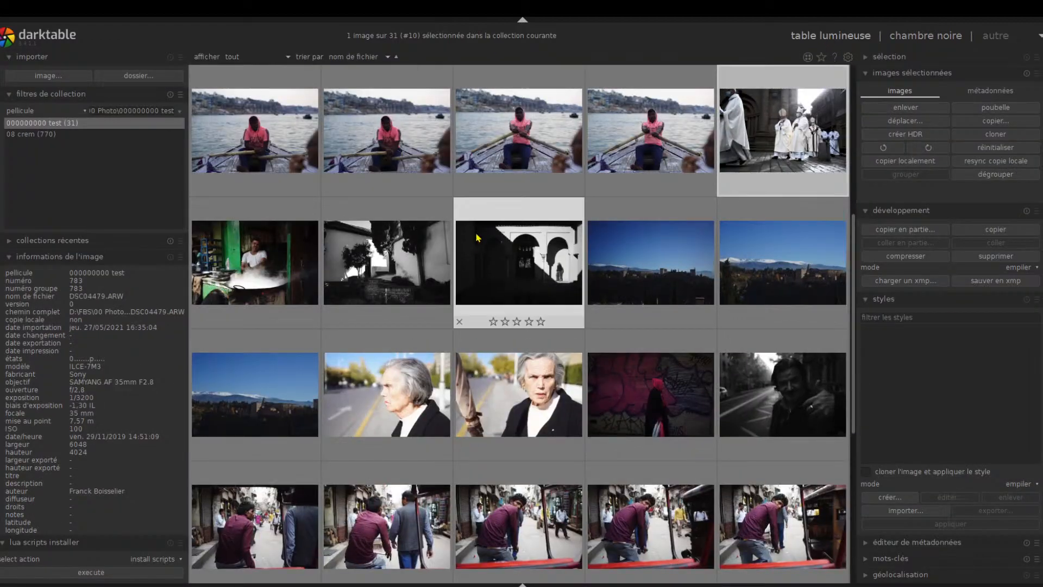
Step: Show the bar with star ratings and colour labels, and examine the image information of the rowing photos and DSC03644.ARW
click(523, 584)
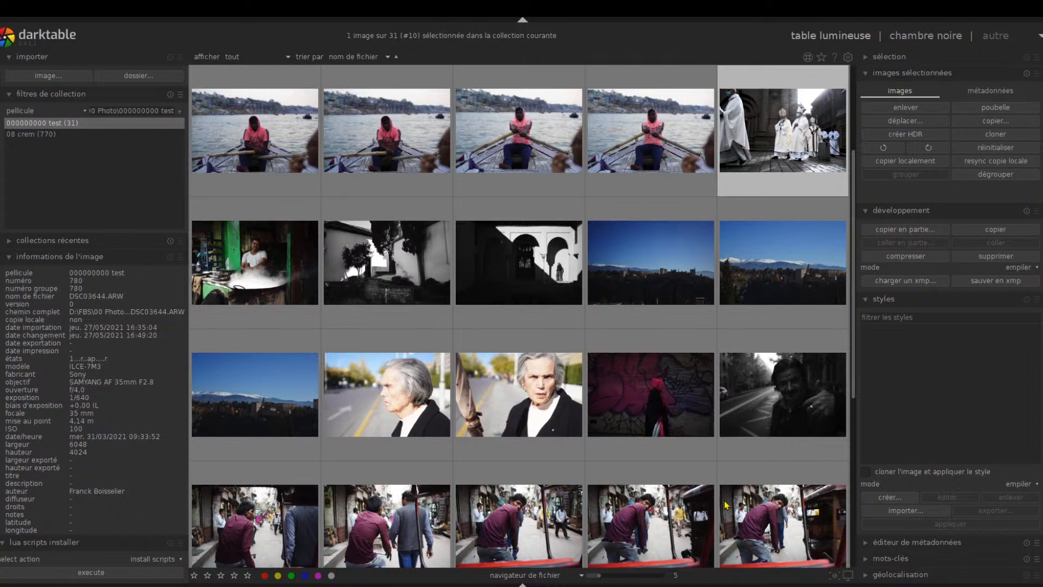
click(366, 140)
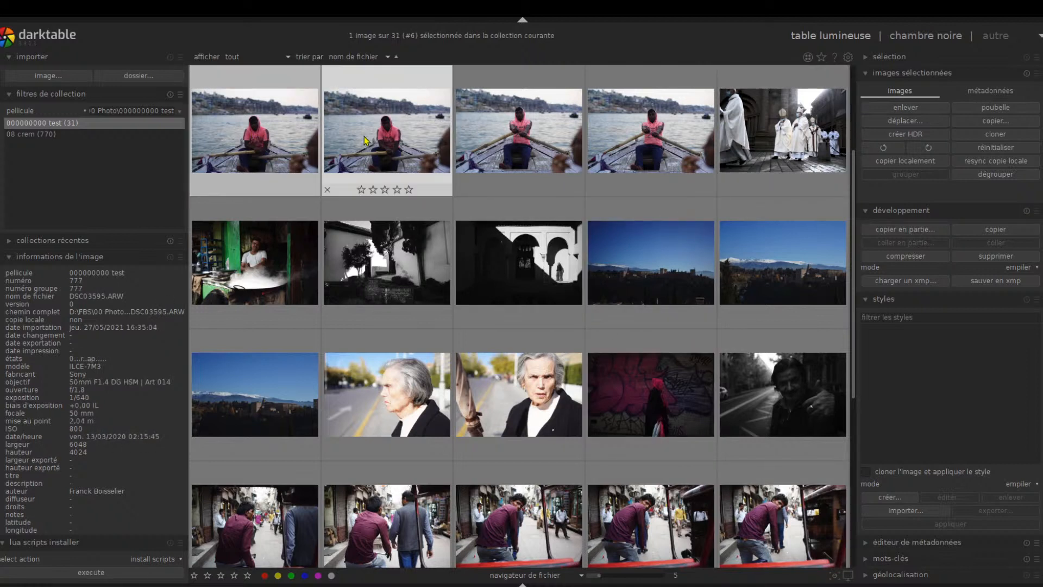
click(505, 143)
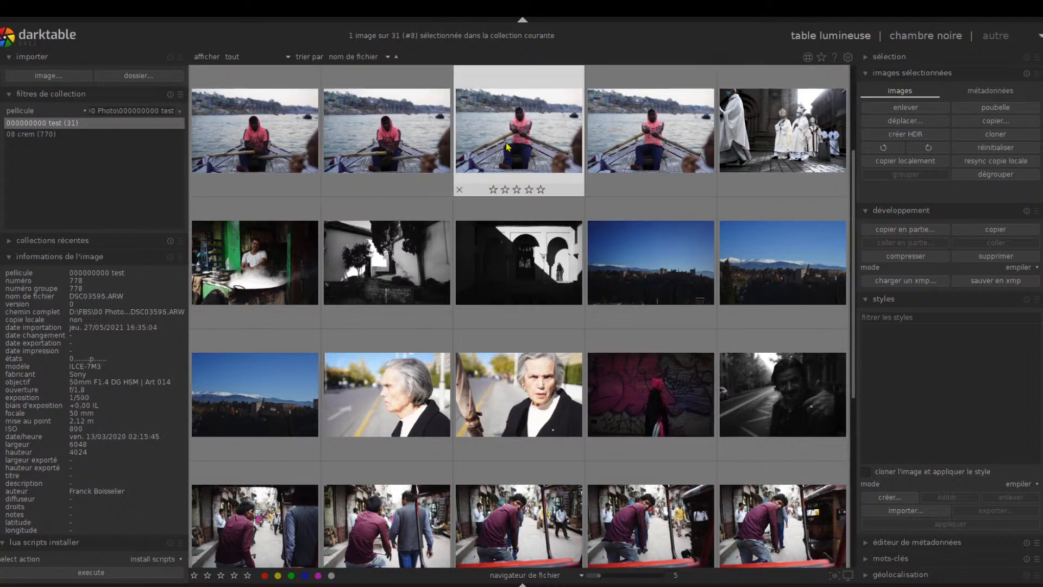
click(630, 145)
click(753, 138)
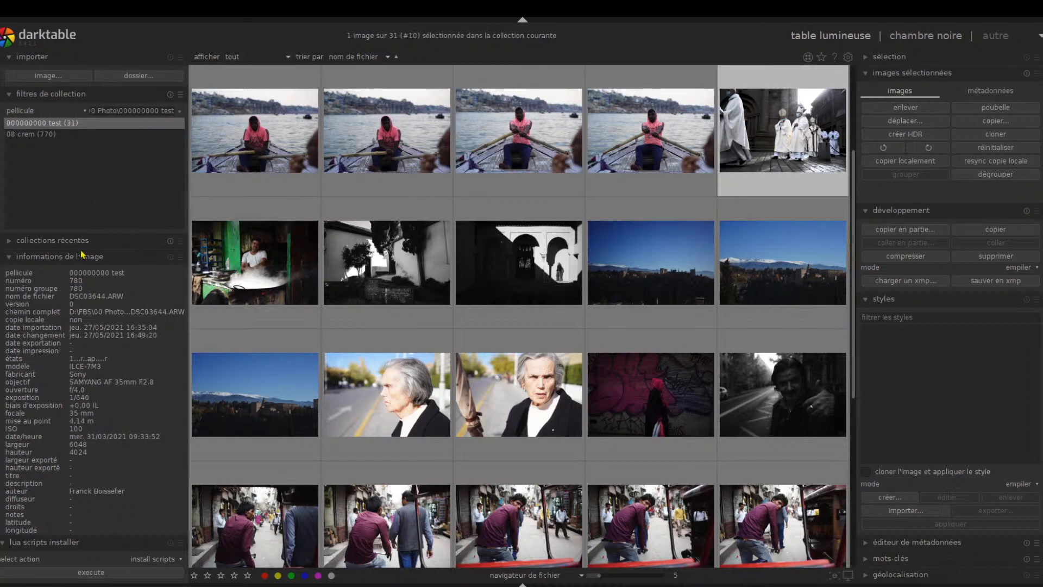
Step: Check collections récentes and collapse it again, and expand the éditeur de métadonnées, mots-clés and géolocalisation modules
click(9, 242)
click(10, 242)
click(904, 546)
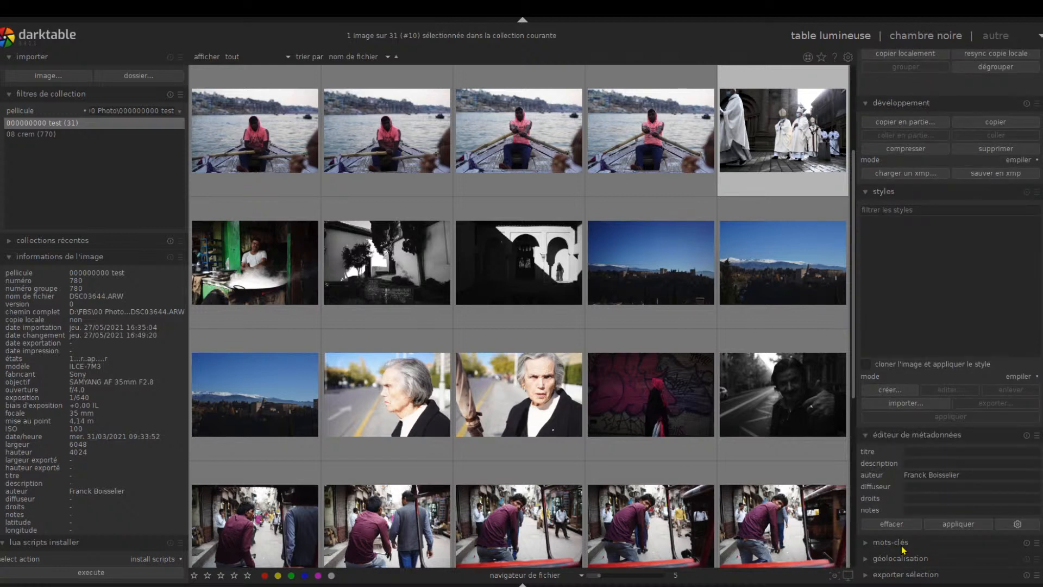
click(918, 540)
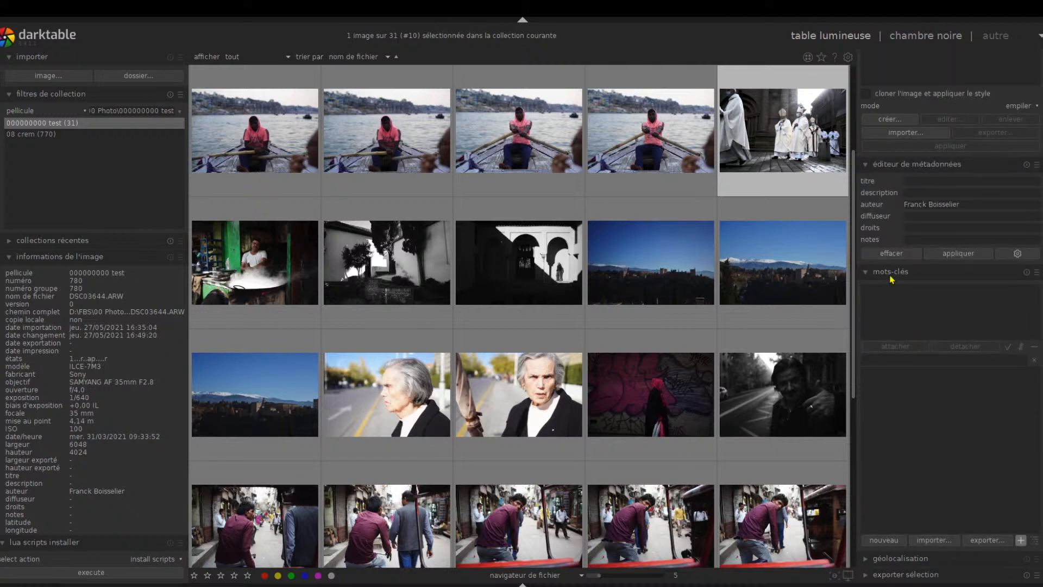
click(908, 558)
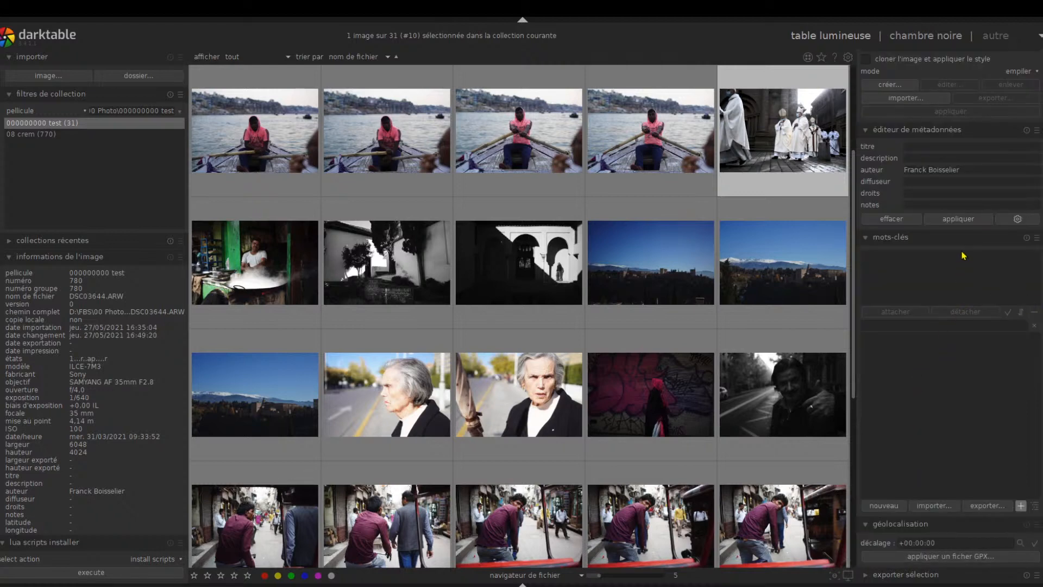
Step: Hide and restore the panel of metadata and keyword modules, and examine the image information of two rowing photos
key(ctrl+shift+r)
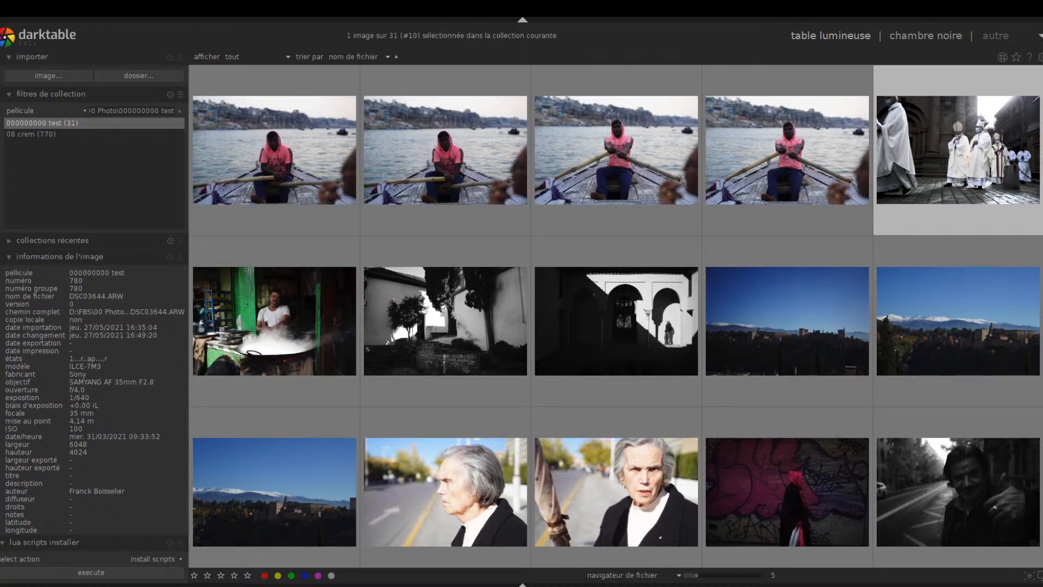
key(ctrl+shift+r)
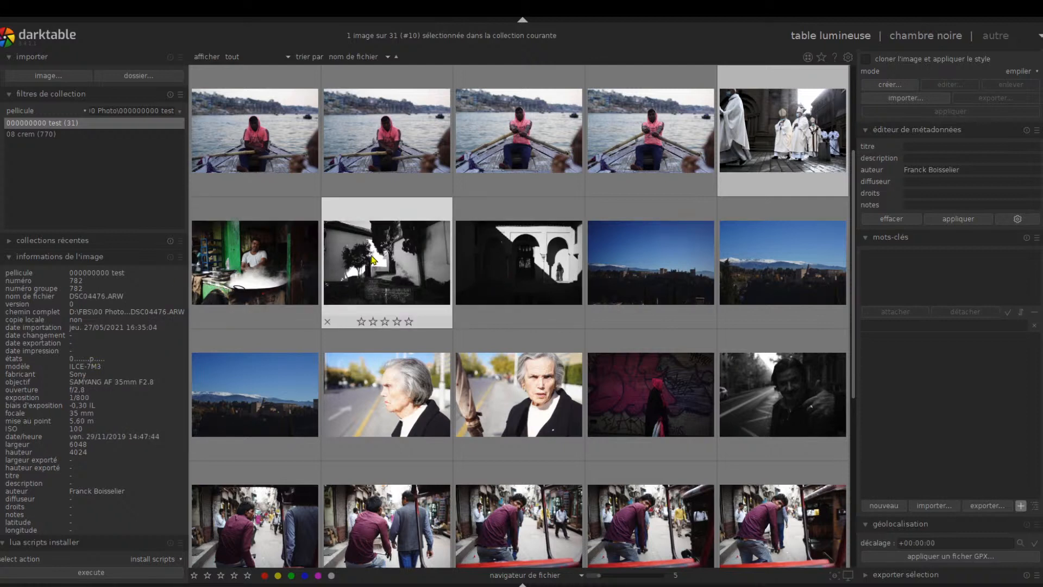
click(383, 140)
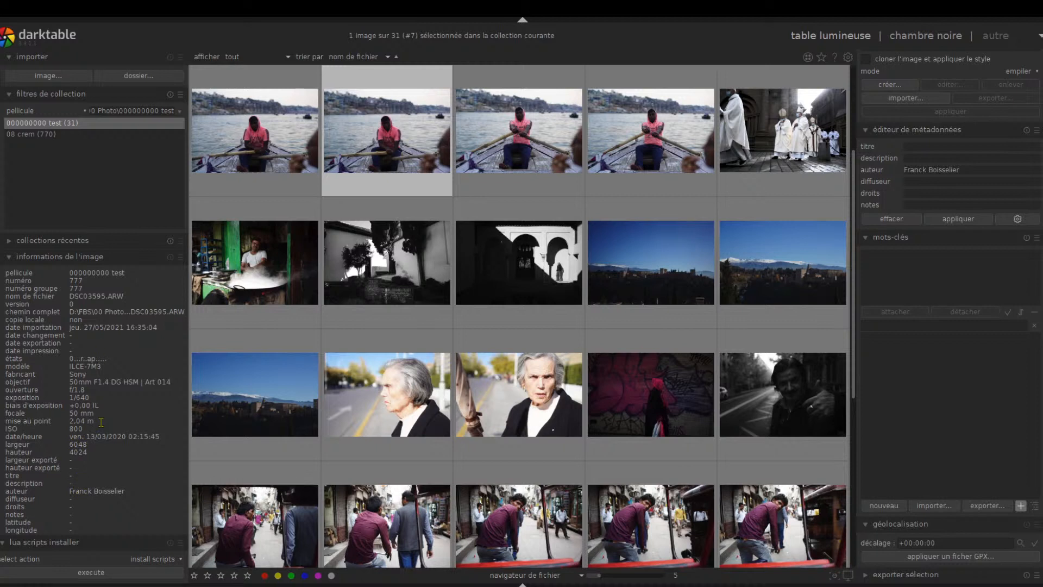
click(525, 129)
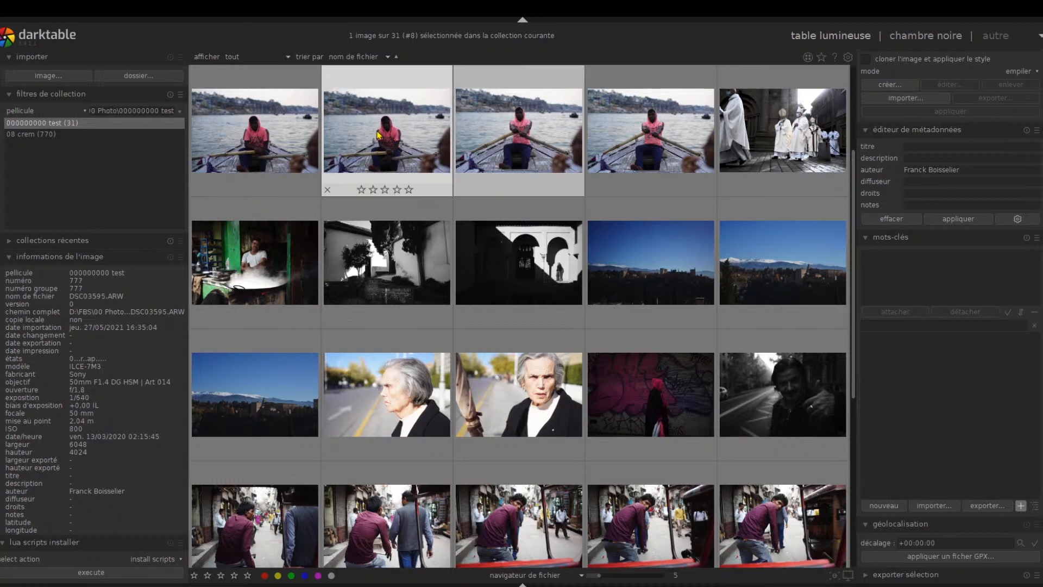
Step: Go through the collection from the first rowing photo to the last portrait, DSC09961.ARW, examining each photo's image information
click(291, 140)
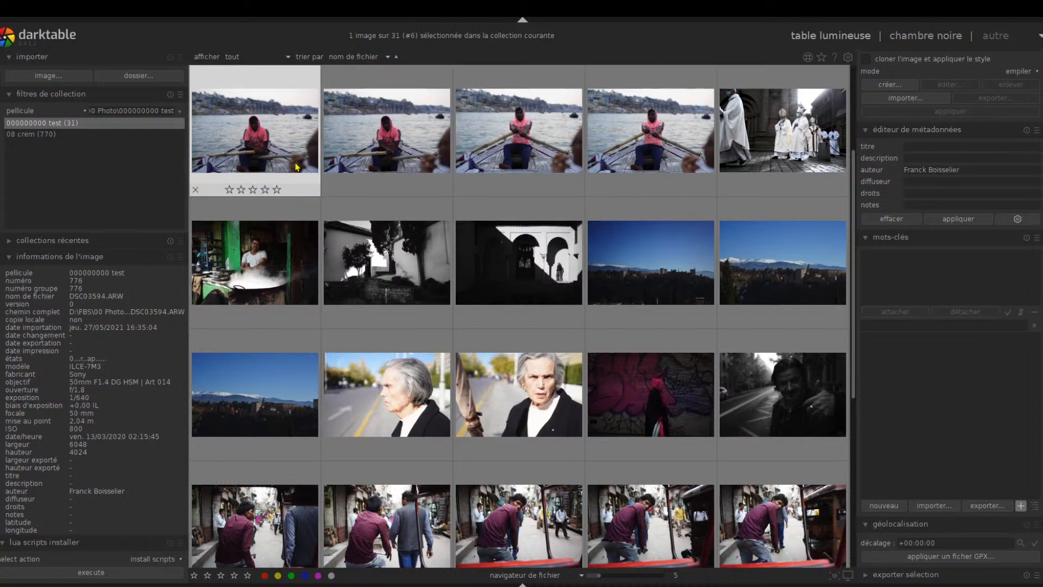
key(Right)
key(Right)
key(Right)
key(Right)
key(Right)
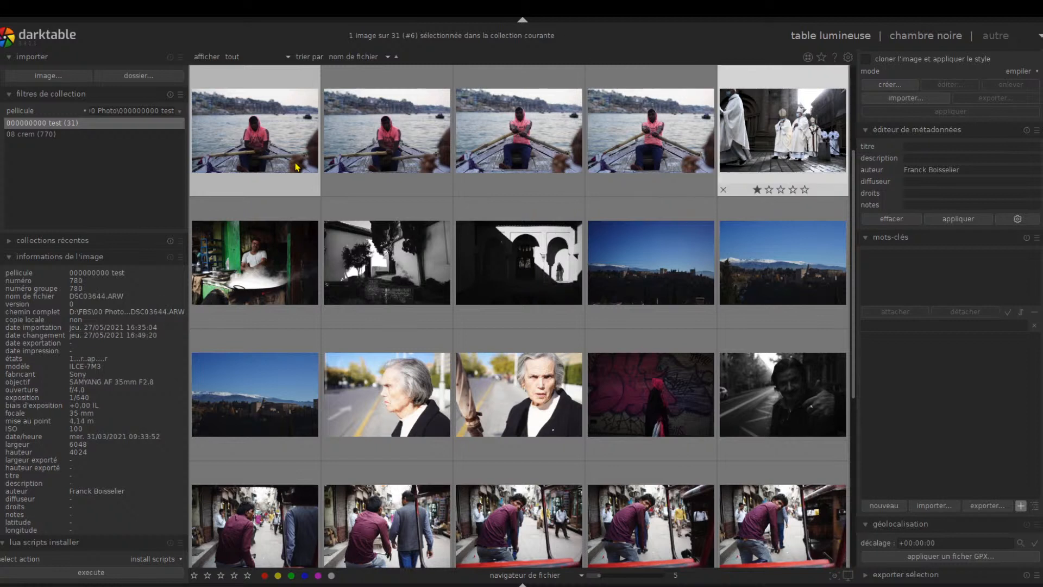
key(Right)
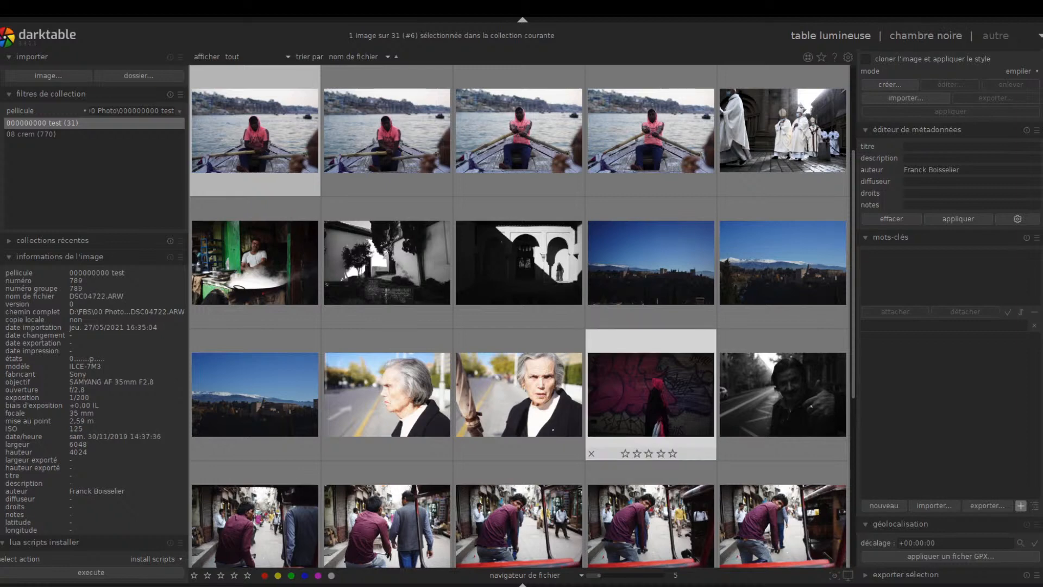
scroll(519, 514, down, 1)
scroll(519, 514, down, 2)
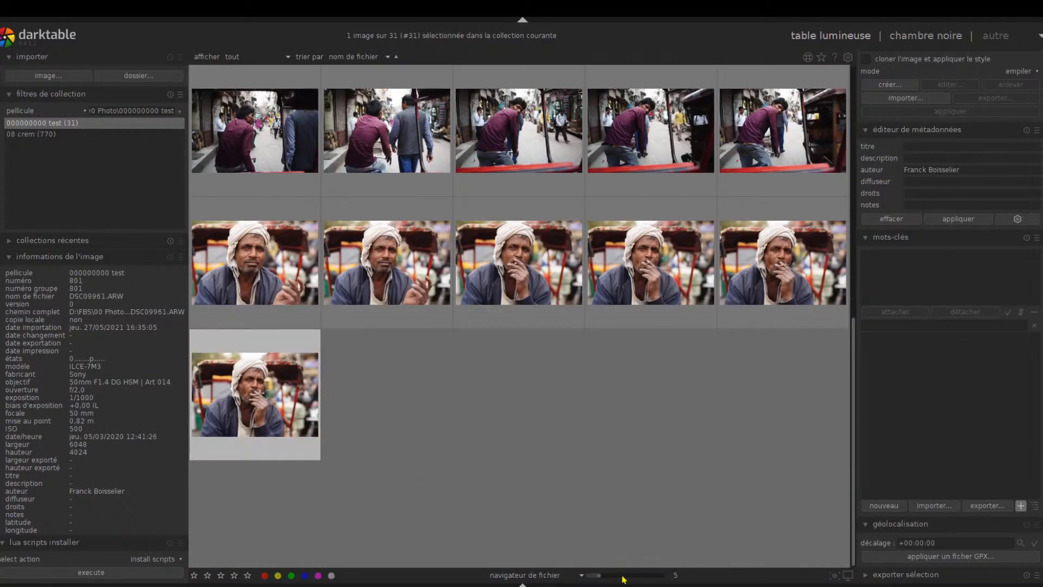
Step: Set the table lumineuse to eight thumbnails per row and reveal the timeline
drag(600, 578, 616, 577)
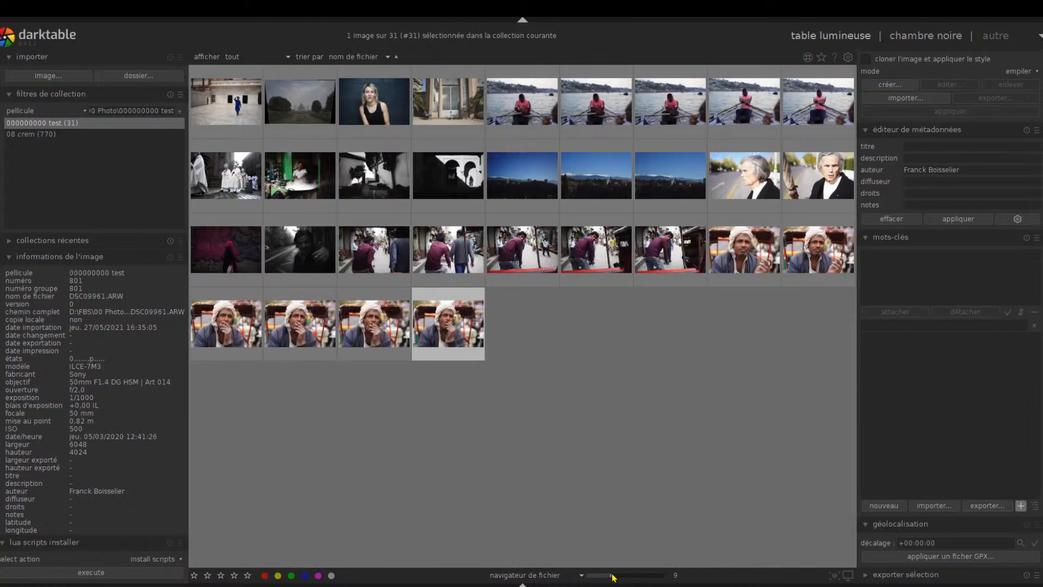
scroll(614, 577, down, 1)
click(523, 584)
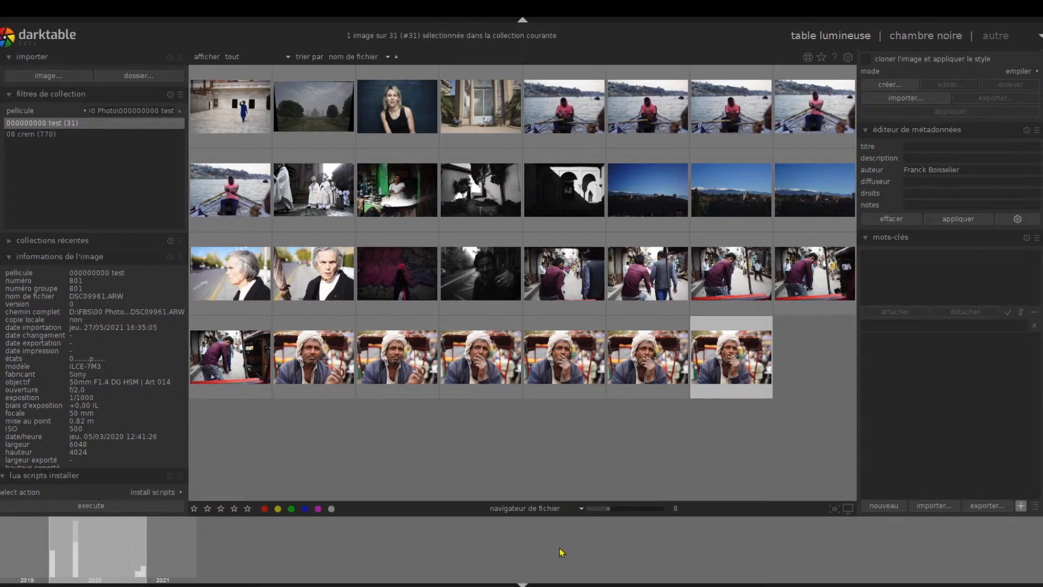
Step: Open the Taj Mahal photo DSC00318.ARW in the chambre noire and collapse its historique
click(331, 124)
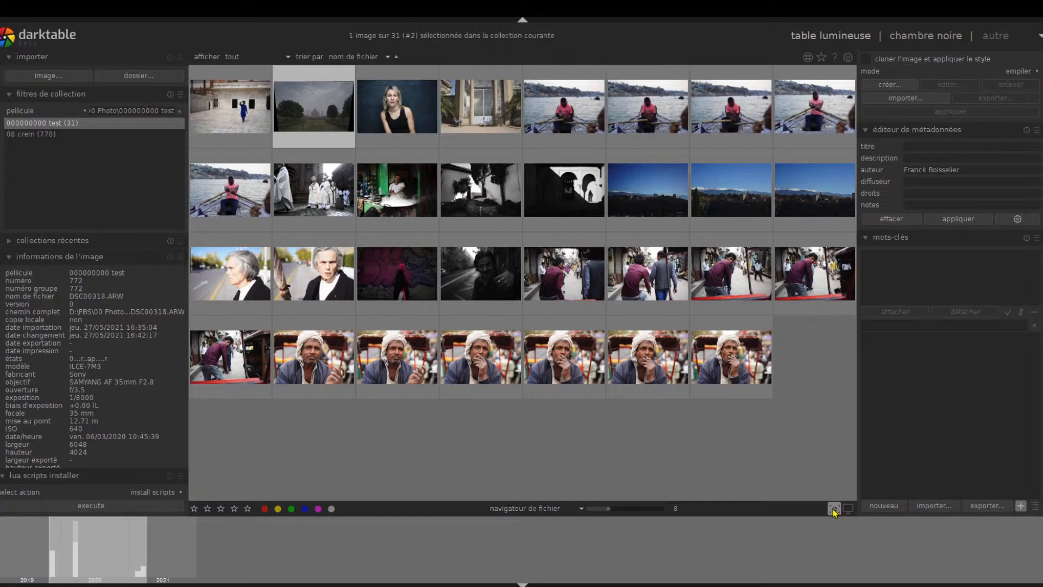
click(923, 45)
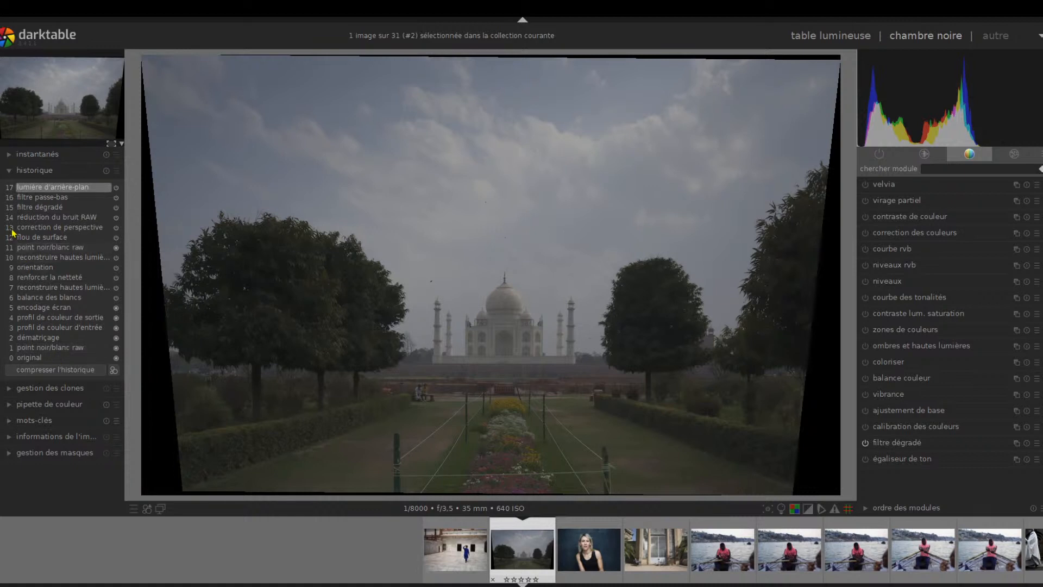
click(10, 172)
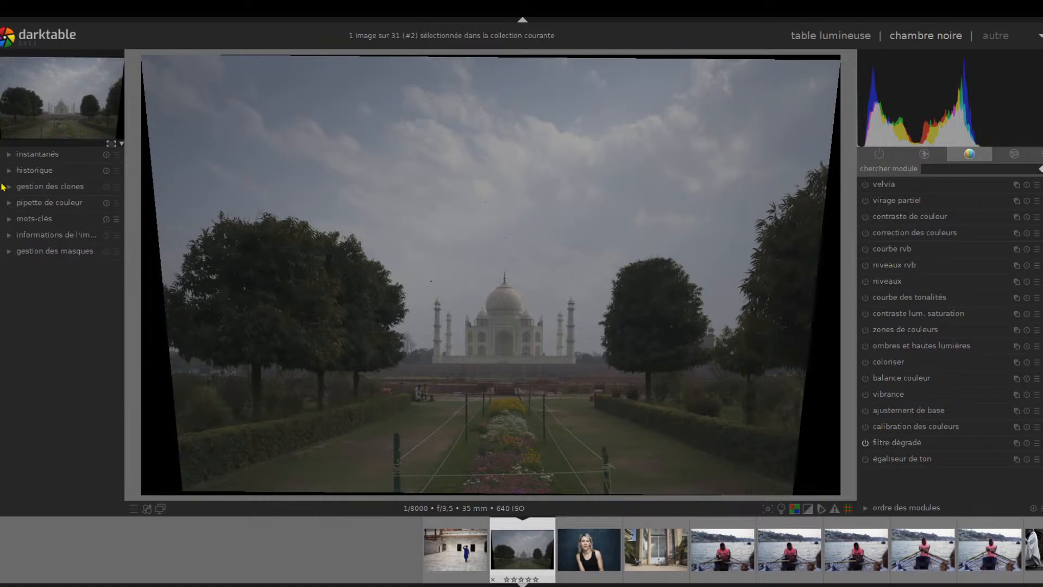
Step: Check the instantanés, informations de l'image and mots-clés modules, collapsing each one again
click(9, 155)
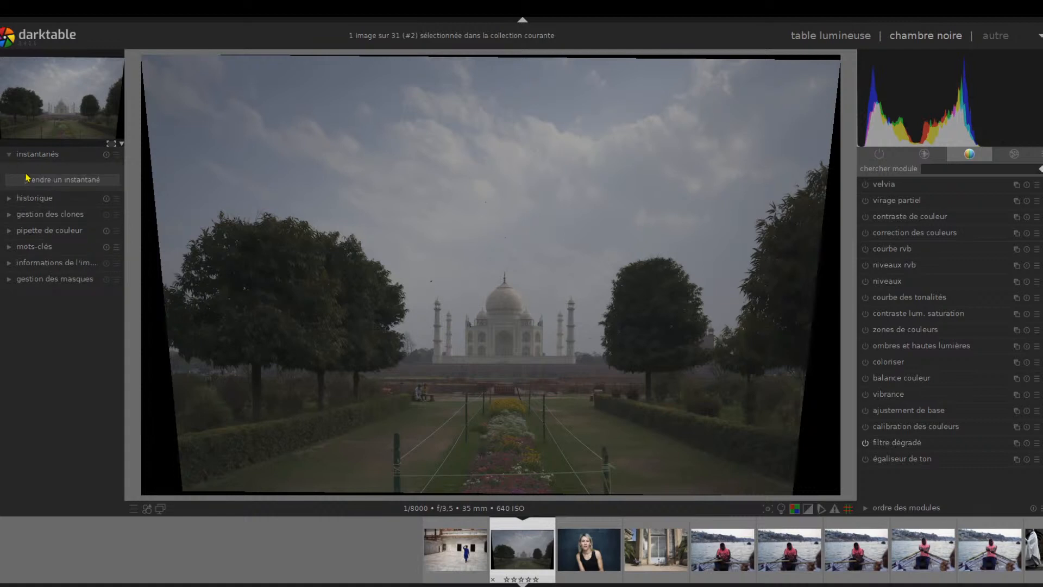
click(11, 156)
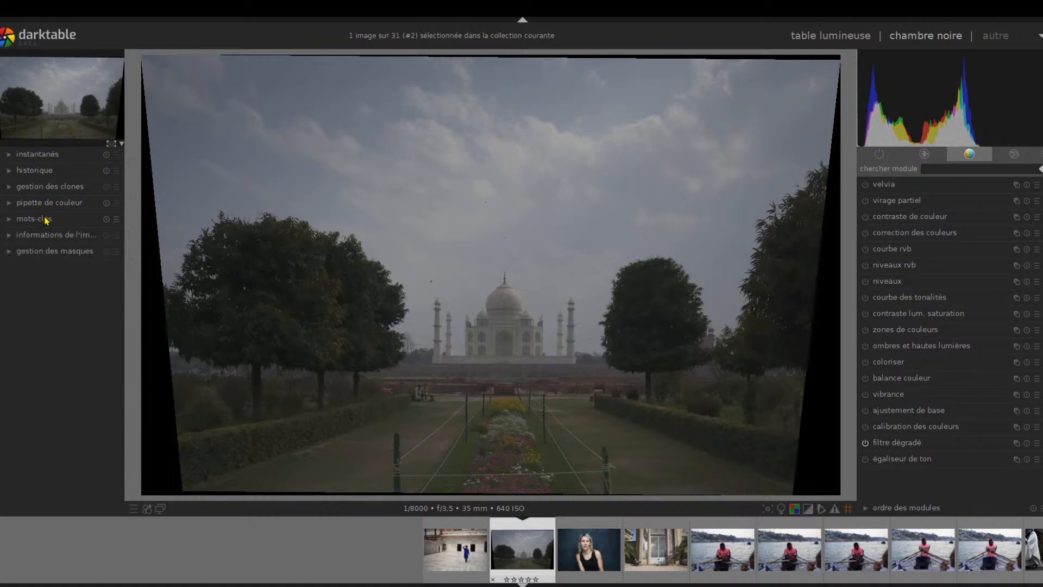
click(9, 235)
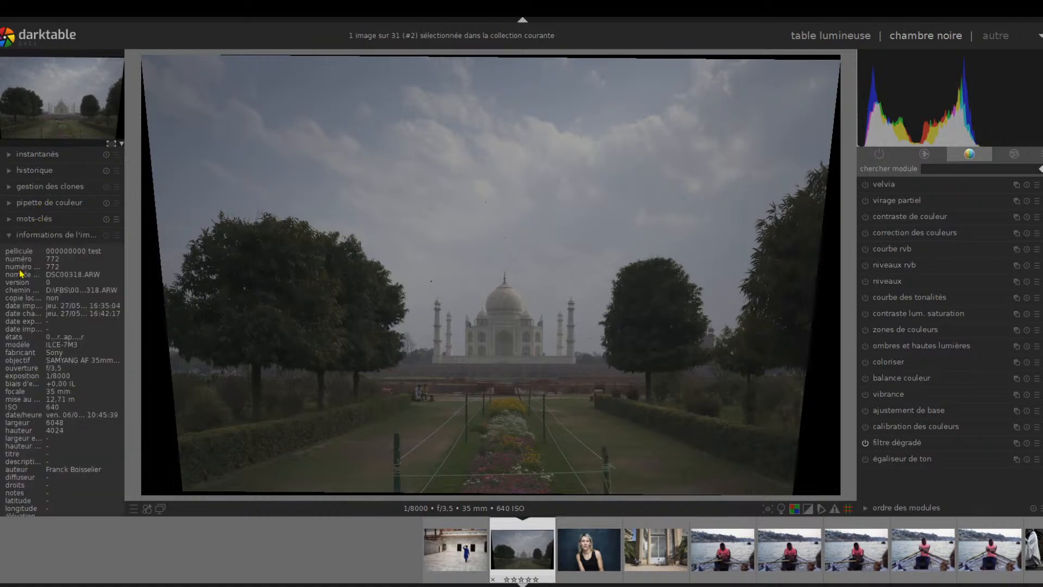
click(8, 236)
click(9, 219)
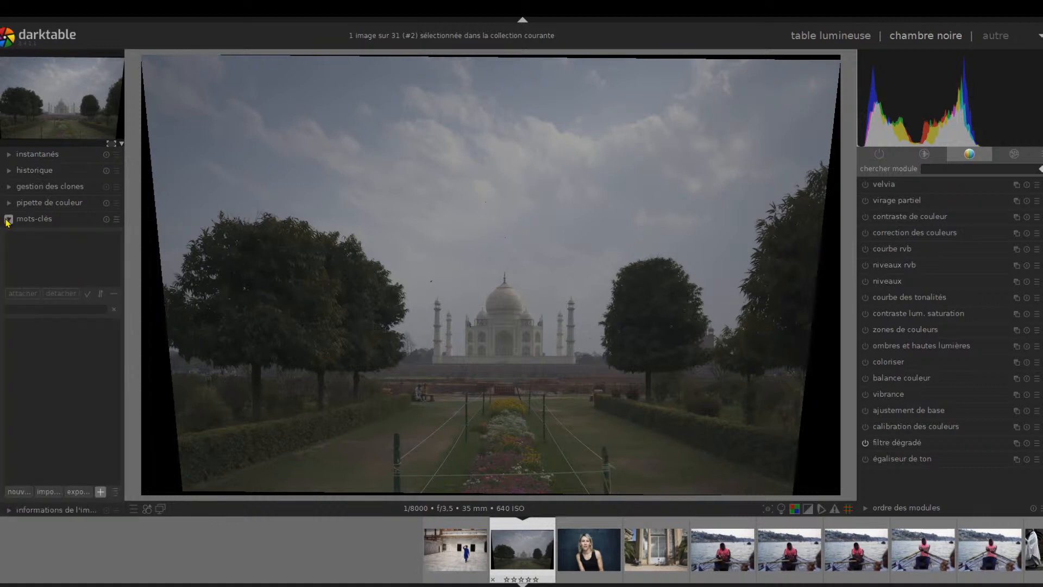
click(8, 219)
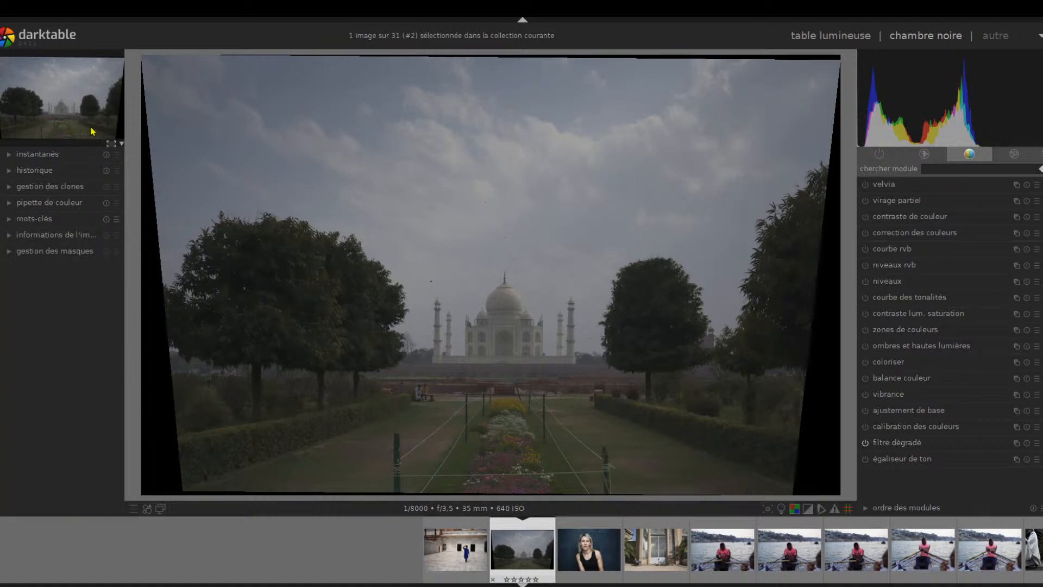
Step: Zoom in to 52% and centre the view on the Taj Mahal using the navigation preview
scroll(535, 306, up, 3)
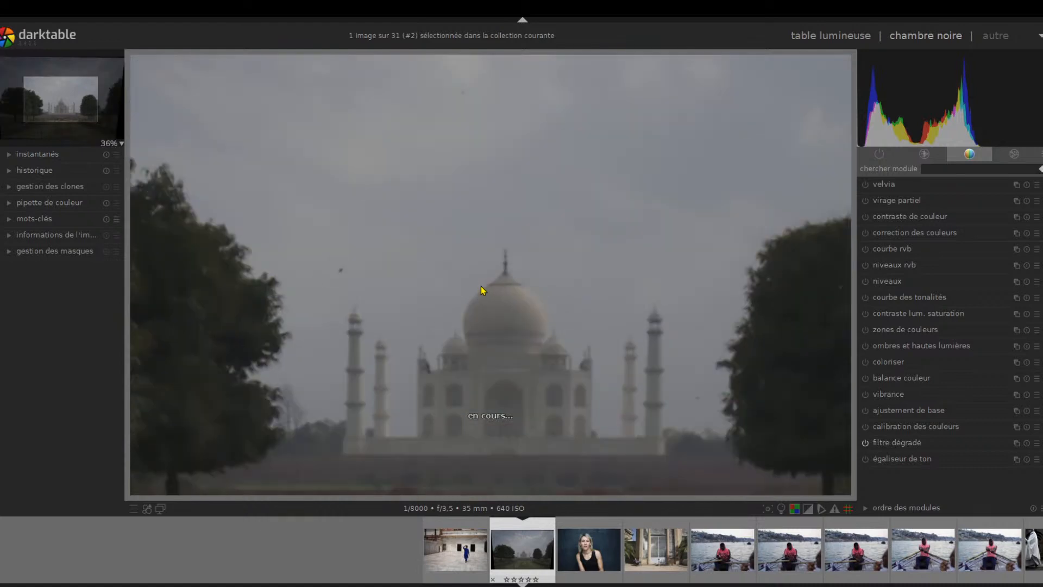
scroll(481, 286, up, 1)
mouse_move(61, 103)
mouse_down()
mouse_move(81, 133)
mouse_move(90, 122)
mouse_move(61, 106)
mouse_up()
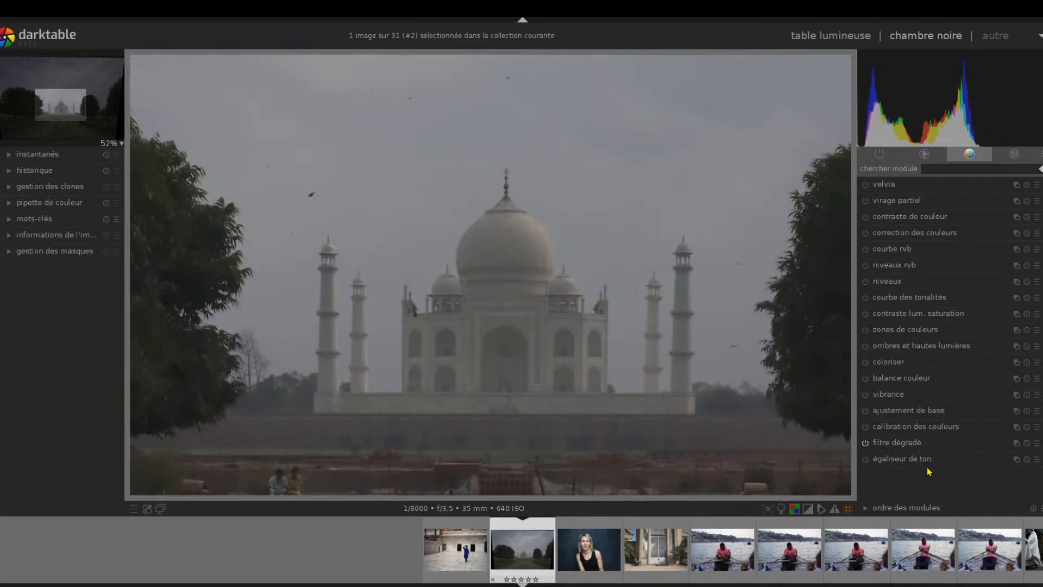
Step: Look through the collection's photos in the filmstrip, keeping the Taj Mahal photo open
click(526, 550)
click(149, 512)
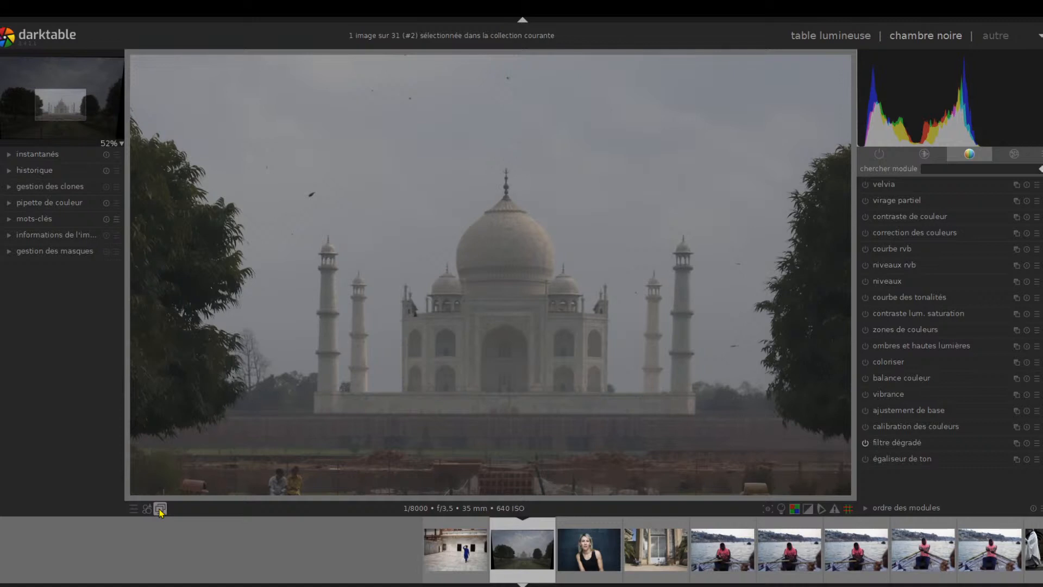
click(243, 551)
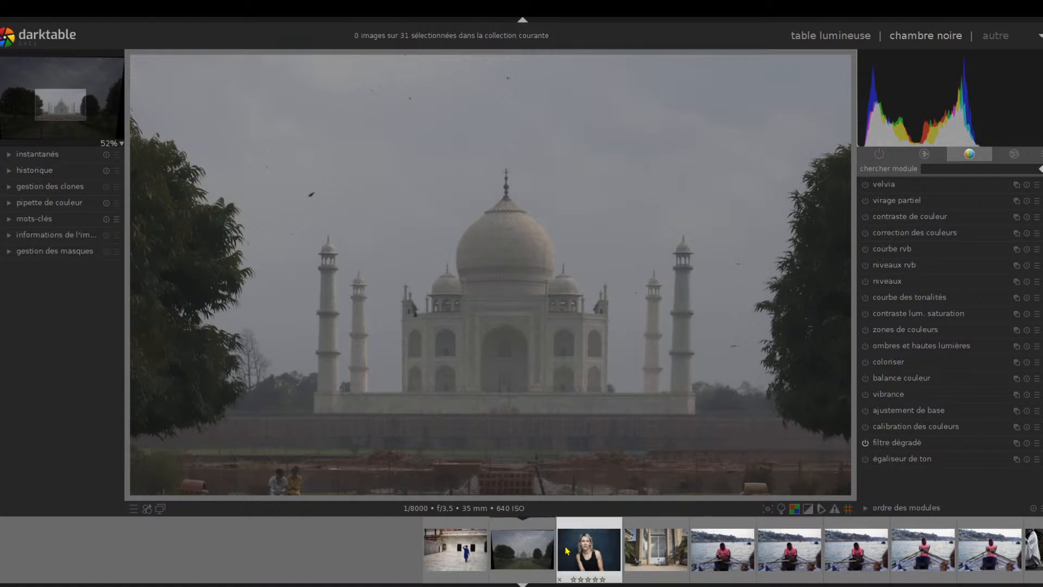
scroll(566, 551, down, 1)
scroll(549, 558, down, 2)
click(324, 556)
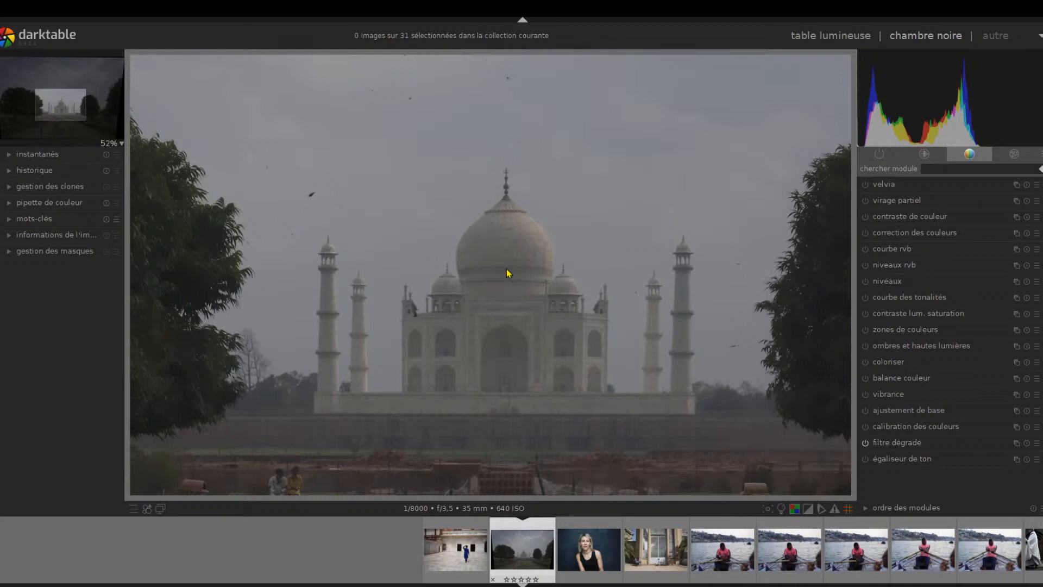
Step: Disable the filtre dégradé module on the Taj Mahal photo and examine the image at 27%
click(866, 443)
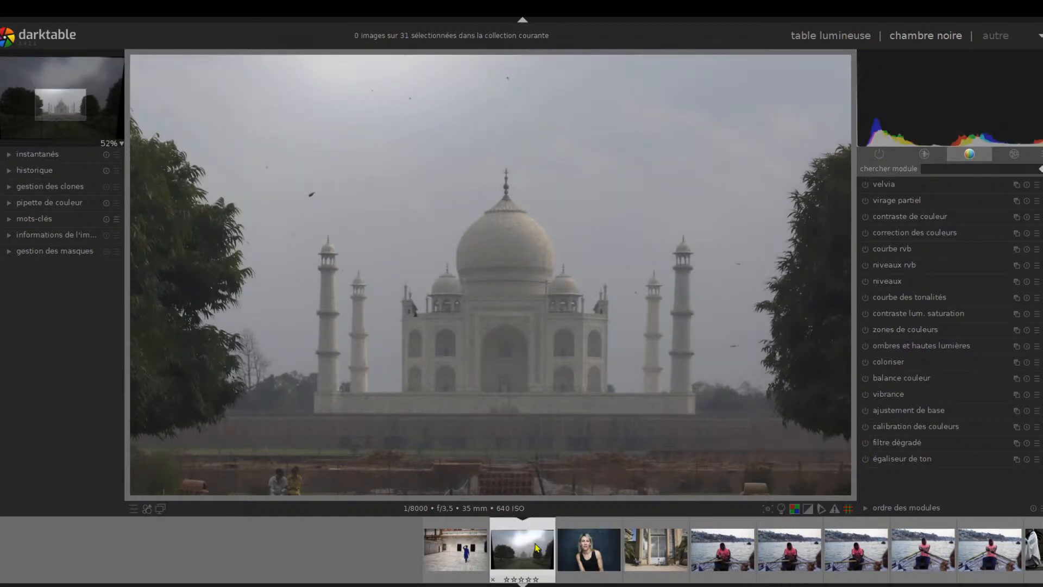
click(866, 394)
scroll(438, 282, down, 2)
scroll(512, 329, down, 1)
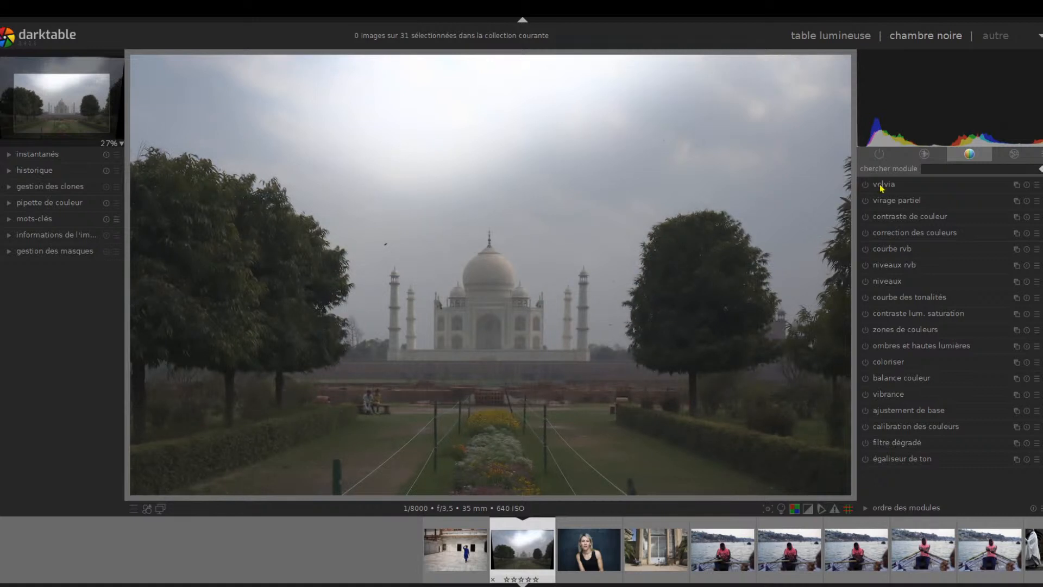
Step: Look through the active, technical, grading and effects module groups, and collapse point noir/blanc raw among the active modules
click(880, 155)
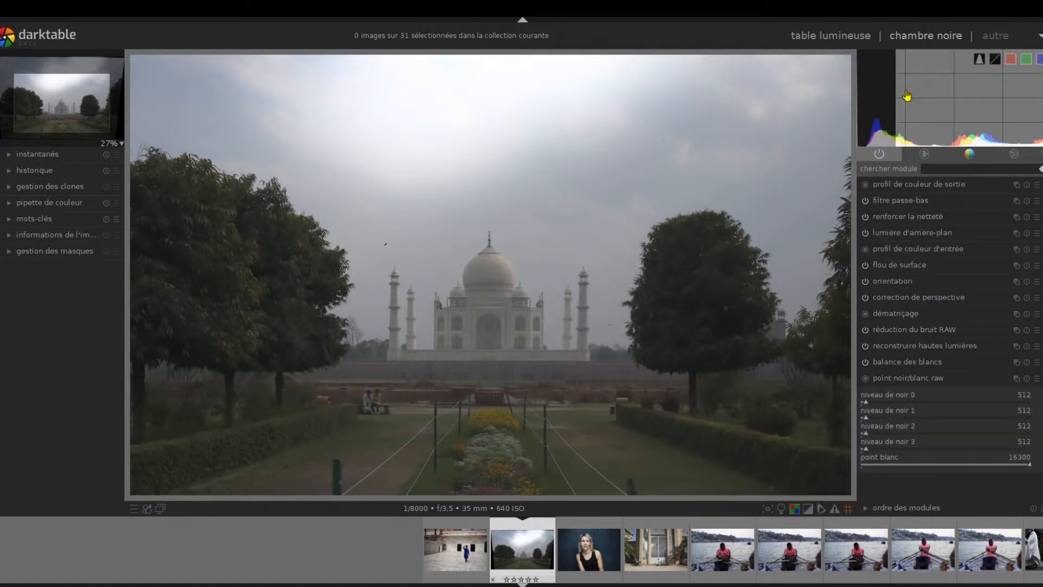
click(926, 158)
click(970, 156)
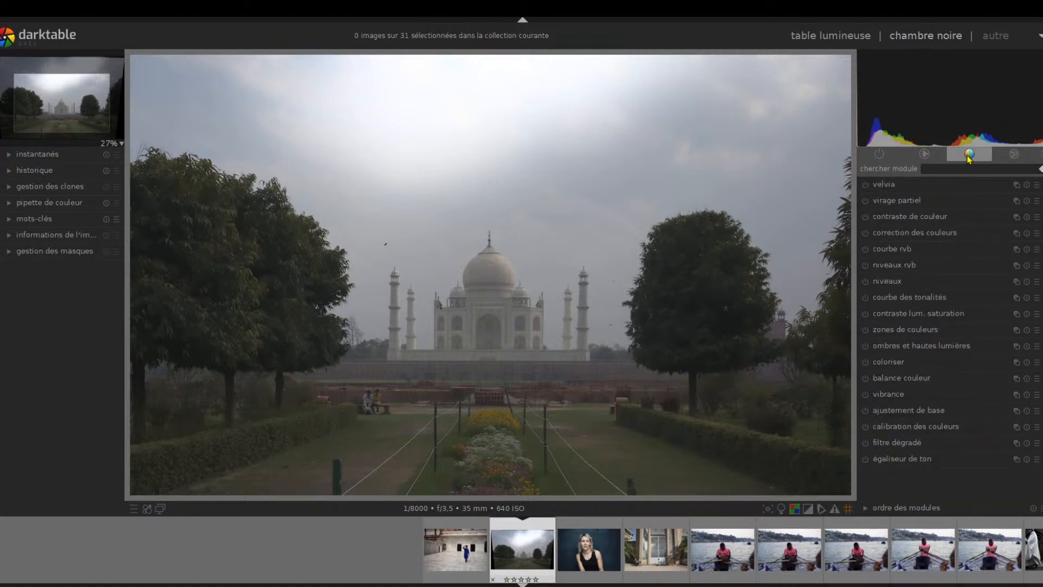
click(1012, 156)
click(969, 156)
click(924, 155)
click(873, 159)
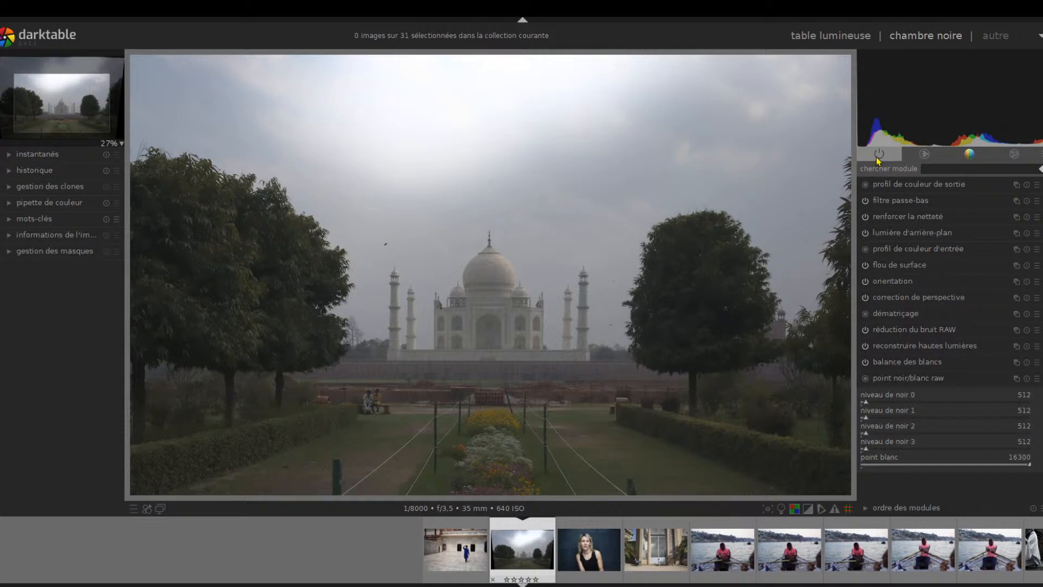
click(881, 381)
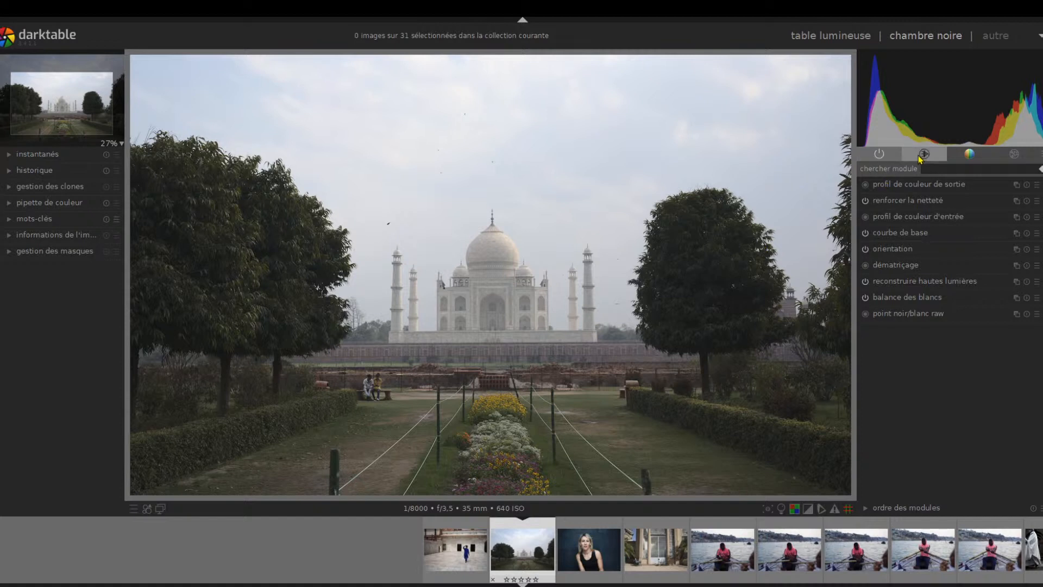
Step: Compare the active modules with the technical modules, and examine the grading modules from velvia to égaliseur de ton
click(879, 155)
click(912, 156)
click(912, 157)
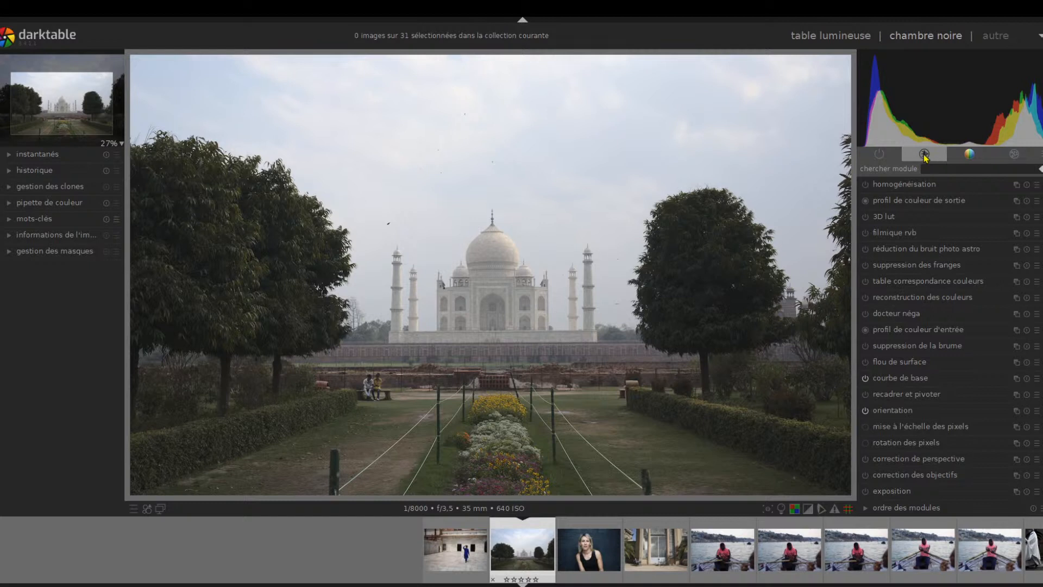
click(879, 155)
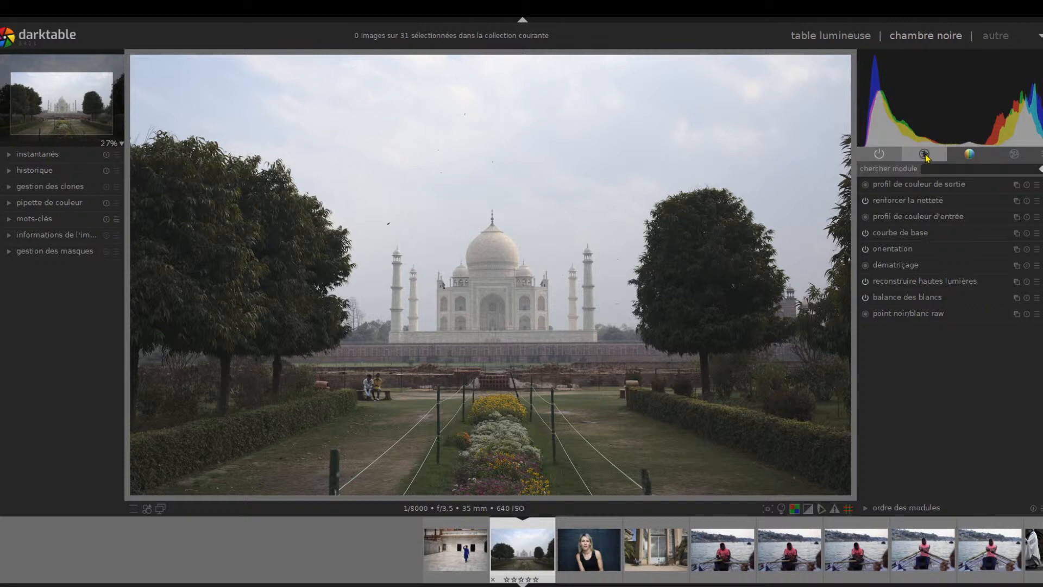
click(970, 155)
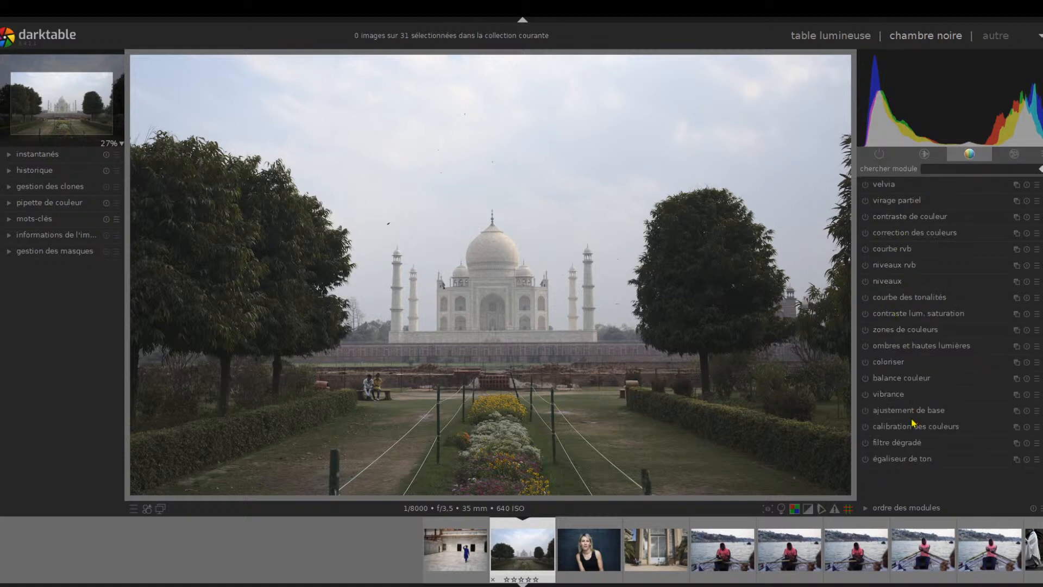
Step: Examine the effects modules, expanding liquéfier to view its options and collapsing it again
click(1015, 156)
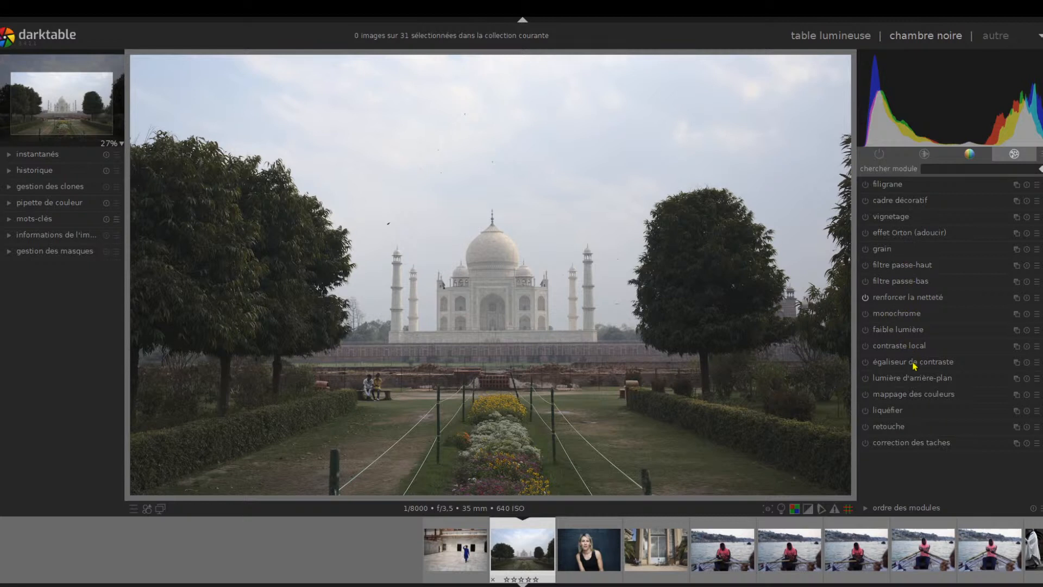
click(893, 412)
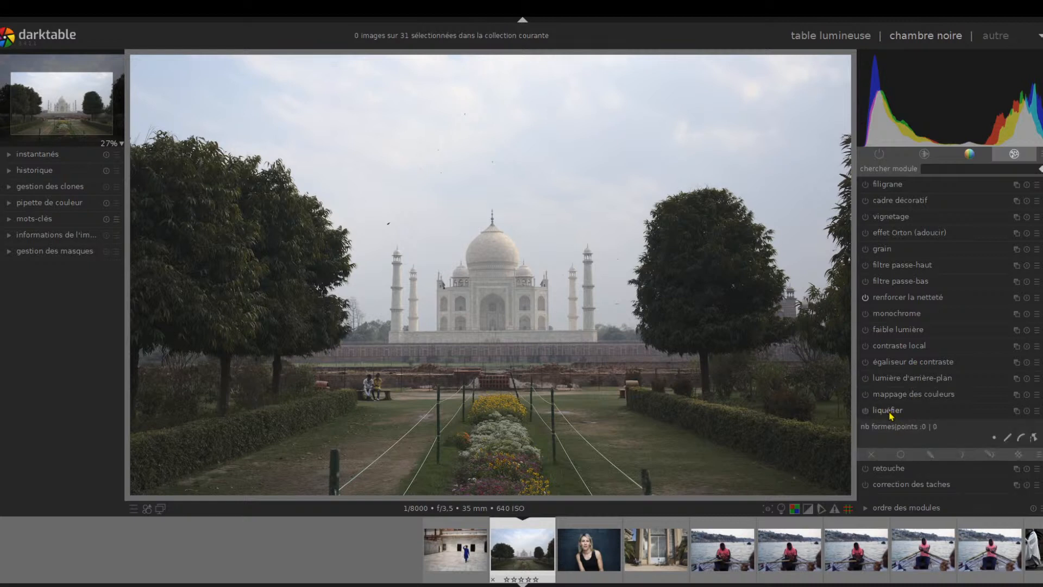
click(892, 413)
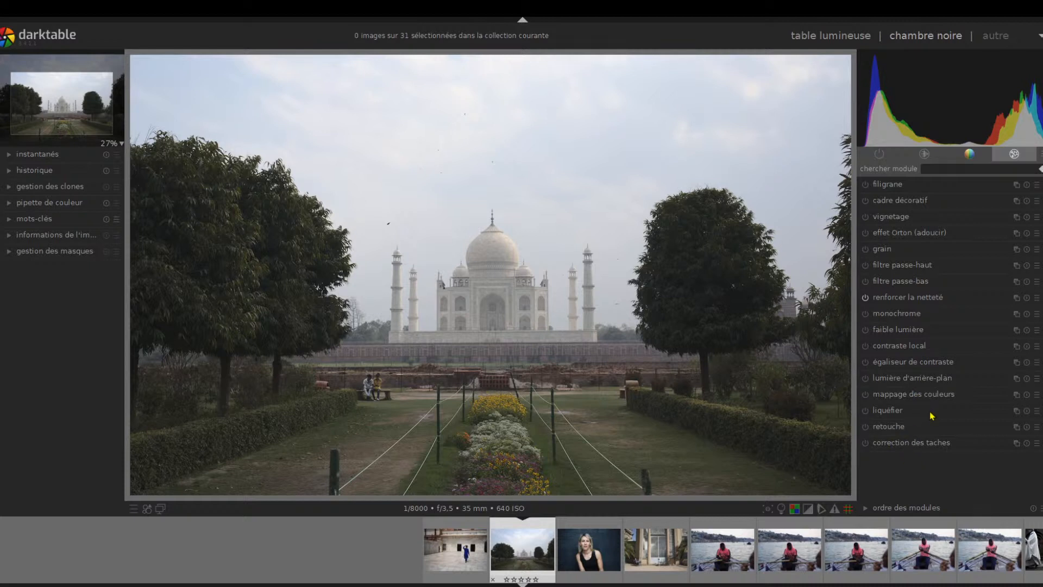
Step: Return to the active modules and check the settings of profil de couleur de sortie and renforcer la netteté, collapsing both
click(882, 156)
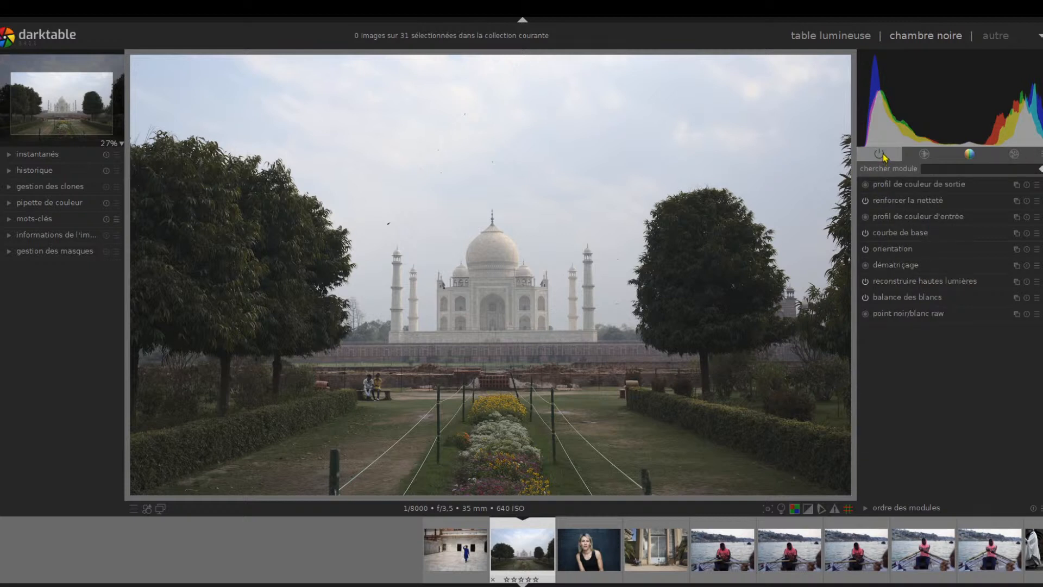
click(900, 185)
click(897, 186)
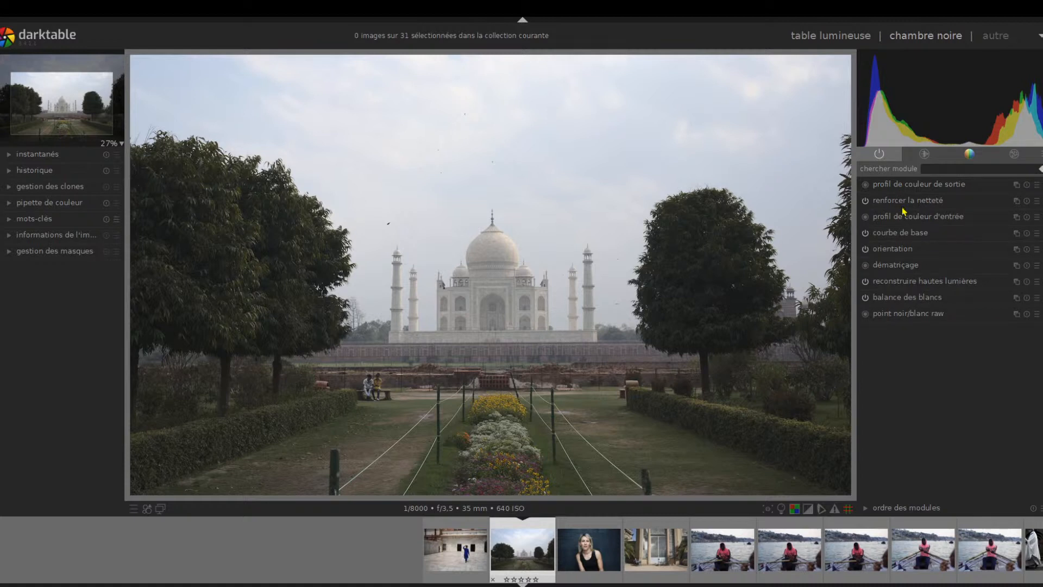
click(898, 205)
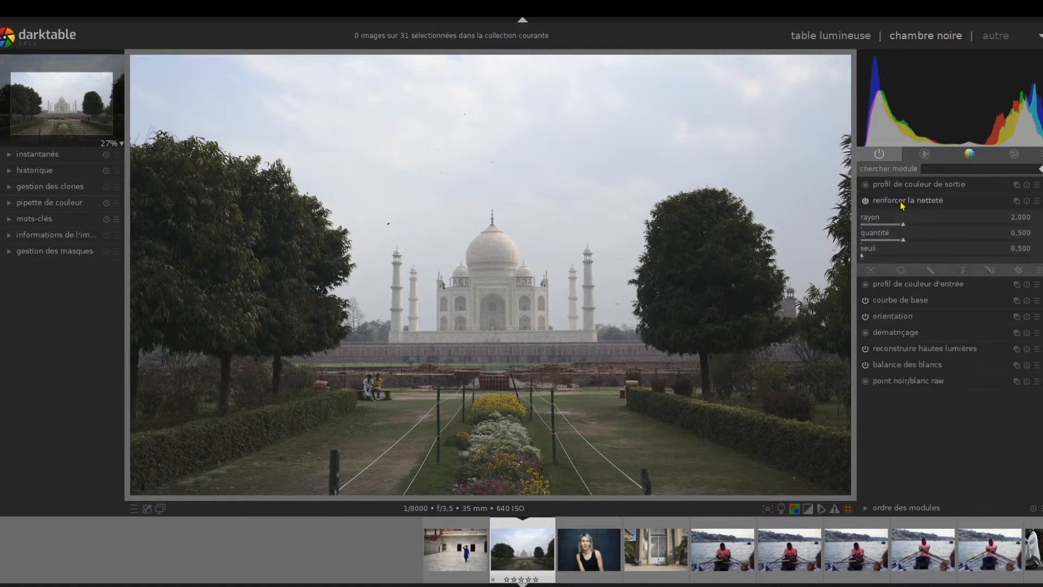
click(902, 204)
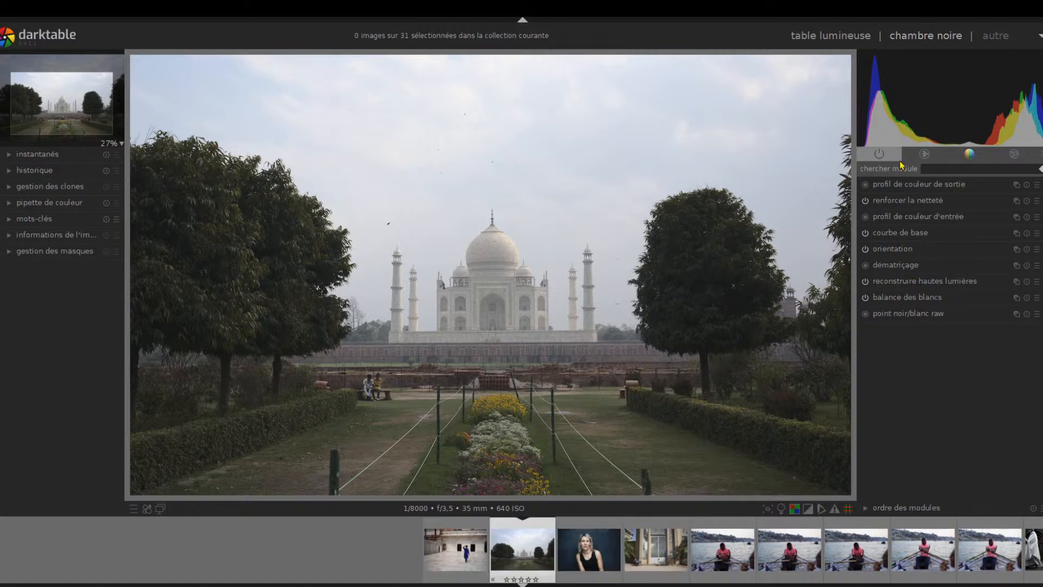
Step: Check courbe de base among the active modules, and examine the orientation and dématriçage settings among the technical modules
click(895, 238)
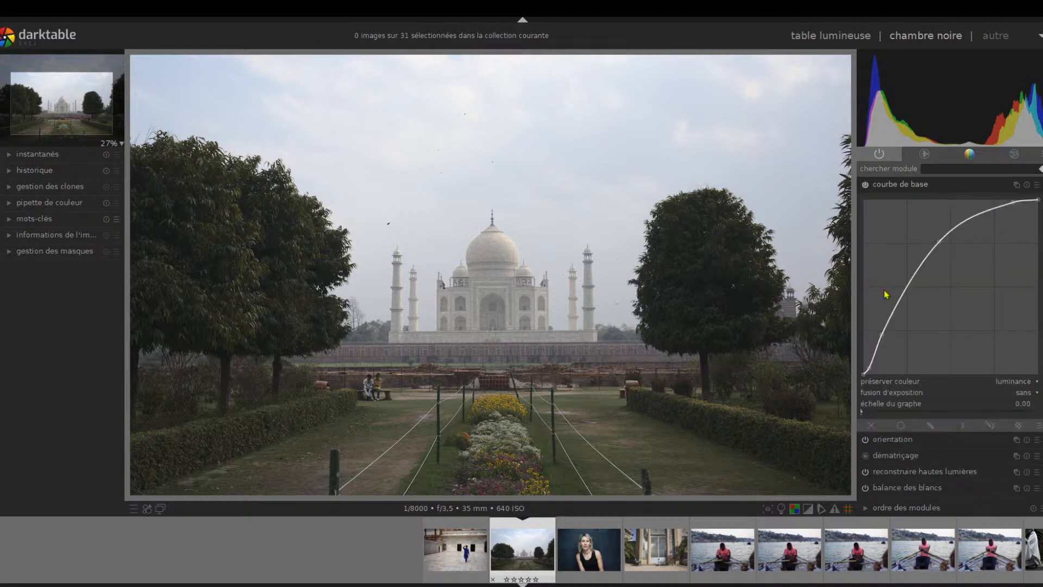
click(889, 188)
click(924, 154)
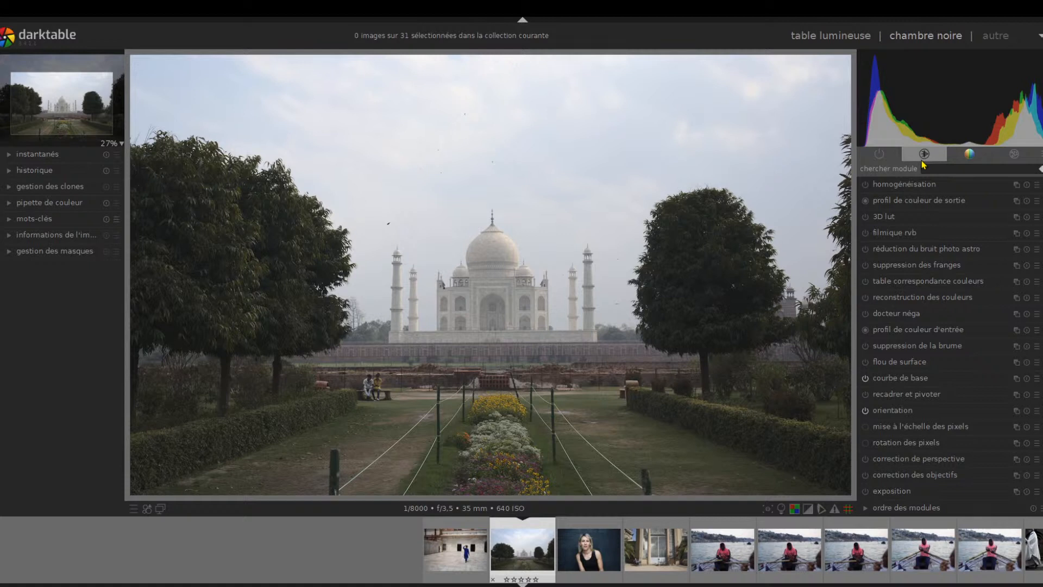
click(897, 416)
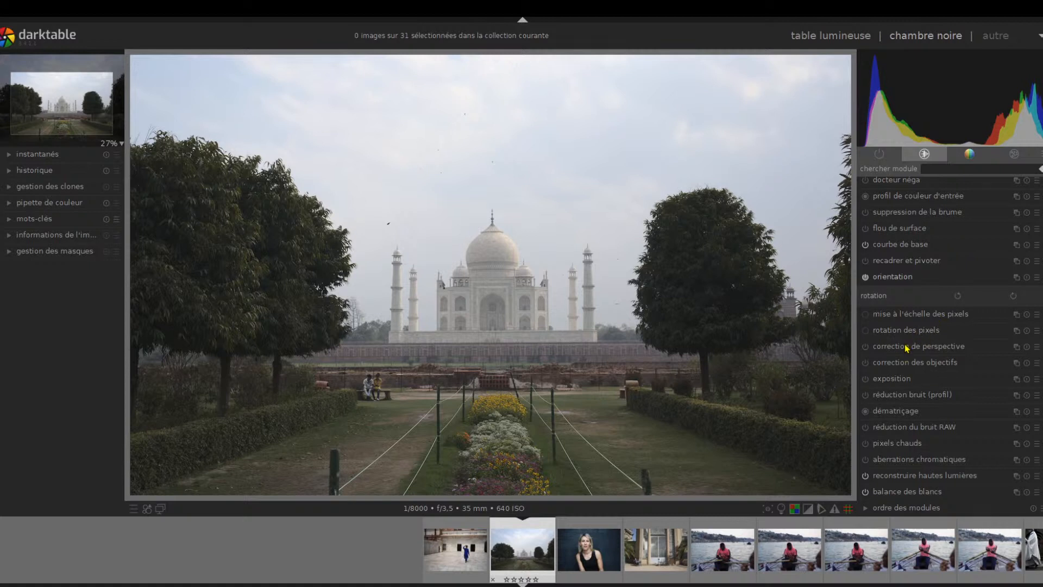
click(906, 412)
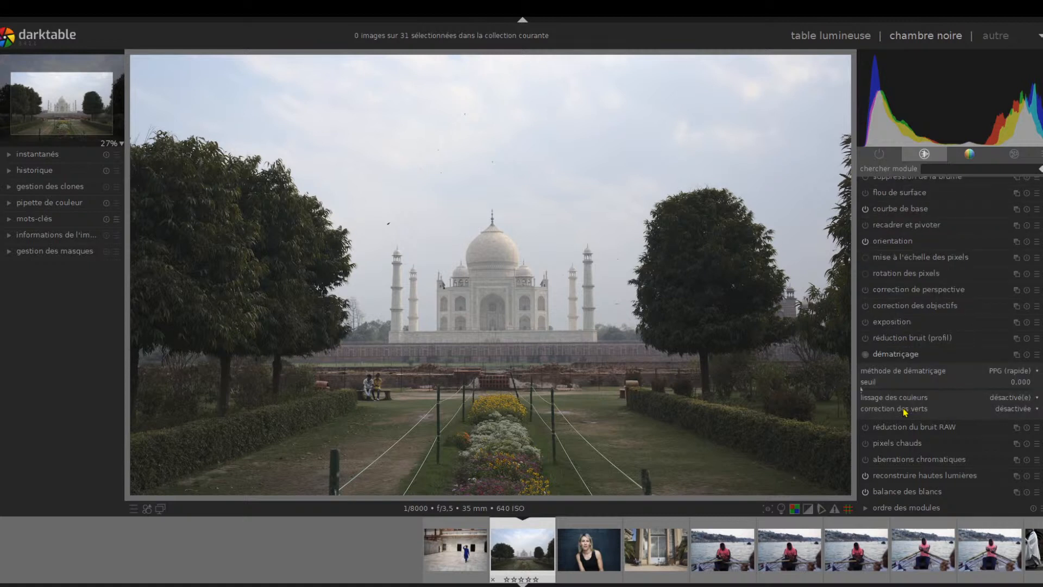
click(894, 360)
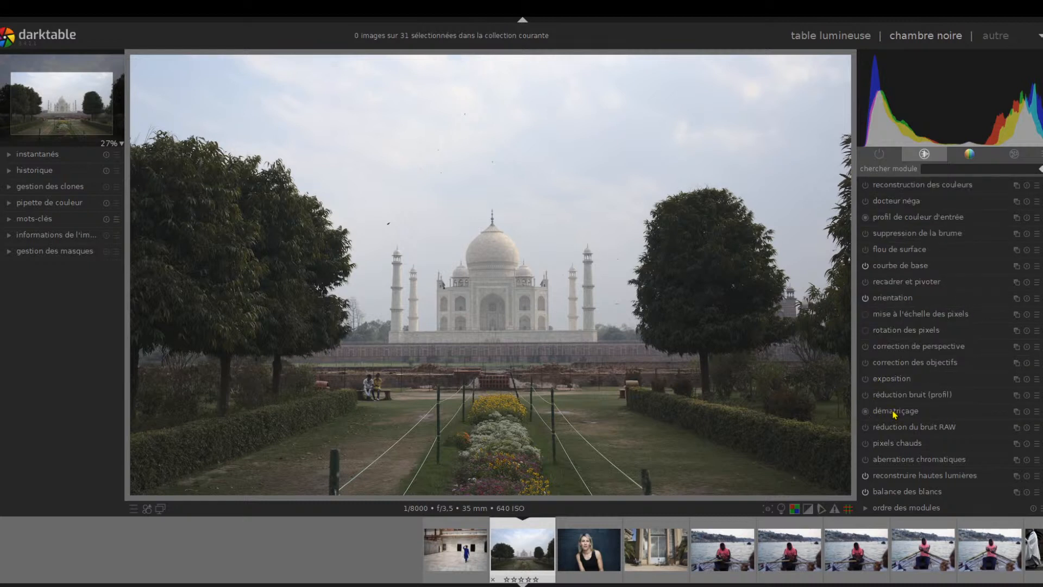
Step: Examine rotation des pixels and courbe de base among the technical modules, leaving both collapsed
click(894, 332)
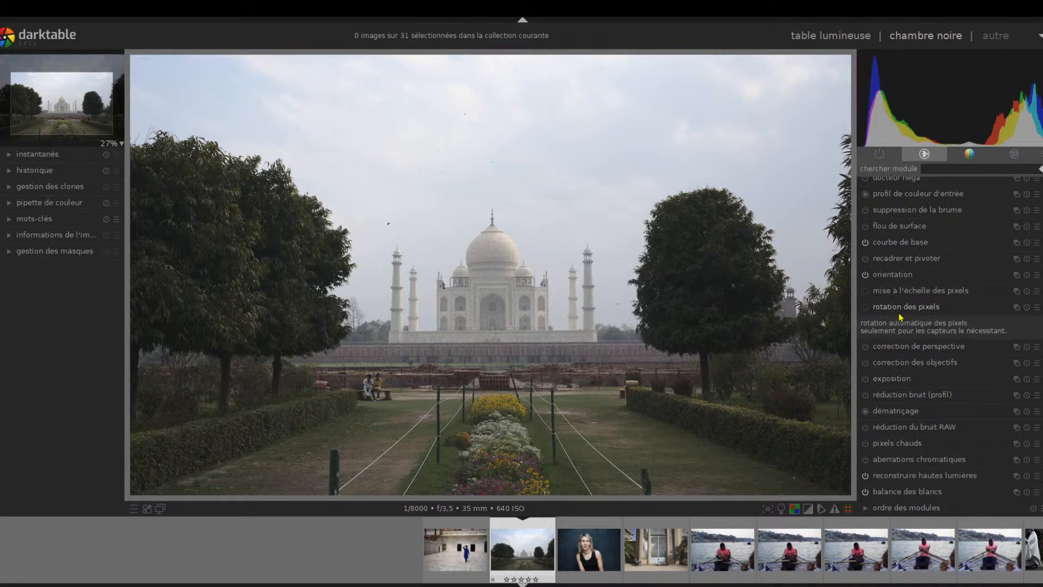
click(900, 314)
click(897, 313)
click(895, 297)
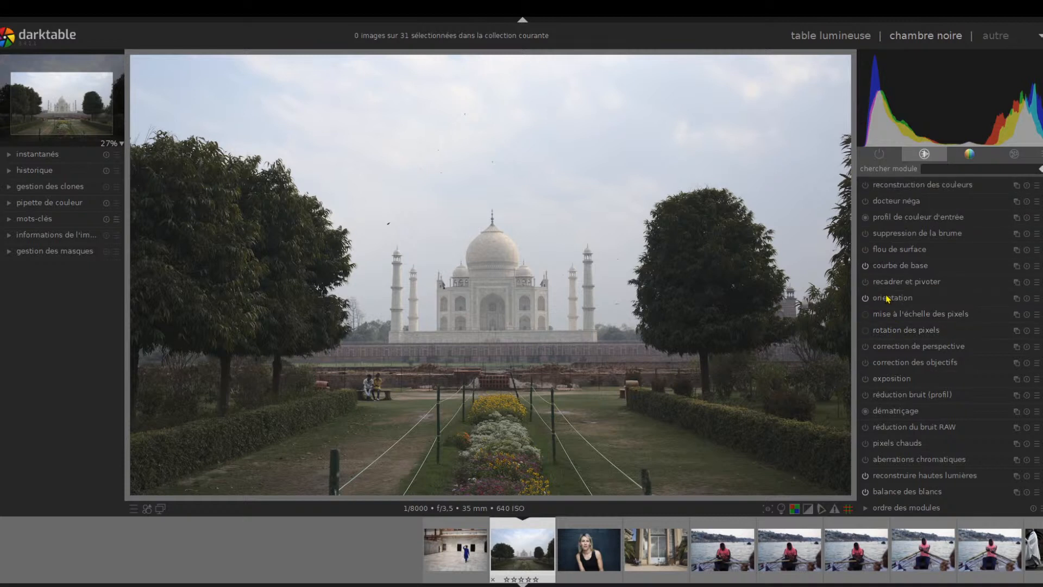
click(889, 299)
click(887, 278)
click(891, 271)
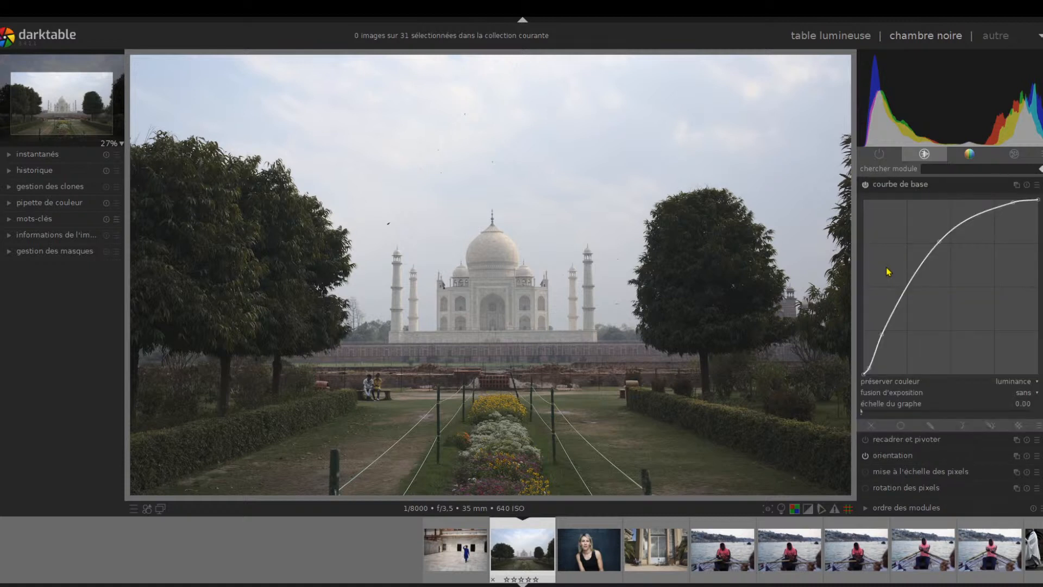
click(886, 184)
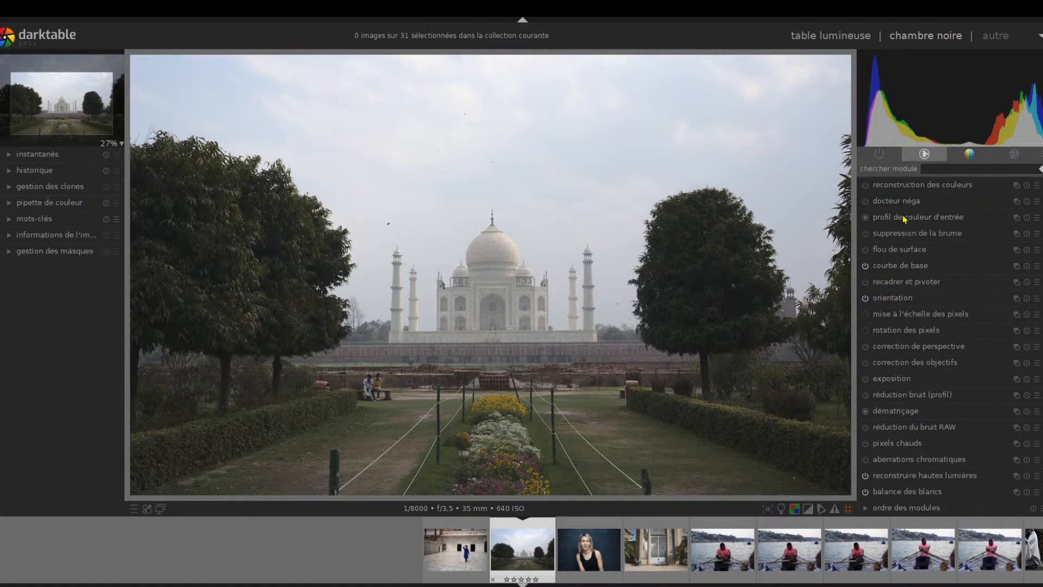
Step: Apply suppression de la brume with a force of +0.52 and inspect its effect on the monument and the flower bed
click(904, 233)
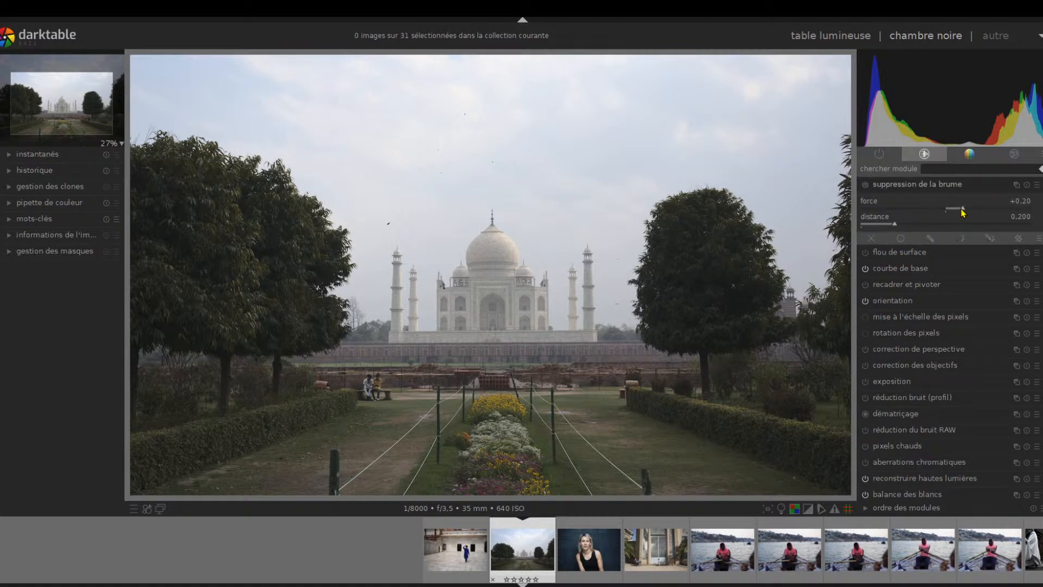
drag(963, 212, 992, 212)
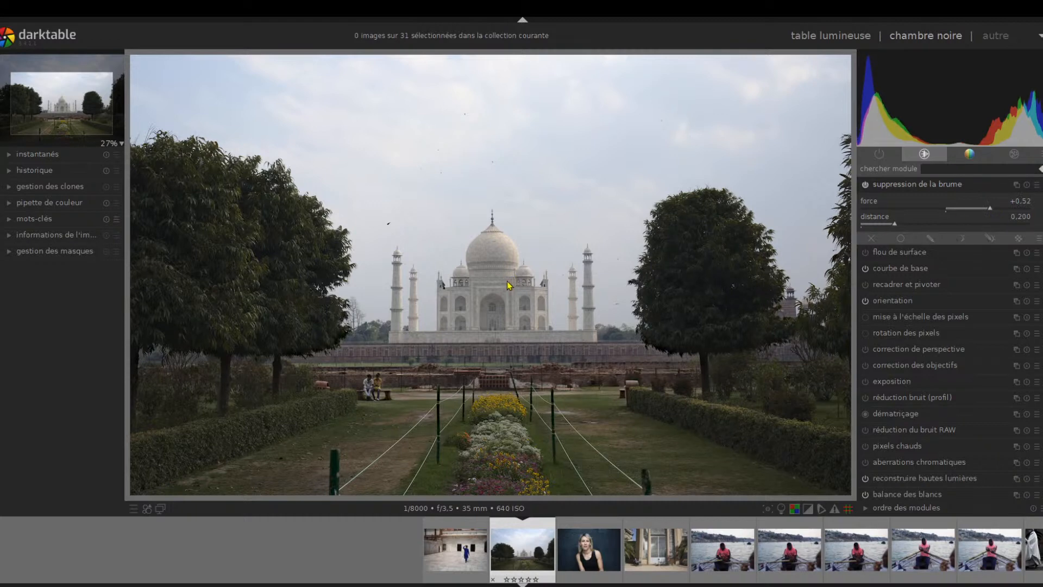
scroll(481, 272, up, 3)
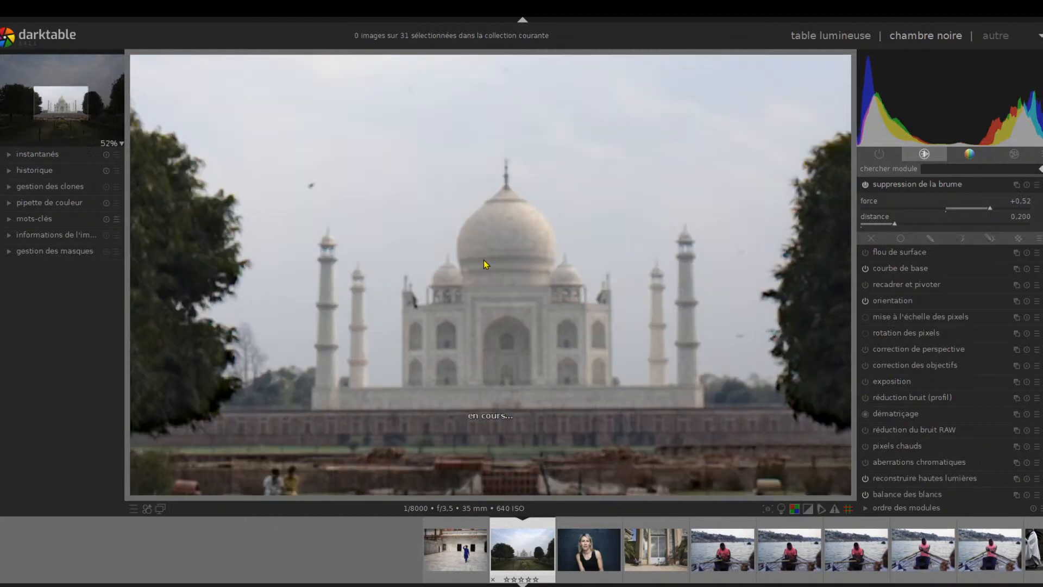
scroll(510, 355, up, 2)
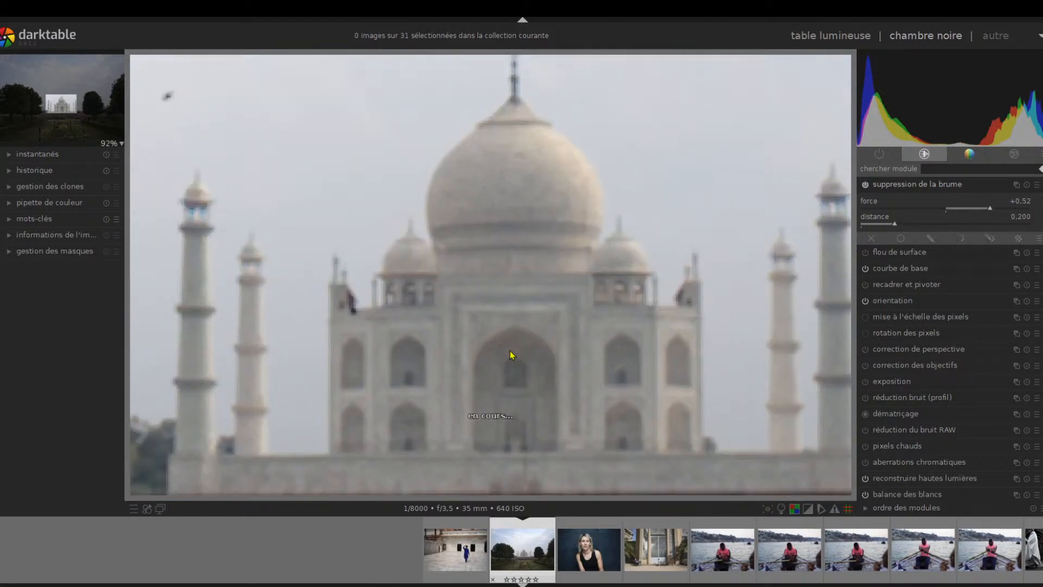
scroll(510, 355, down, 4)
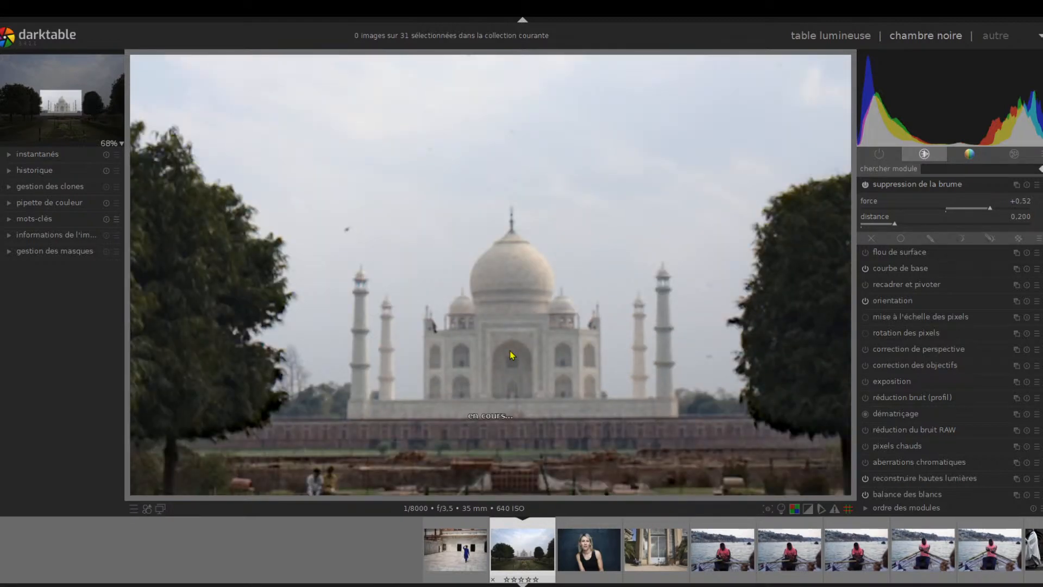
scroll(495, 412, up, 3)
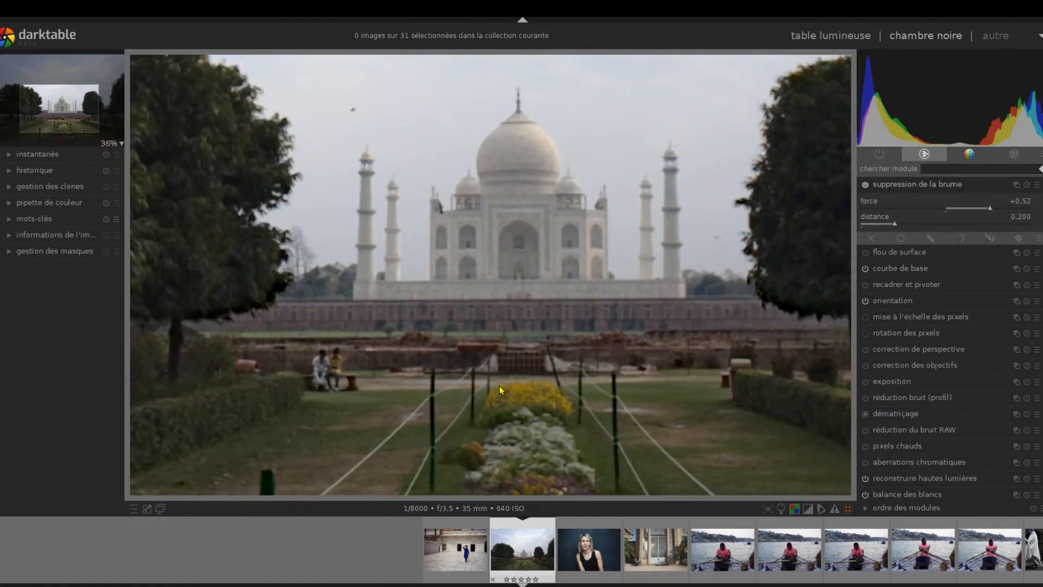
drag(507, 419, 514, 343)
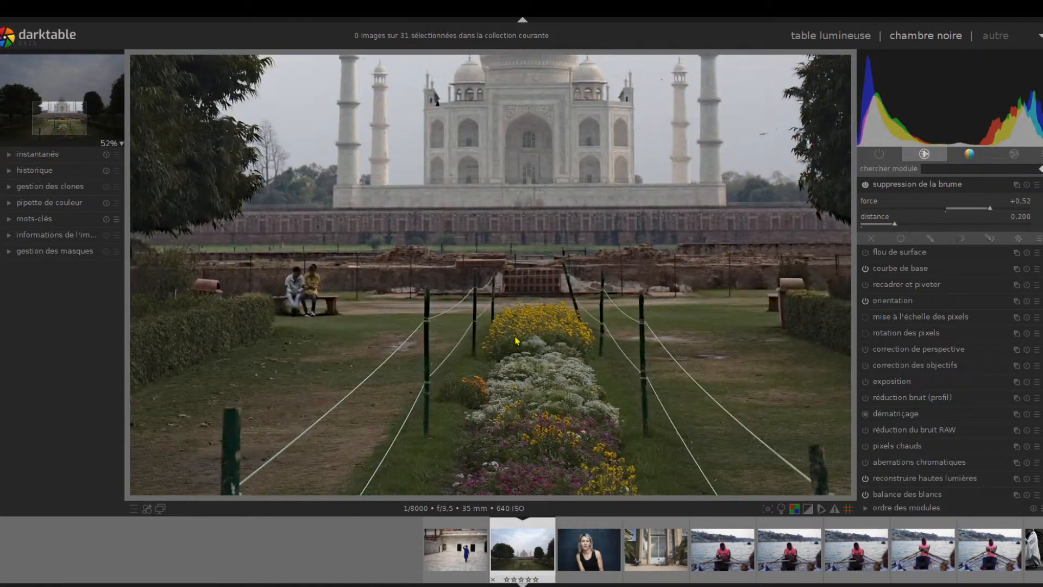
drag(474, 377, 533, 285)
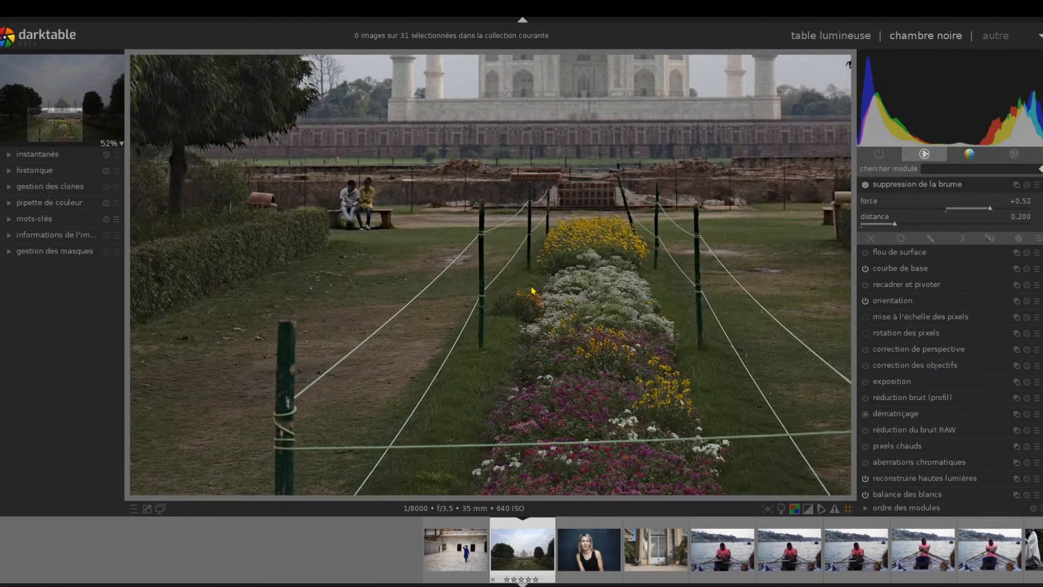
scroll(567, 269, down, 3)
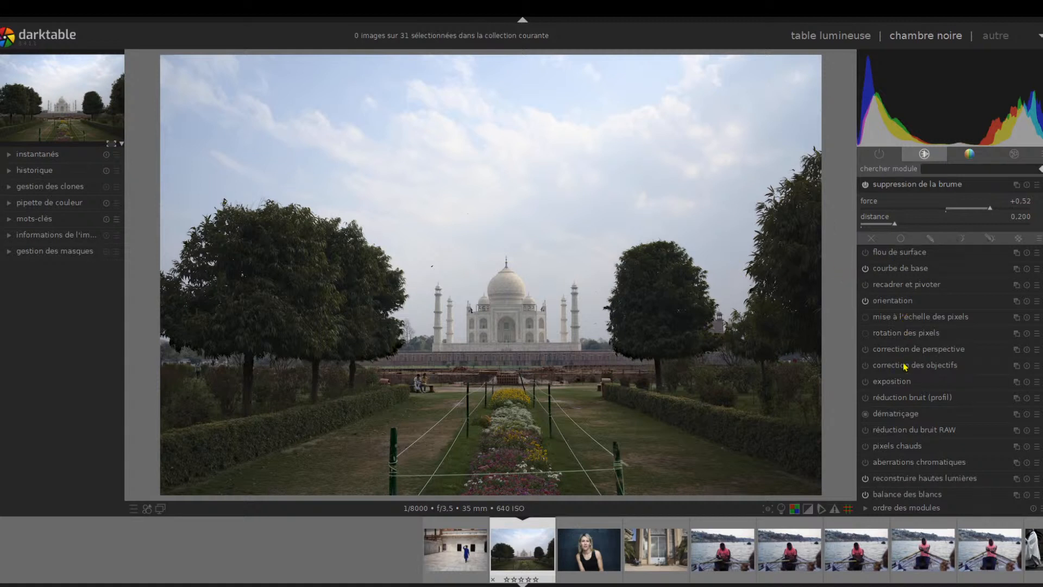
Step: Apply velvia at a force of 24% and virage partiel with a shadow saturation of 0.56 from the grading modules
click(965, 156)
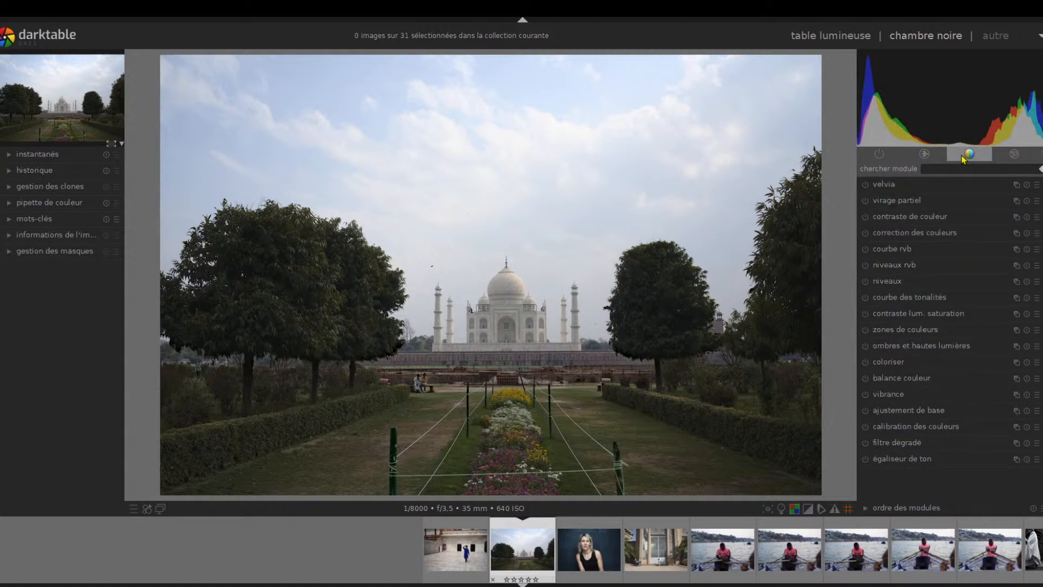
click(894, 191)
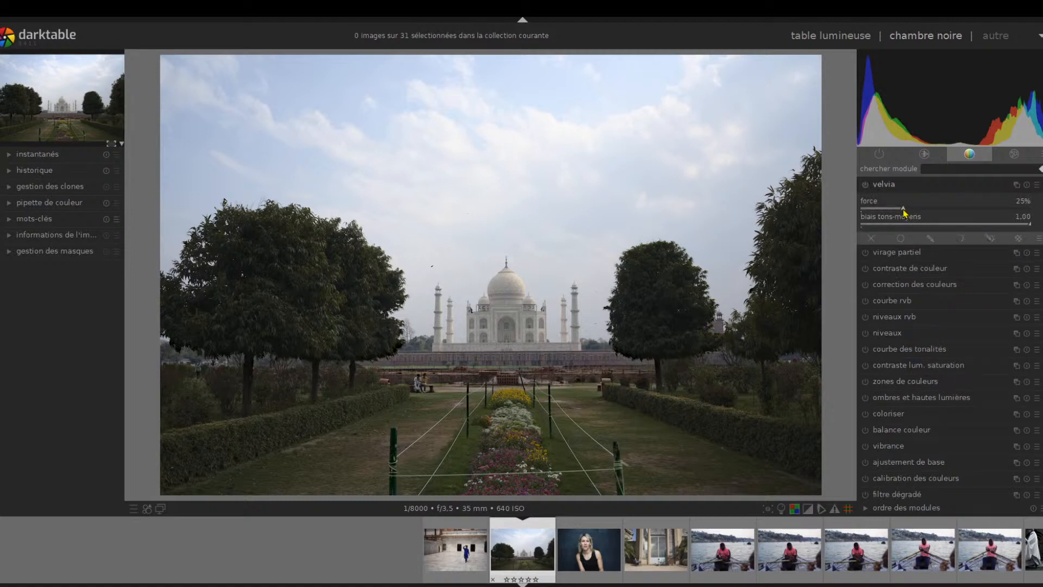
drag(906, 211, 955, 210)
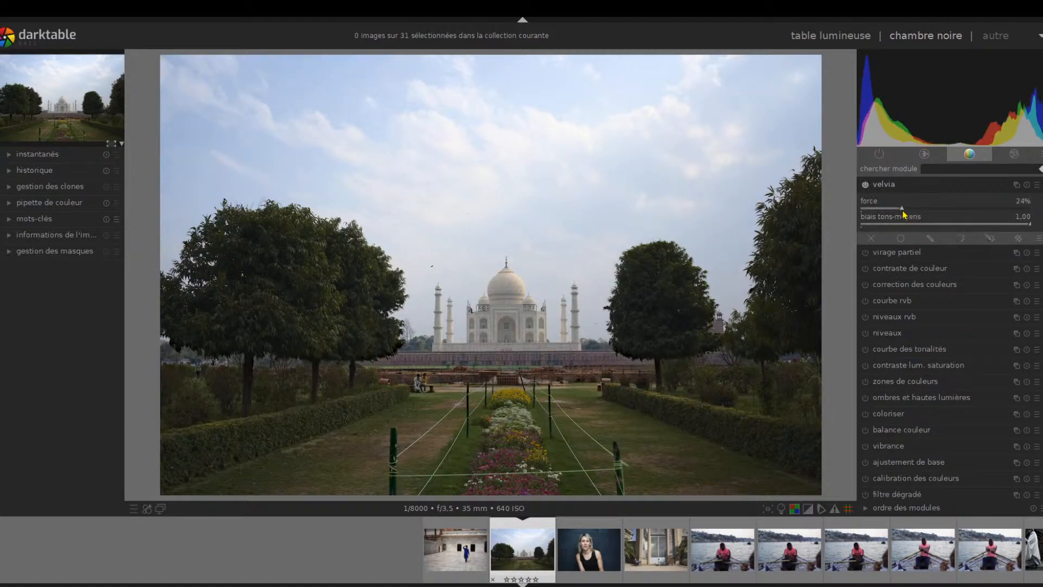
click(905, 253)
mouse_move(934, 241)
mouse_down()
mouse_move(956, 241)
mouse_move(945, 243)
mouse_up()
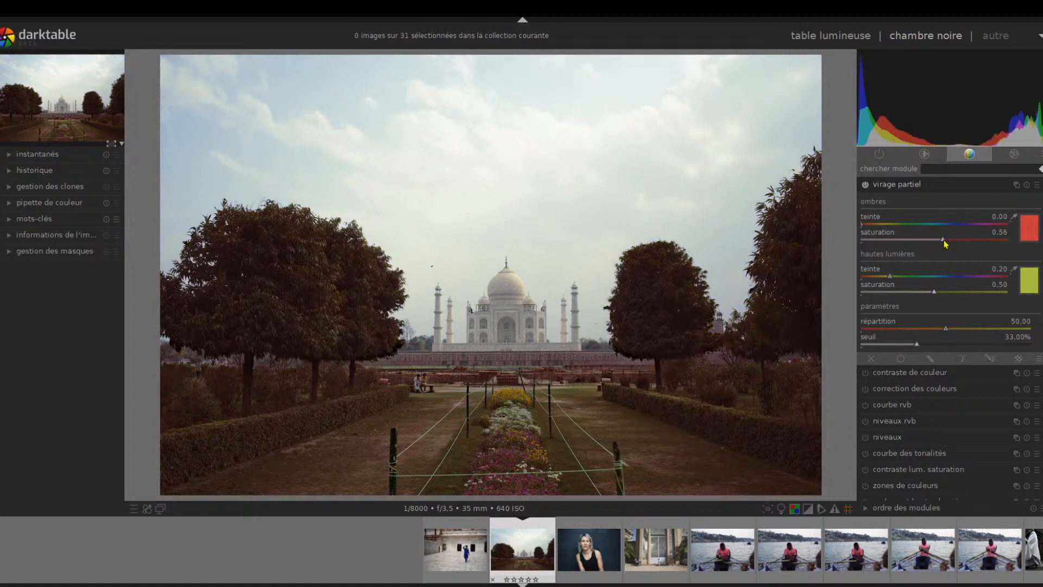
Step: View the settings of contraste de couleur and correction des couleurs, and collapse the latter
click(906, 374)
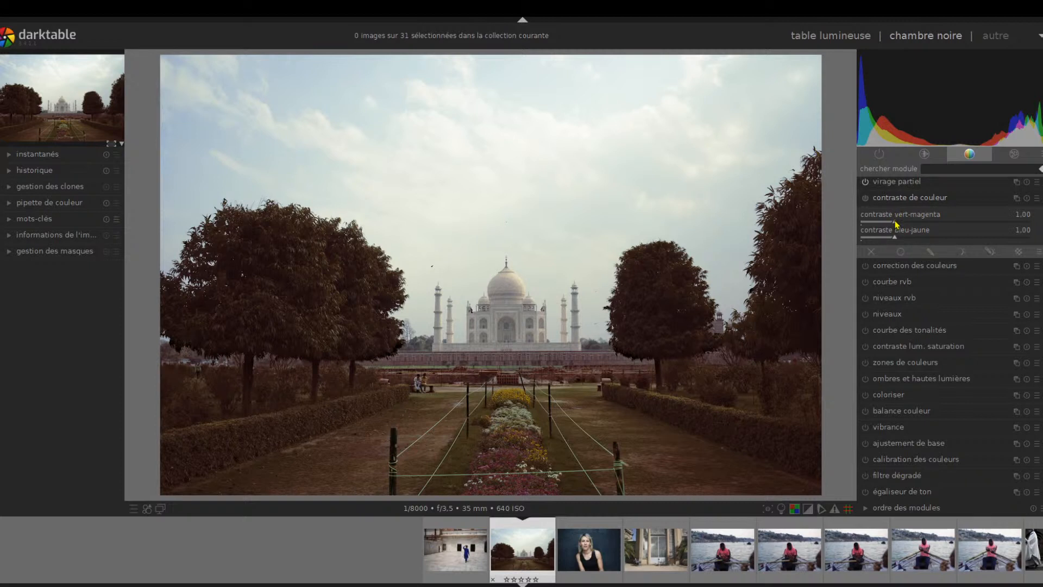
click(902, 269)
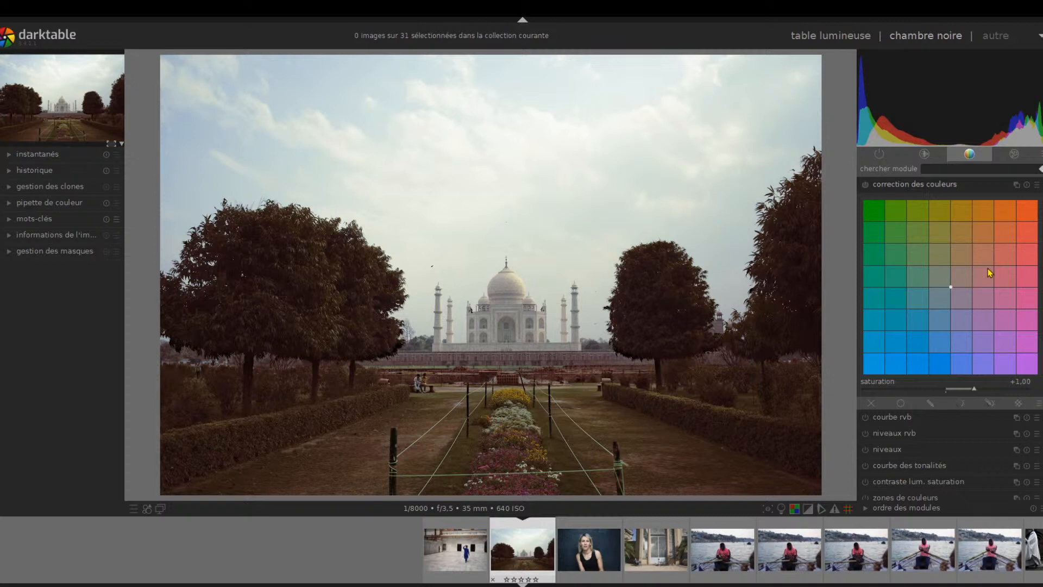
click(900, 186)
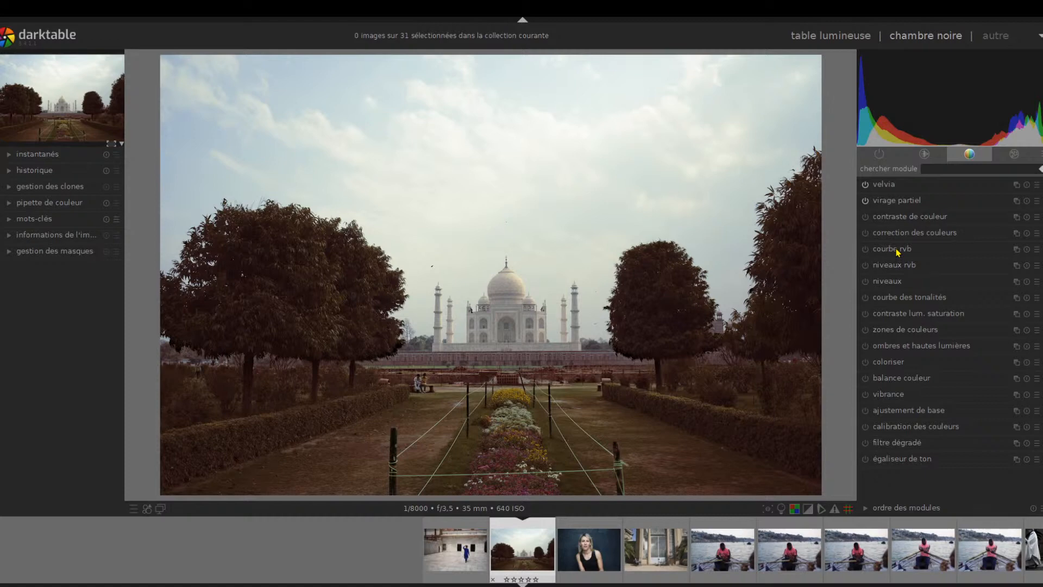
Step: Brighten the photo with niveaux in manual mode by shifting the midtone marker toward the shadows, and collapse the module
click(897, 281)
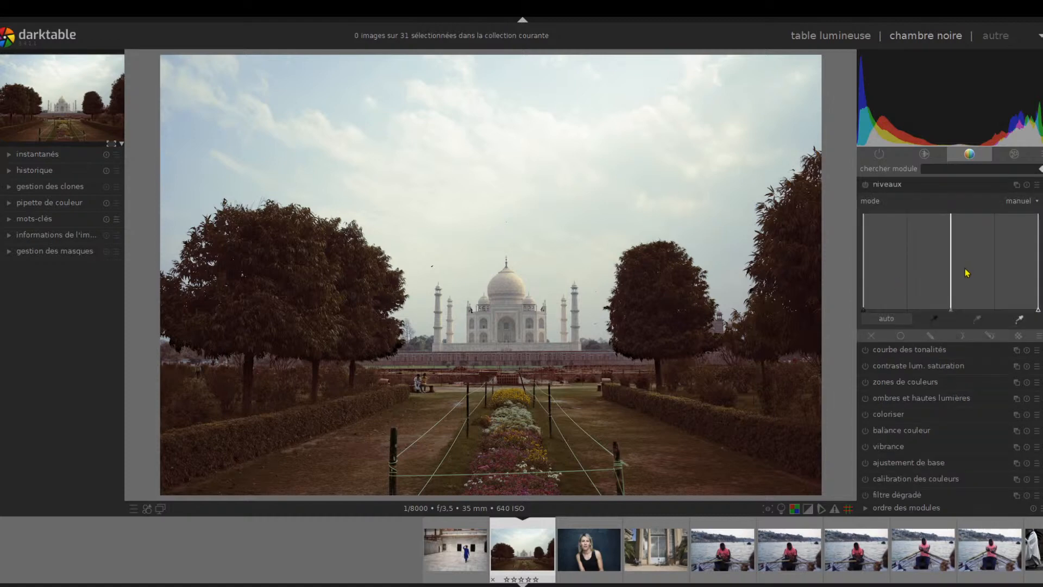
drag(964, 280, 940, 286)
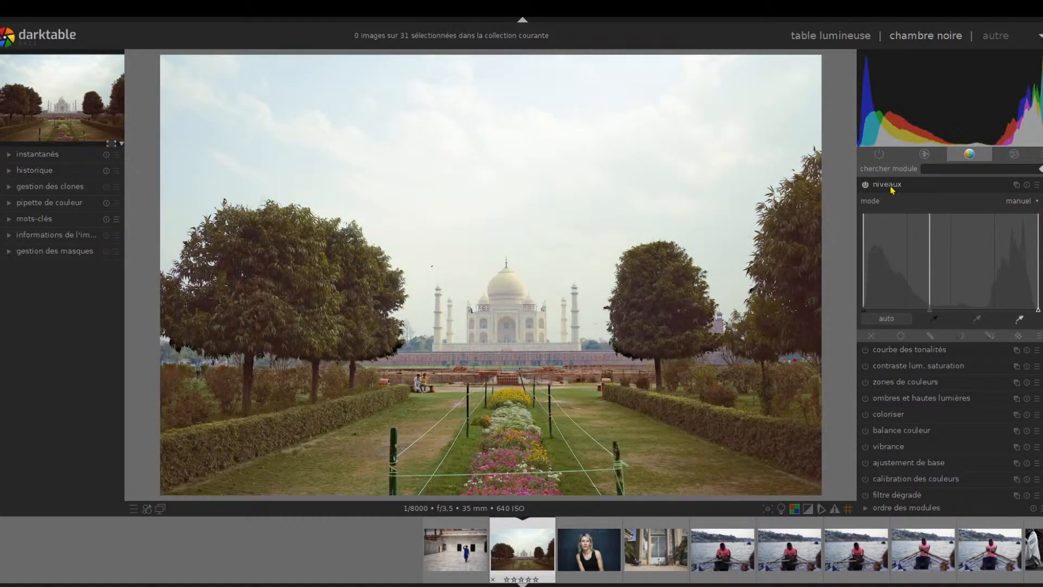
click(893, 185)
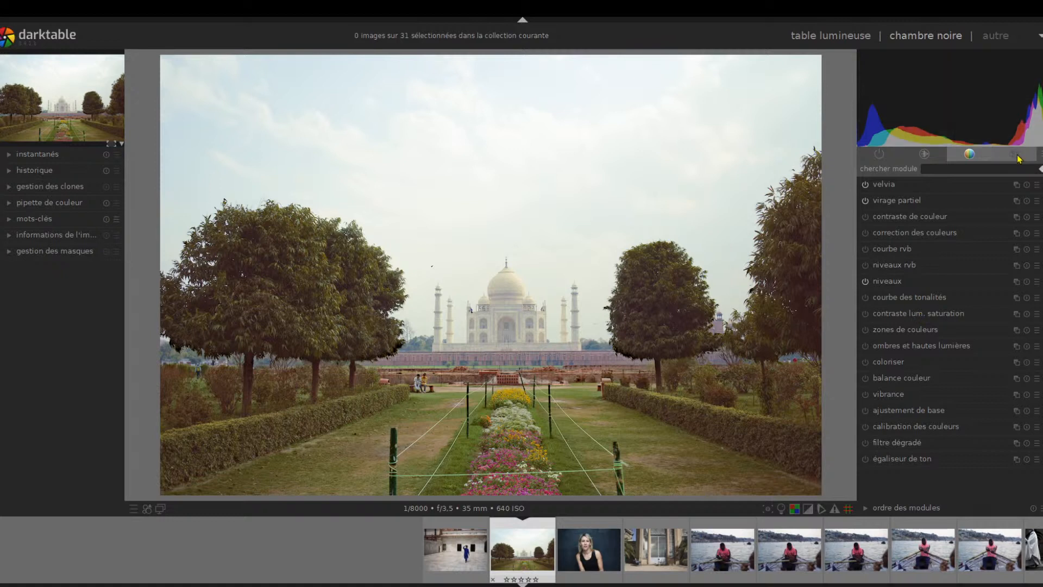
Step: Try coloriser with a hue of 0.32 and a saturation of 0.46, and switch the module off again
click(897, 361)
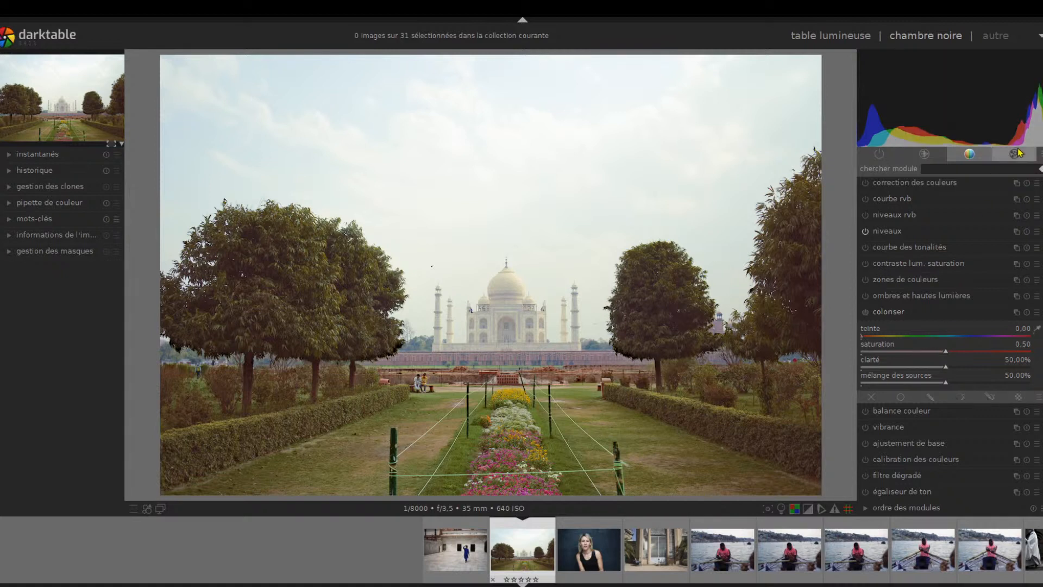
mouse_move(946, 354)
mouse_down()
mouse_move(936, 354)
mouse_move(955, 355)
mouse_move(934, 351)
mouse_up()
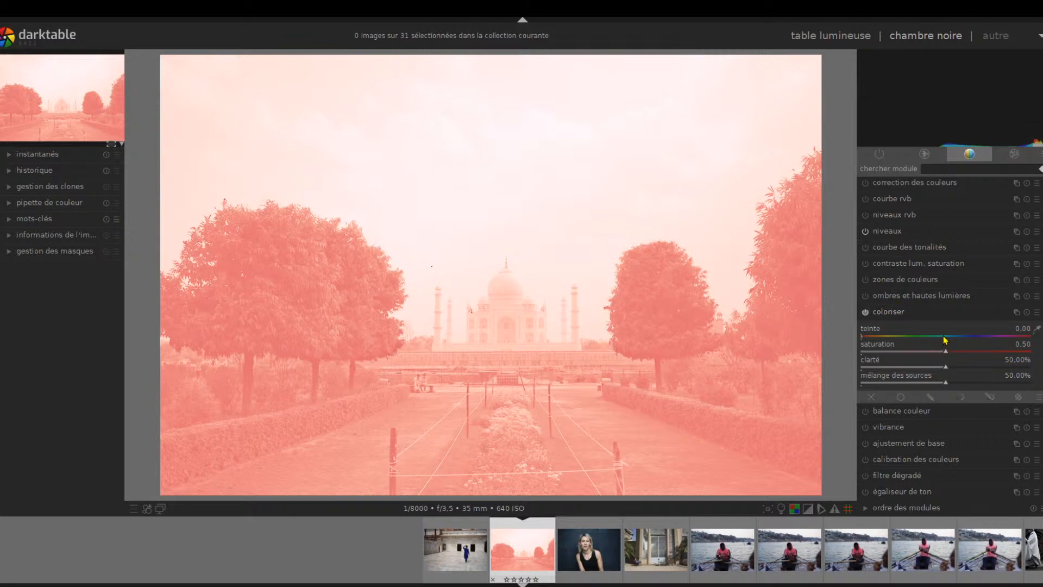
click(944, 339)
click(917, 340)
drag(946, 354, 853, 328)
click(865, 312)
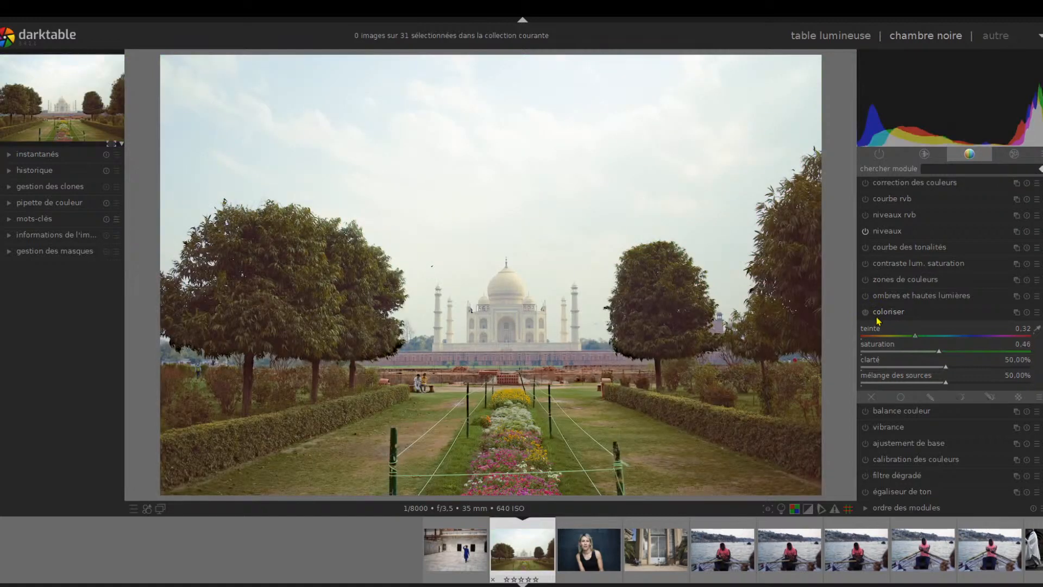
Step: View the filigrane options among the effects modules, and revisit the grading and technical module groups
click(1013, 154)
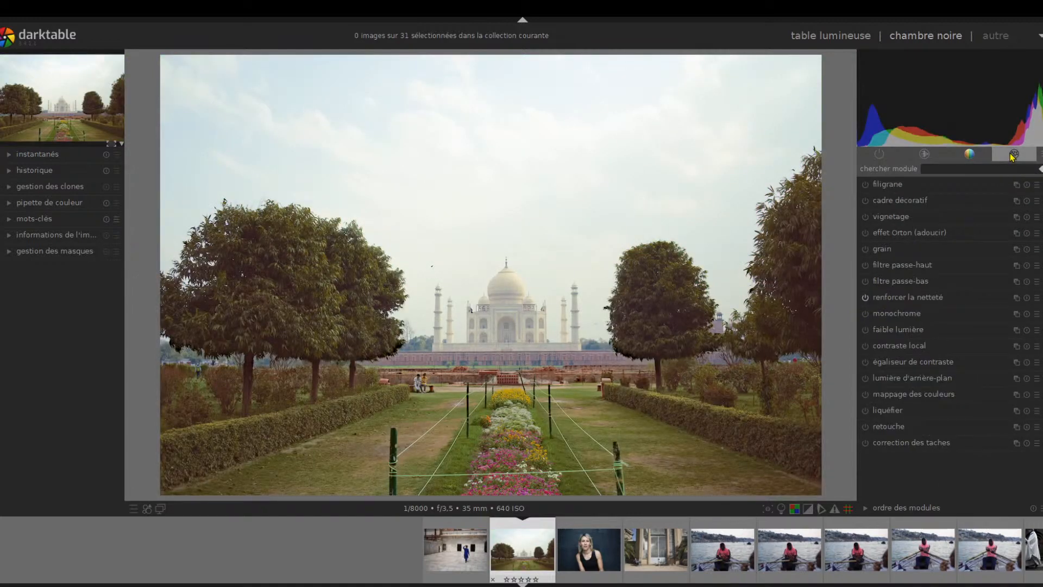
click(902, 188)
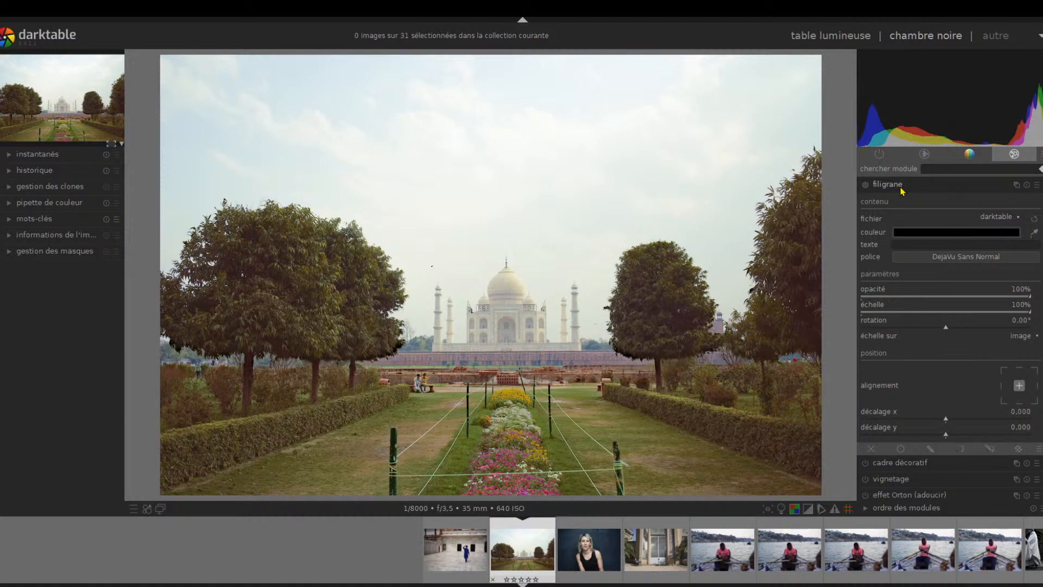
click(959, 156)
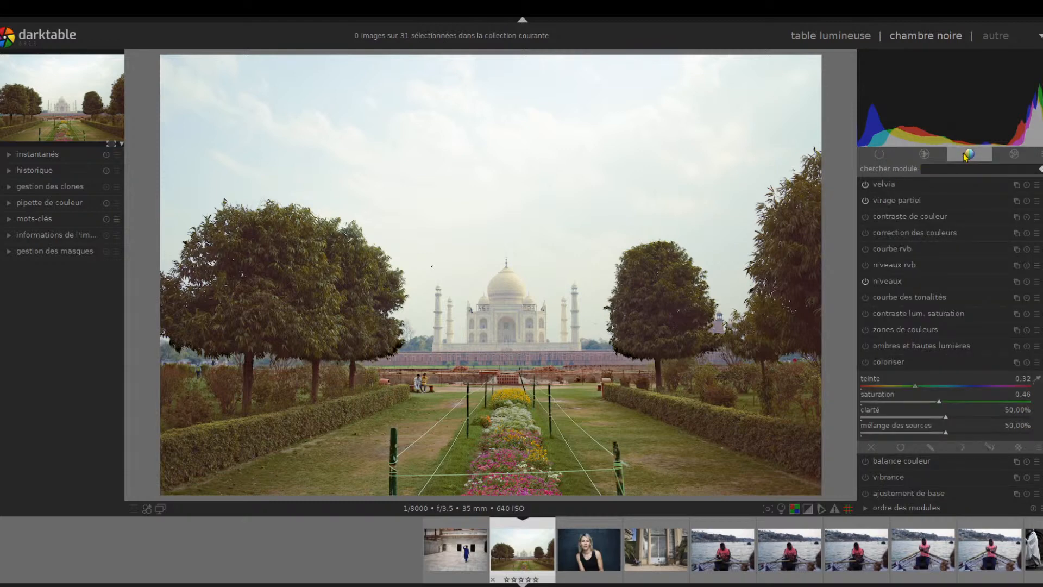
click(899, 220)
click(914, 156)
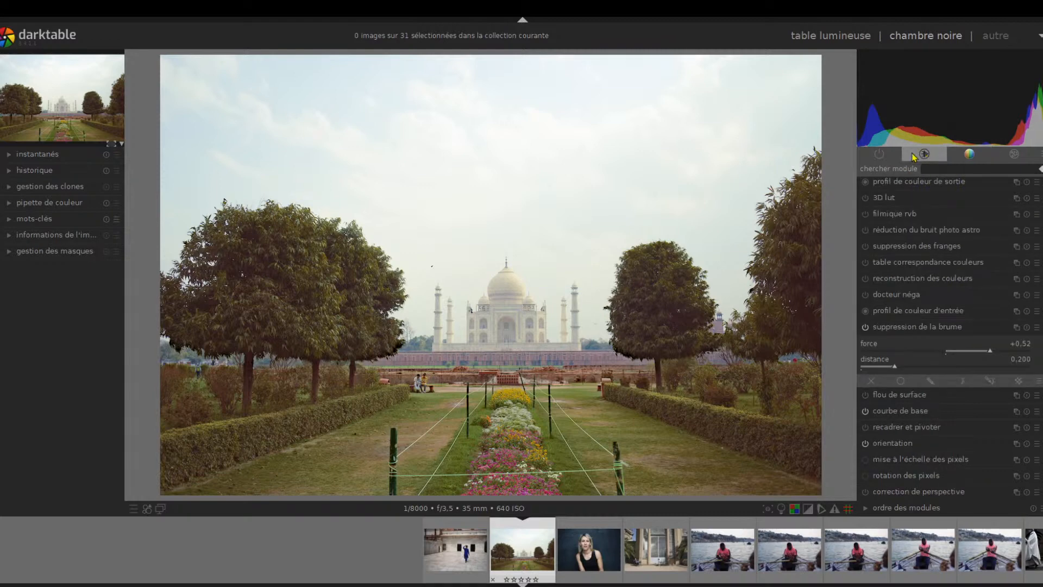
Step: Revisit the active, grading, technical and effects module groups, and select a range of filmstrip photos before clearing the selection
click(914, 156)
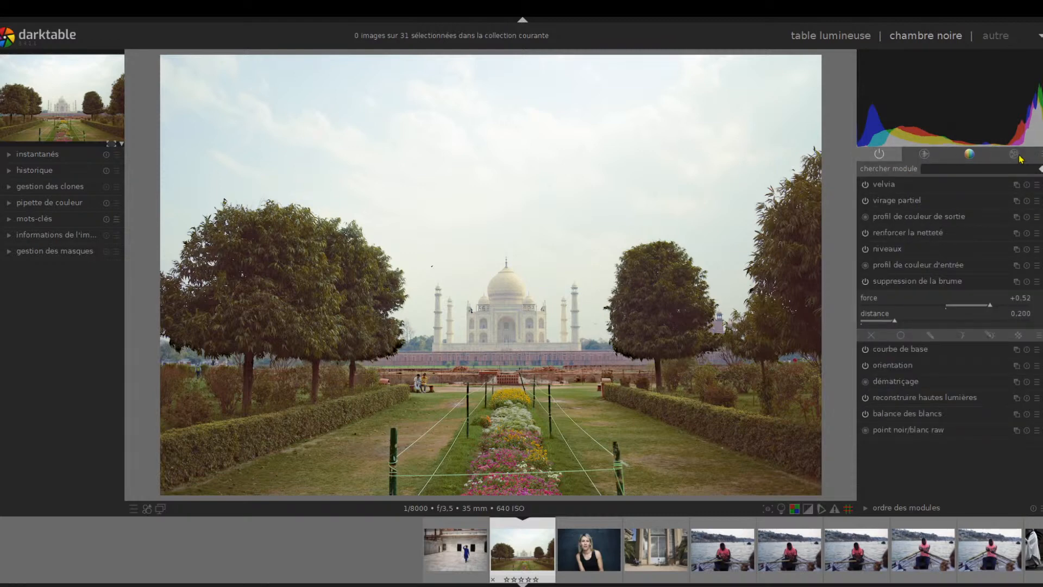
click(972, 155)
click(926, 155)
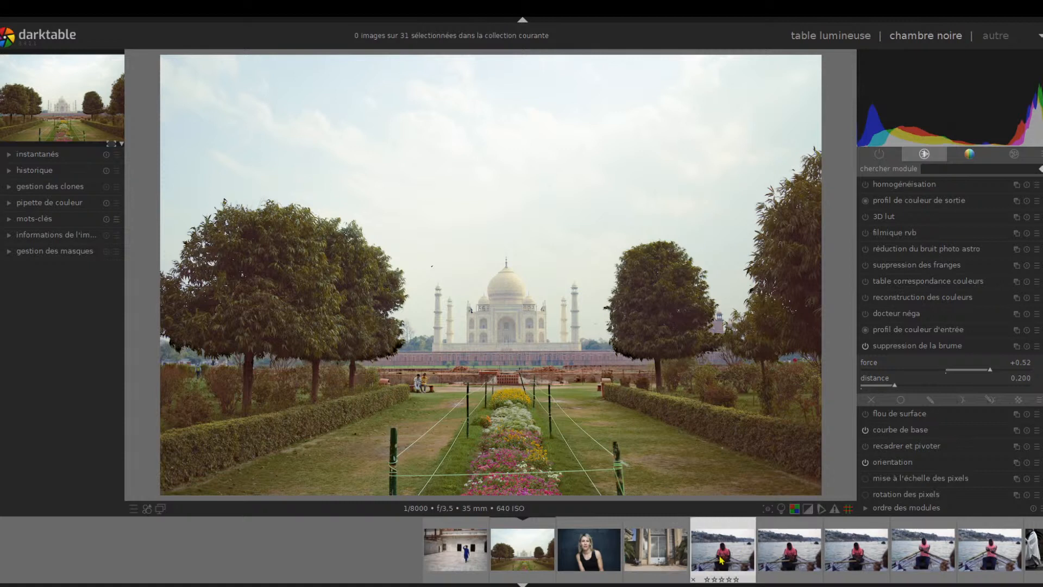
shift+click(772, 560)
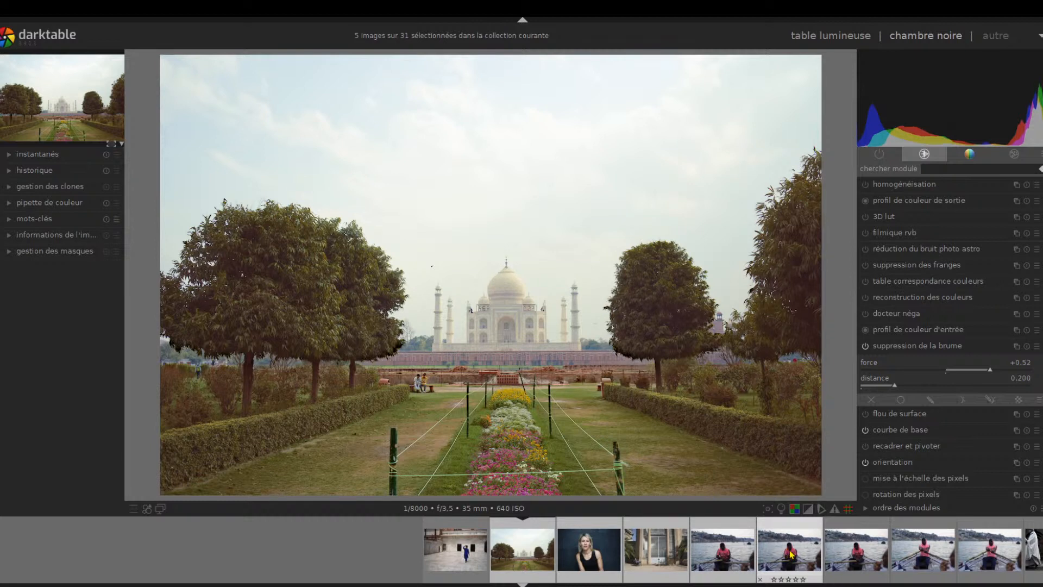
click(1014, 153)
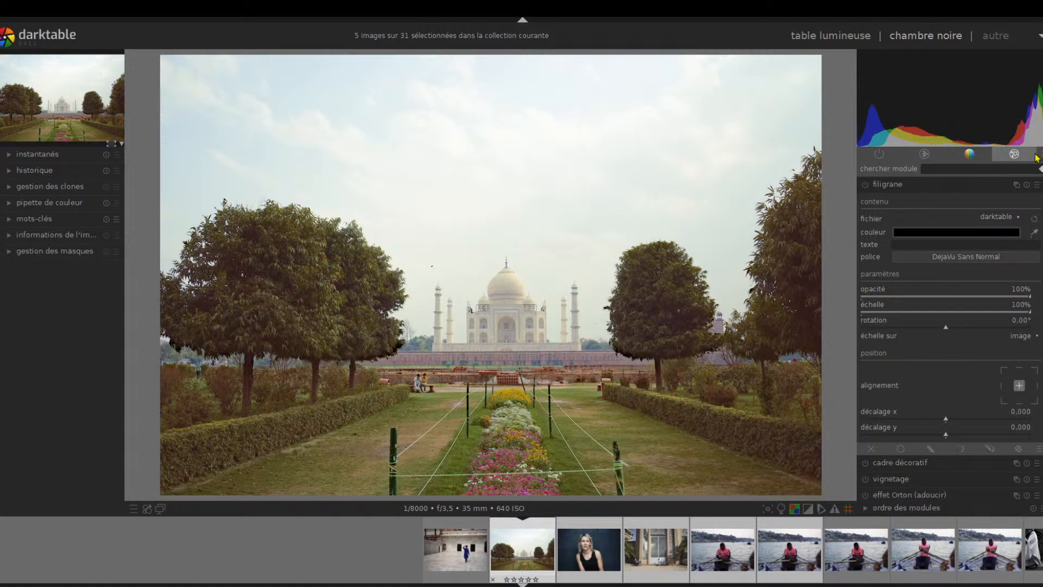
click(406, 549)
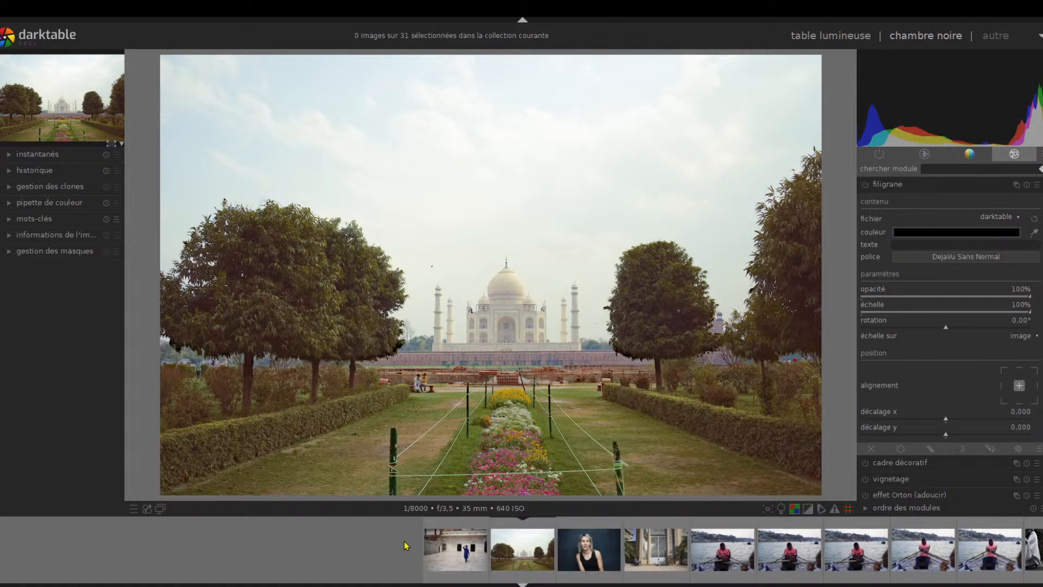
Step: Return to the table lumineuse and try to open the chambre noire with no photo selected
click(840, 37)
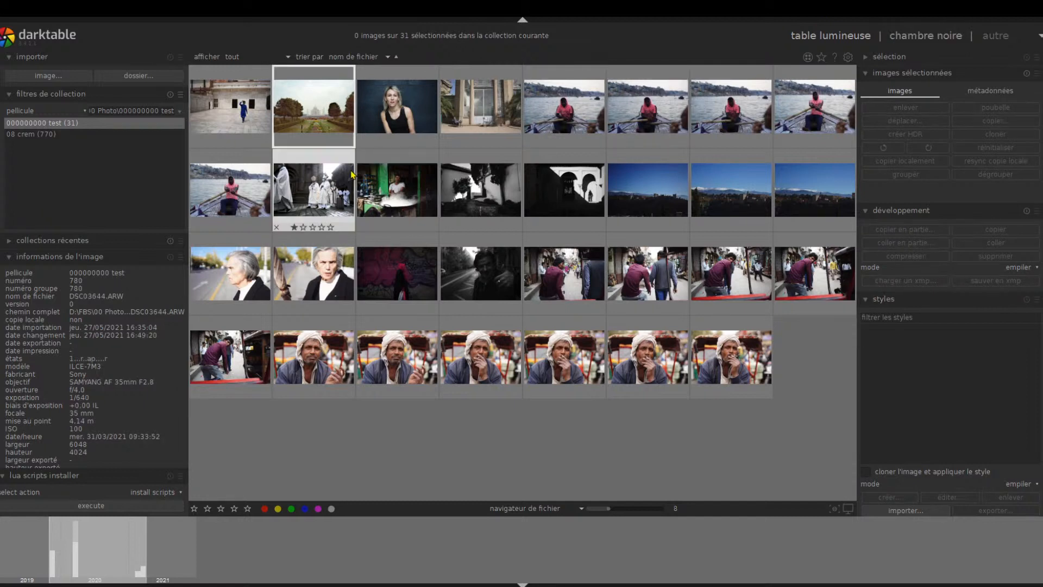
click(924, 35)
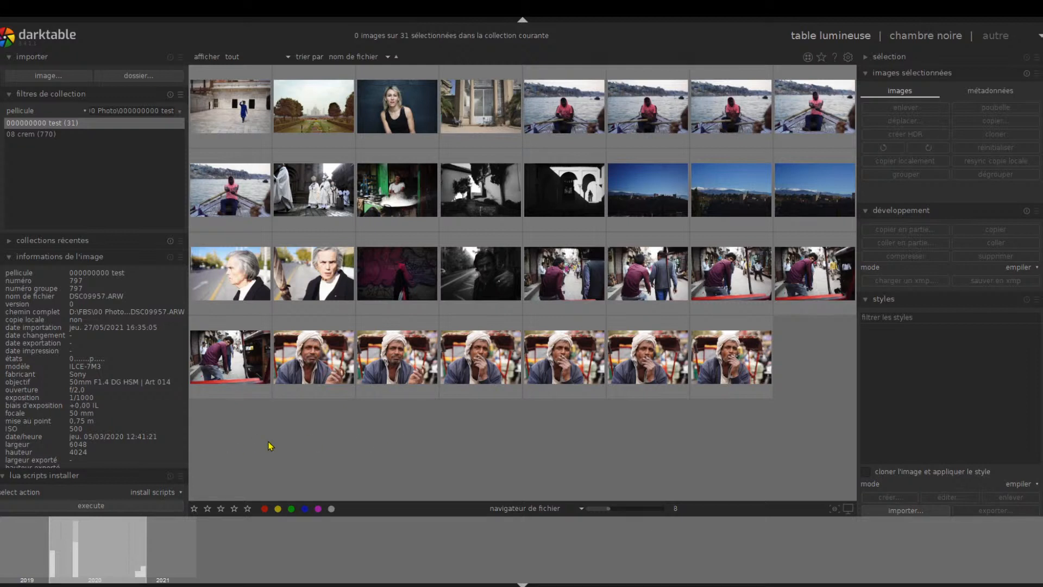
click(902, 38)
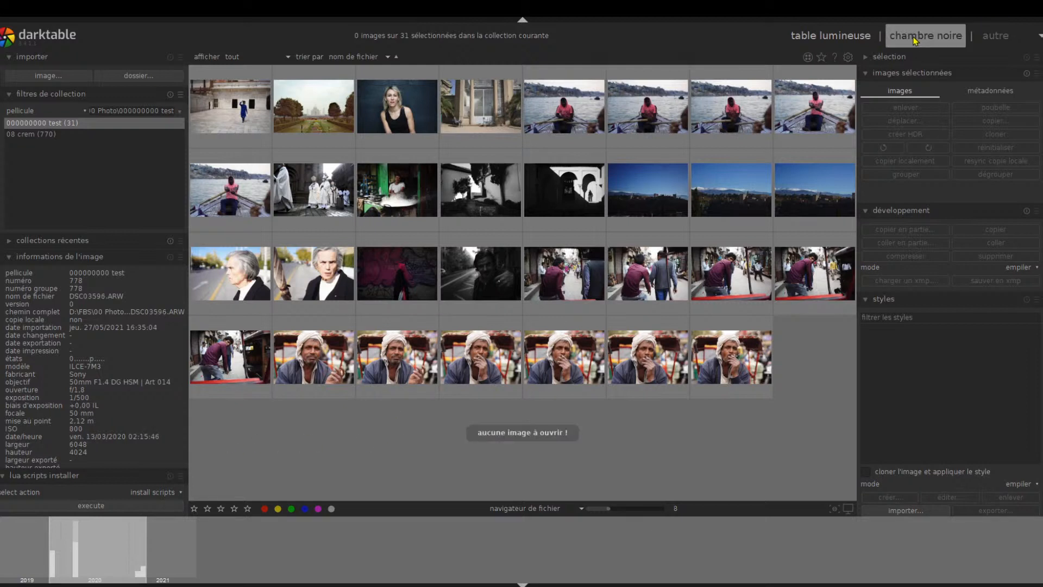
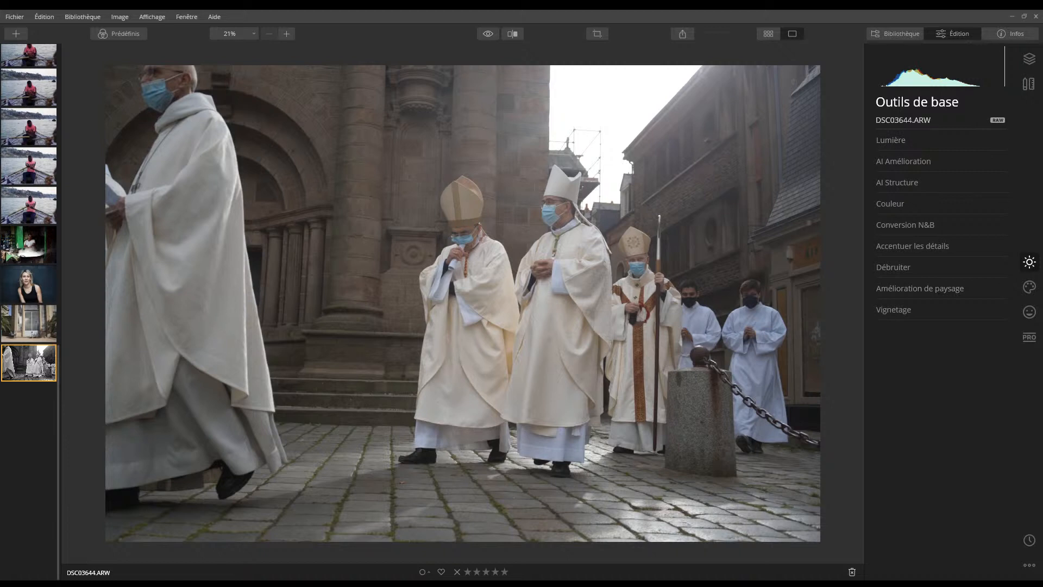
Step: In Luminar, show the library as a thumbnail grid, view the other two available folders, and return to the 000000000 test folder
click(903, 35)
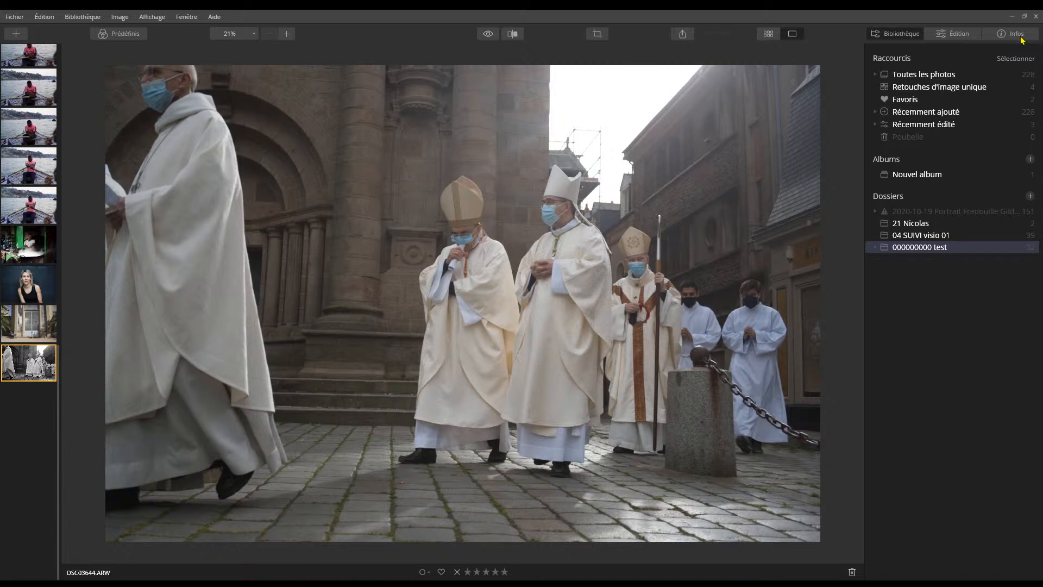
click(768, 35)
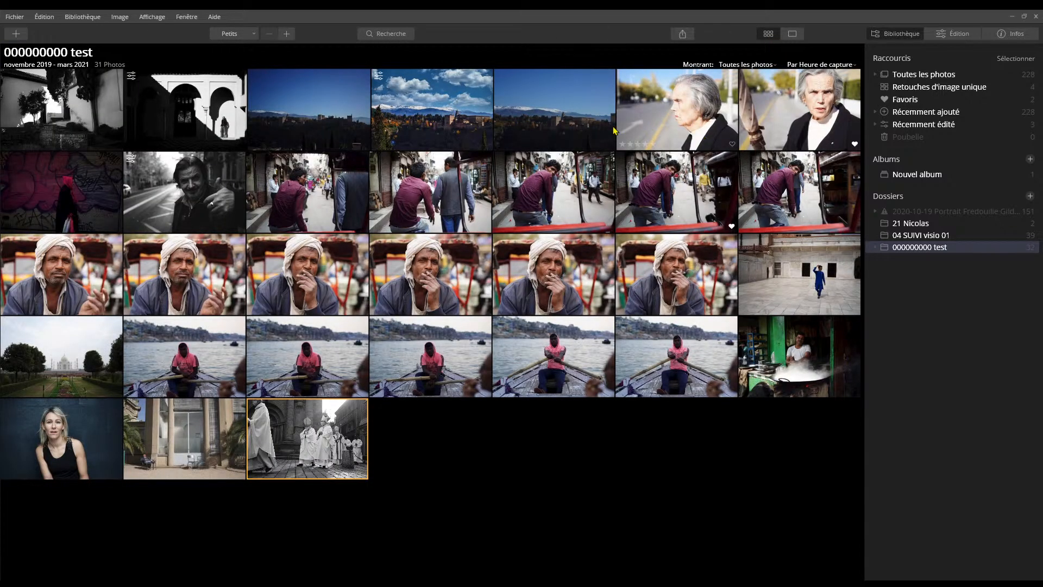
click(18, 36)
click(921, 235)
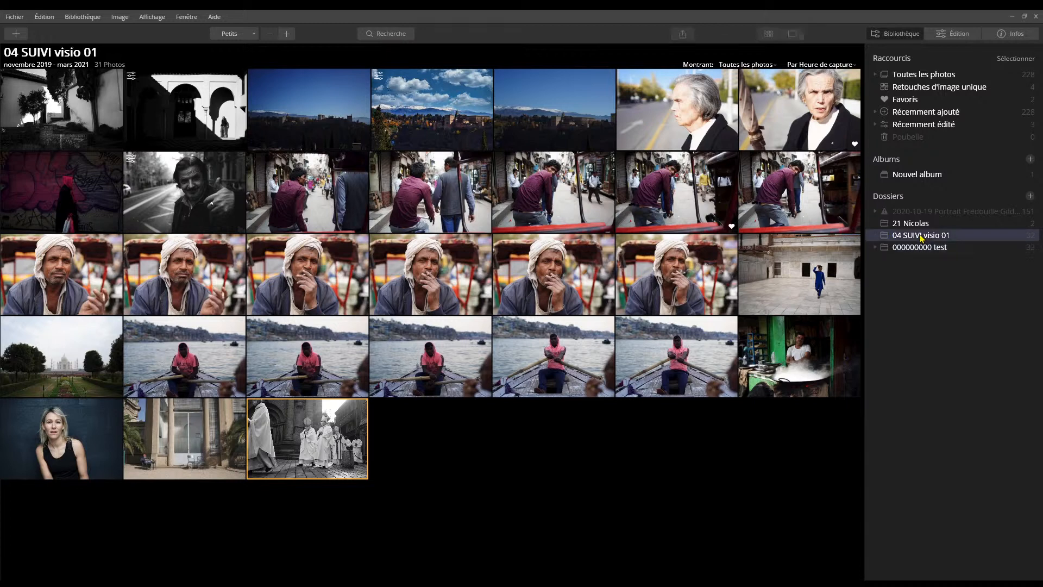
click(920, 226)
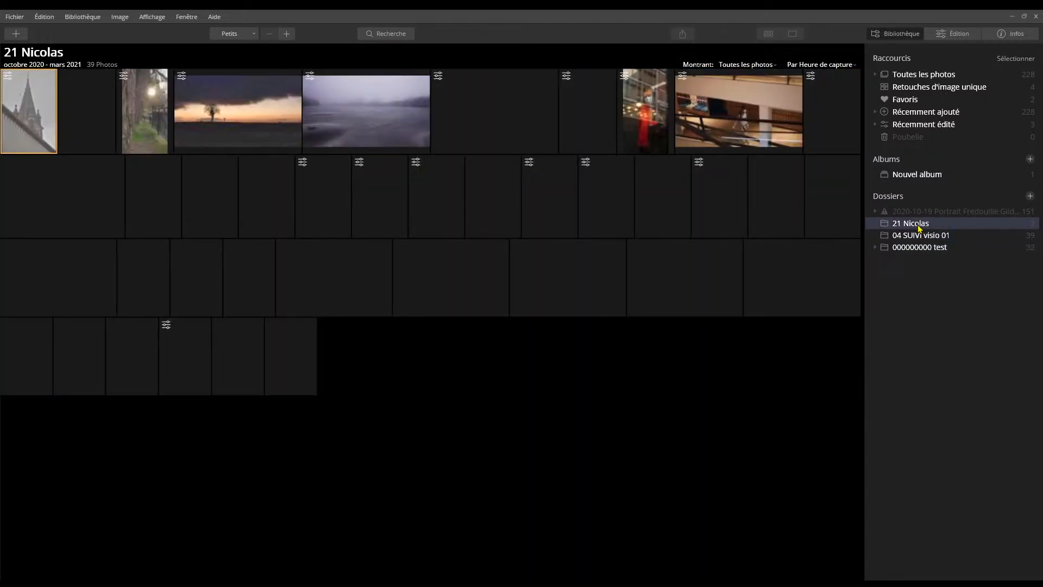
click(926, 249)
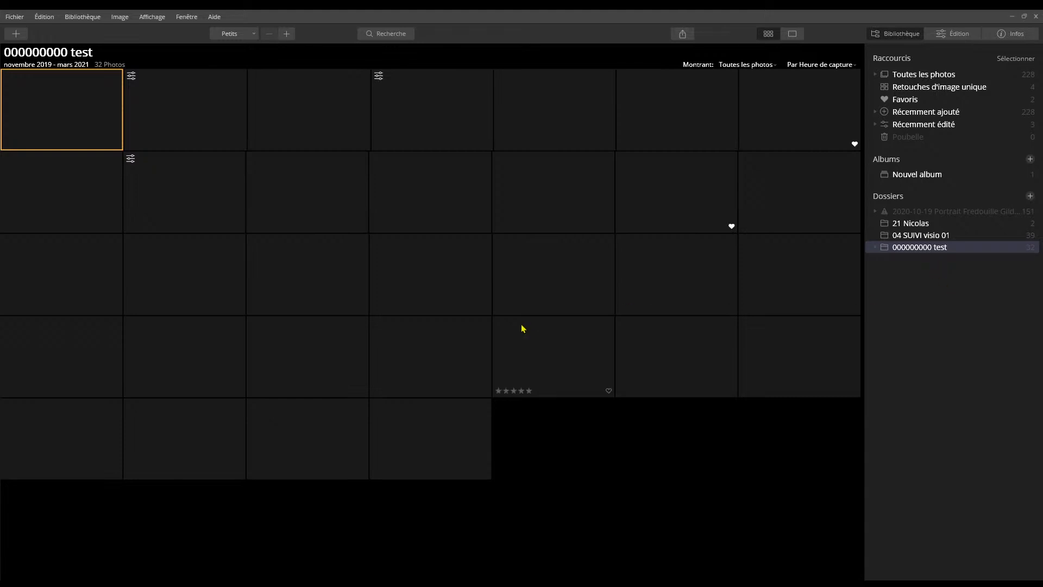
Step: Select the landscape with clouds above the snowy mountains, DSC04492.ARW, among the folder's photos and open it for editing
click(226, 115)
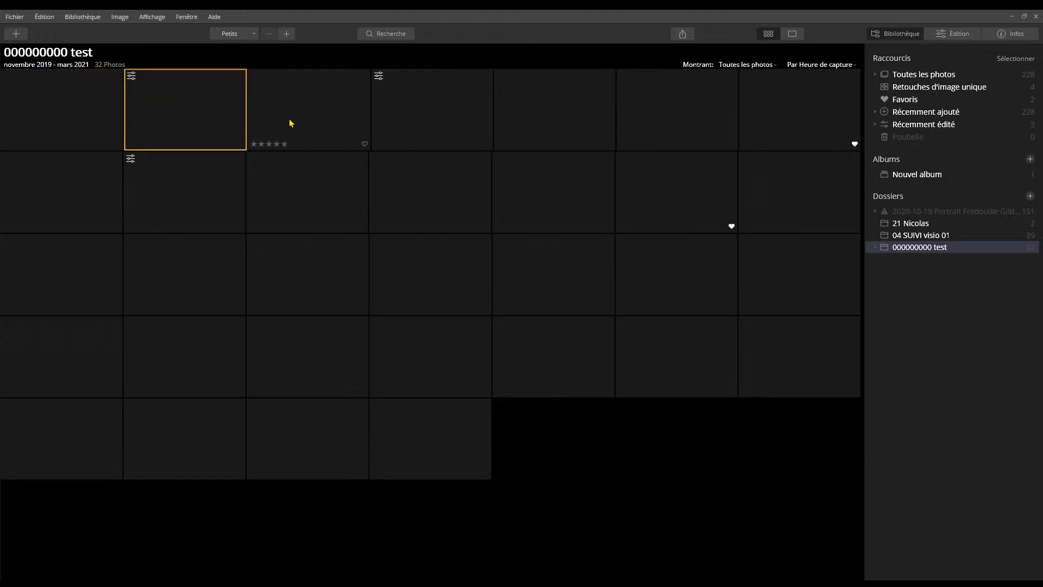
click(291, 122)
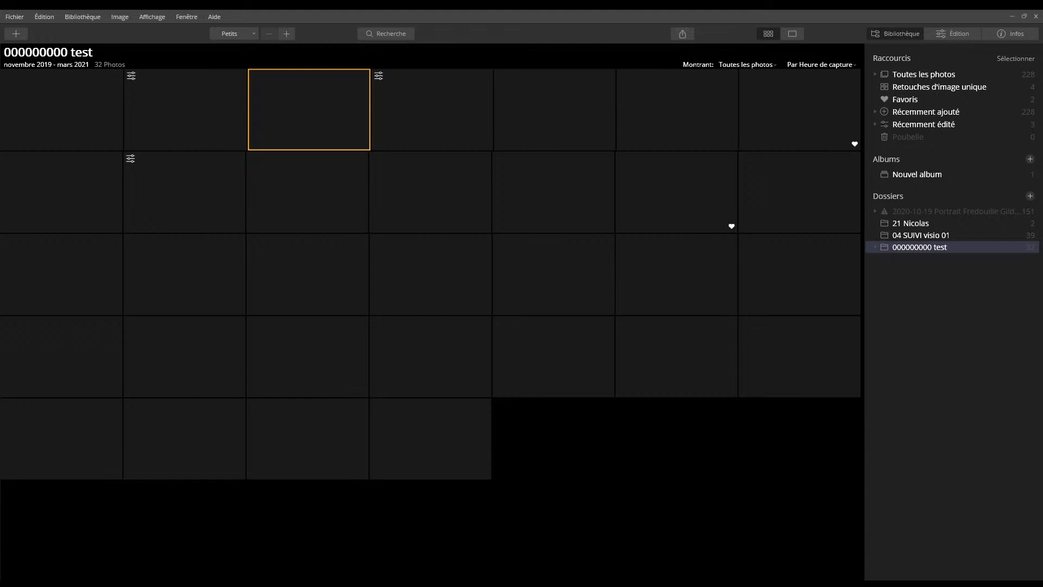
click(408, 108)
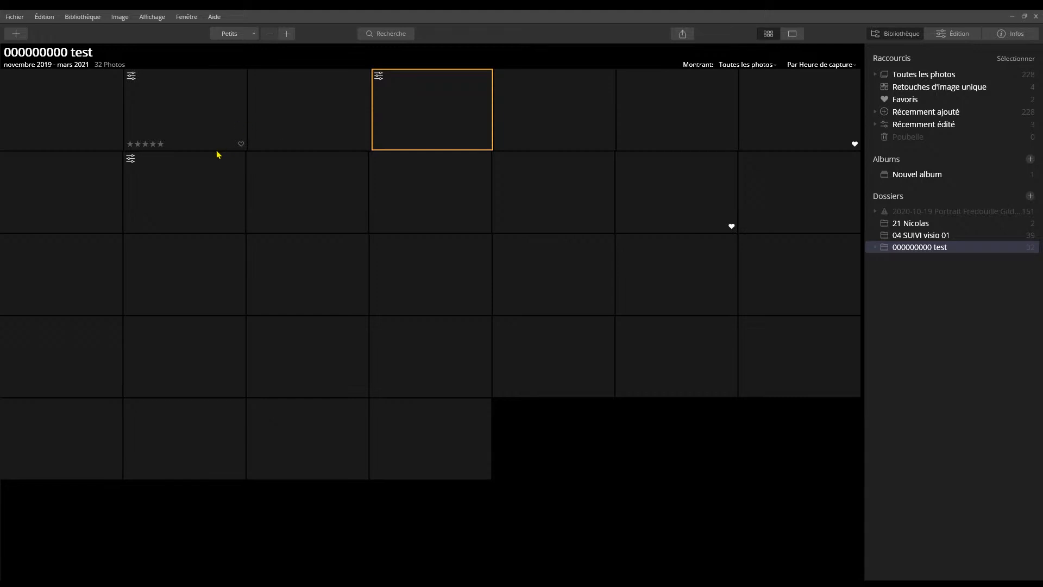
click(189, 109)
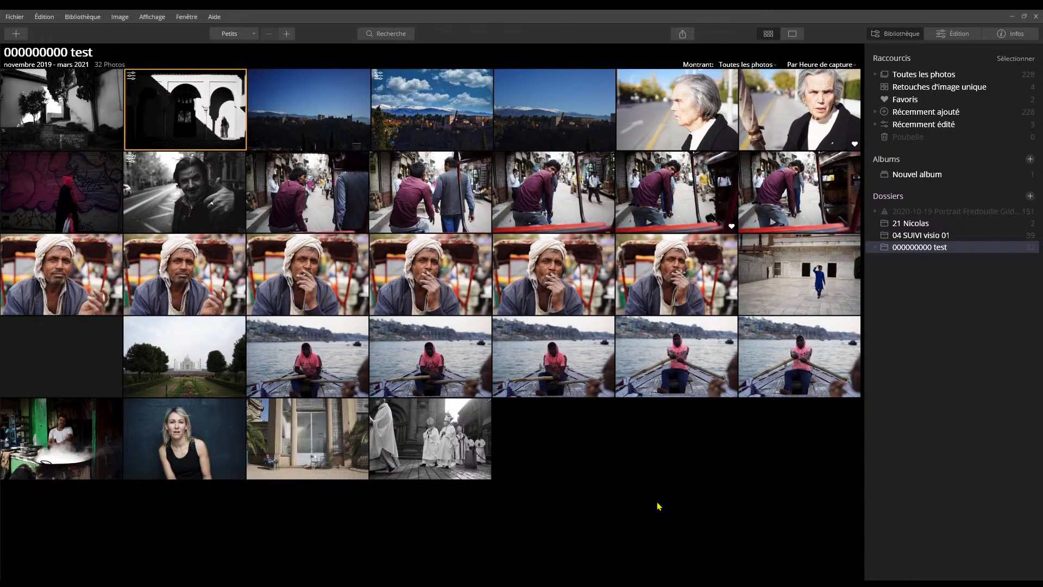
click(422, 113)
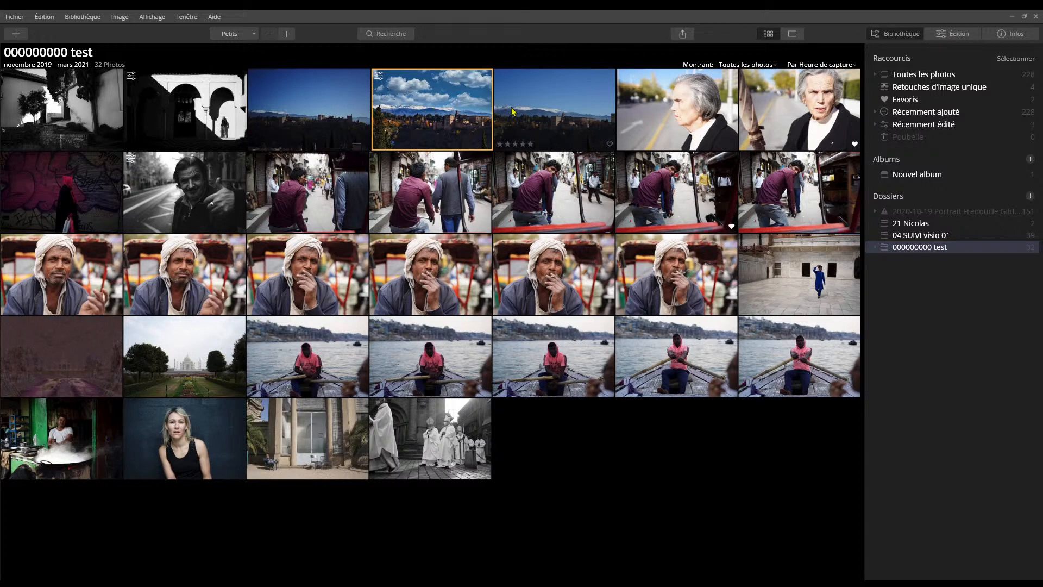
click(960, 34)
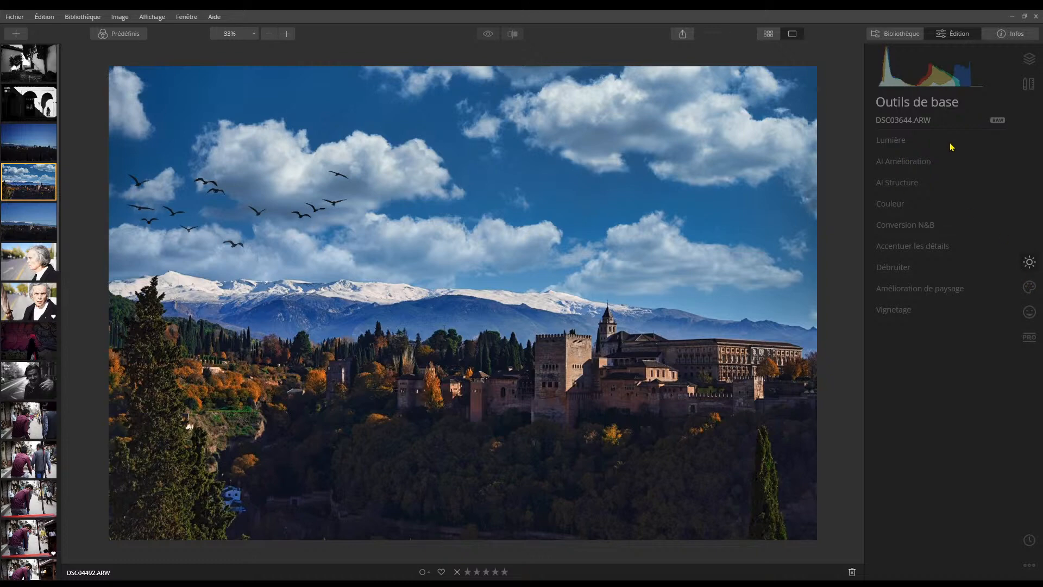
Step: Warm up the landscape by setting the temperature in Lumière to 5663
click(900, 144)
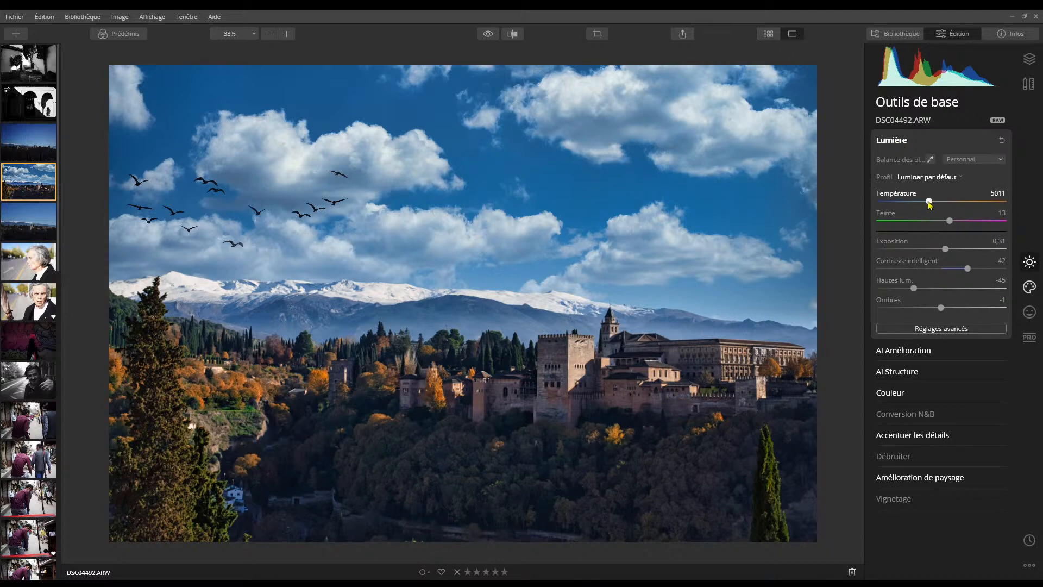
mouse_move(931, 202)
mouse_down()
mouse_move(960, 203)
mouse_move(914, 203)
mouse_move(940, 207)
mouse_up()
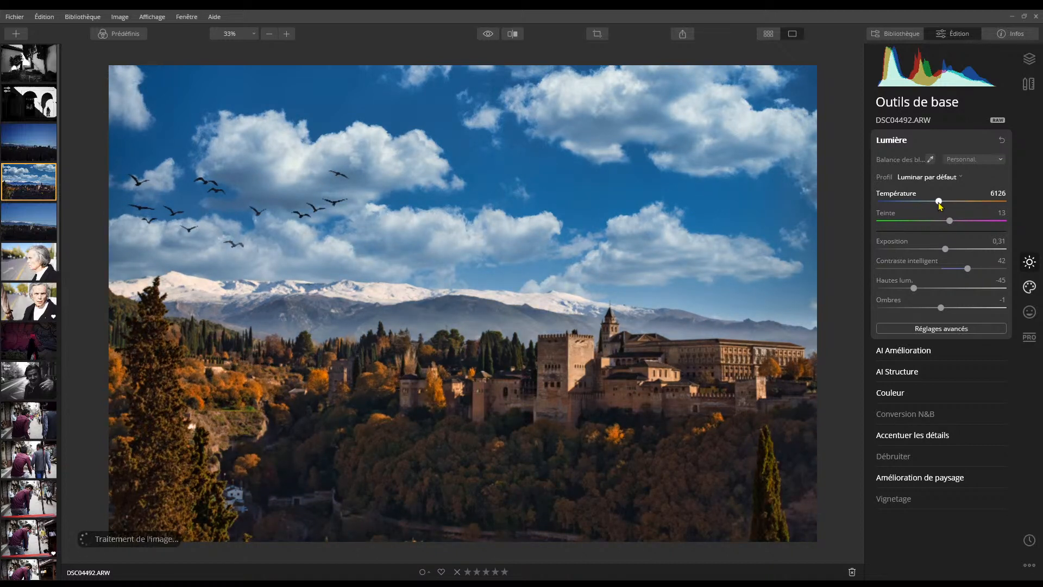
drag(940, 205, 937, 205)
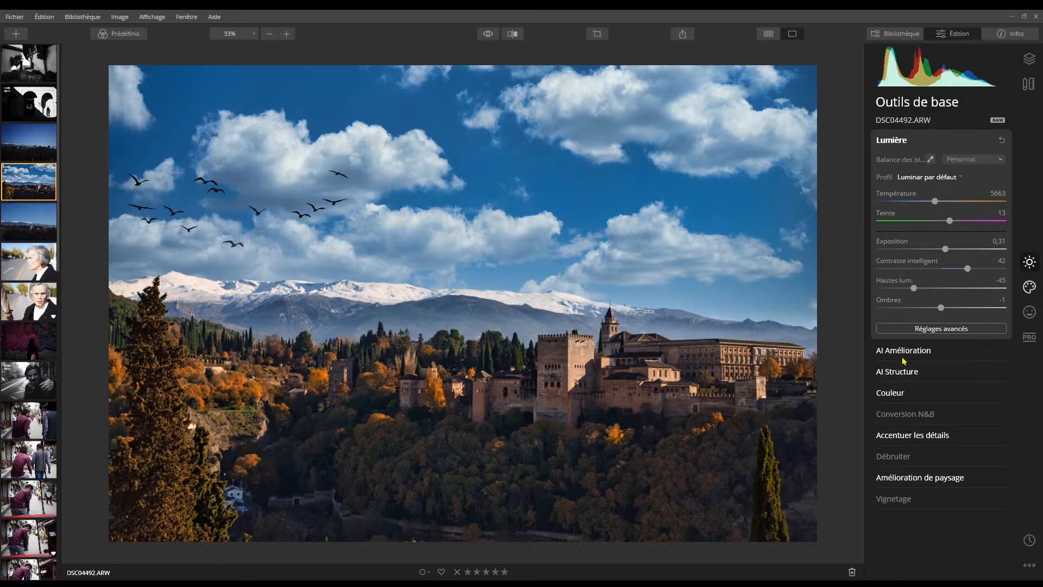
Step: Try different AI Amélioration strengths on the landscape, ending with AI Accent at 16 and Embellisseur de ciel IA at 10
click(1005, 354)
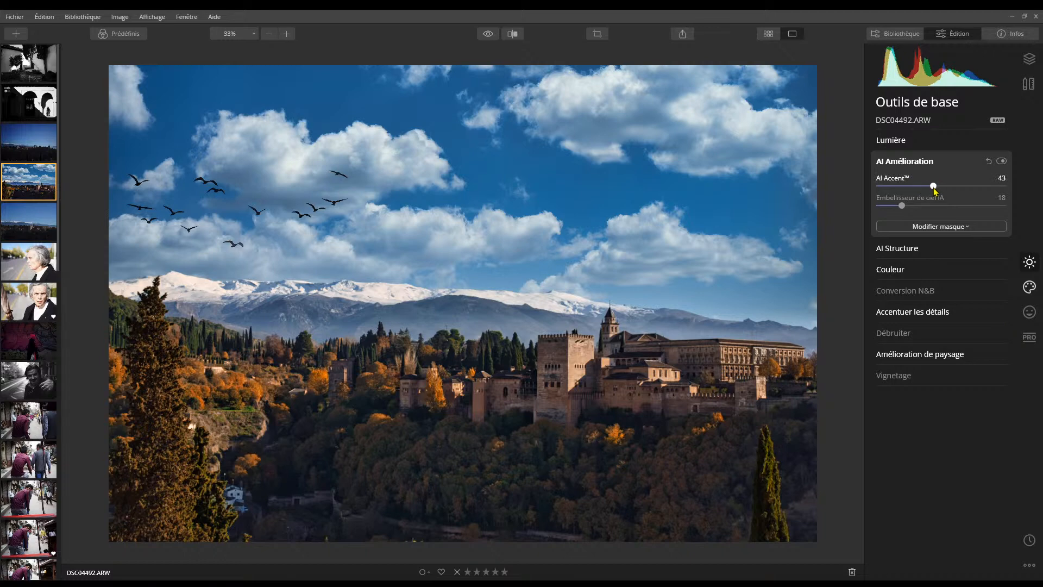
drag(935, 187, 966, 188)
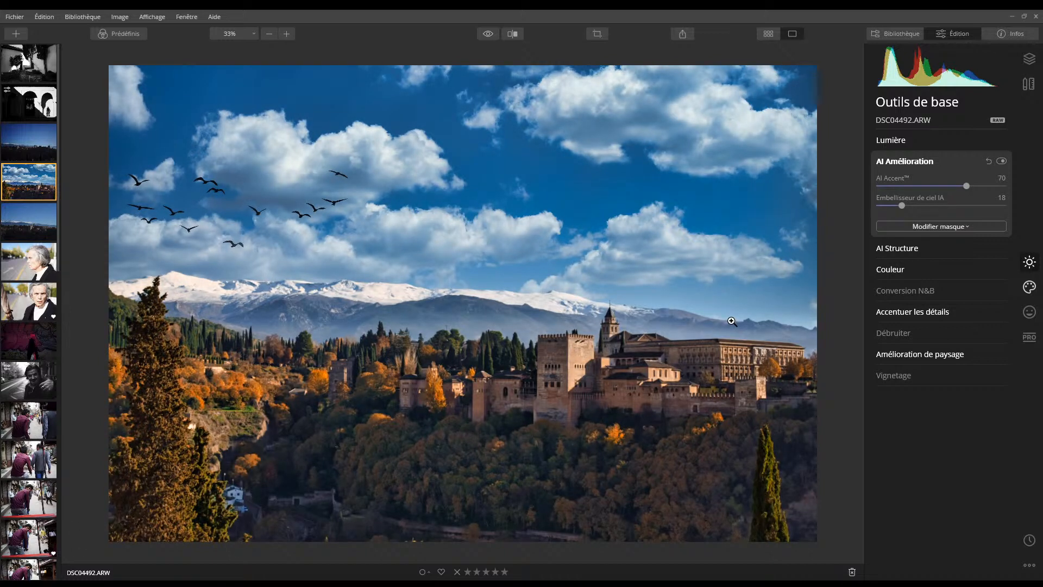
drag(902, 206, 892, 206)
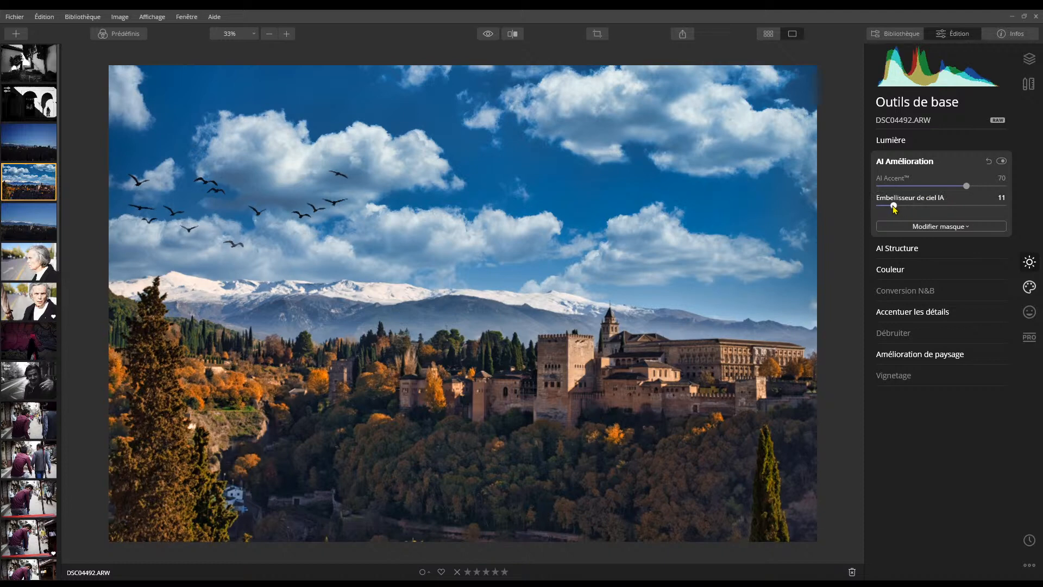
click(920, 187)
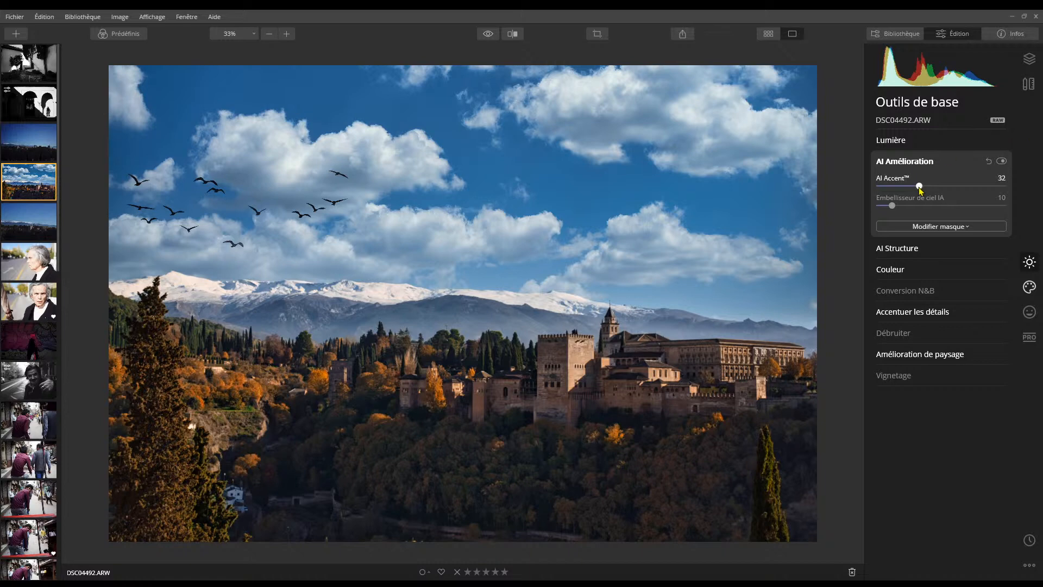
drag(920, 188, 898, 188)
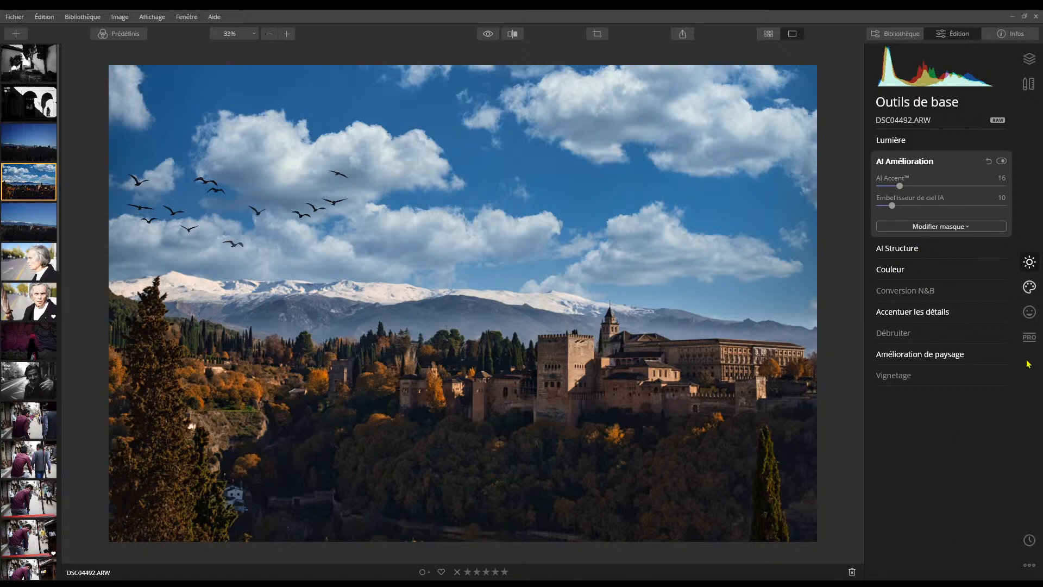
Step: View the AI Structure settings and Couleur's advanced settings, and set Couleur's overall saturation to -40
click(907, 249)
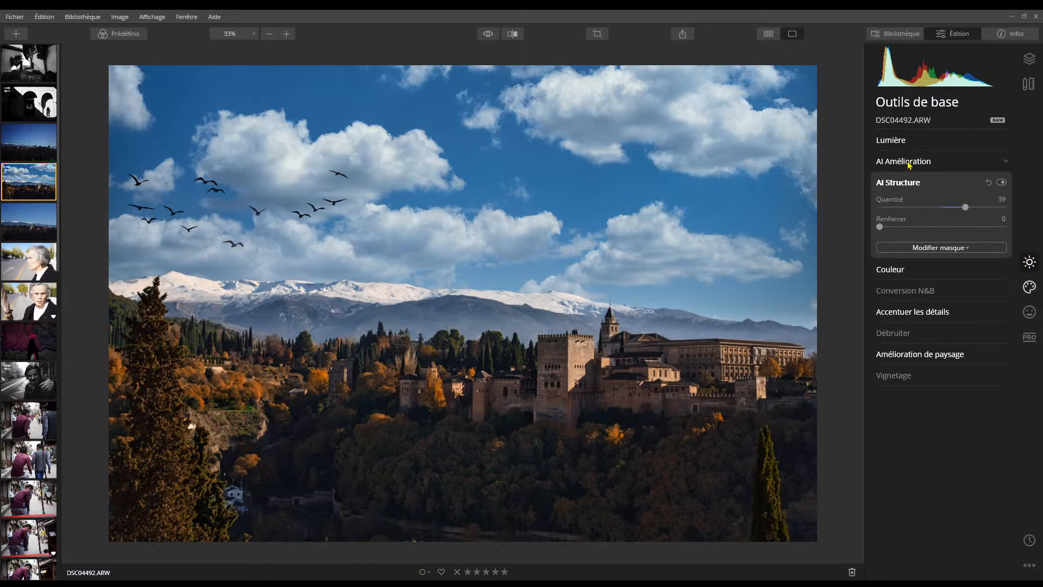
click(900, 271)
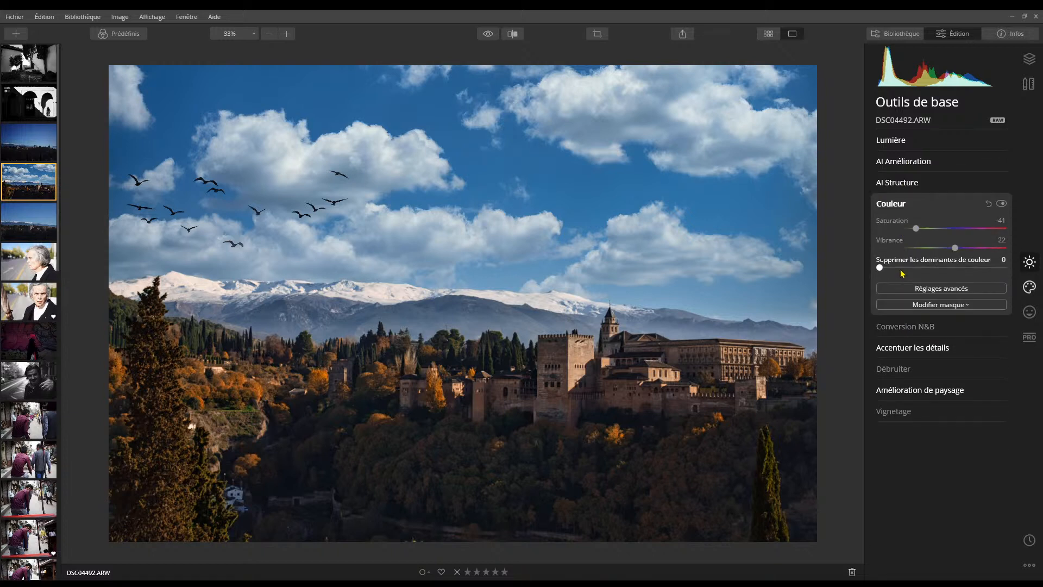
click(942, 291)
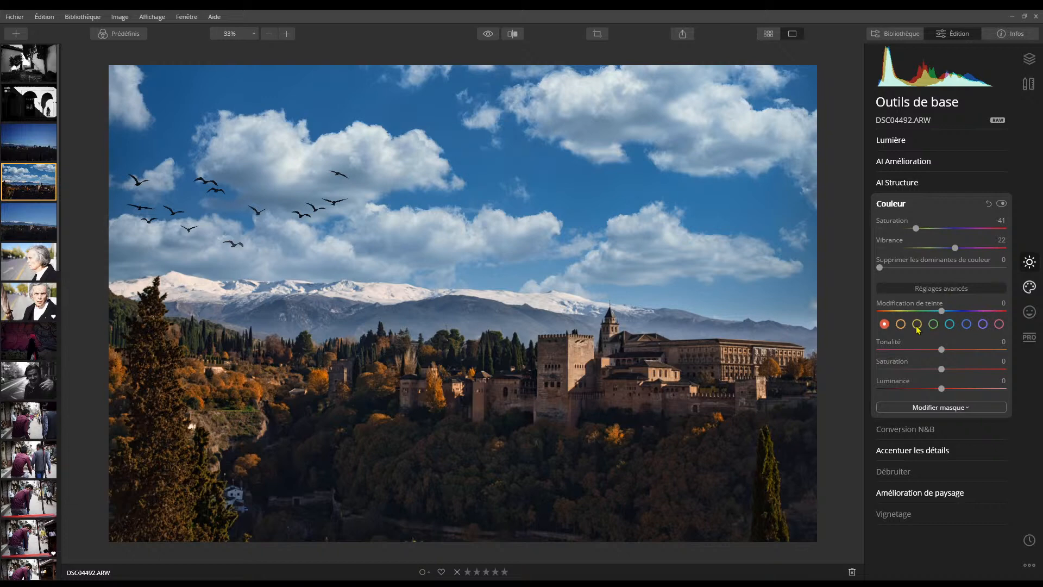
click(935, 289)
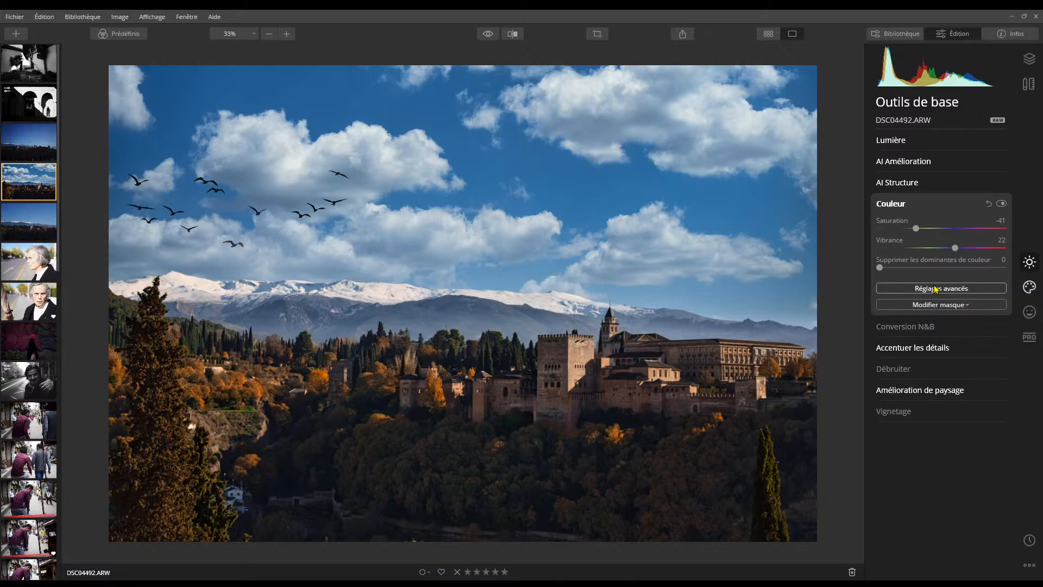
click(917, 229)
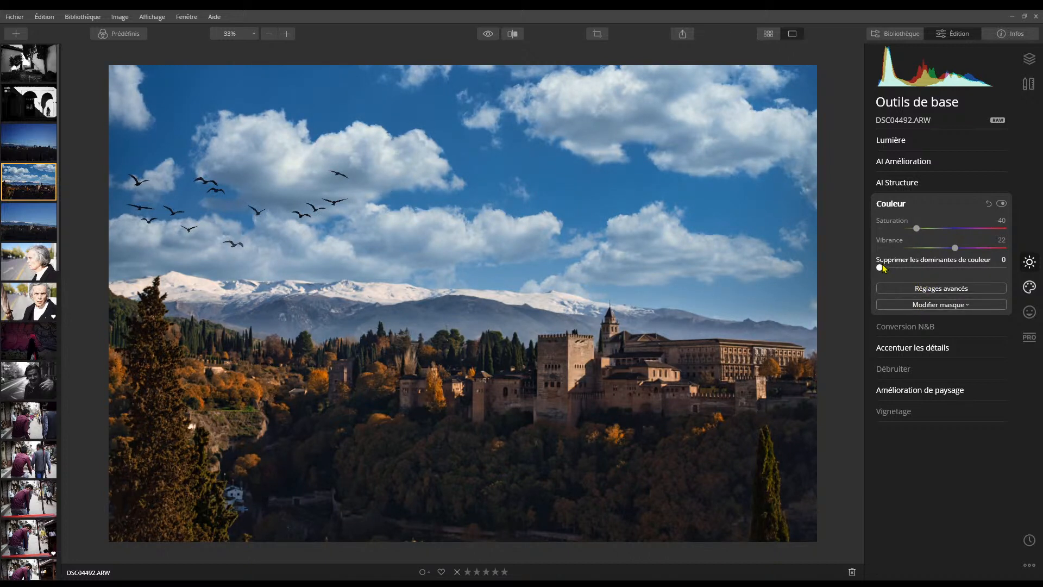
Step: View the Conversion N&B channel settings and the settings of Accentuer les détails
click(906, 328)
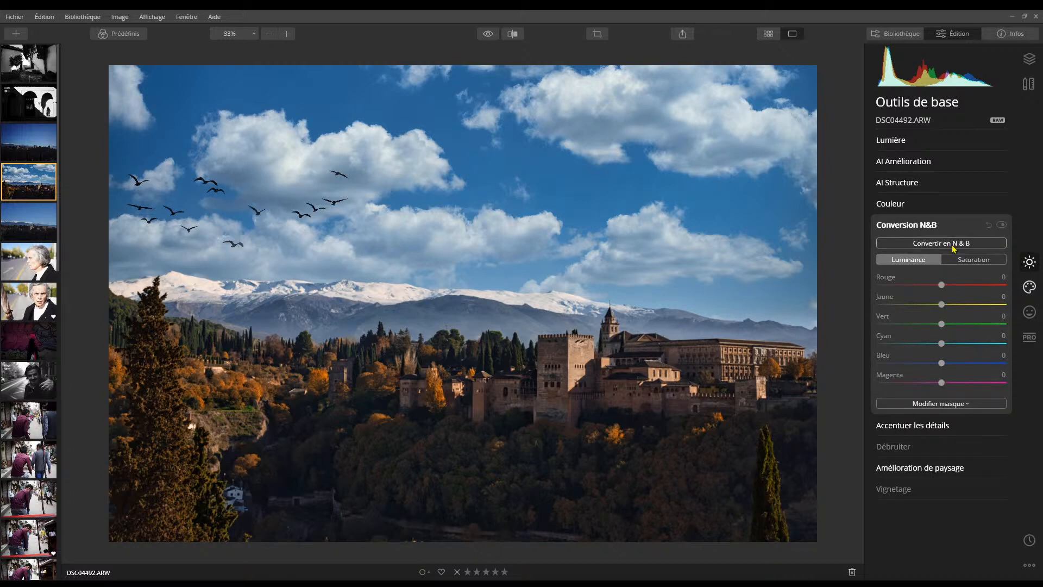
click(920, 428)
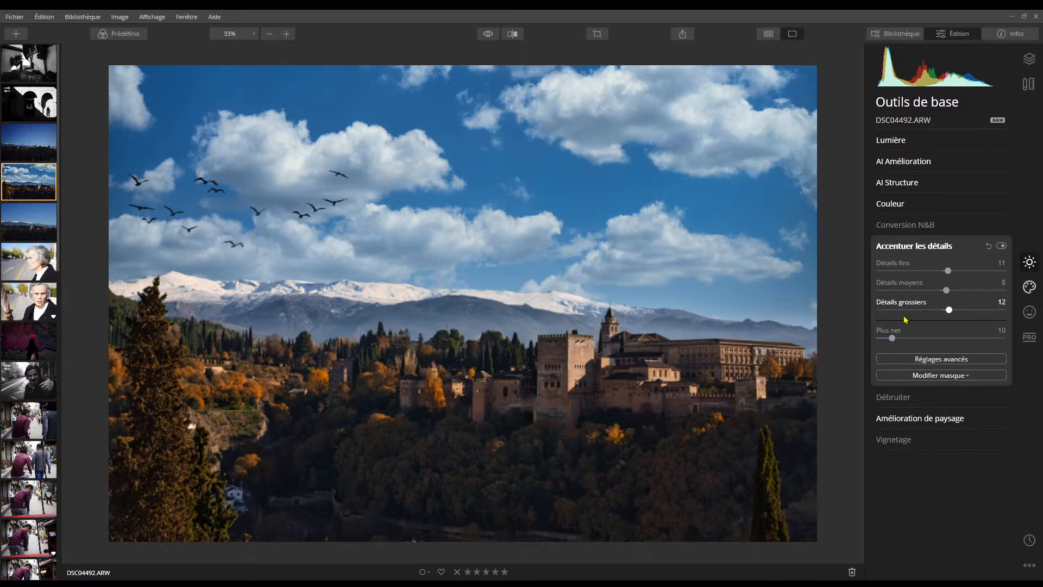
Step: Reduce the landscape's luminance noise by setting Luminosité Denoise to 11 in Débruiter
click(906, 399)
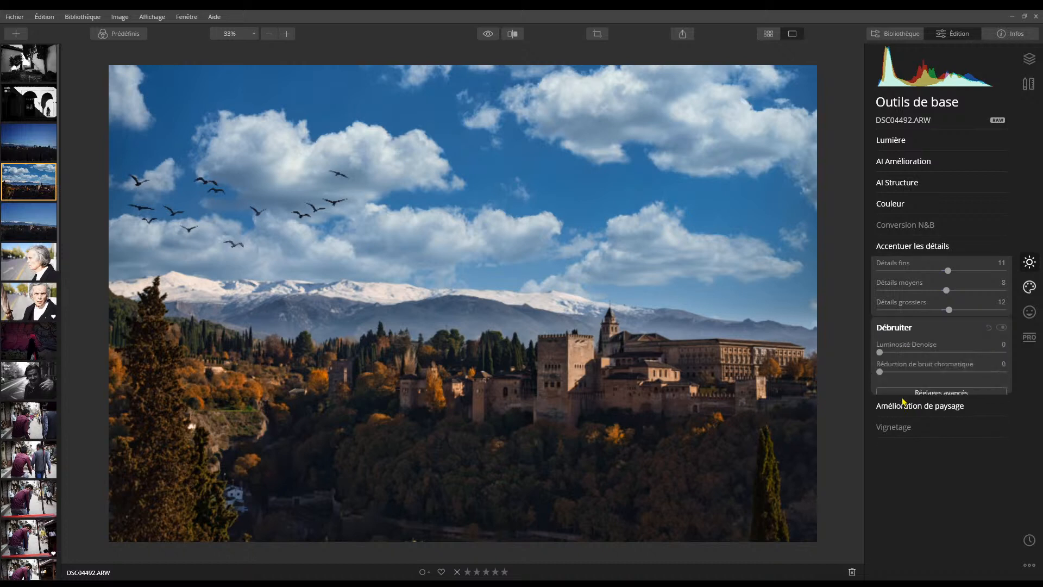
click(896, 294)
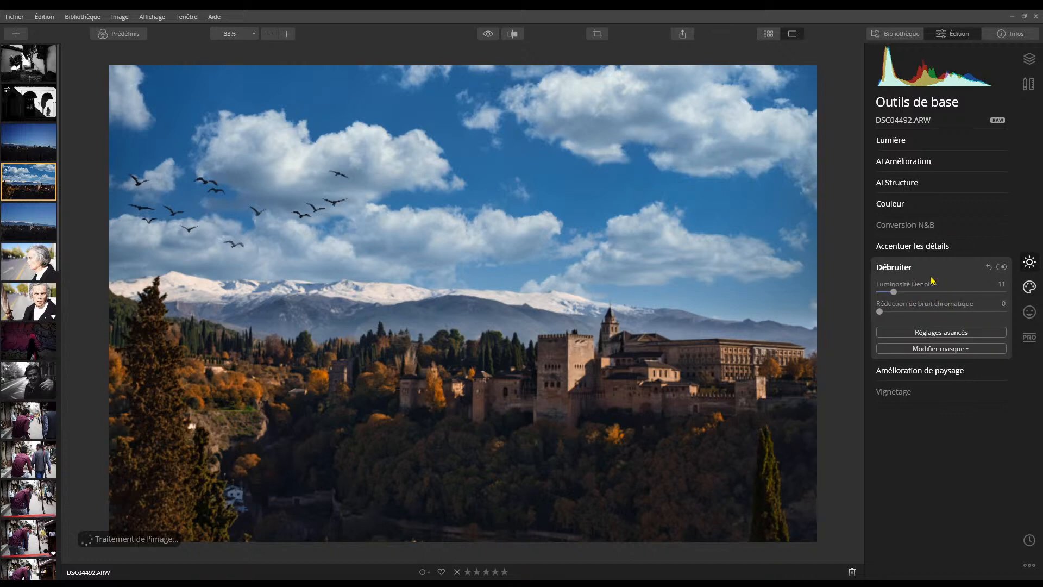
Step: Set Réduire la brume to 15 in the landscape's Amélioration de paysage settings
click(920, 371)
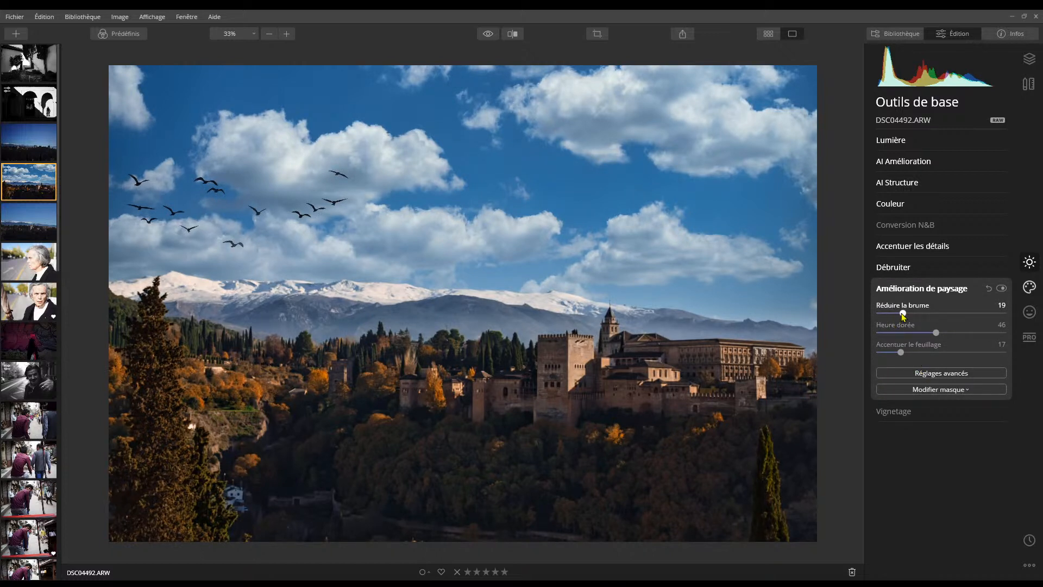
mouse_move(903, 315)
mouse_down()
mouse_move(924, 314)
mouse_move(906, 315)
mouse_up()
drag(905, 314, 899, 314)
Step: View the Utilisateur Luminar Looks presets, hide them again, and bring up the Créatif tools
click(124, 36)
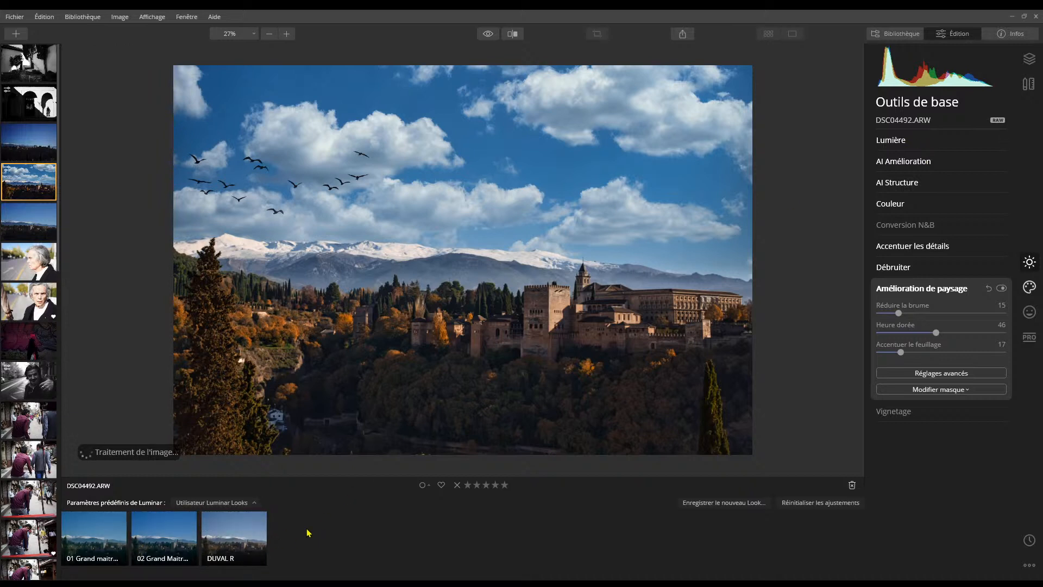
click(123, 34)
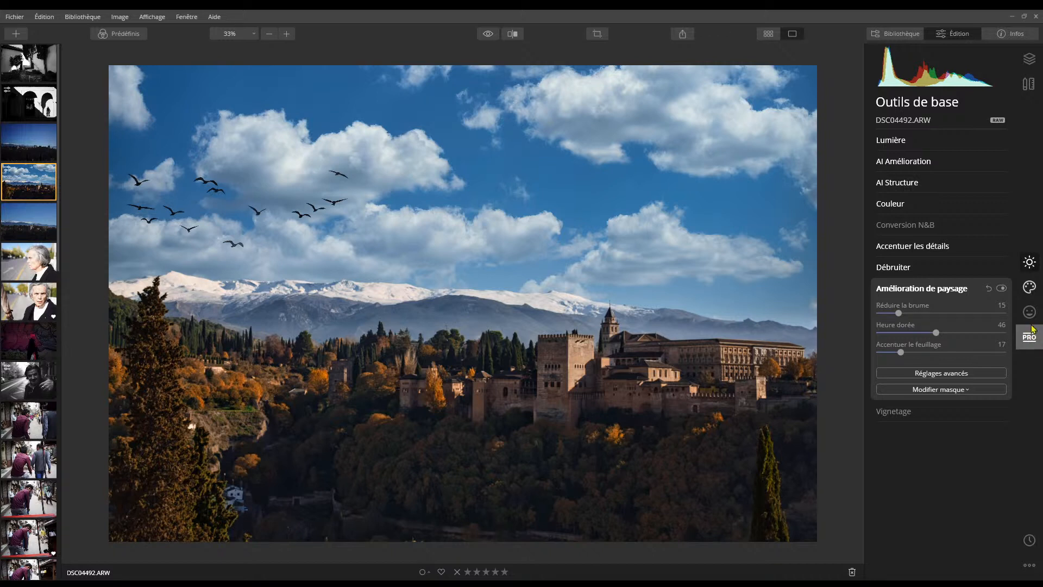
click(1030, 289)
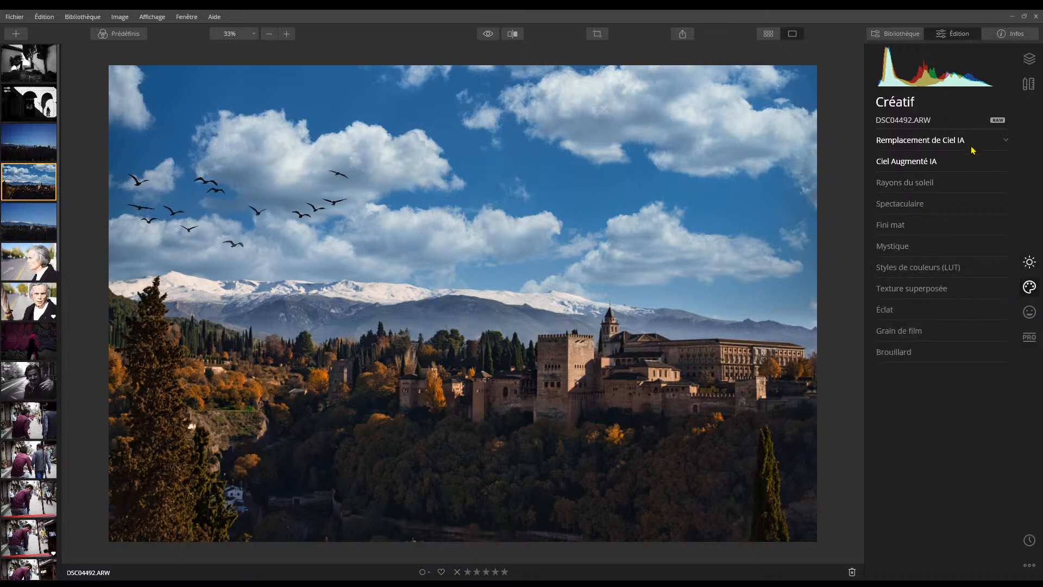
Step: Open the Remplacement de Ciel IA settings and compare the Alhambra landscape with its unedited original several times
click(1005, 142)
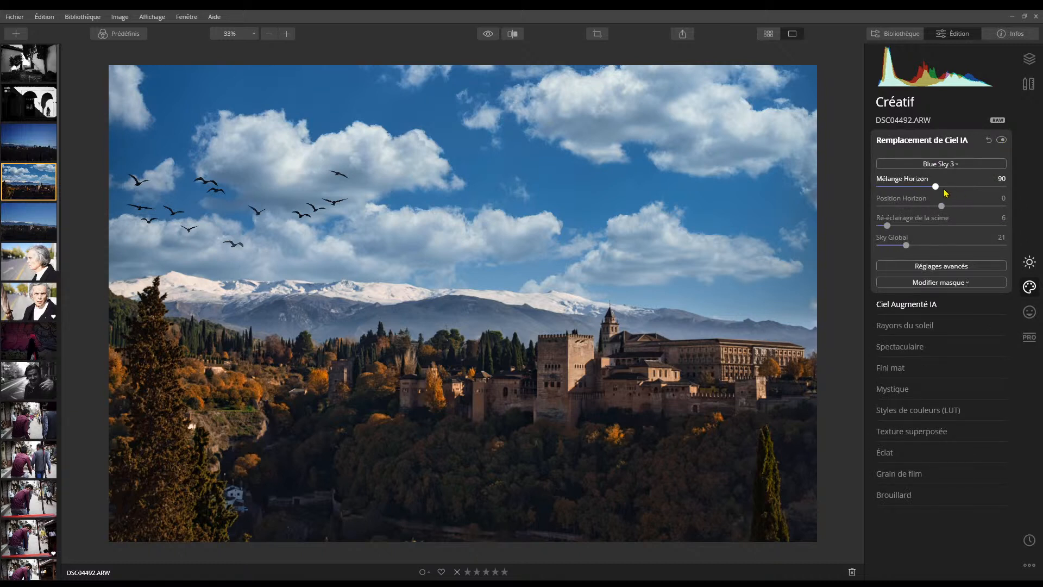
click(489, 34)
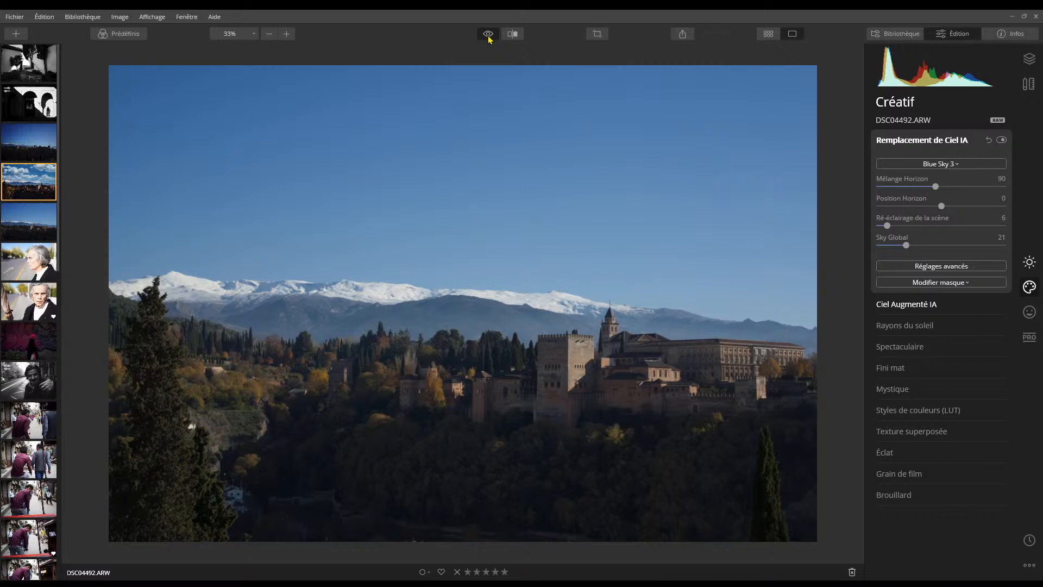
click(489, 34)
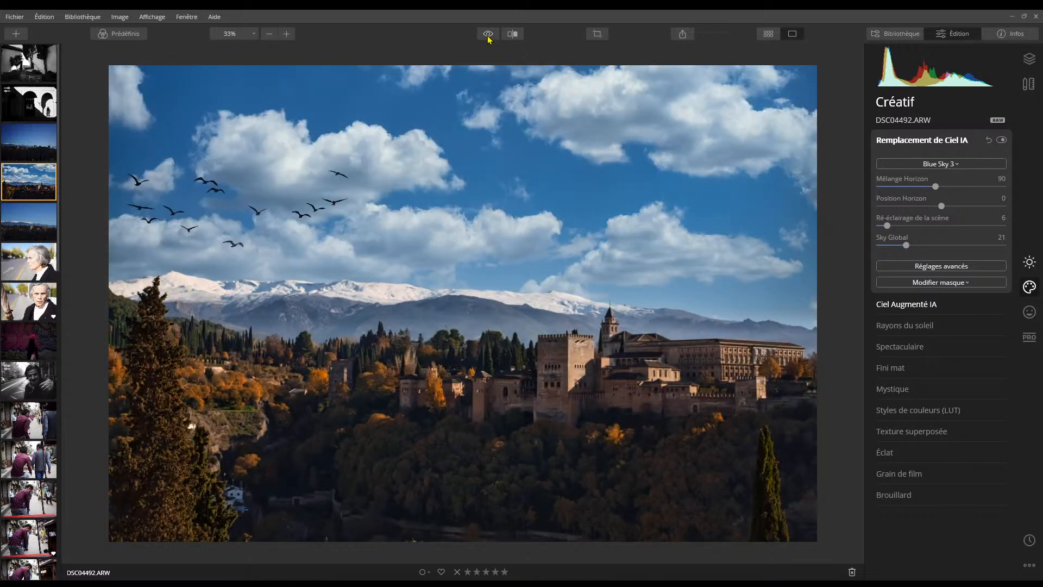
click(488, 34)
click(489, 35)
click(489, 35)
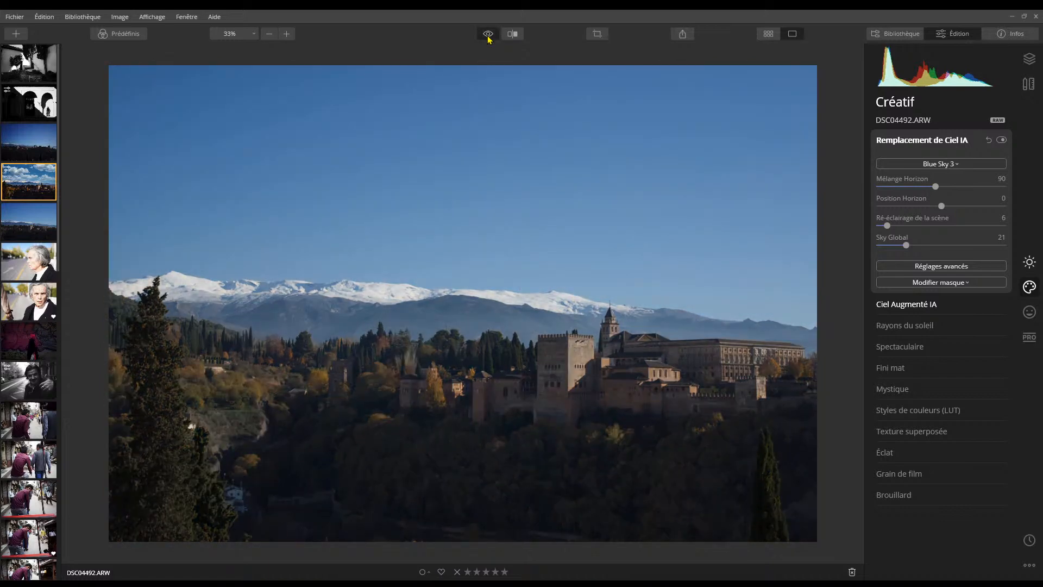
click(488, 34)
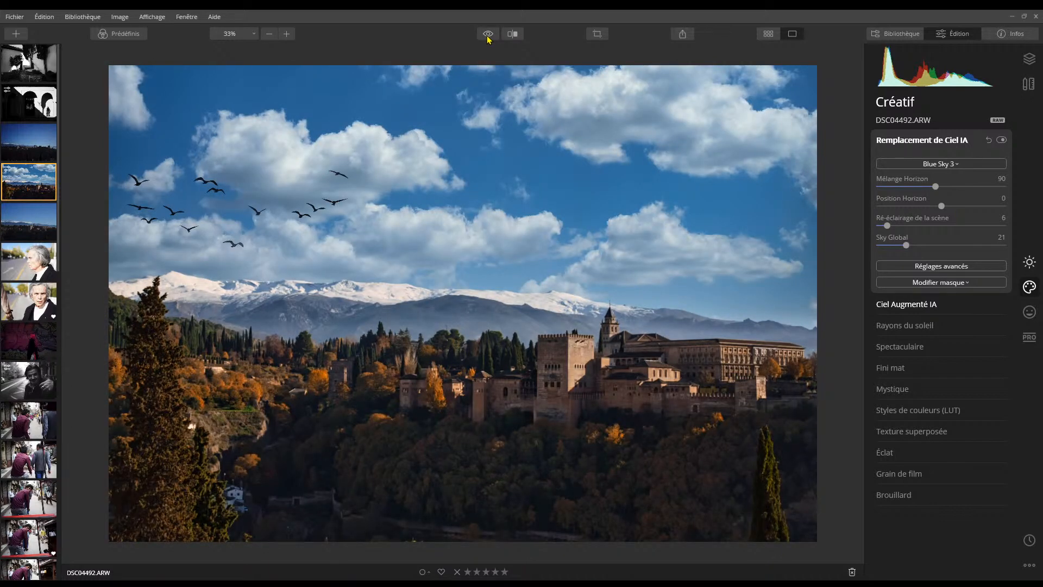
Step: Try Dramatic Sky 2 and Galaxy 1 as the replacement sky for the landscape
click(956, 166)
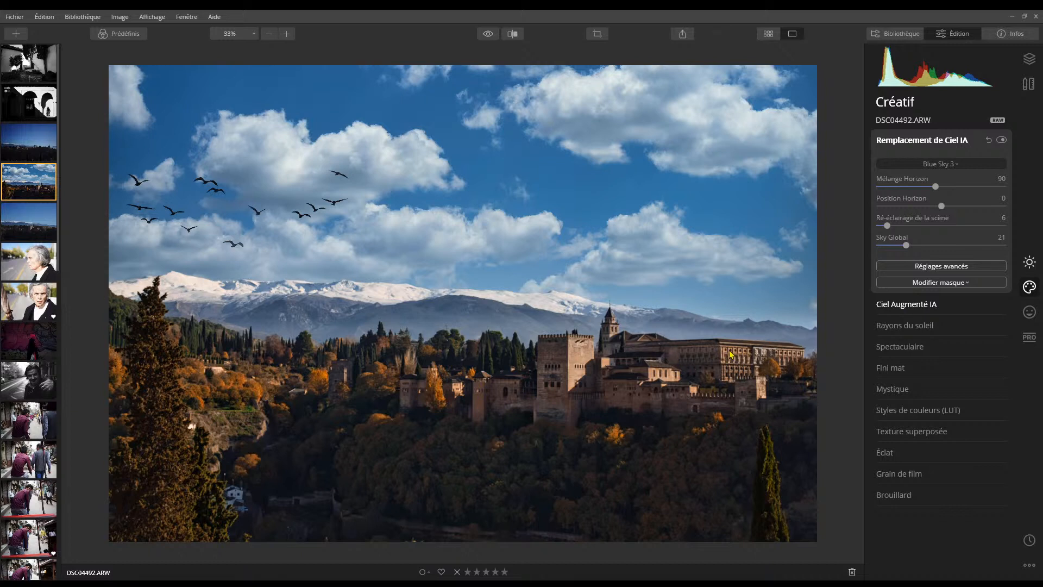
click(919, 319)
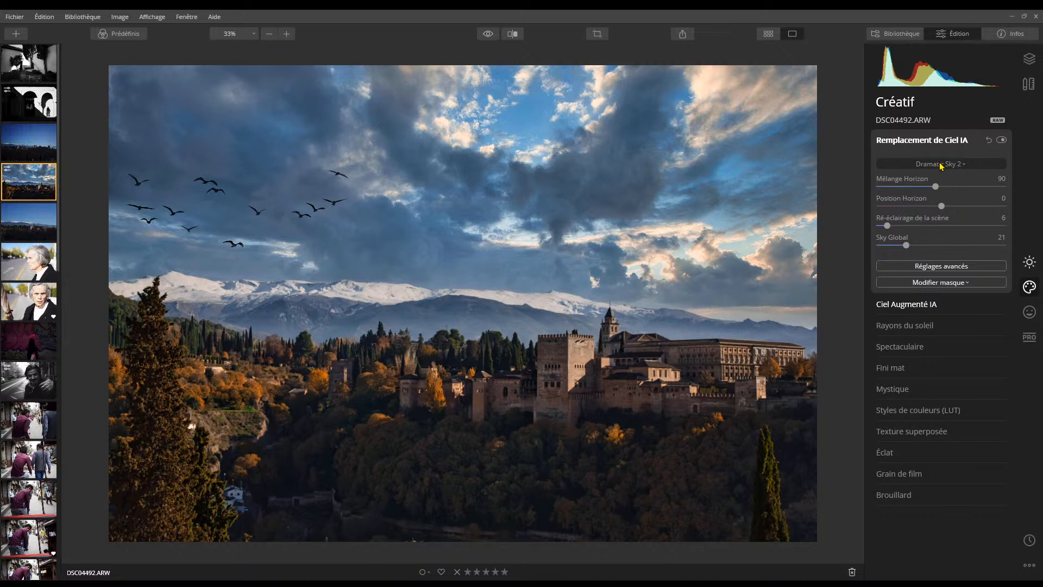
click(914, 424)
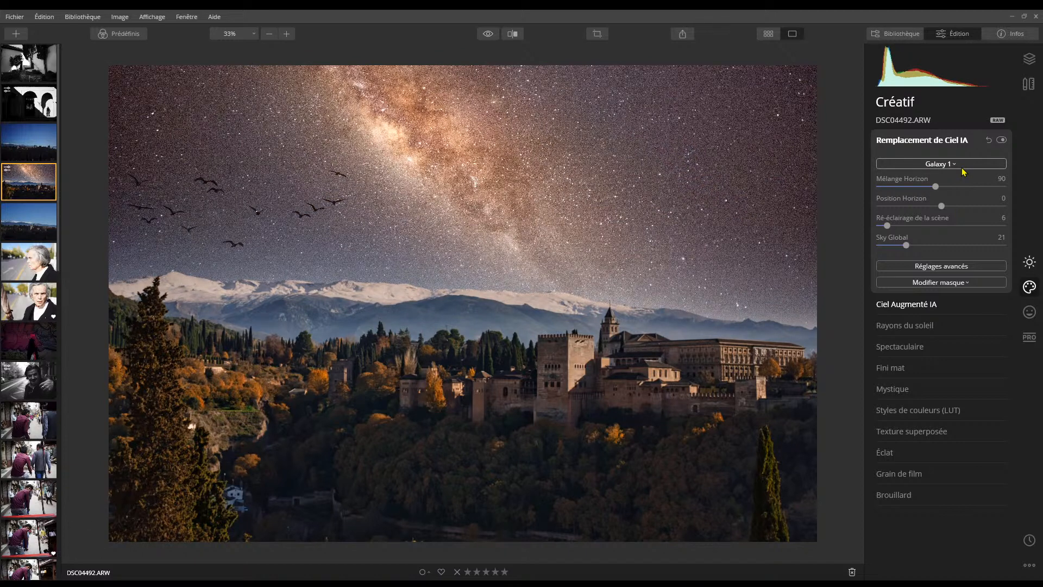
Step: Try Giraffe 1 as the Ciel Augmenté IA object in place of the birds
click(916, 308)
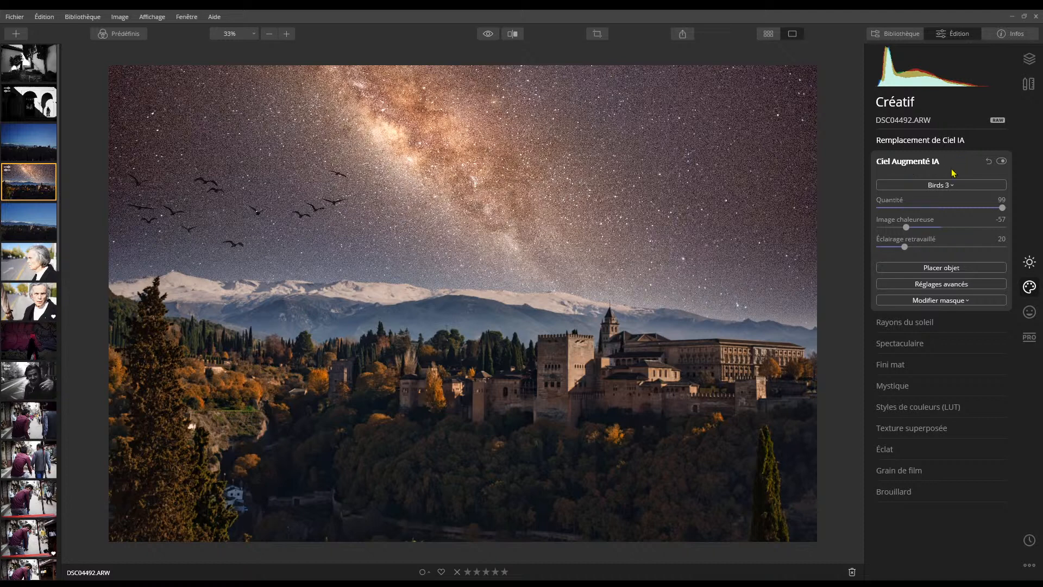
click(946, 188)
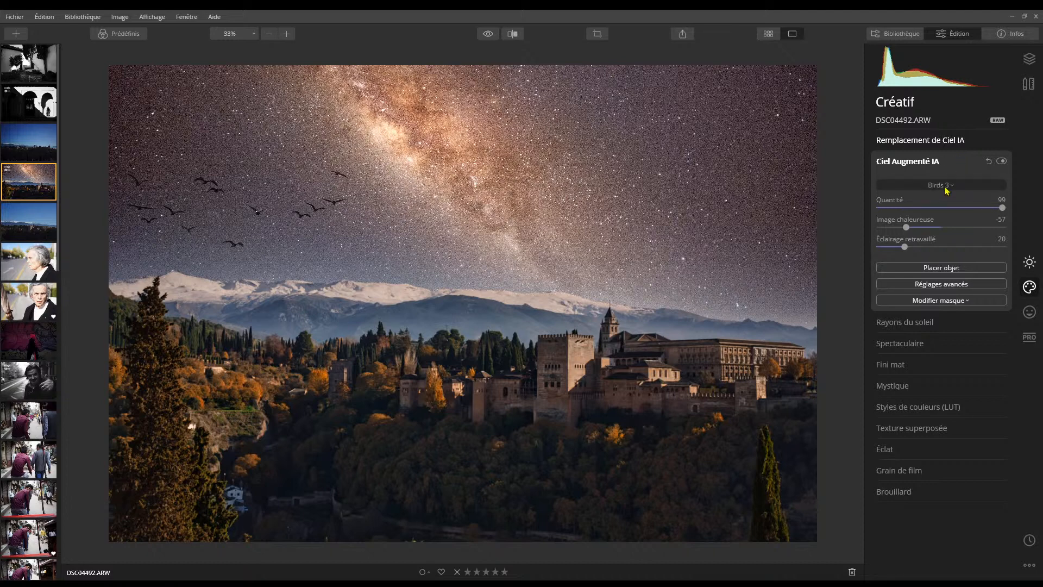
click(912, 413)
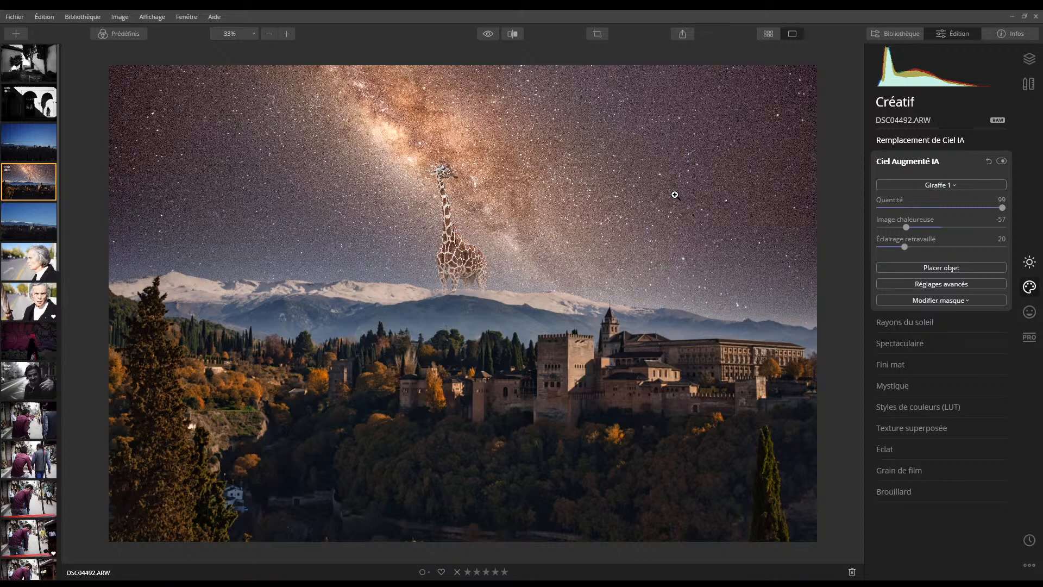
Step: Turn off both the Ciel Augmenté IA and Remplacement de Ciel IA filters on the landscape
click(1002, 161)
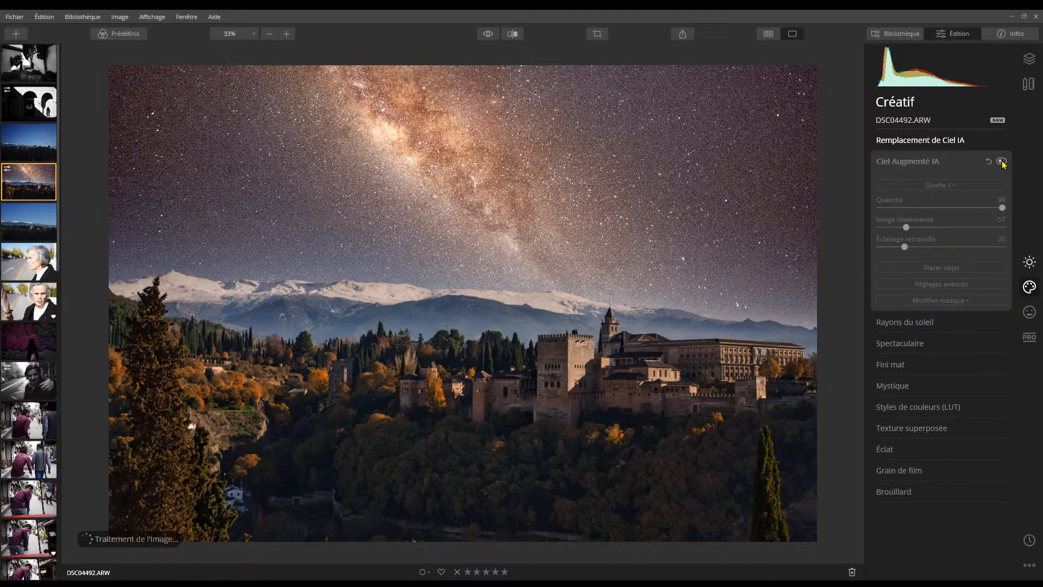
click(916, 142)
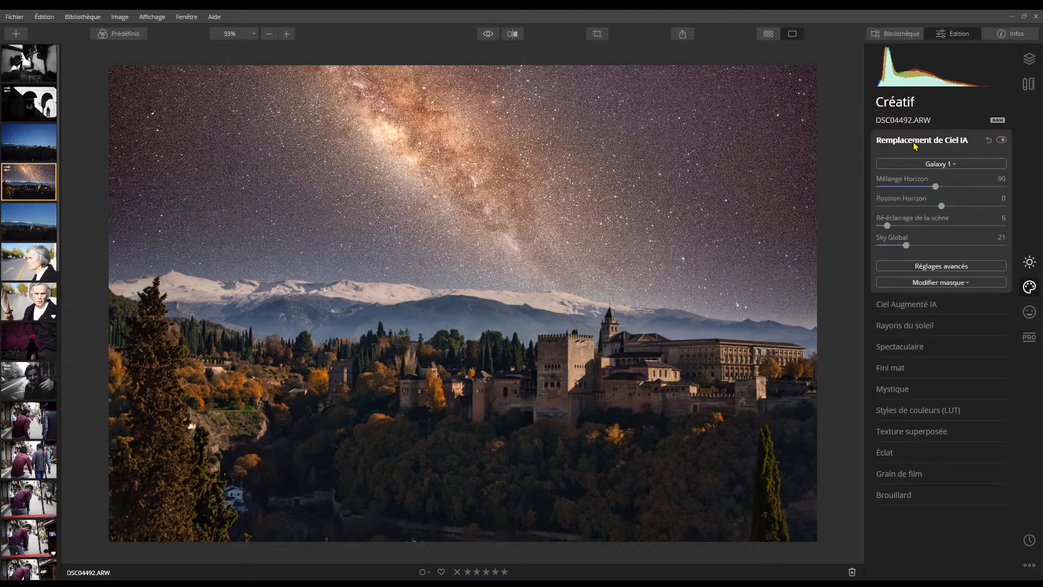
click(1001, 140)
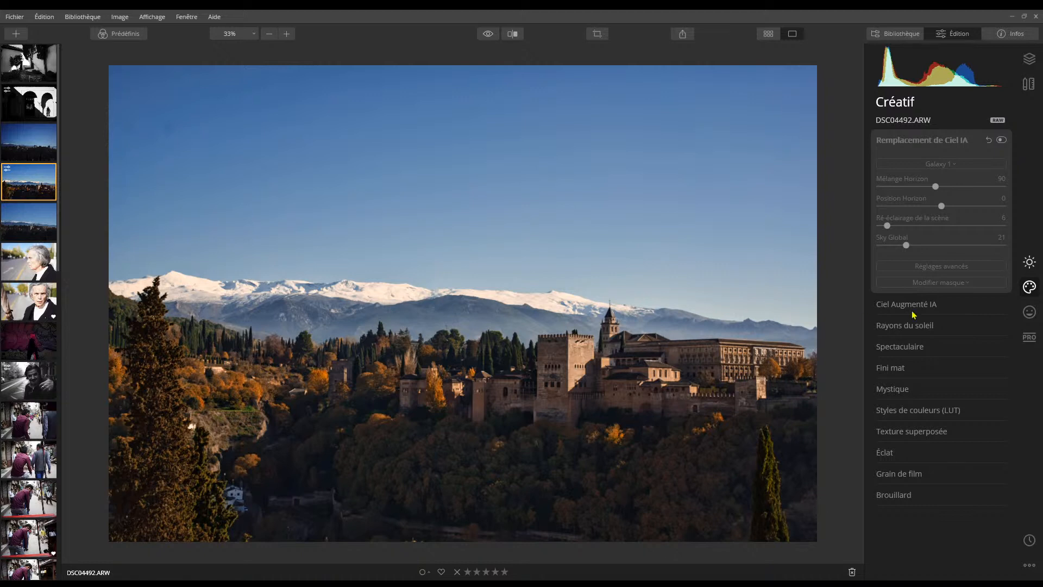
Step: Apply the Spectaculaire filter to the landscape with Quantité at 18
click(913, 351)
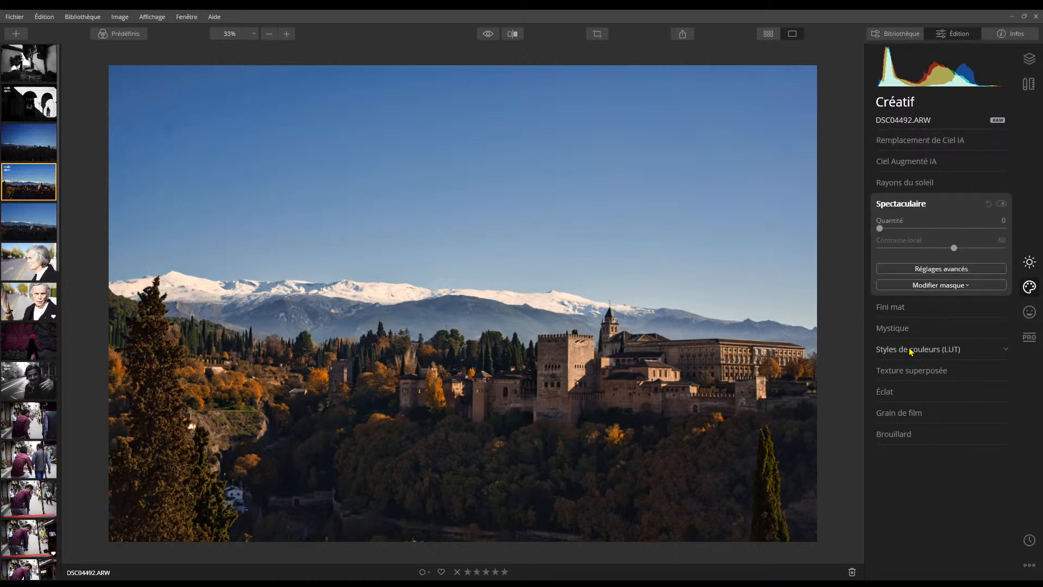
click(898, 229)
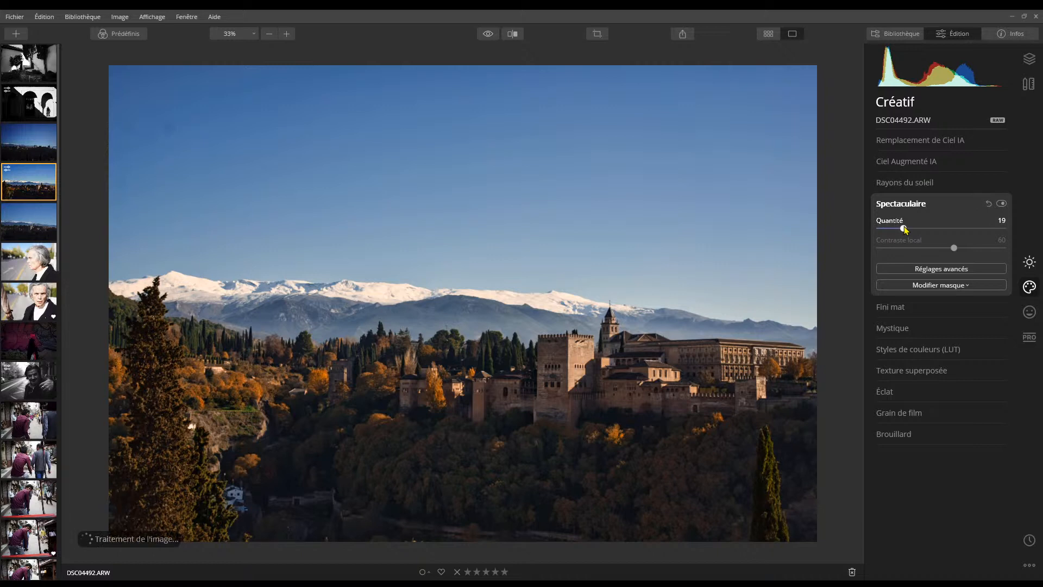
drag(905, 230, 902, 230)
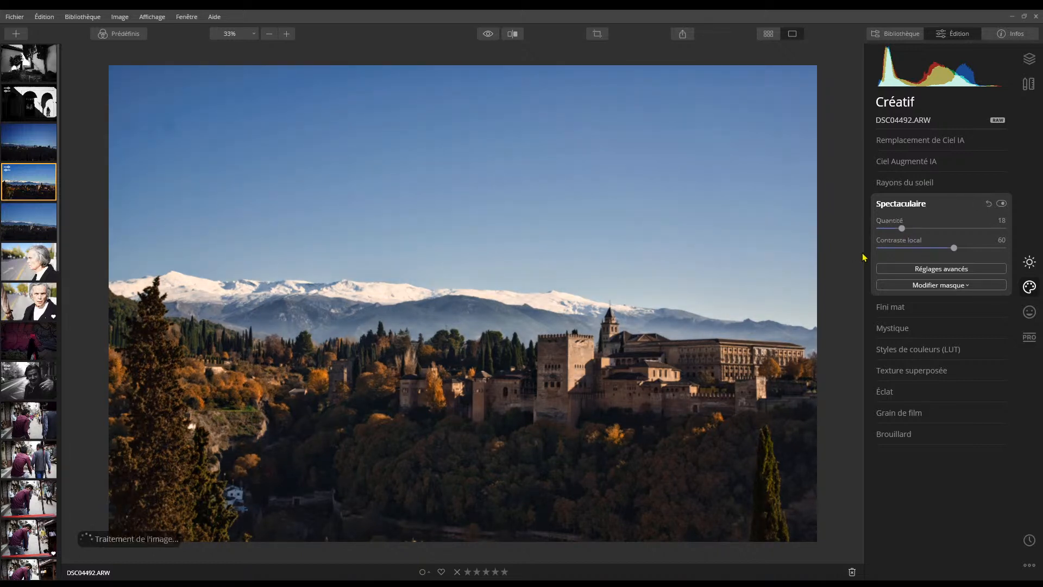
Step: Apply the Fini mat filter to the landscape with Quantité at 15 and Fade at 14
click(911, 307)
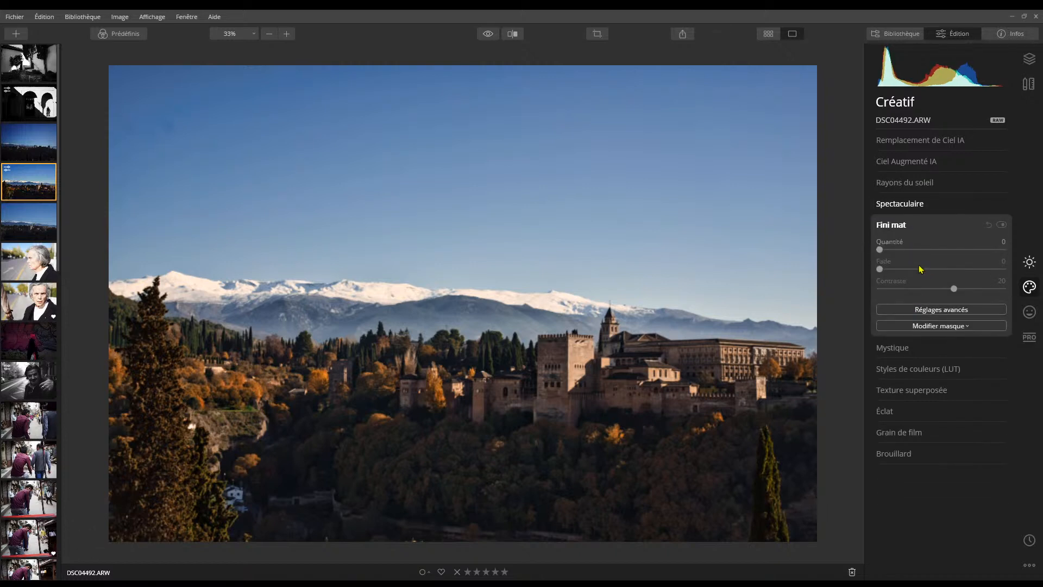
click(898, 250)
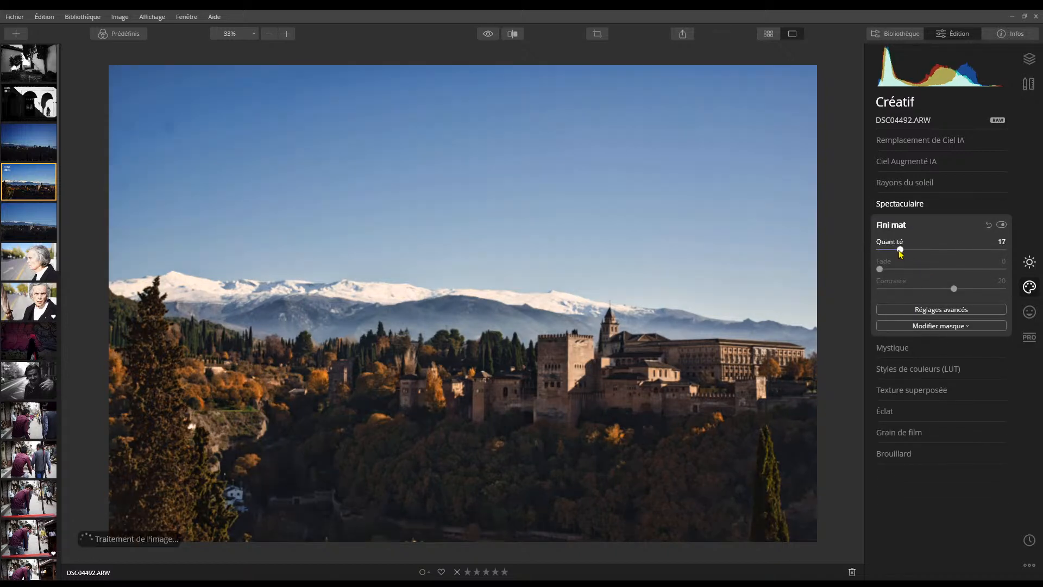
click(900, 269)
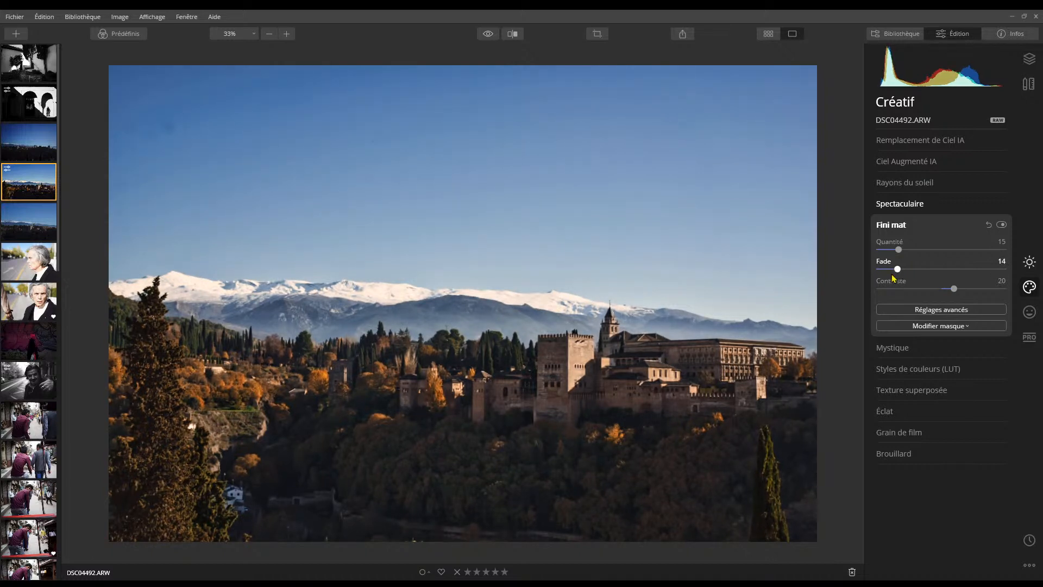
click(896, 351)
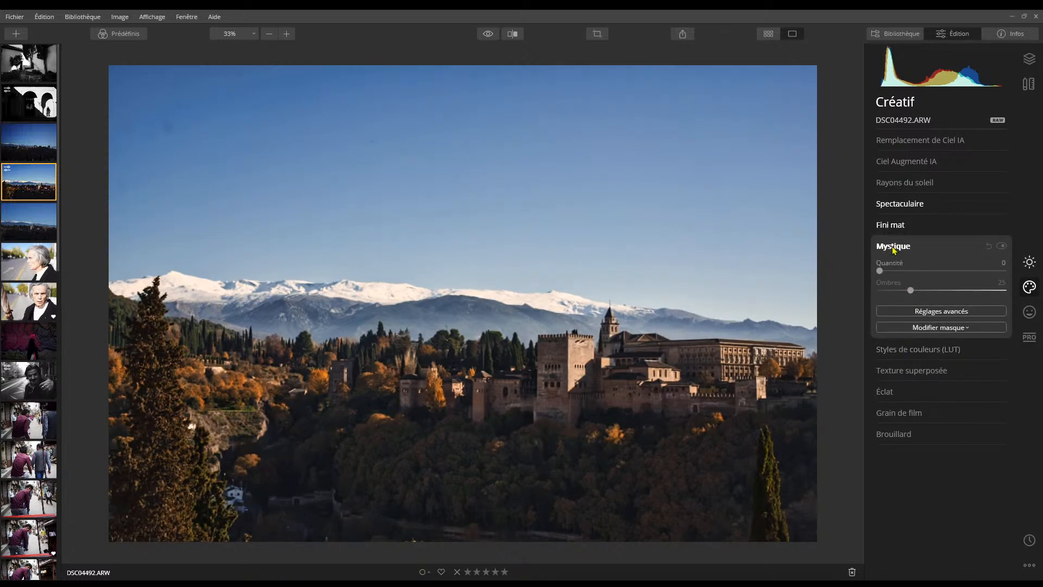
click(884, 247)
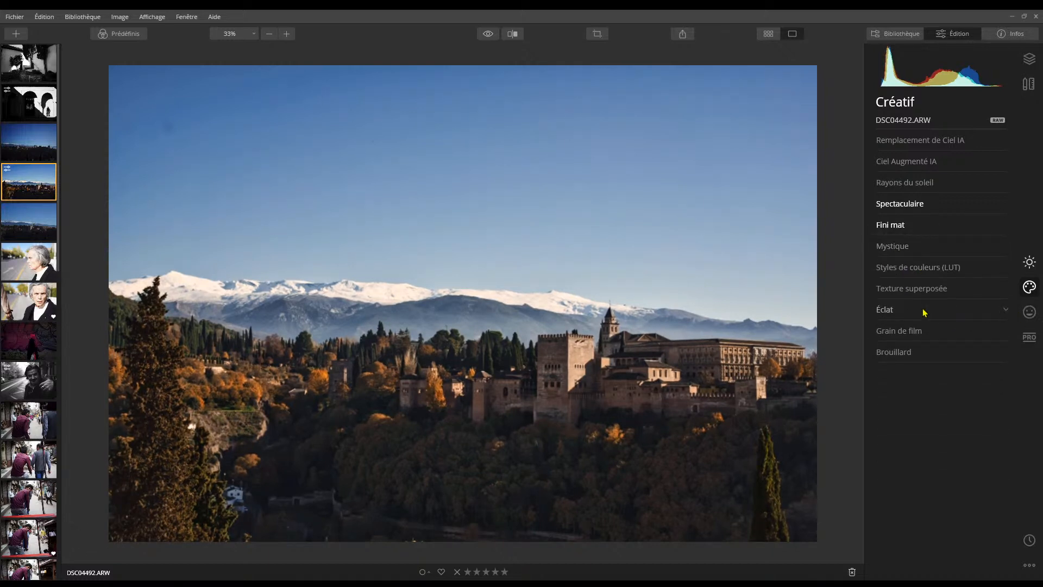
Step: Open the portrait DSC04623.ARW and, in the Lumière basic tool, set Exposition to -0,61 and Contraste intelligent to 16
click(33, 304)
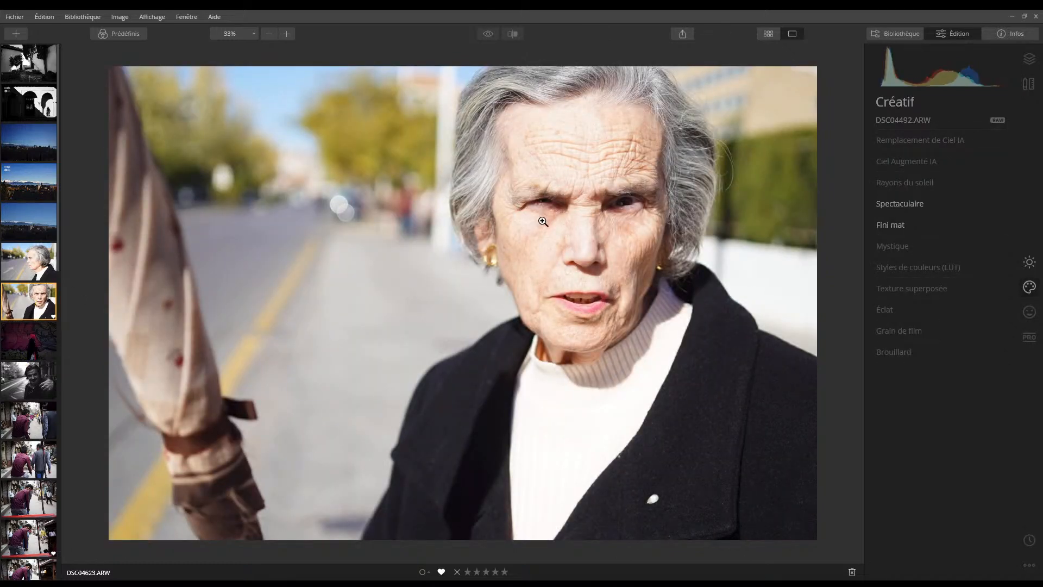
click(1031, 265)
click(906, 142)
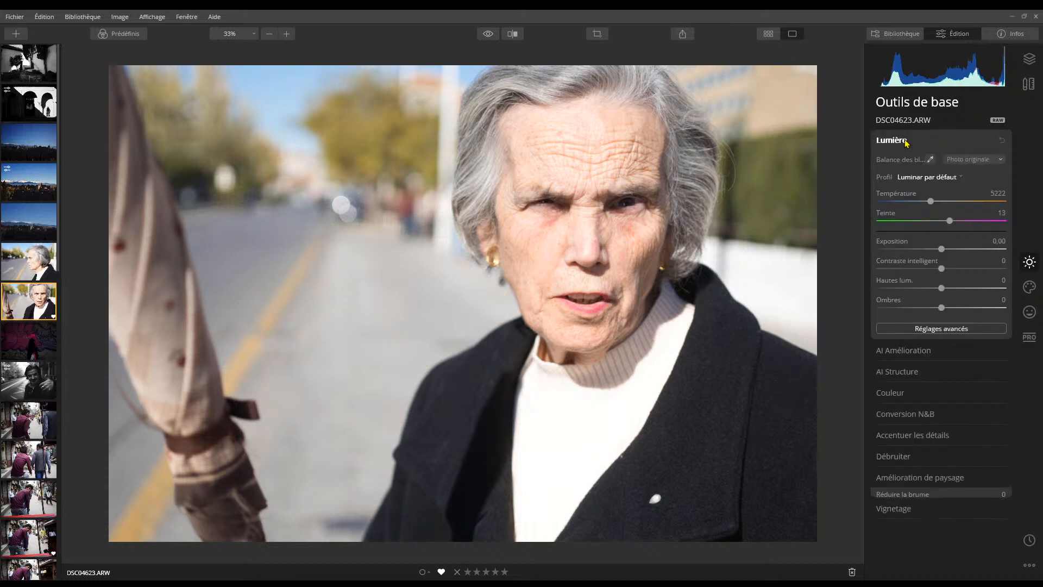
drag(944, 249, 955, 281)
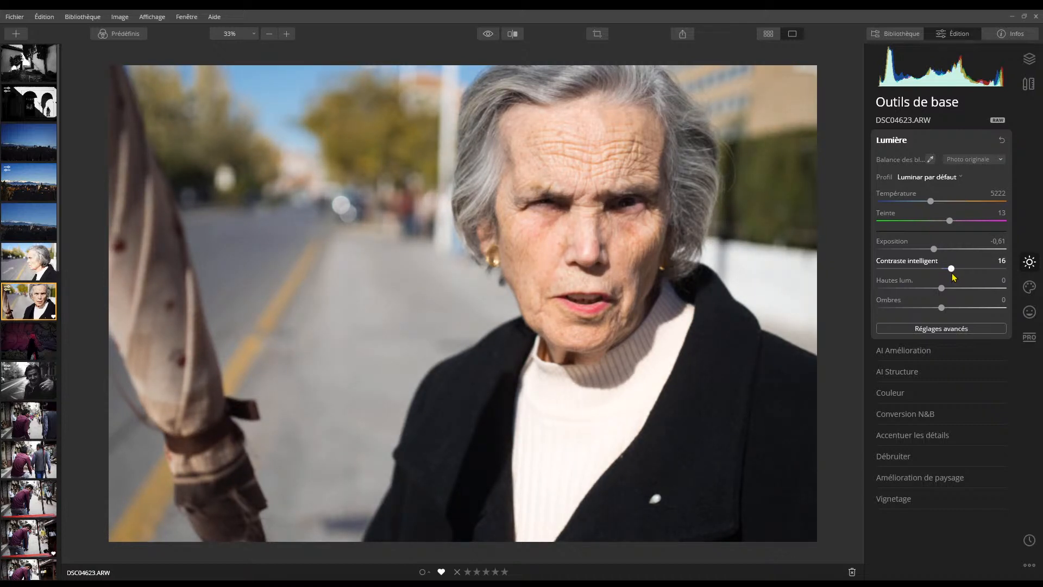
Step: Refine the portrait's Lumière settings: Hautes lum. -34, Contraste intelligent 21, Ombres 6 and Noirs -4
drag(944, 291, 922, 293)
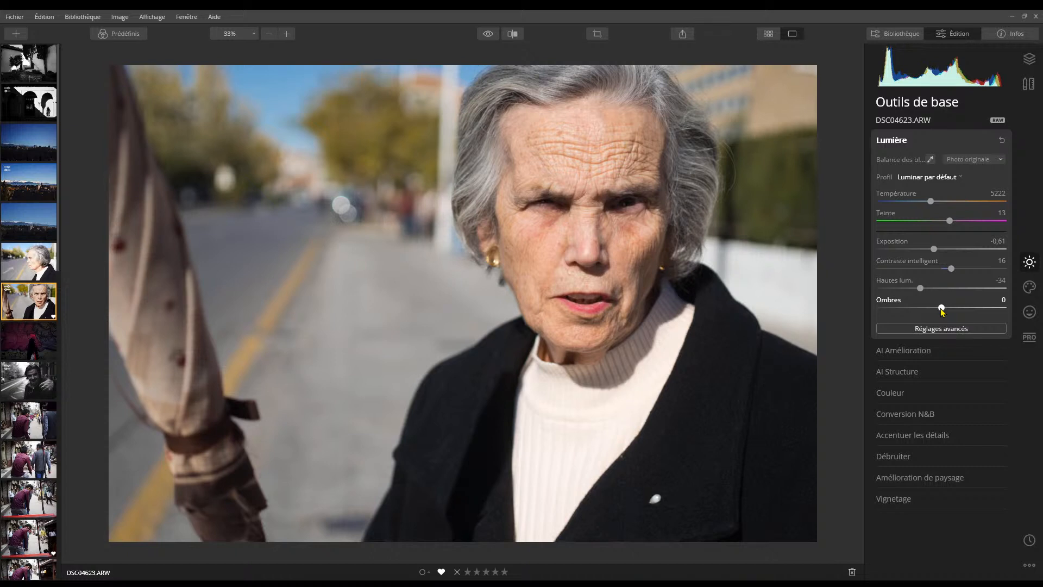
drag(950, 268, 953, 269)
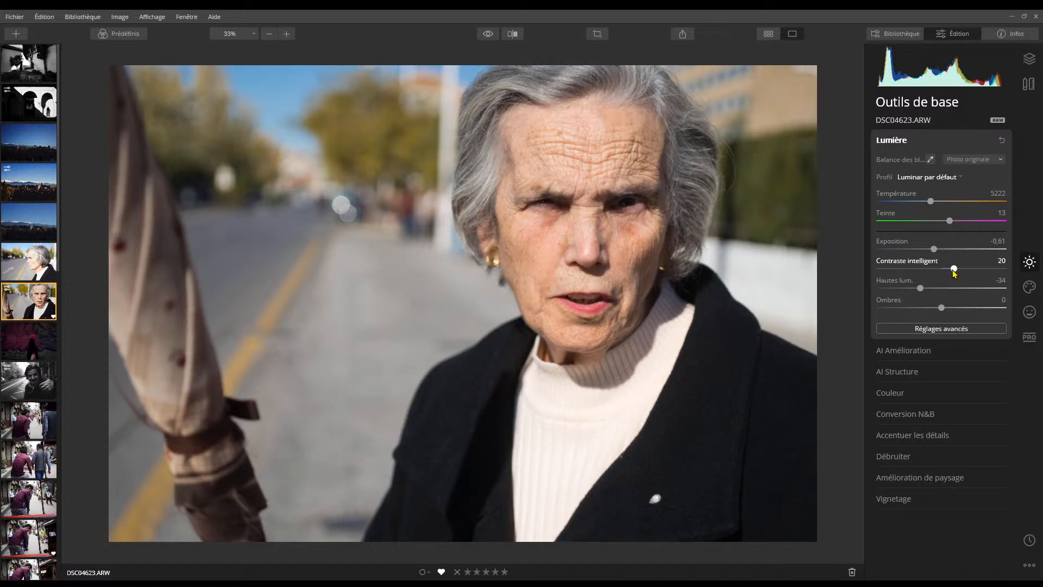
mouse_move(942, 308)
mouse_down()
mouse_move(969, 306)
mouse_move(946, 310)
mouse_up()
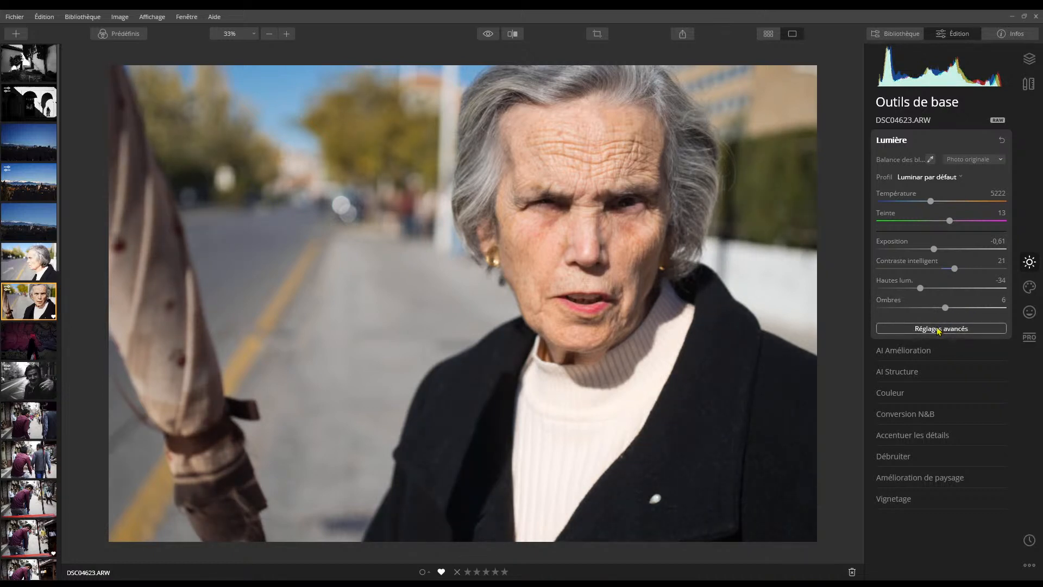
click(938, 328)
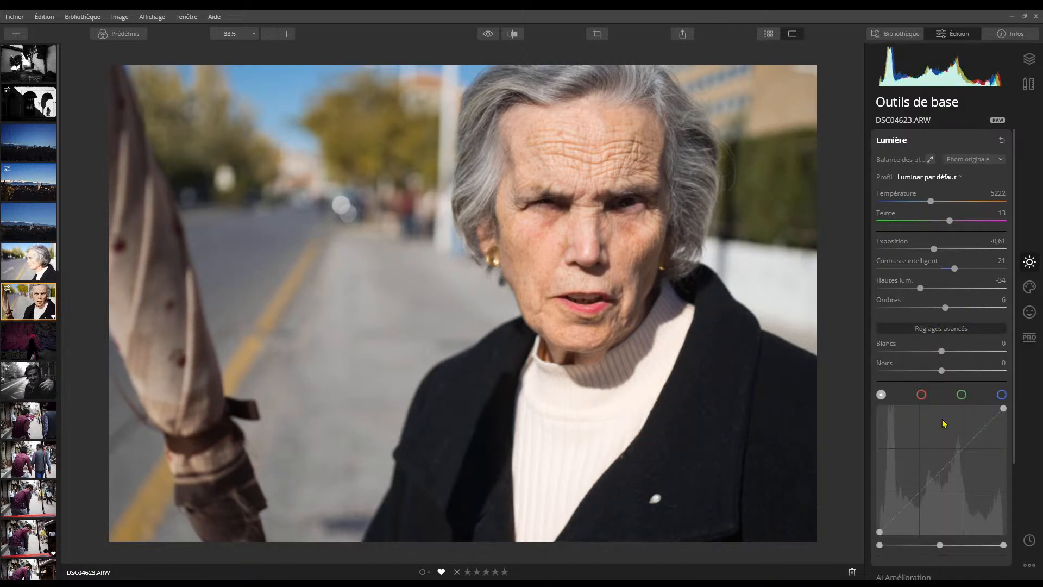
mouse_move(945, 372)
mouse_down()
mouse_move(925, 374)
mouse_move(942, 377)
mouse_up()
Step: Enlarge the portrait to 100% to examine the woman's face, and look through the remaining basic tools
scroll(625, 211, up, 3)
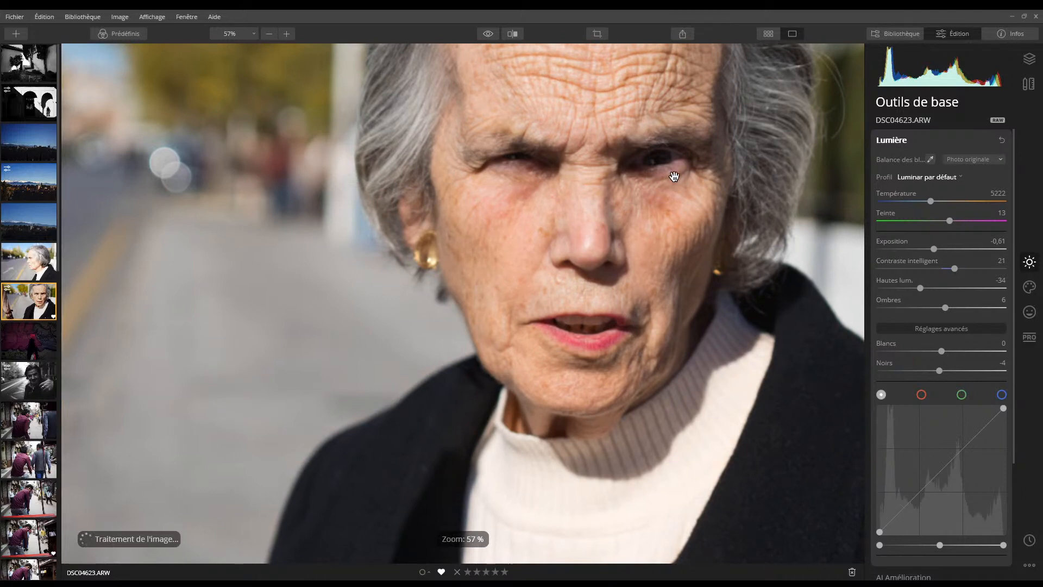
scroll(646, 158, up, 1)
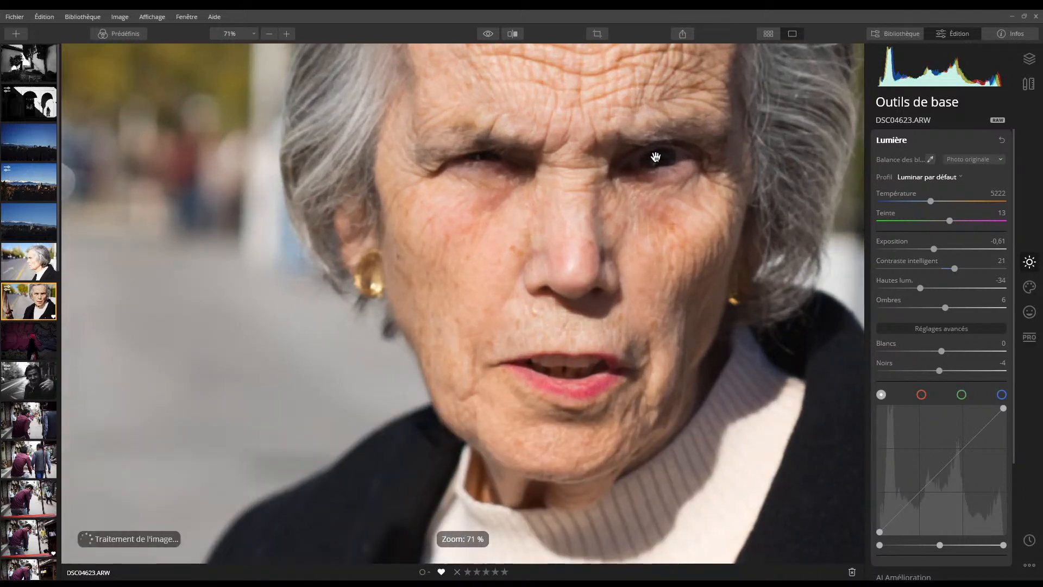
scroll(622, 201, up, 1)
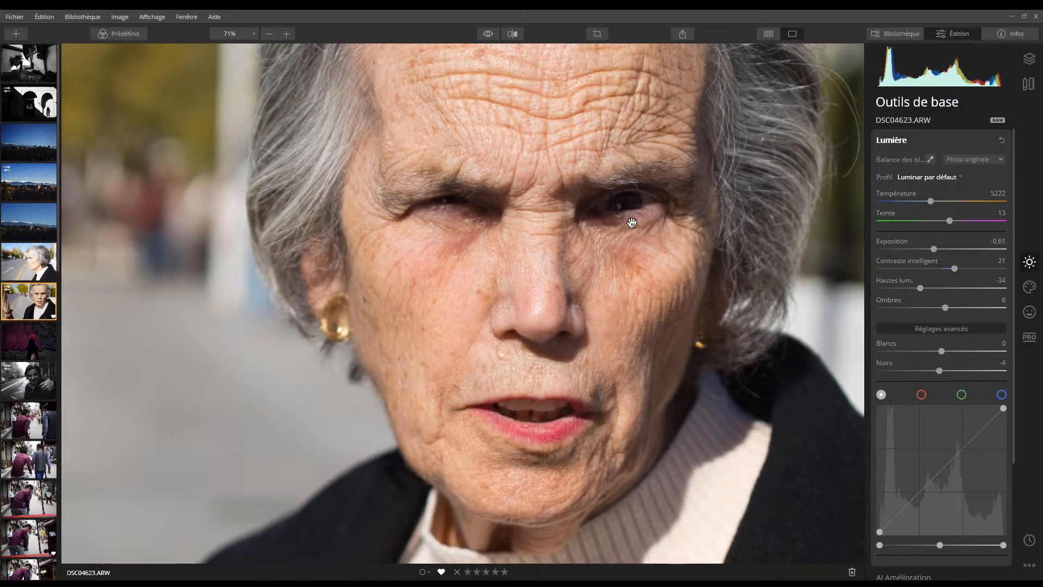
click(254, 36)
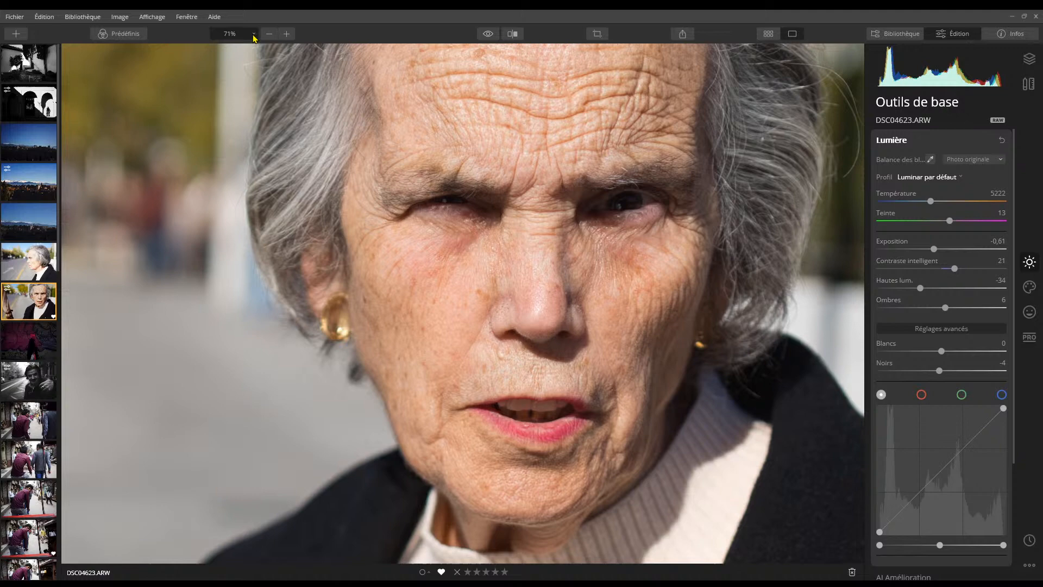
click(230, 85)
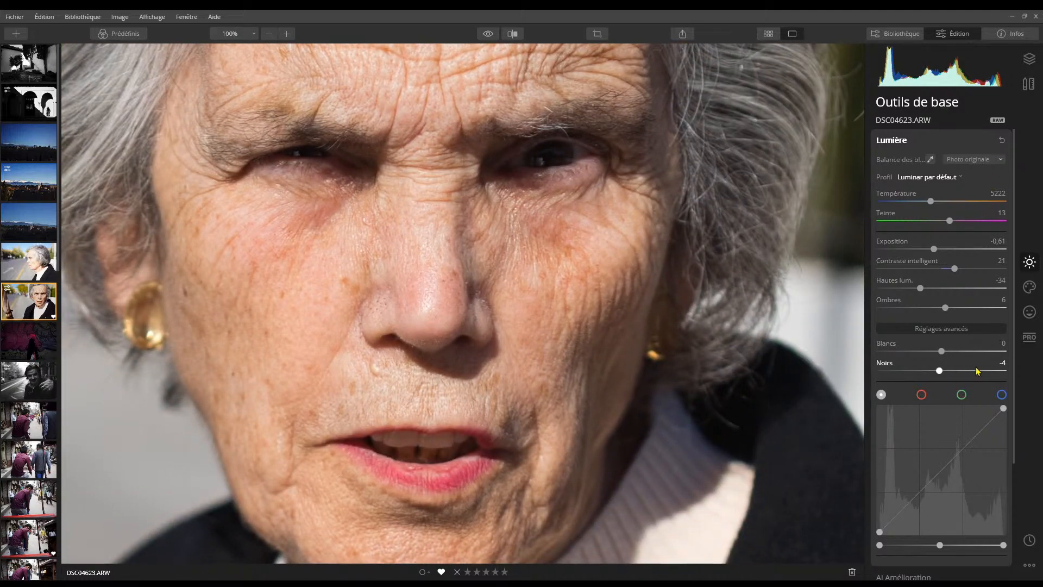
scroll(1005, 458, down, 3)
scroll(1004, 458, down, 2)
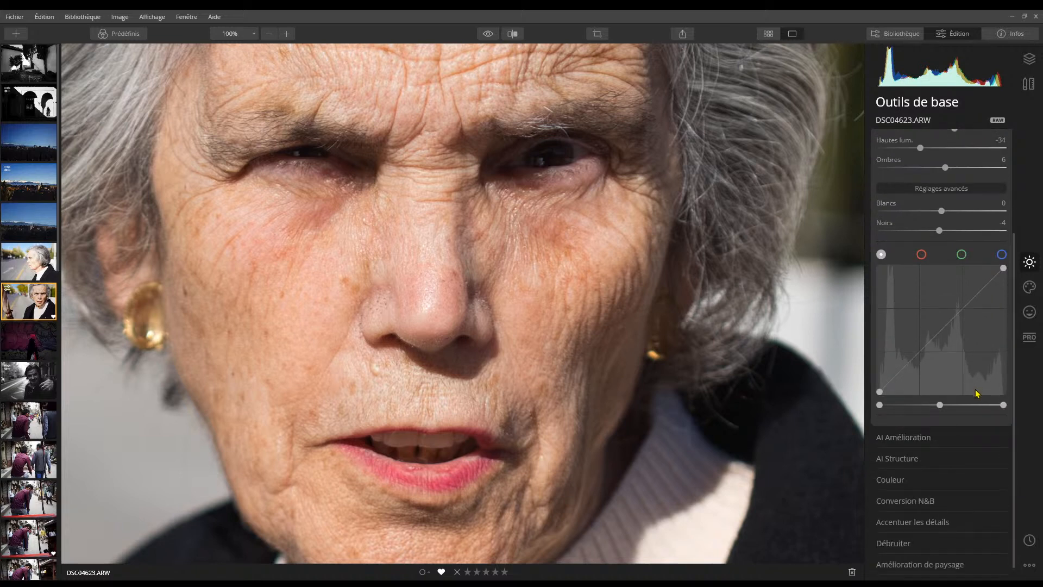
Step: In AI Amélioration, try the Embellisseur de ciel IA, return it to 0, and set AI Accent to 7
scroll(924, 233, up, 5)
click(924, 140)
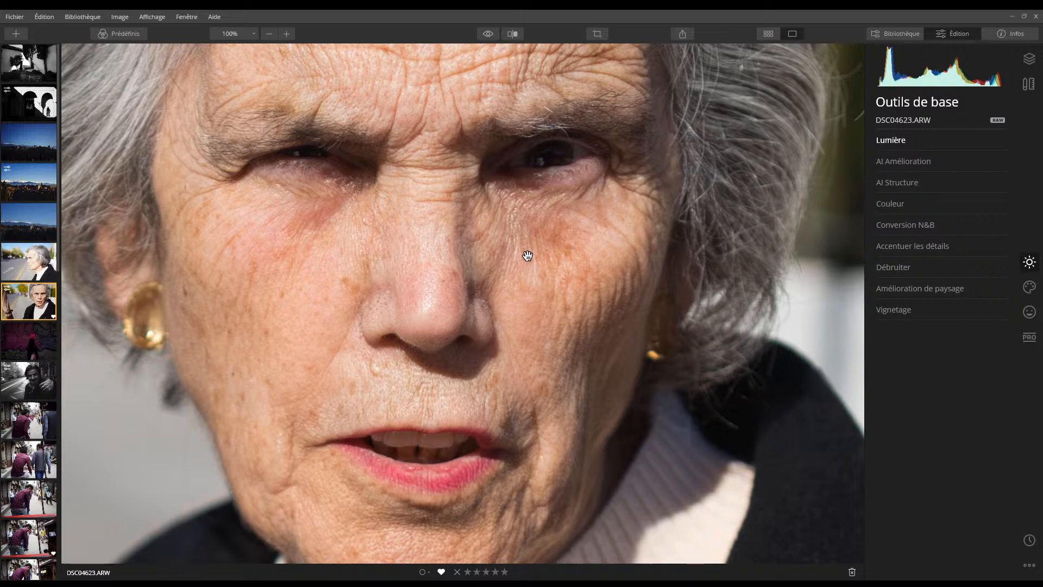
click(449, 263)
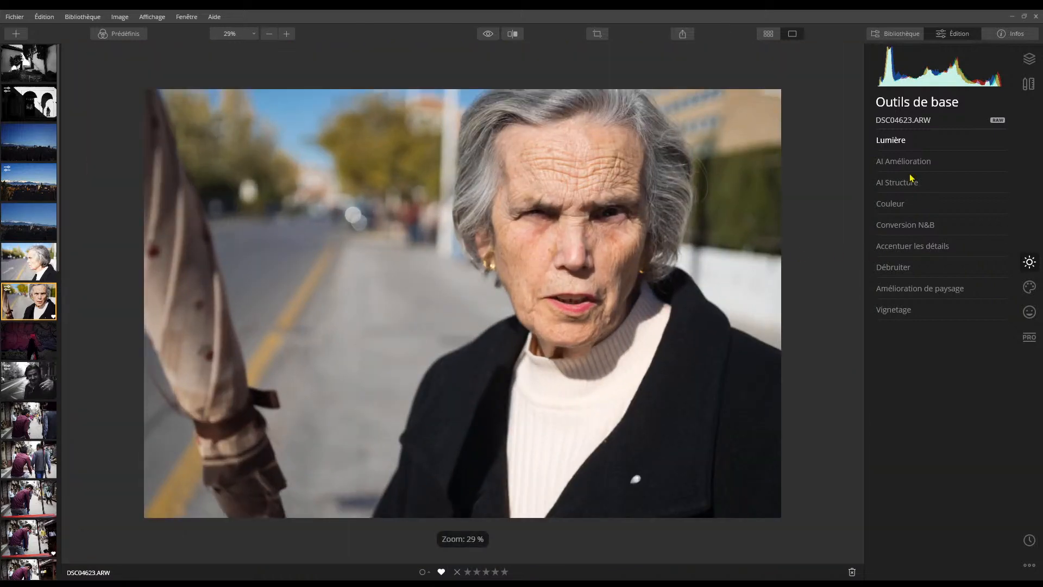
click(913, 163)
mouse_move(903, 186)
mouse_down()
mouse_move(966, 190)
mouse_move(907, 202)
mouse_up()
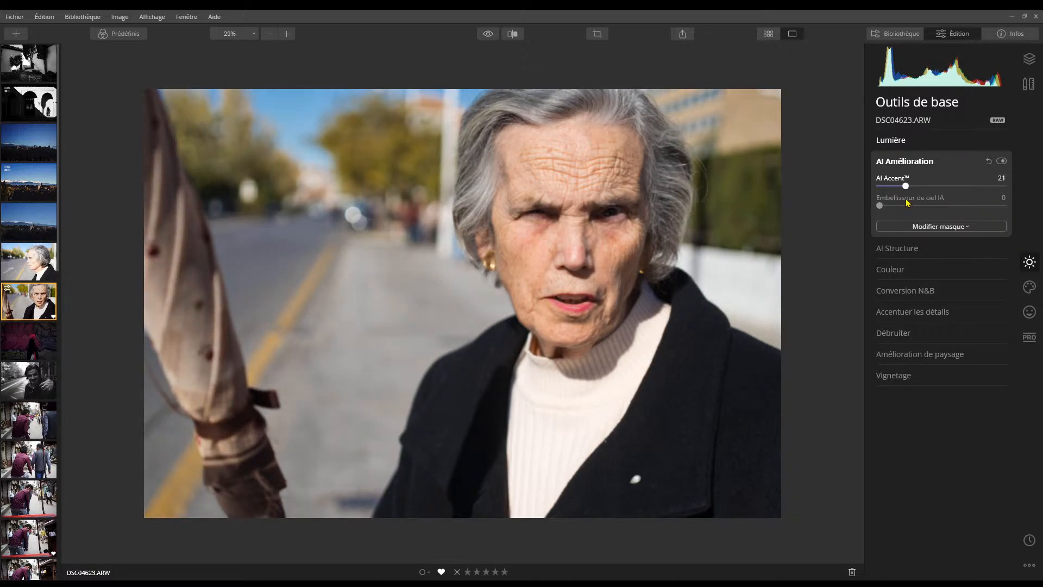
click(893, 205)
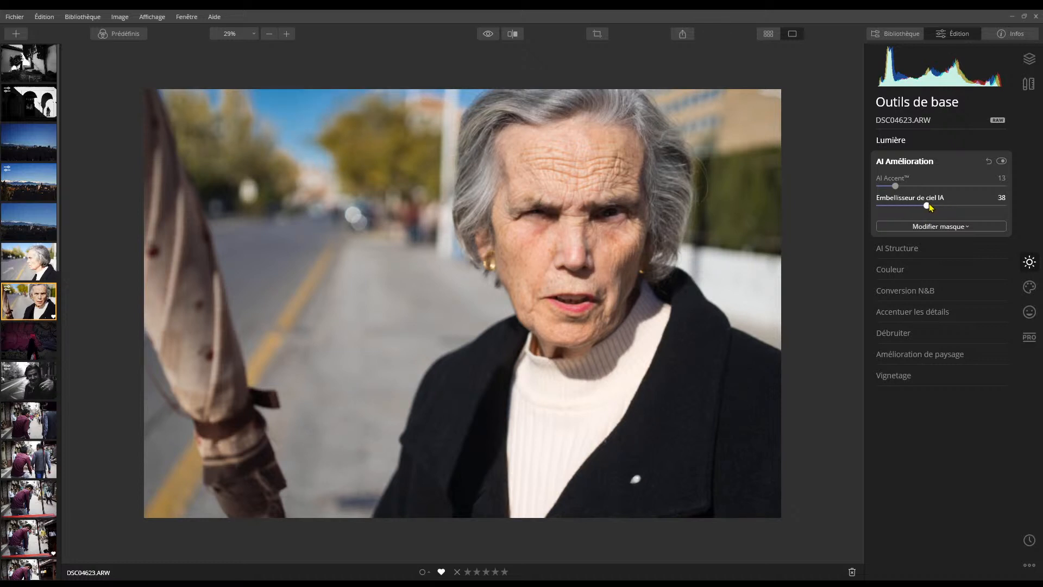
click(877, 206)
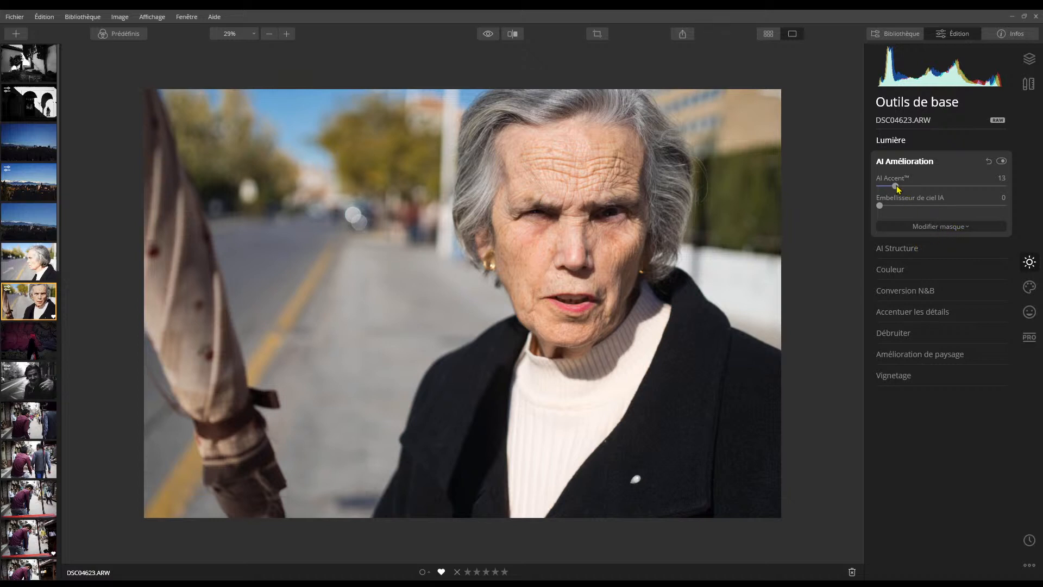
mouse_move(898, 189)
mouse_down()
mouse_move(964, 185)
mouse_move(892, 200)
mouse_up()
Step: Add a radial mask centred on the woman's face to AI Amélioration and set AI Accent to 67
click(924, 250)
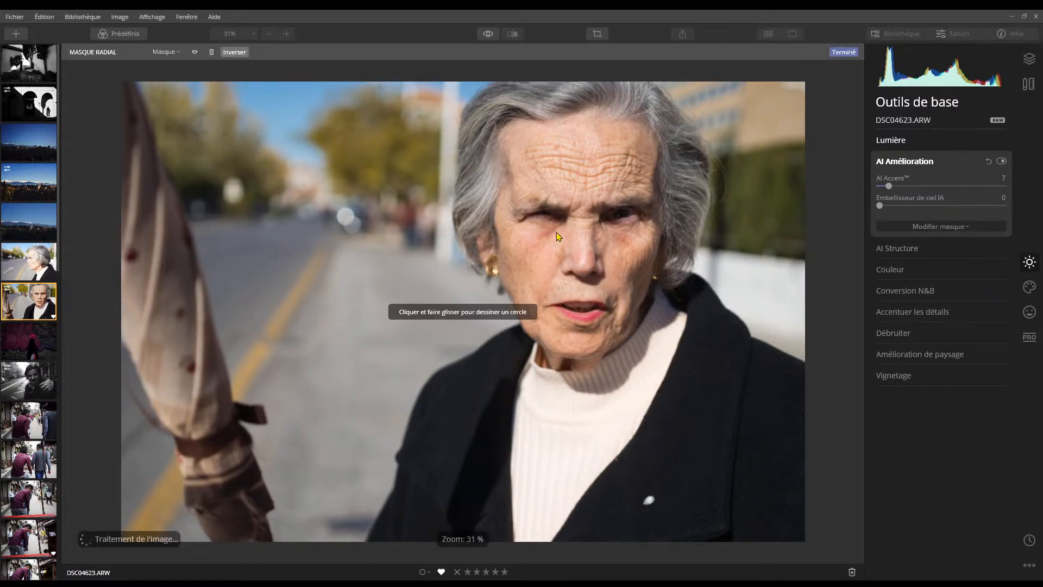
mouse_move(492, 250)
mouse_down()
mouse_move(605, 298)
mouse_move(578, 261)
mouse_up()
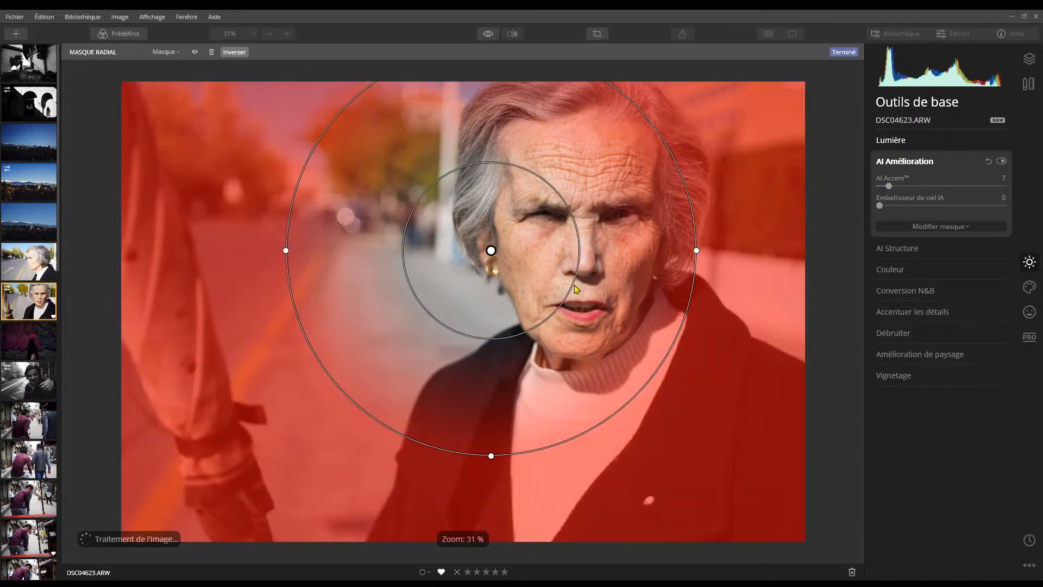
drag(492, 251, 573, 220)
drag(889, 186, 963, 191)
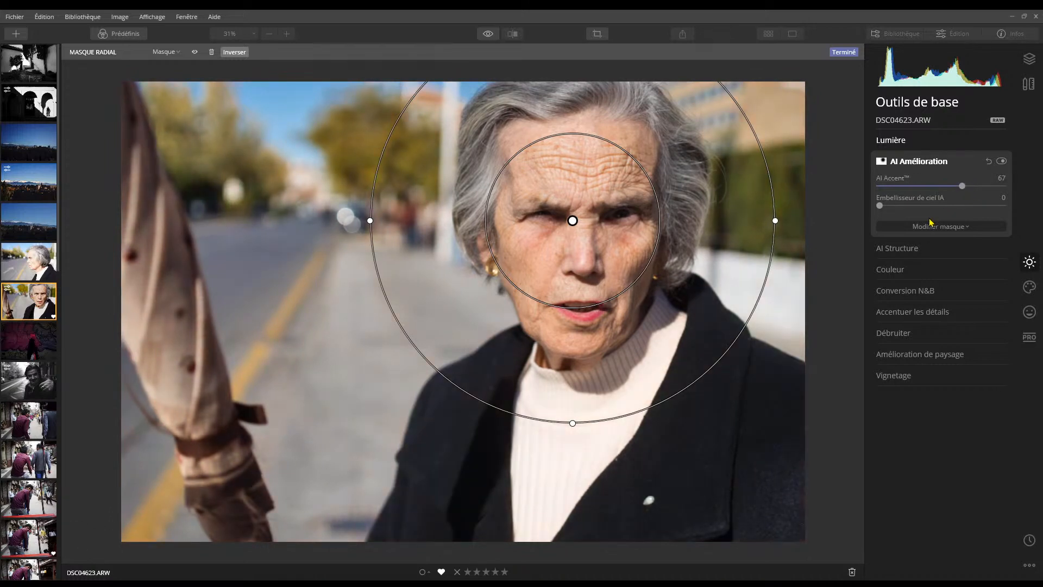
Step: Try AI Structure with Quantité at 86, inspect the face at 66%, and reduce Quantité to 11
click(913, 251)
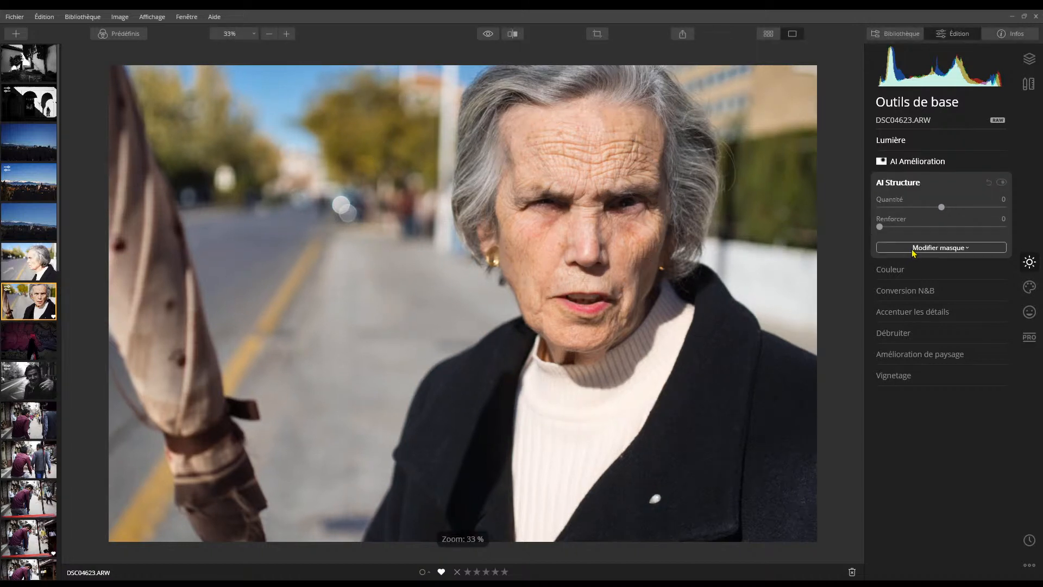
mouse_move(980, 206)
mouse_down()
mouse_move(941, 208)
mouse_move(1009, 209)
mouse_move(988, 210)
mouse_up()
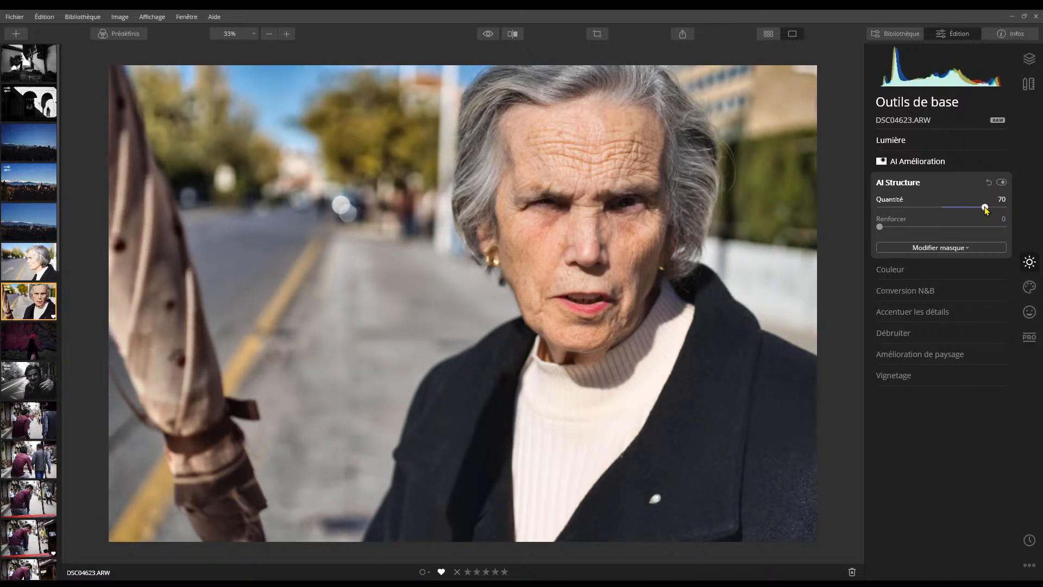
drag(988, 210, 995, 207)
click(796, 514)
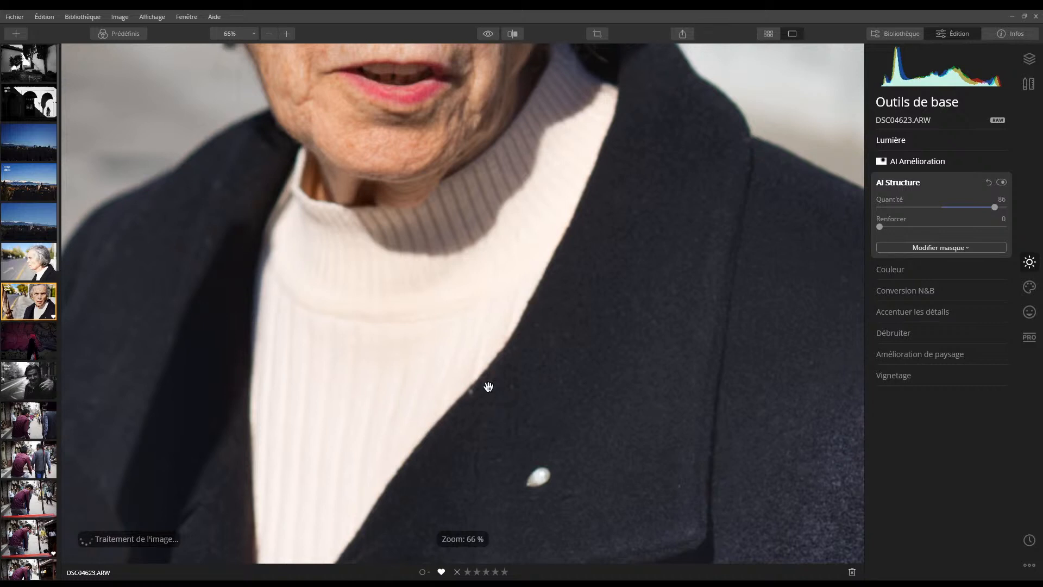
drag(439, 190, 586, 438)
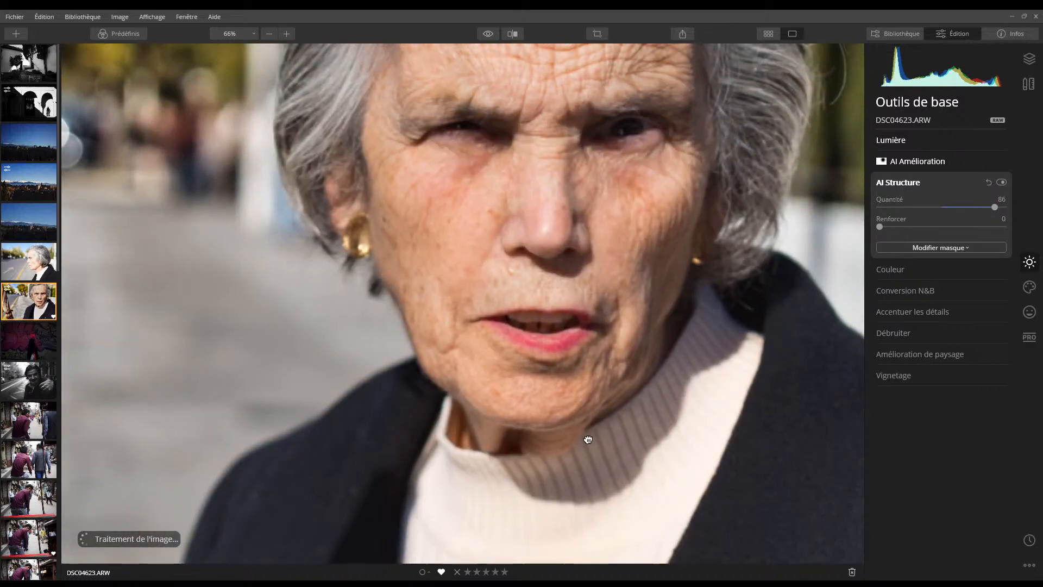
drag(587, 191, 546, 221)
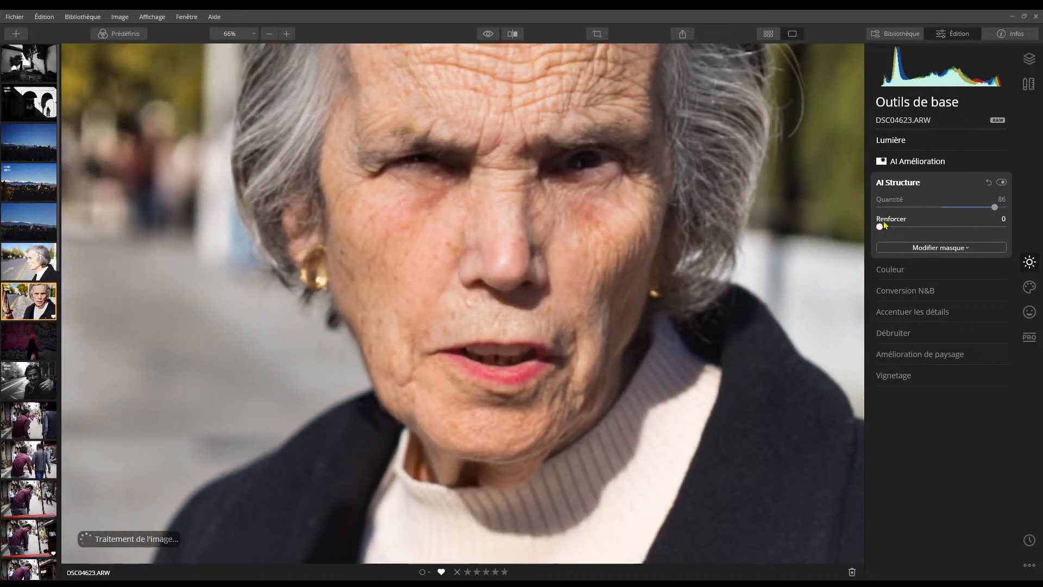
click(949, 207)
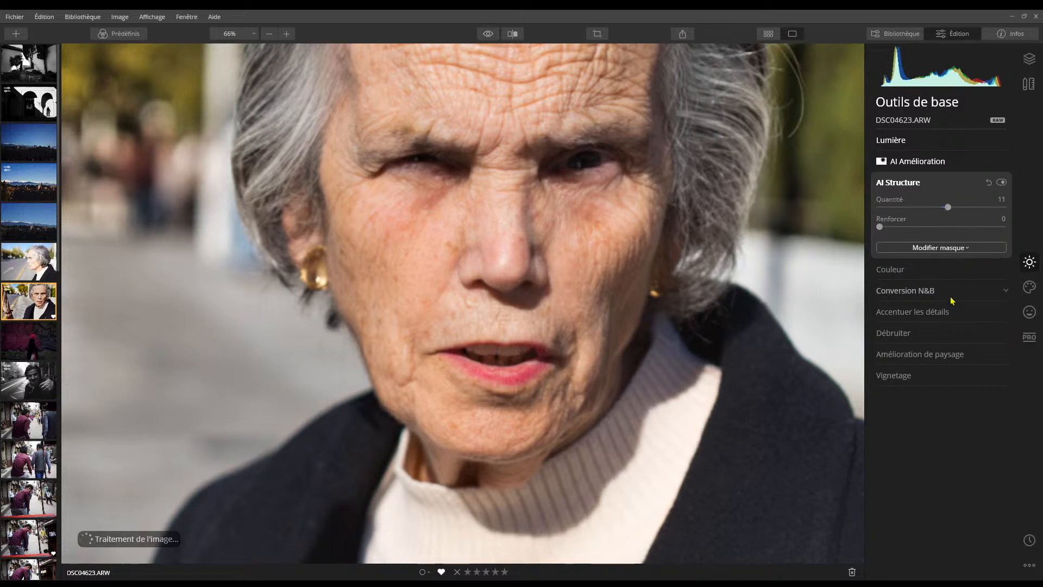
Step: In Accentuer les détails, set Détails fins to 15 and Détails moyens to 8, and check the face at 100%
click(915, 311)
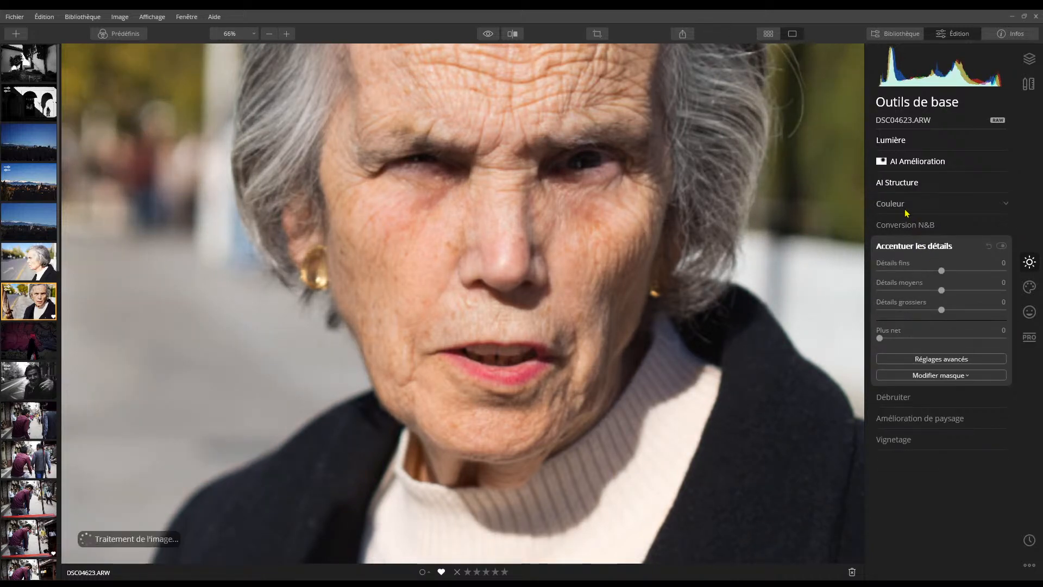
drag(945, 275, 948, 291)
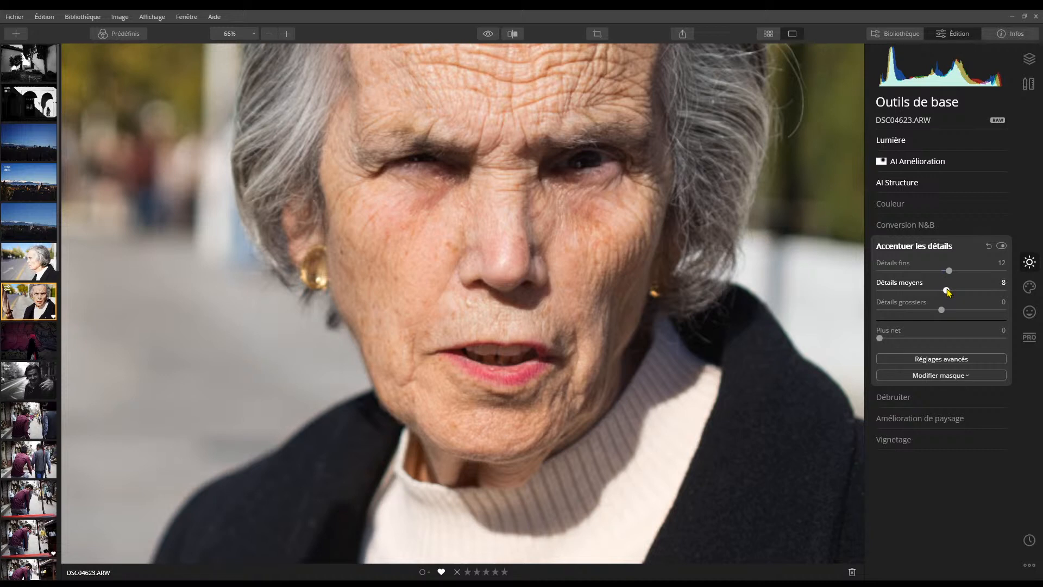
drag(949, 270, 951, 270)
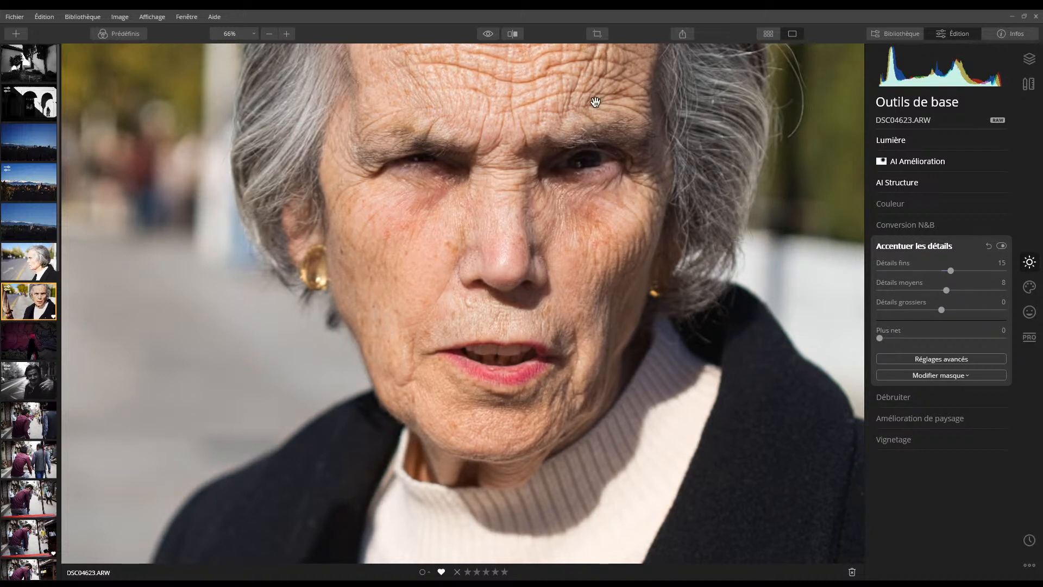
click(287, 33)
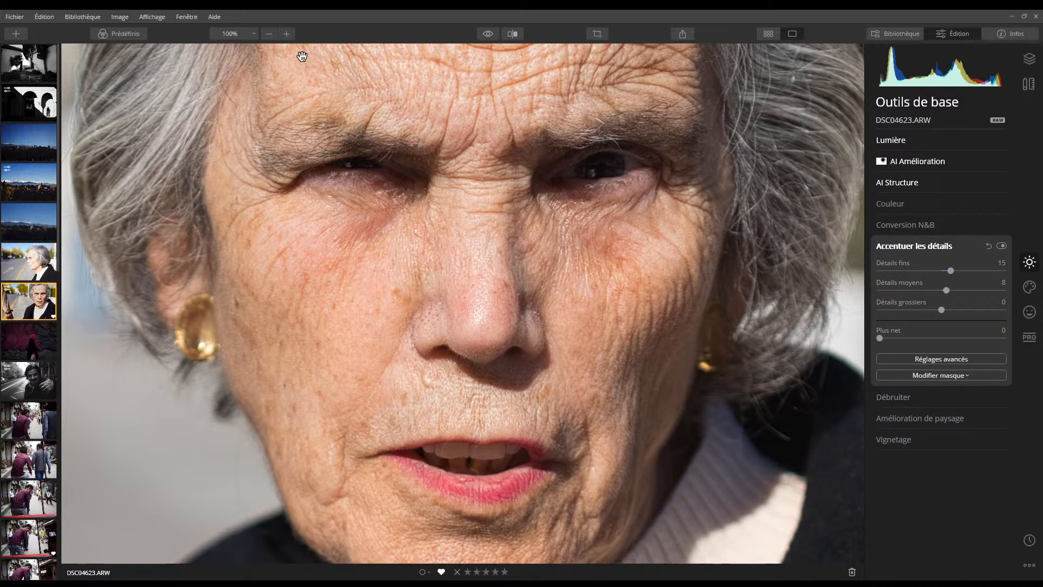
click(269, 35)
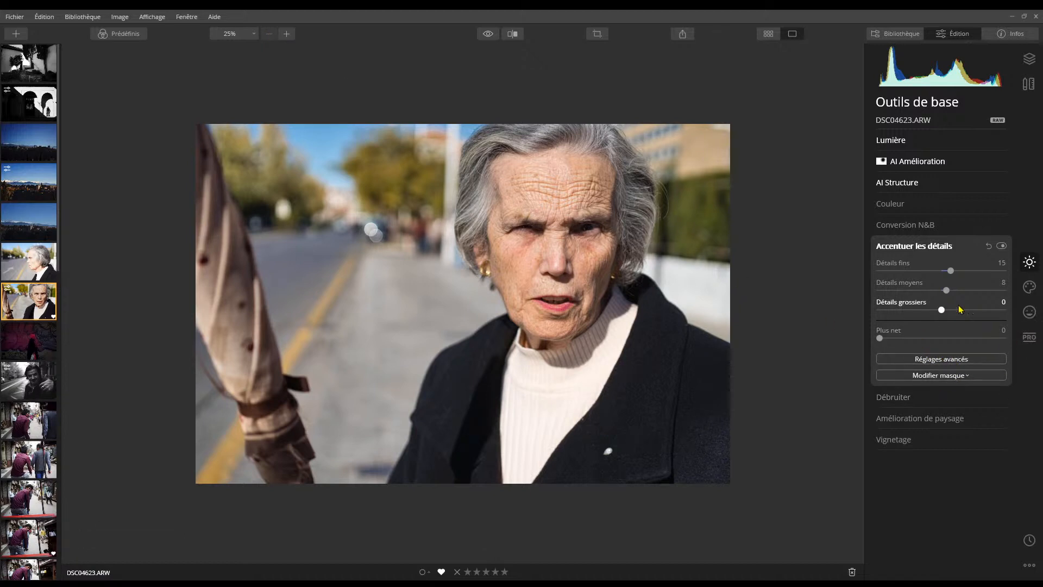
Step: In AI Amélioration de peau, enable Élimination des défauts de la peau AI, set Quantité to 100, and compare the face without the effect
click(1028, 313)
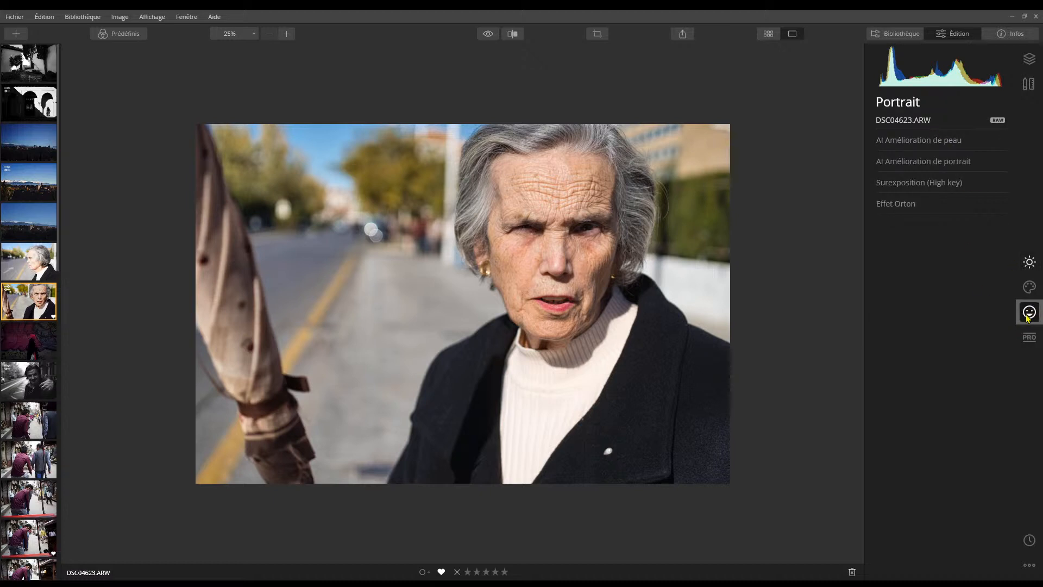
scroll(580, 220, up, 3)
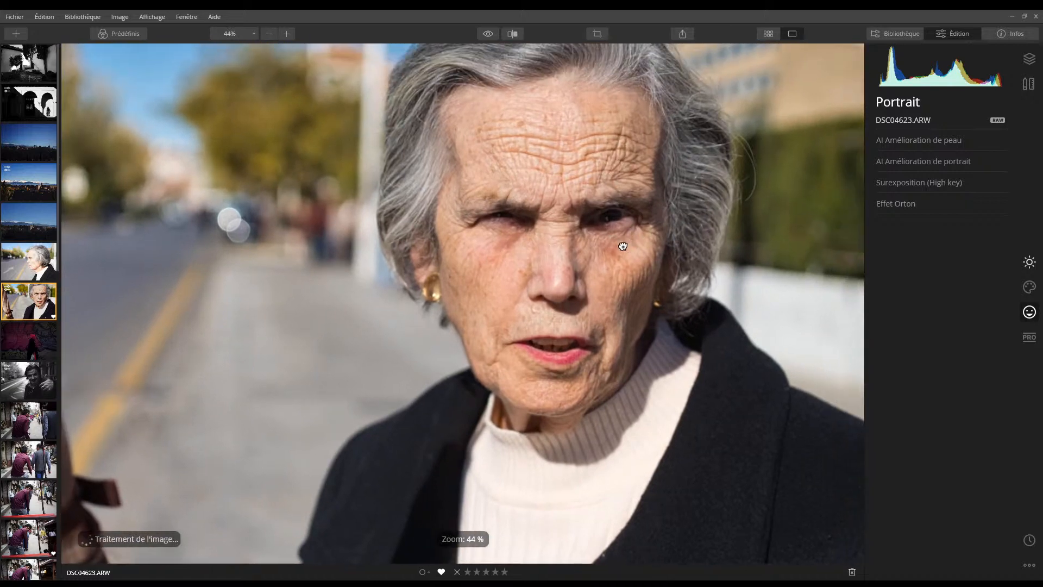
click(950, 140)
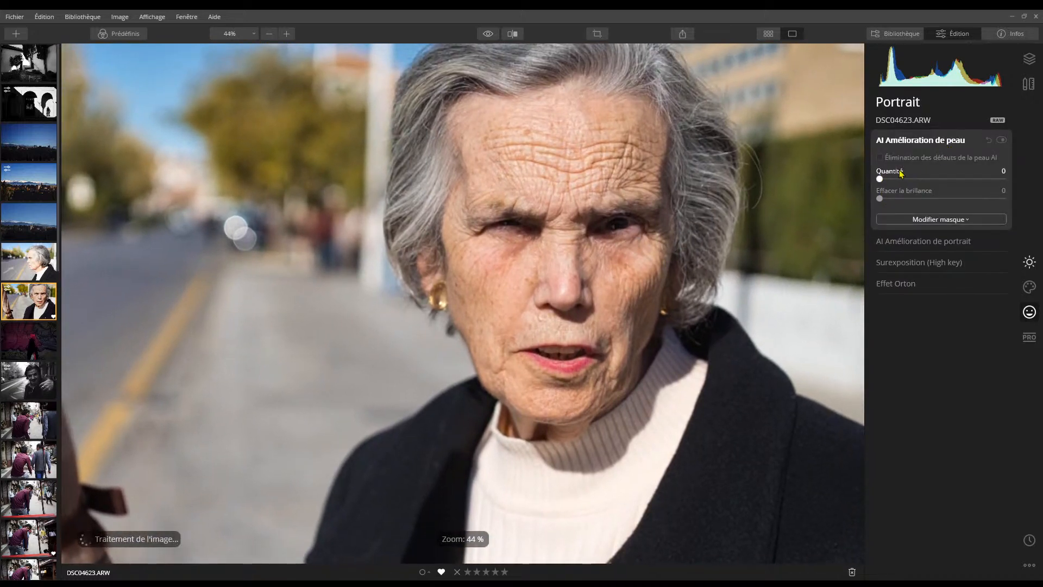
click(880, 158)
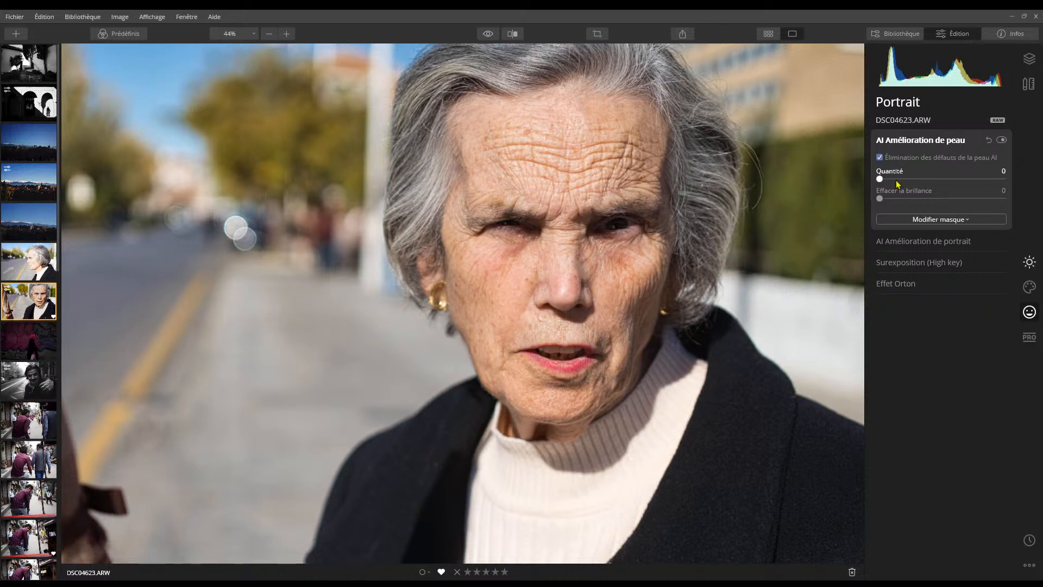
drag(898, 183, 1008, 185)
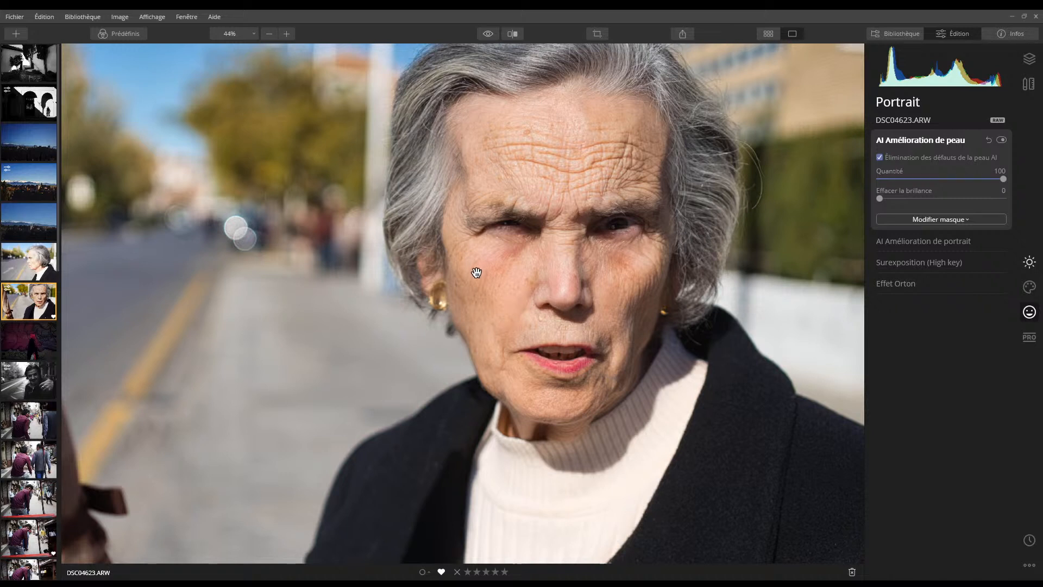
click(1003, 141)
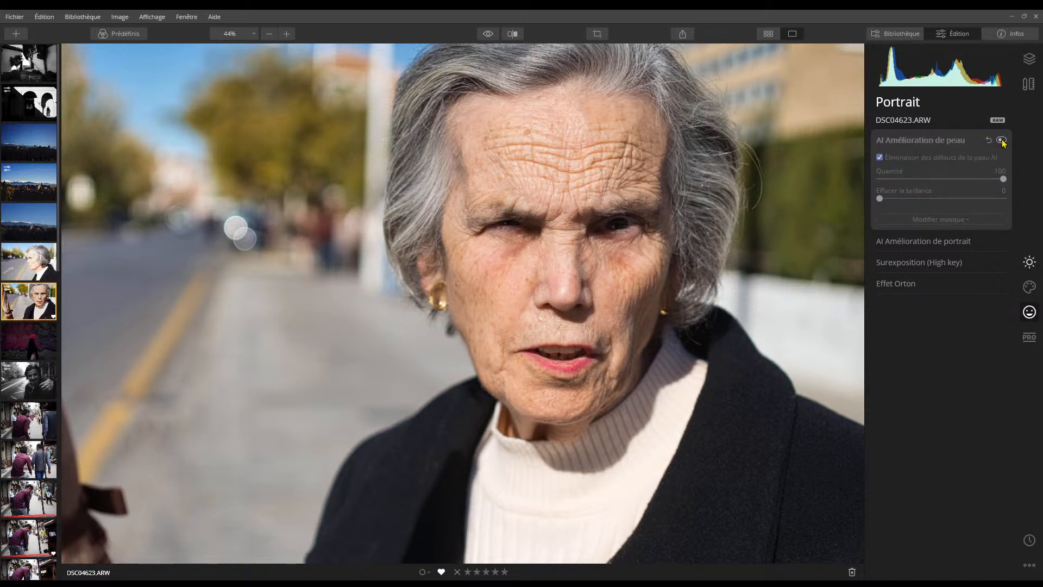
click(1001, 140)
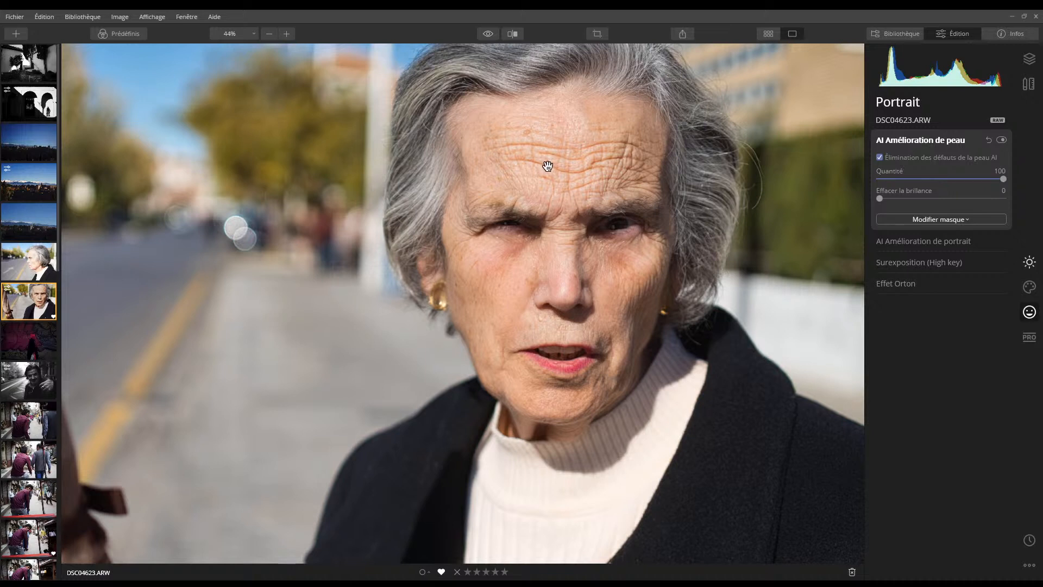
Step: In AI Amélioration de portrait, set Visage lumière to 18 and Visage mince 2.0 to 49
click(918, 247)
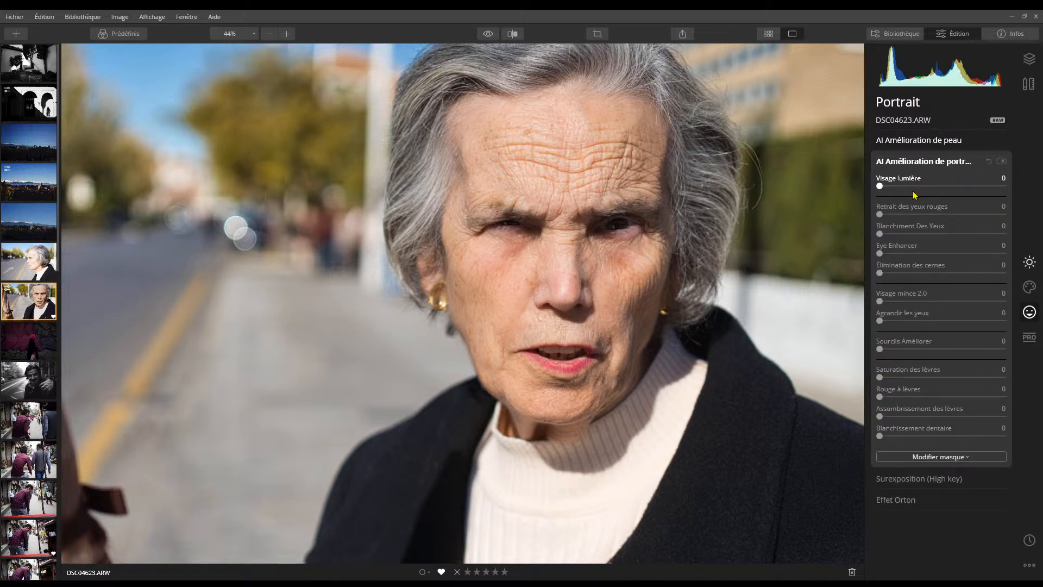
drag(917, 188, 925, 187)
mouse_move(908, 187)
mouse_down()
mouse_move(990, 187)
mouse_move(913, 186)
mouse_move(900, 199)
mouse_up()
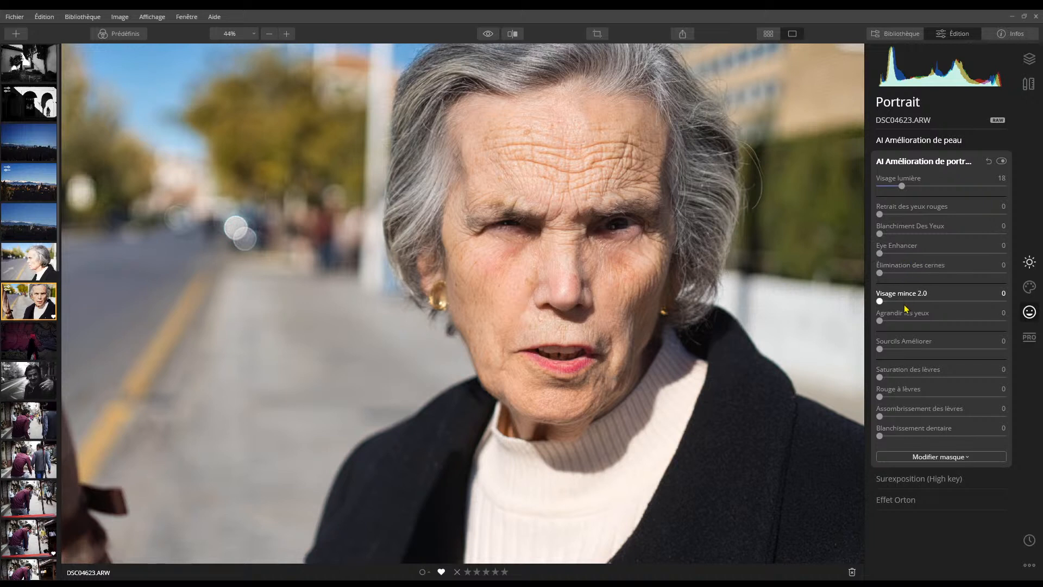
drag(910, 302, 936, 306)
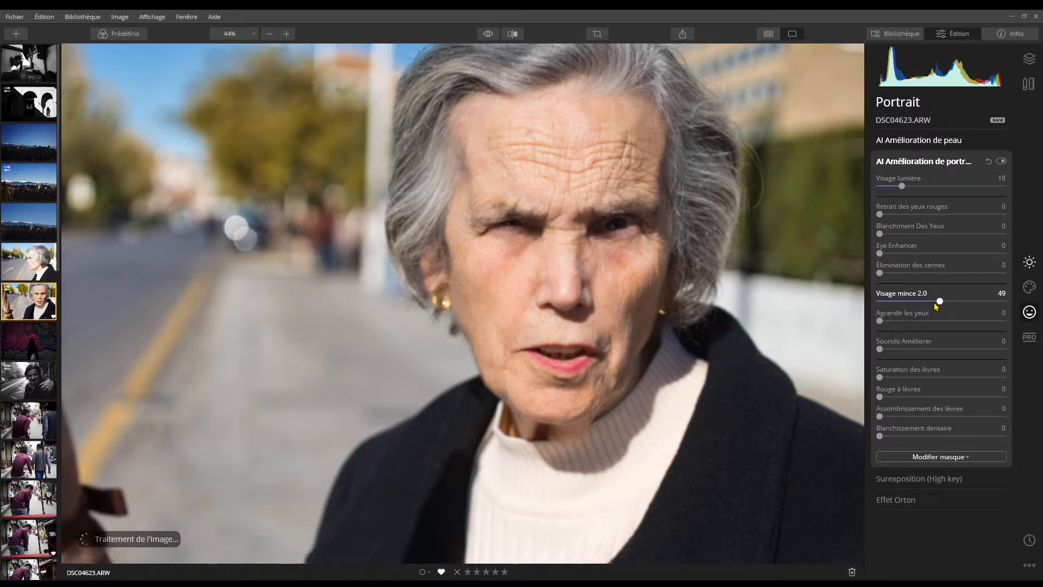
click(588, 303)
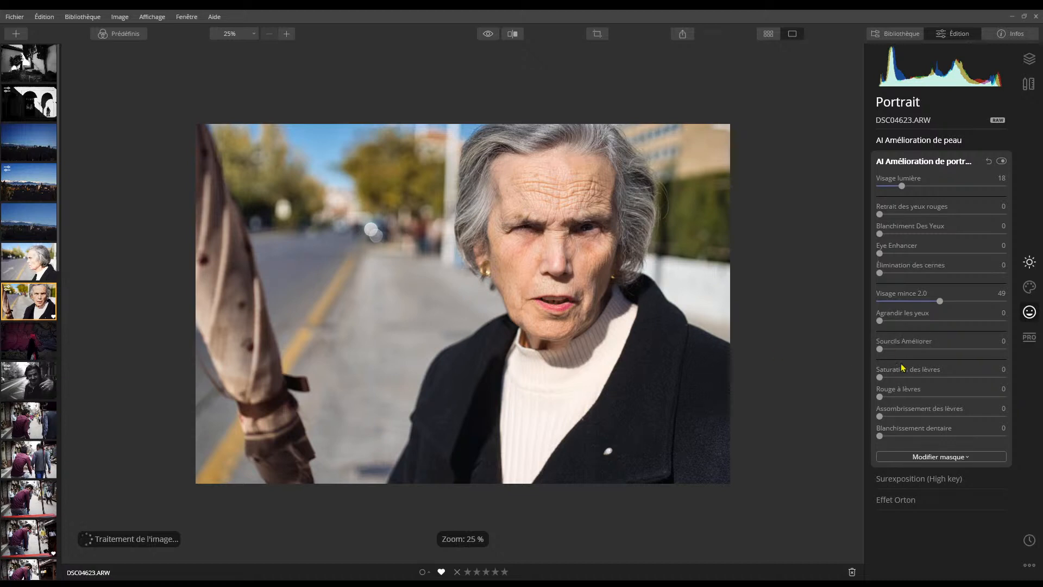
Step: Apply Surexposition (High key) to the portrait with Quantité at 18
click(919, 479)
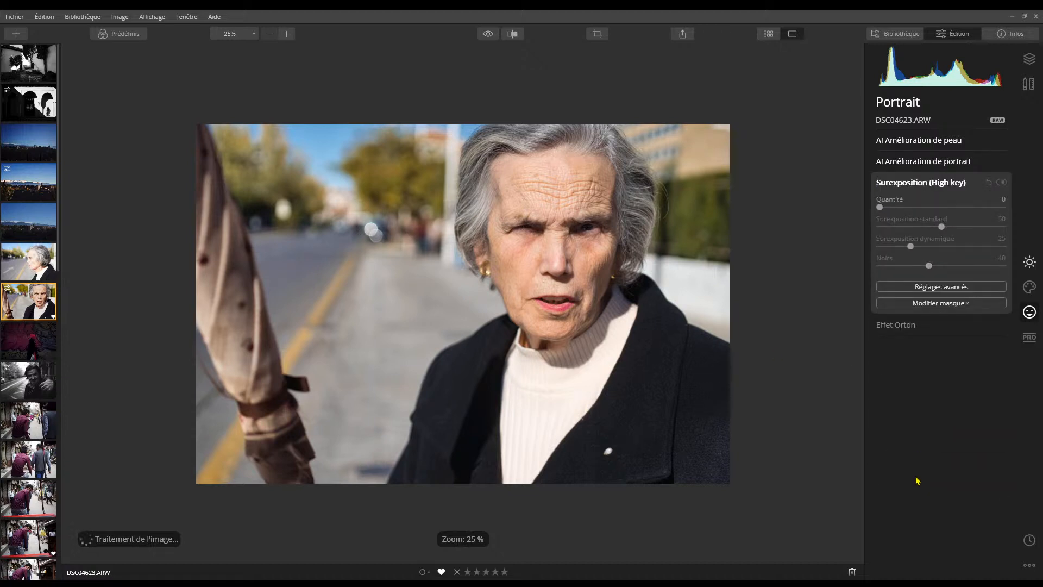
drag(880, 207, 901, 207)
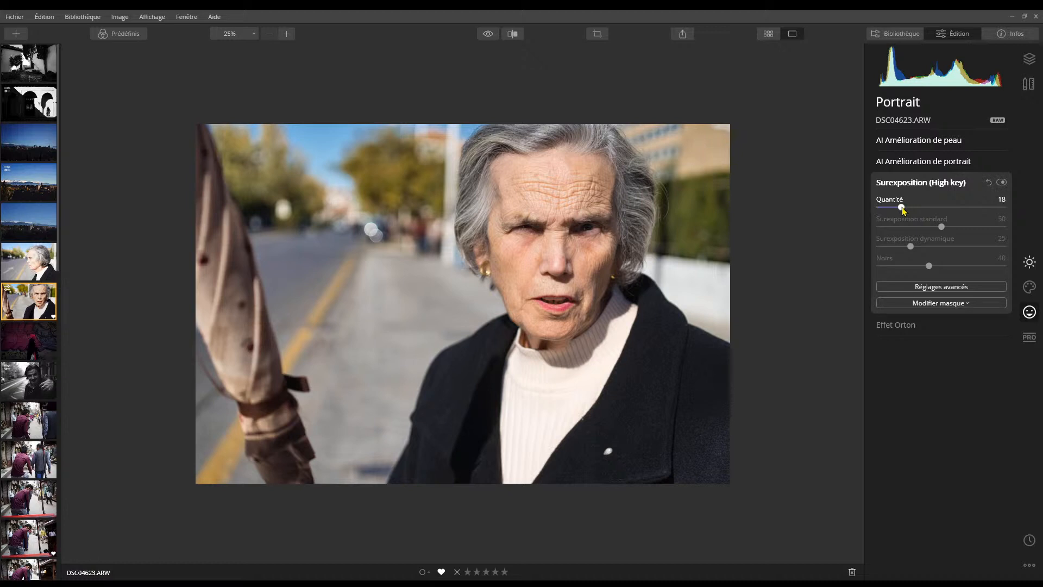
Step: Show the Professionel tools and look over the Contraste avancé settings
click(1021, 345)
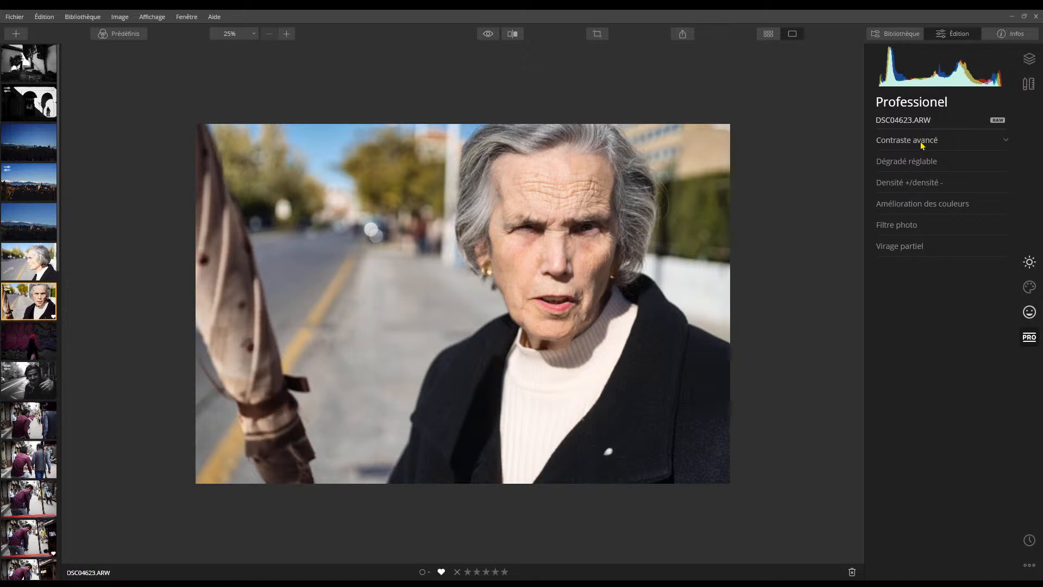
click(1006, 143)
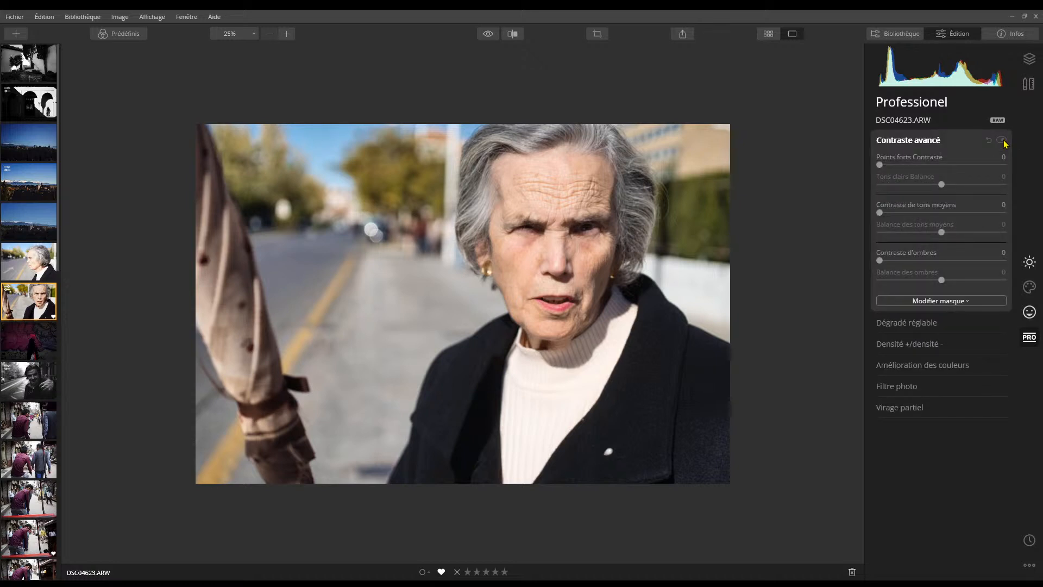
click(919, 145)
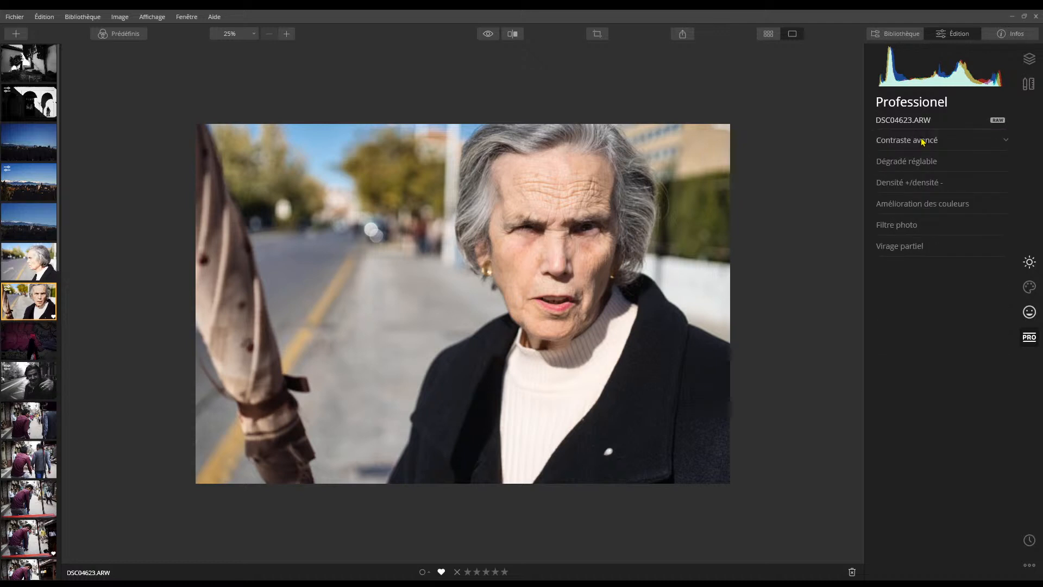
Step: Look over the settings of Dégradé réglable, Densité +/densité -, Amélioration des couleurs and Filtre photo without changing them
click(912, 145)
click(919, 324)
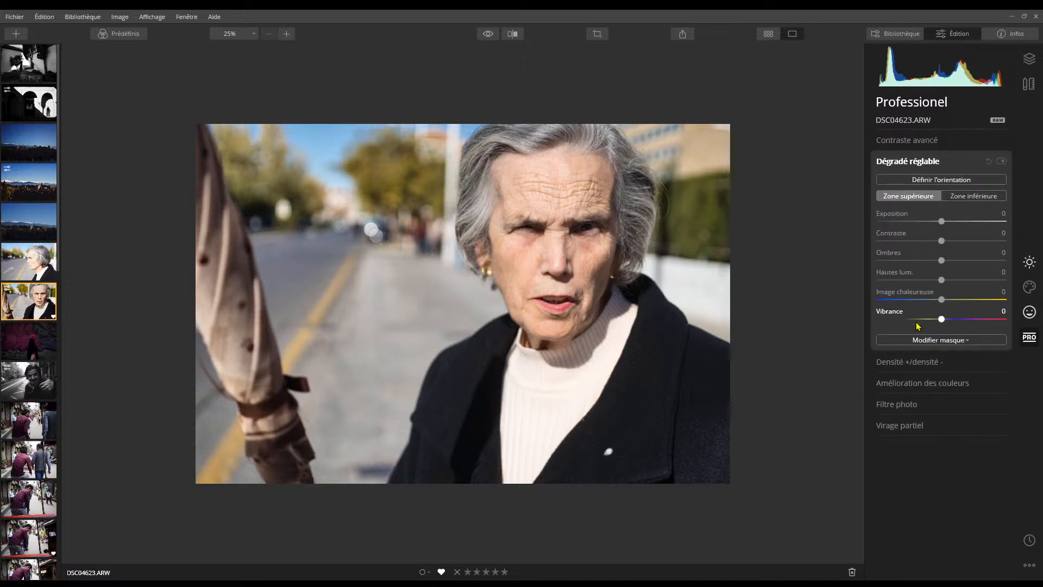
click(926, 363)
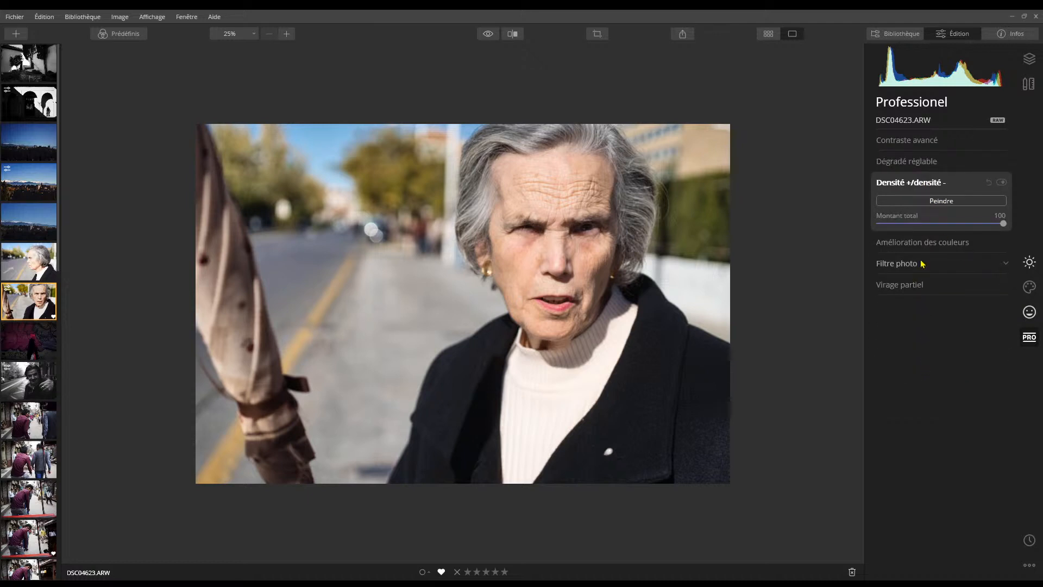
click(920, 243)
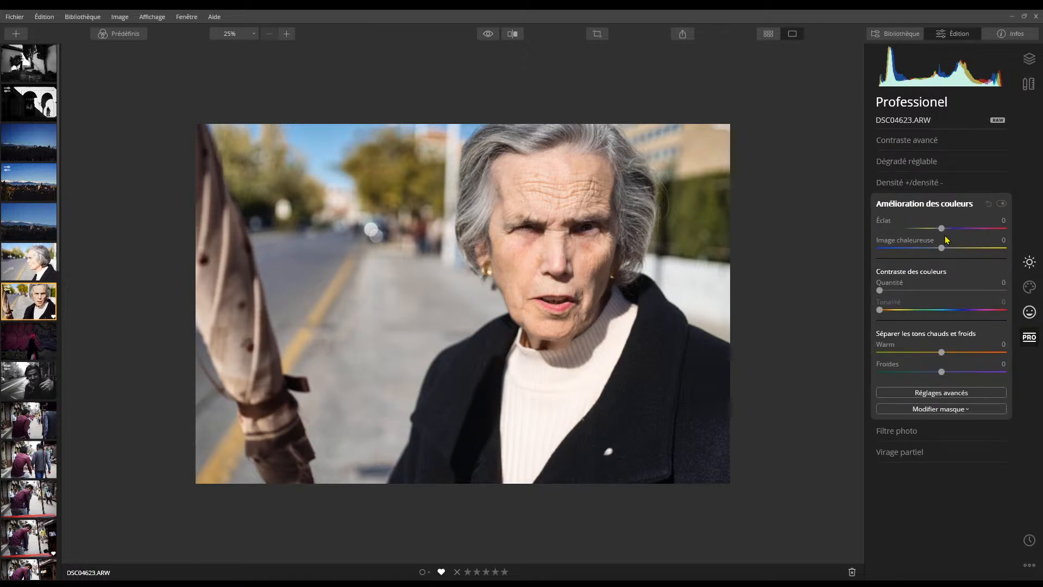
click(916, 432)
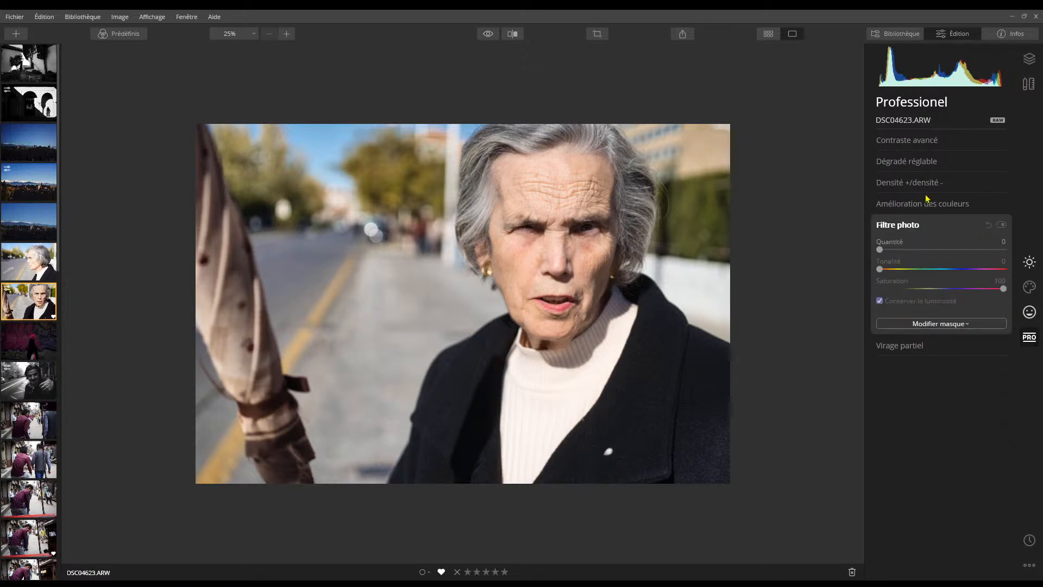
click(935, 210)
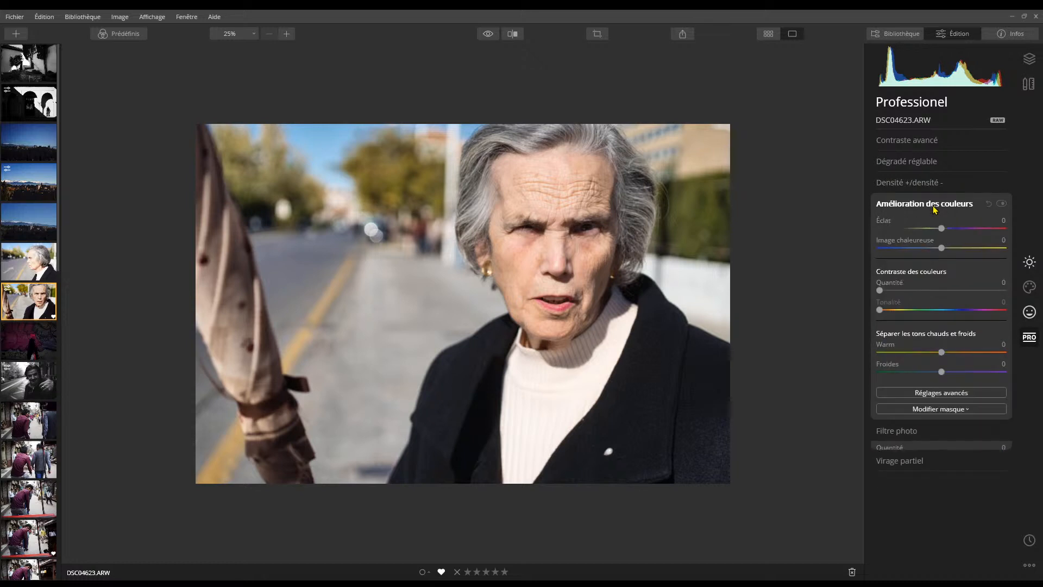
click(935, 209)
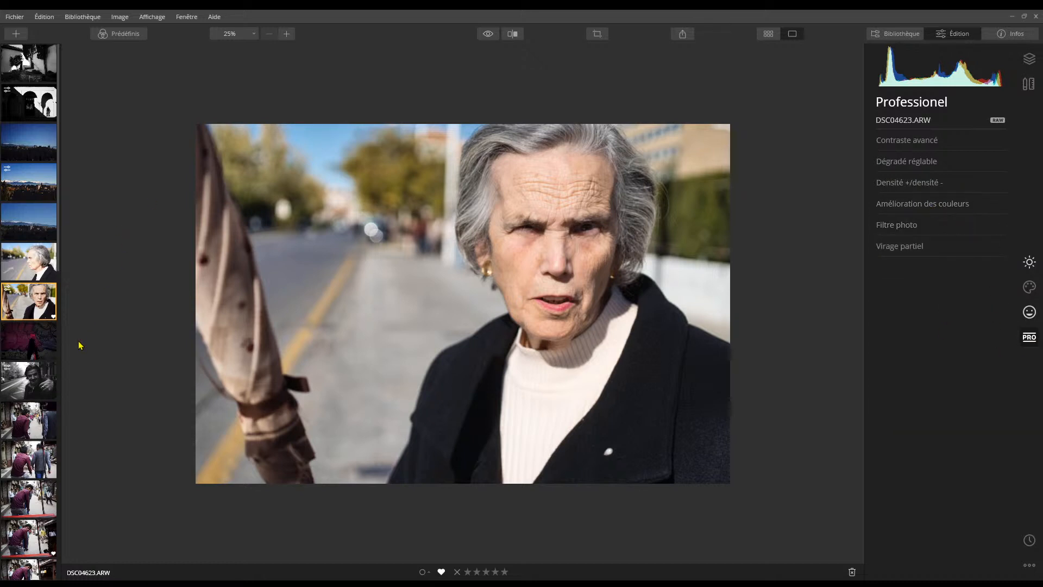
Step: Show the photo DSC04890.ARW of the man giving a thumbs-up and inspect his face up close
click(30, 381)
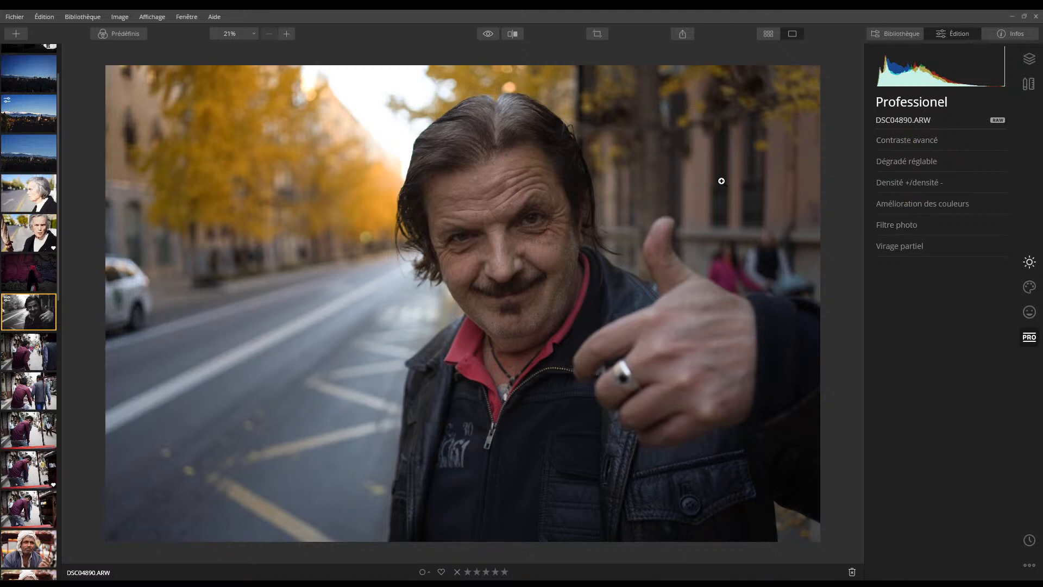
scroll(521, 226, up, 2)
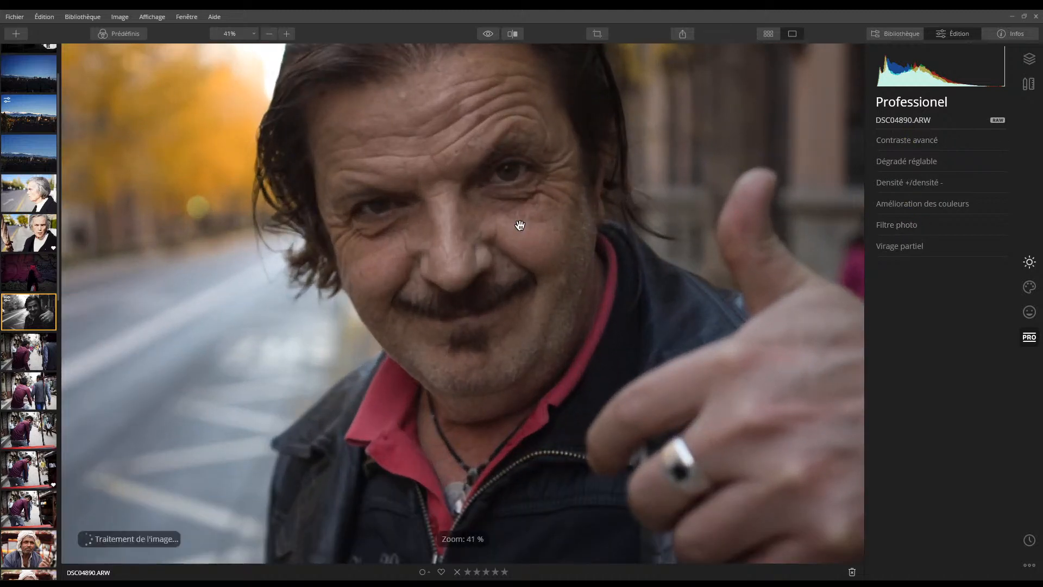
scroll(520, 226, down, 2)
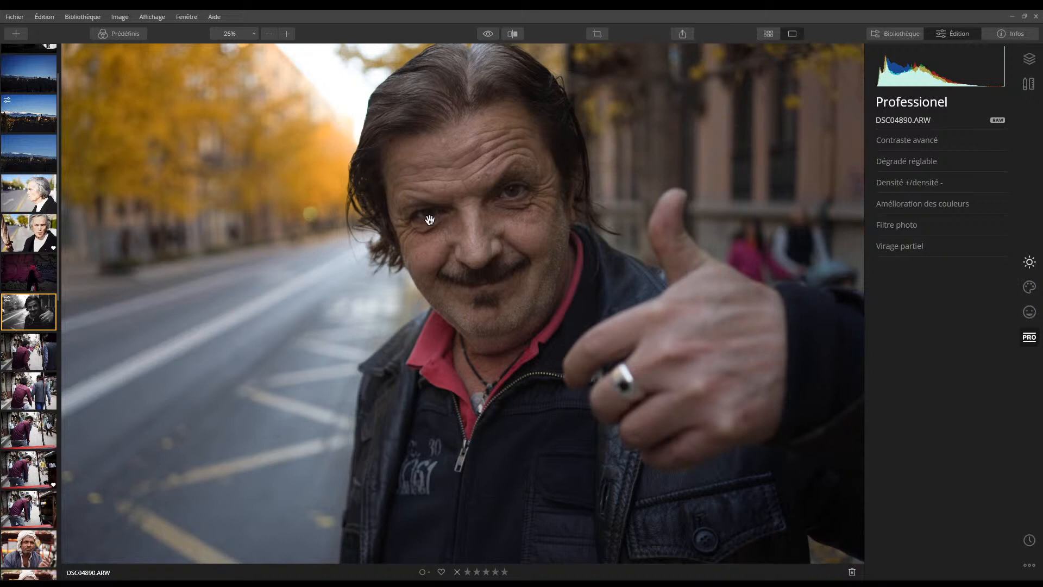
scroll(444, 234, down, 1)
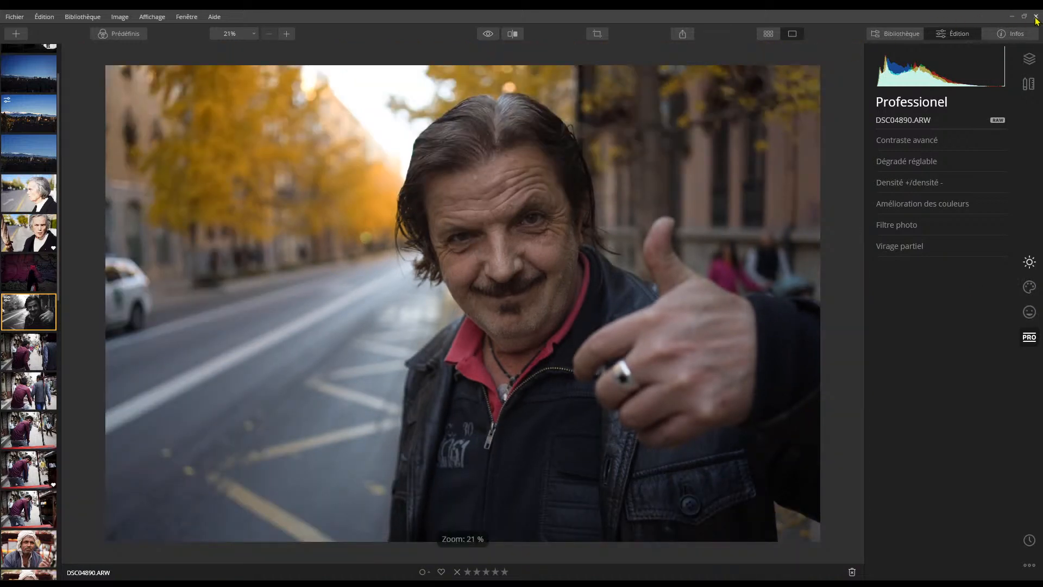
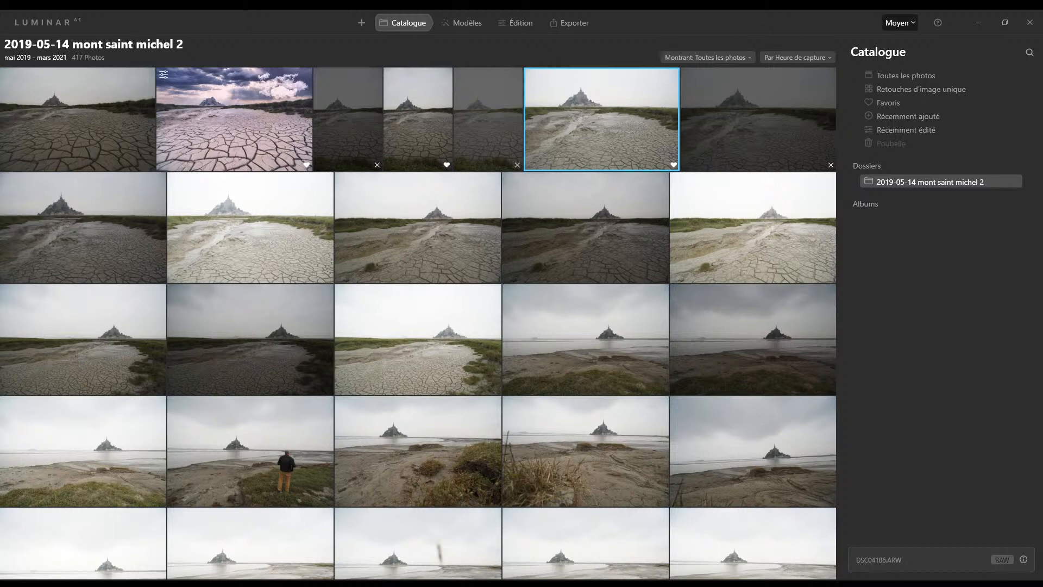
Step: In Luminar AI, set the catalogue thumbnail size to Petits and browse the photos in the folder 2019-05-14 mont saint michel 2
click(905, 47)
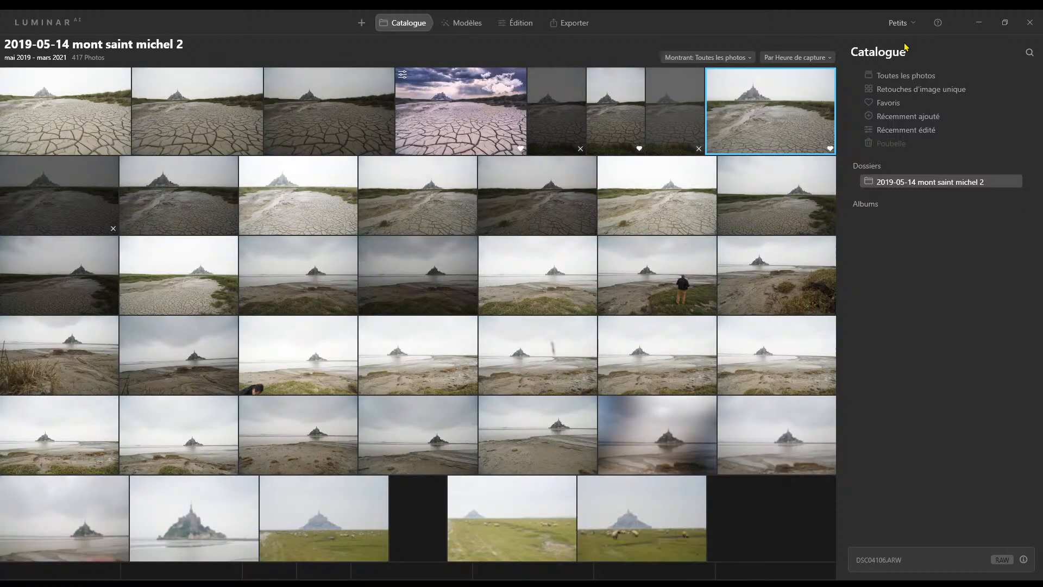
scroll(412, 373, down, 3)
scroll(412, 373, down, 5)
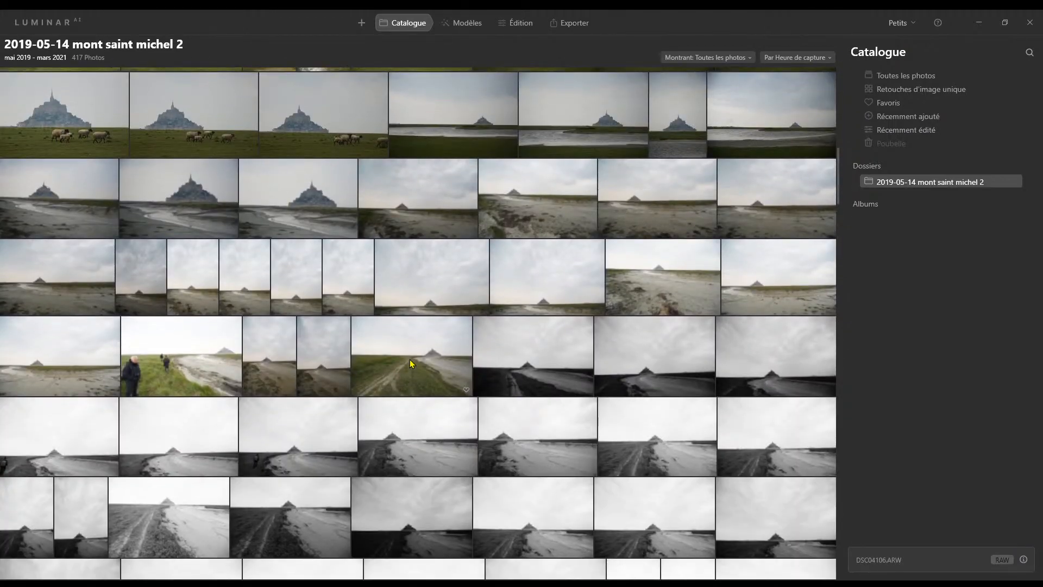
scroll(413, 362, up, 5)
scroll(546, 304, up, 2)
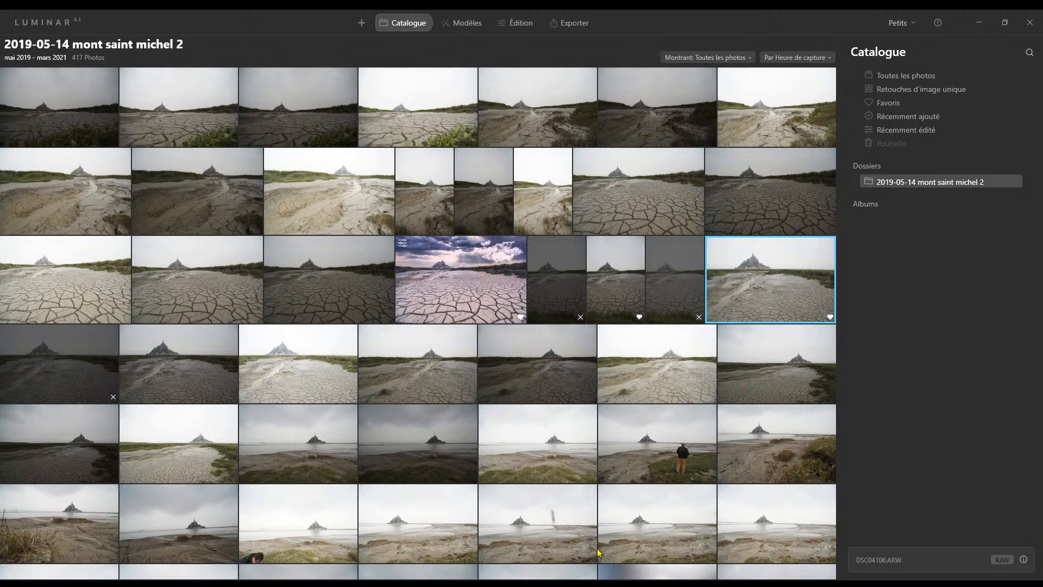
Step: Add the folder 000000000 test to the catalogue and open the portrait DSC09961.ARW of the smoking man in Édition
click(610, 530)
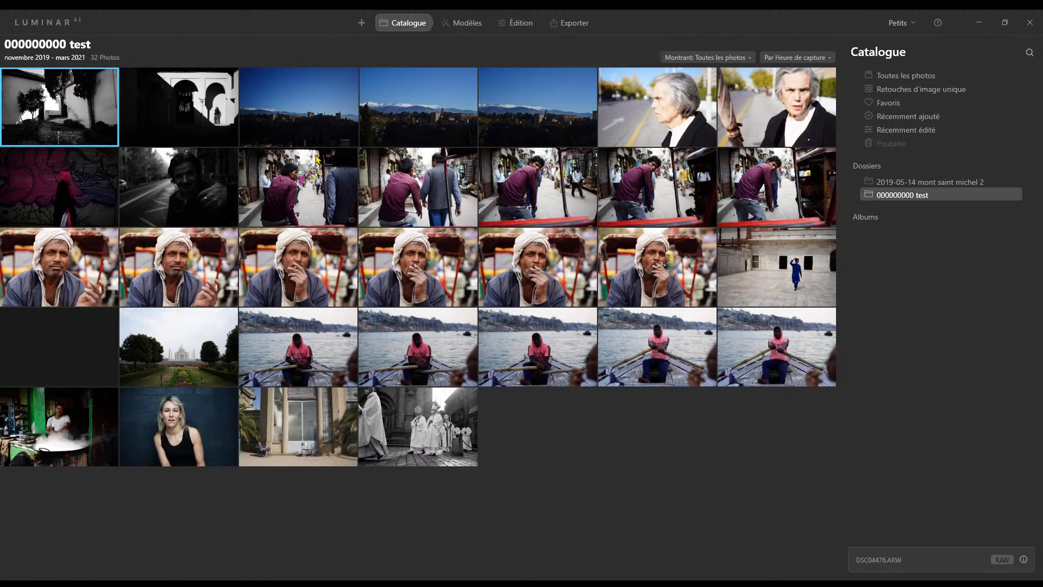
click(326, 116)
click(428, 115)
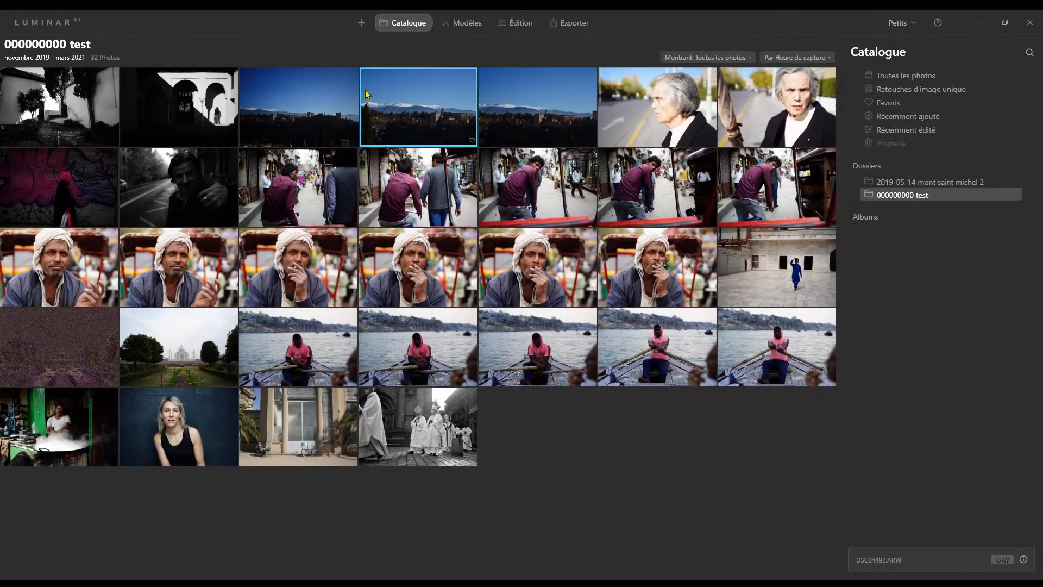
click(544, 125)
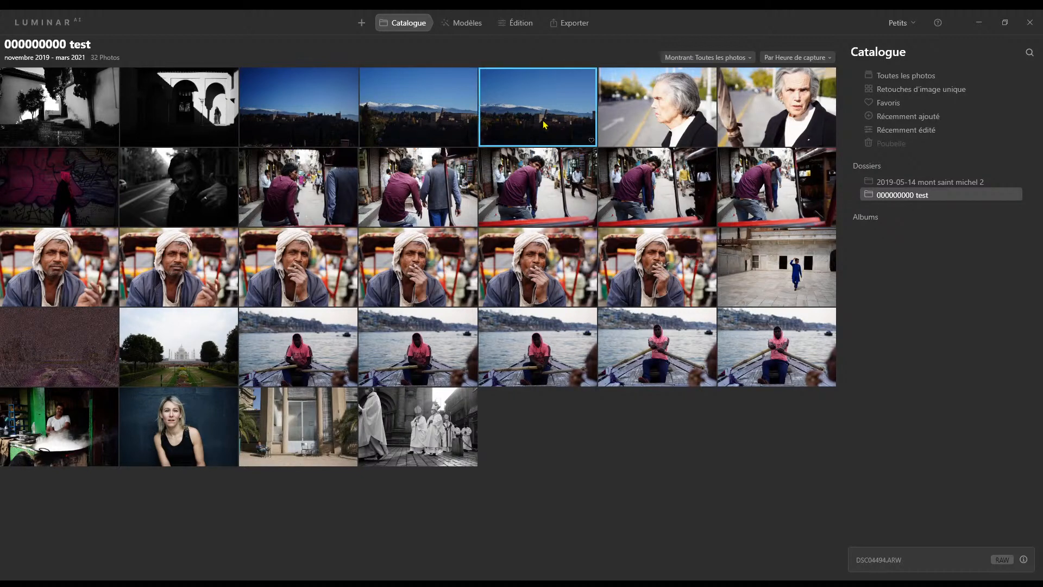
click(419, 277)
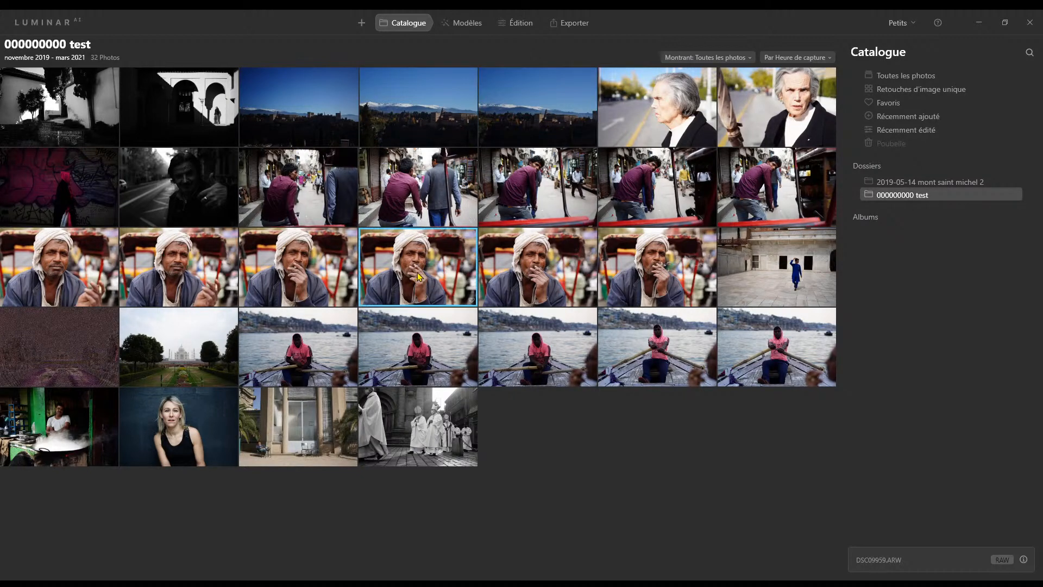
click(655, 265)
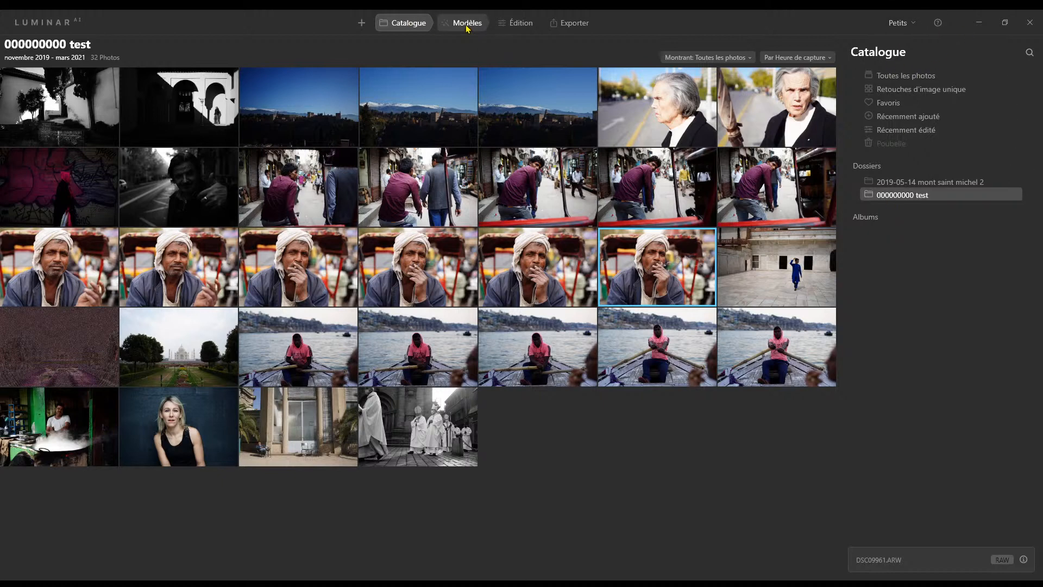
click(516, 26)
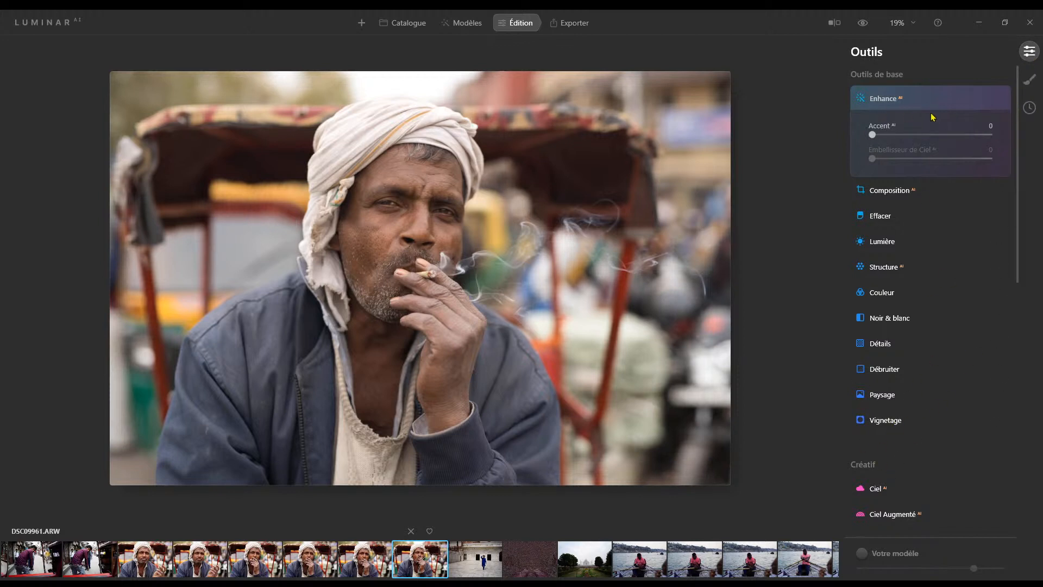
Step: Look through the Outils de base and examine the Paysage and Débruiter settings
scroll(892, 172, down, 2)
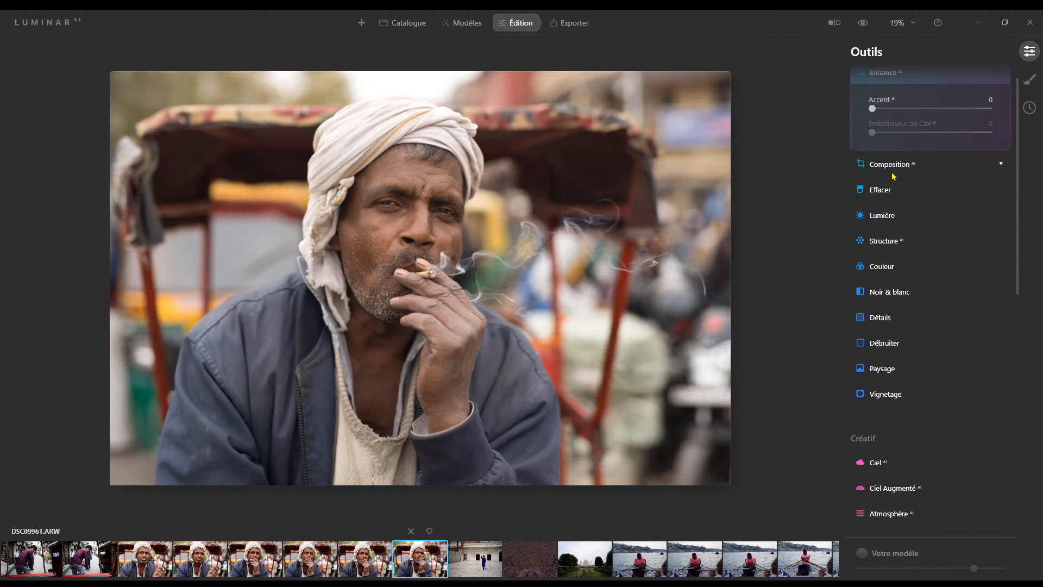
scroll(896, 183, down, 1)
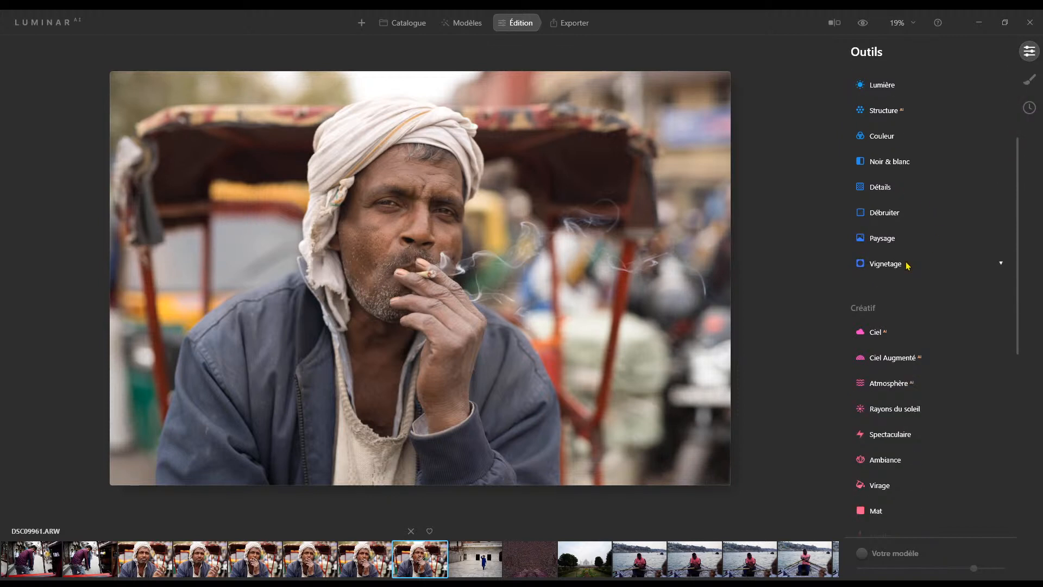
scroll(907, 265, down, 1)
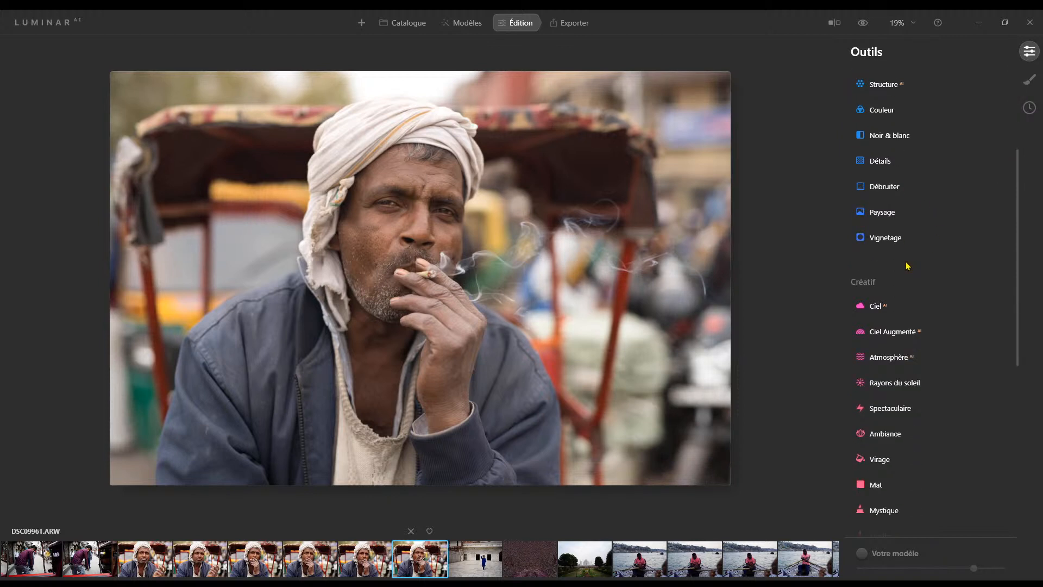
click(1003, 213)
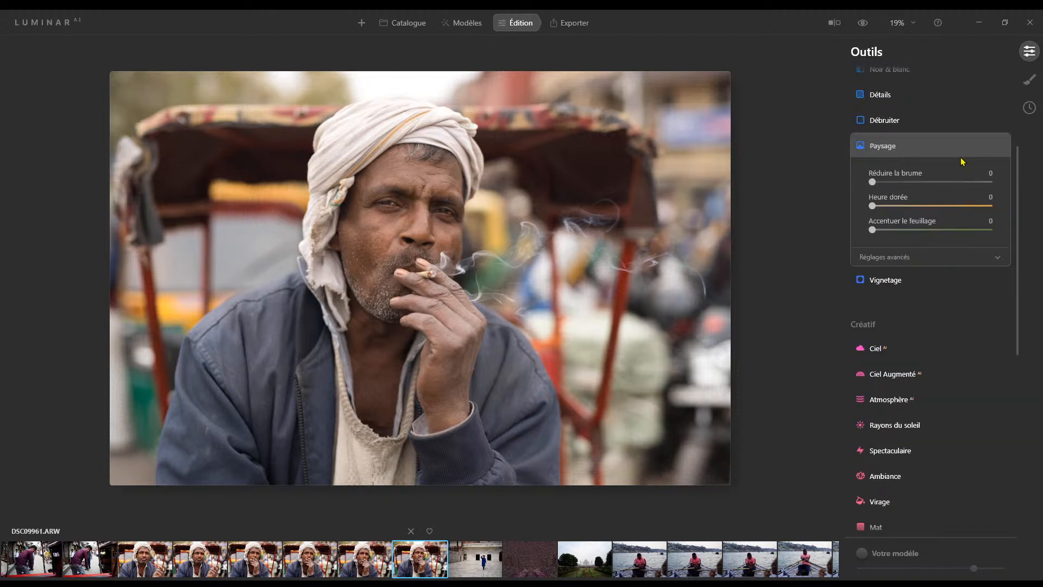
click(906, 147)
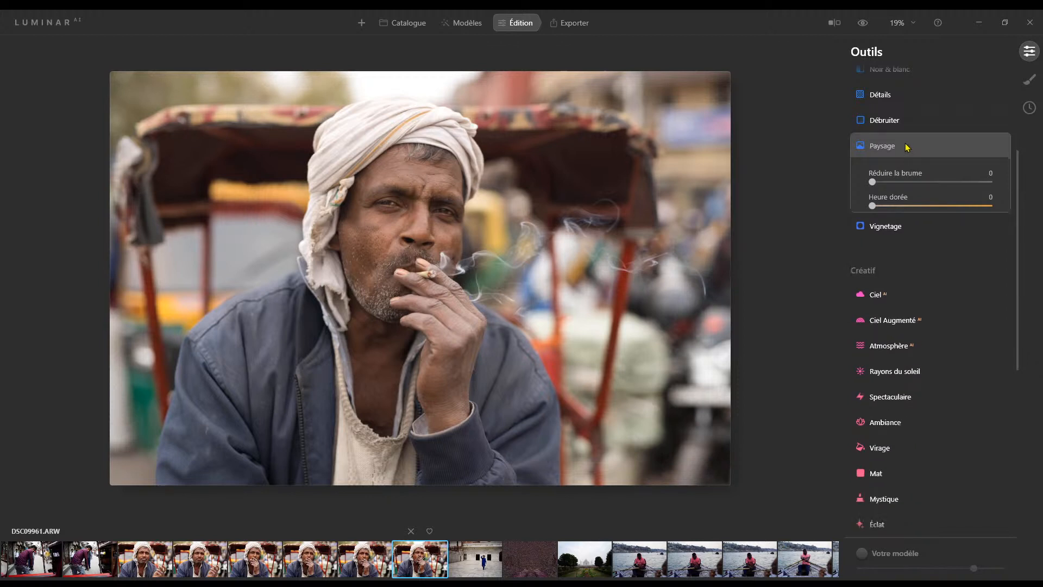
click(894, 124)
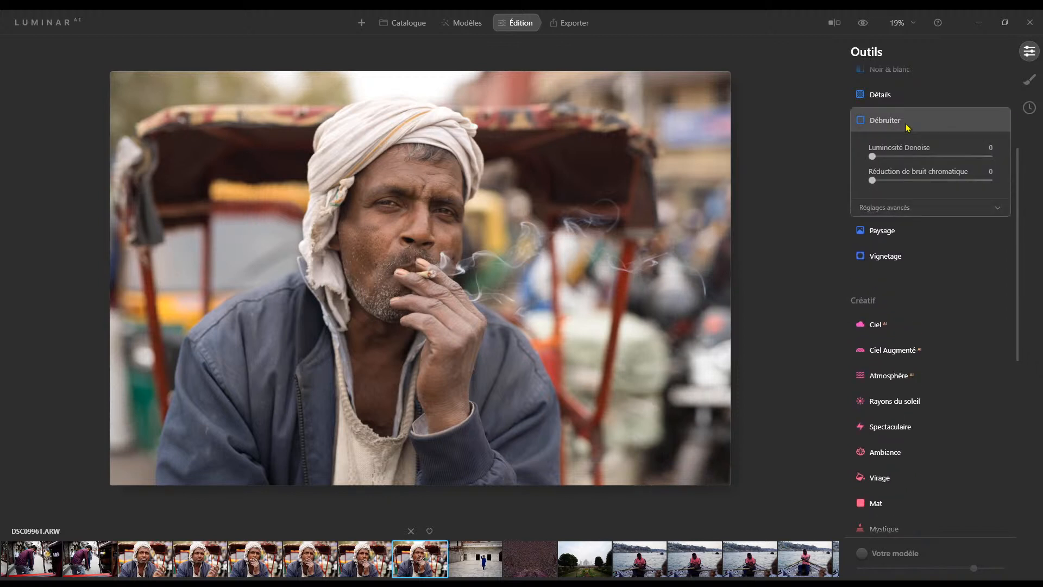
click(908, 127)
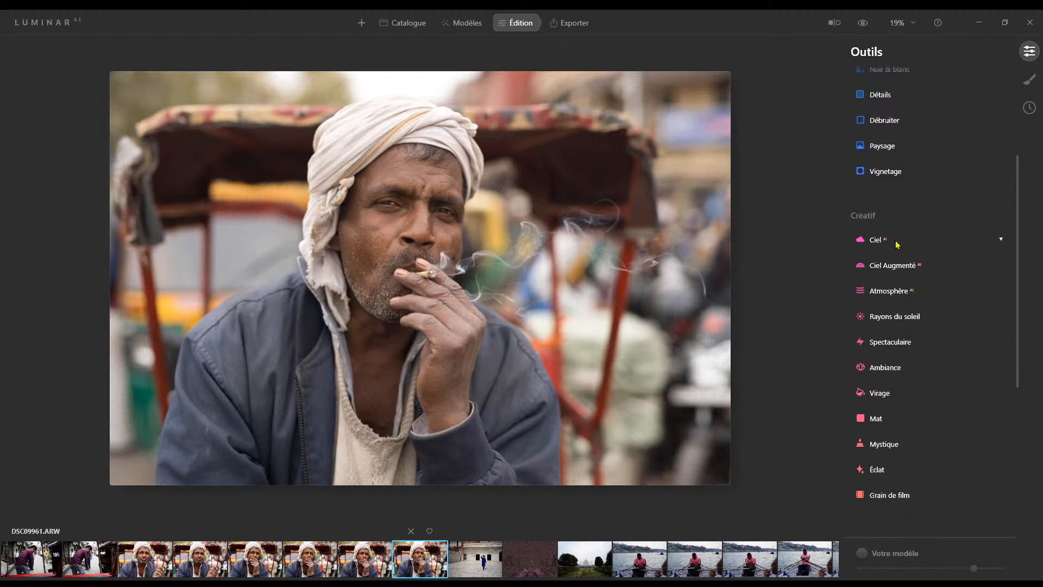
Step: Examine the Ciel AI settings and look through the remaining Créatif tools
click(877, 240)
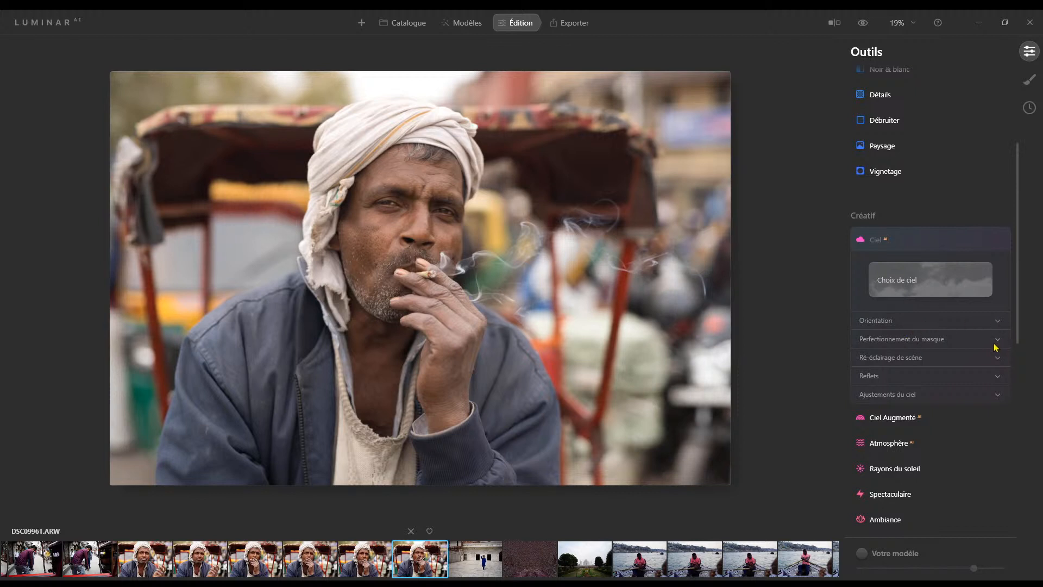
click(881, 240)
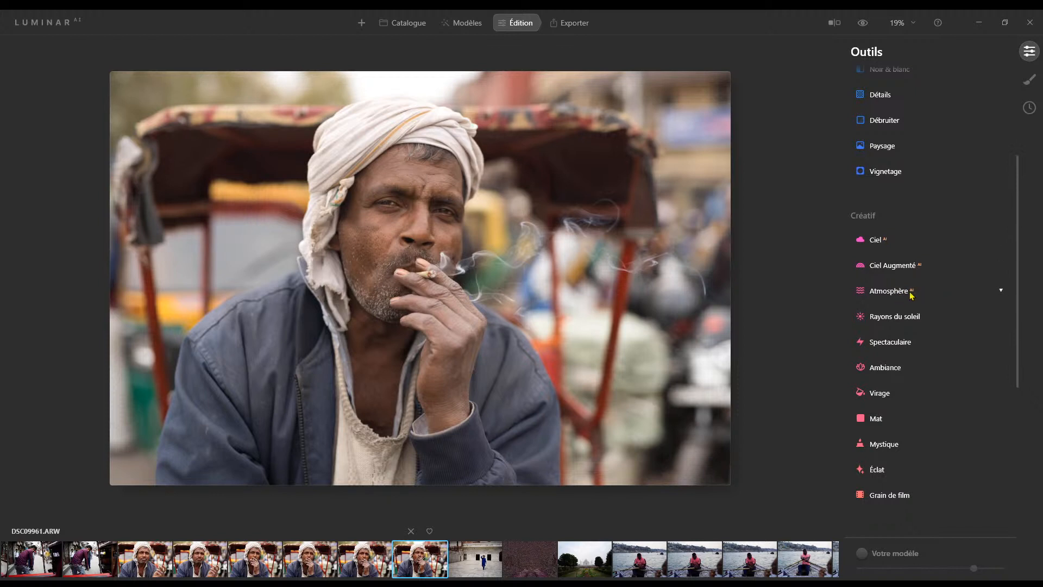
scroll(886, 304, down, 1)
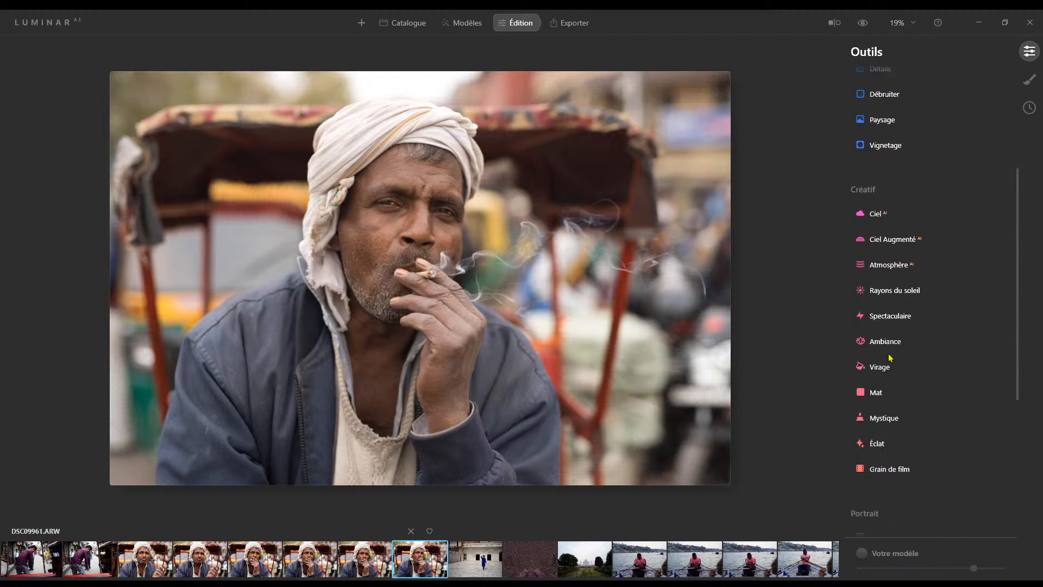
scroll(877, 370, down, 1)
scroll(892, 395, down, 1)
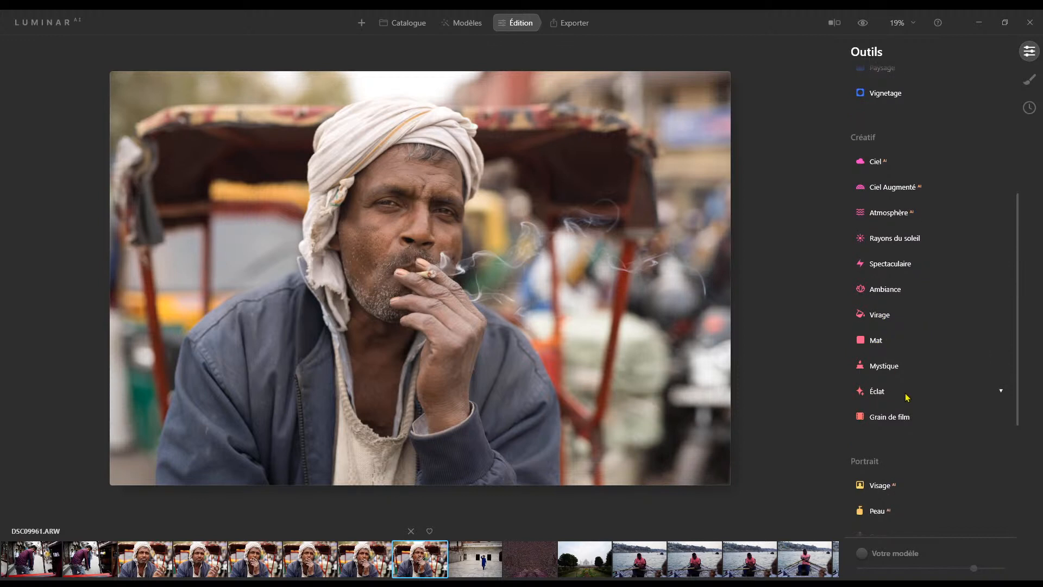
Step: Open the Enhance AI tool under Outils de base and set Accent AI to 46
scroll(897, 419, up, 8)
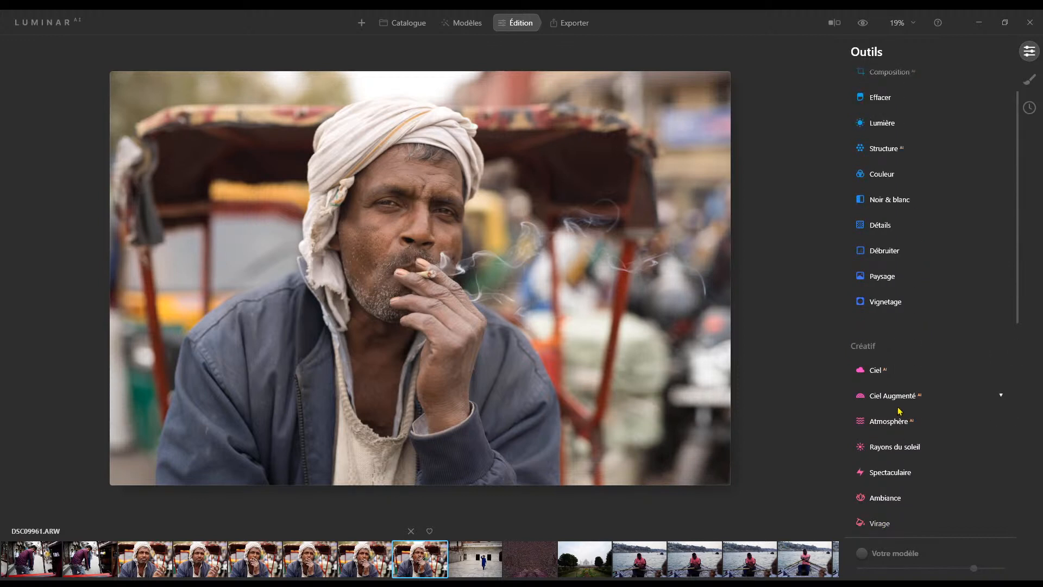
scroll(900, 411, up, 2)
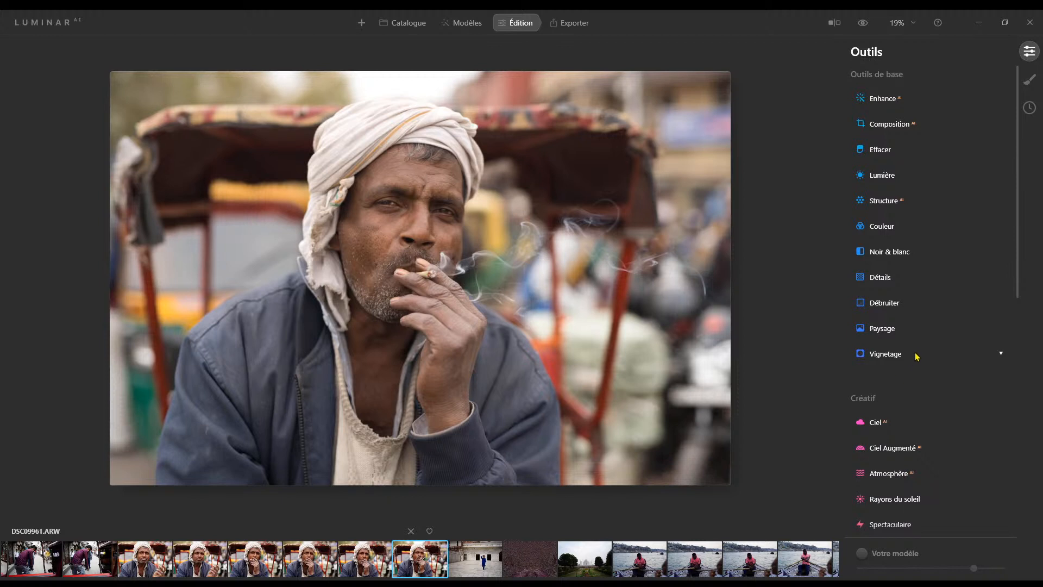
scroll(898, 110, up, 1)
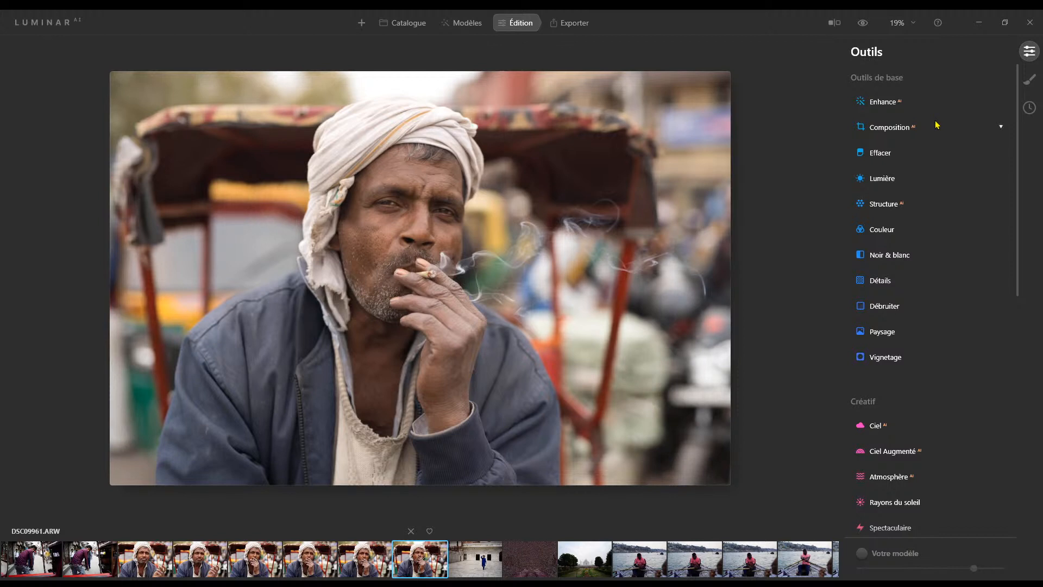
click(885, 105)
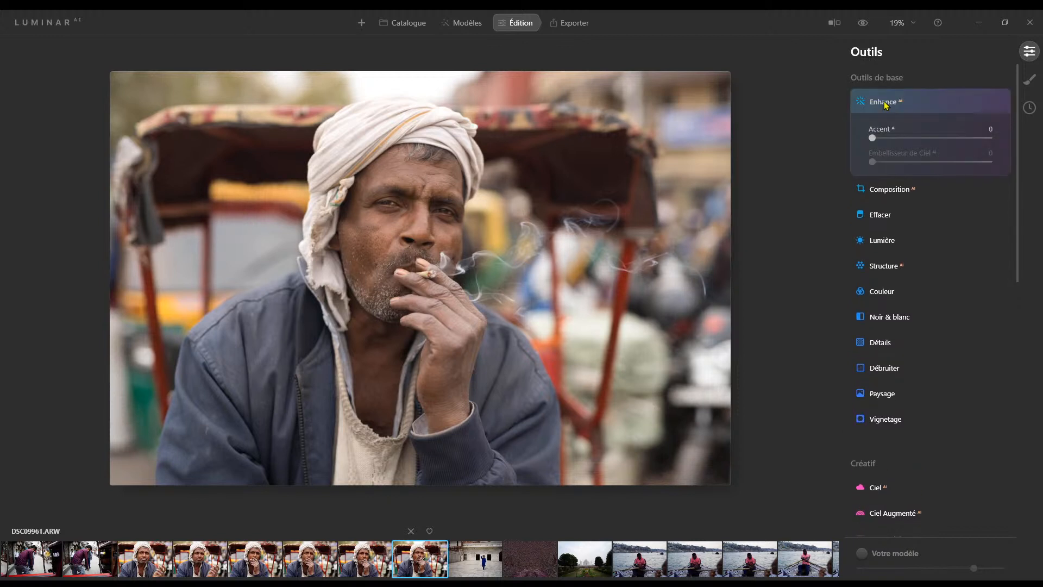
click(901, 138)
drag(902, 139, 929, 141)
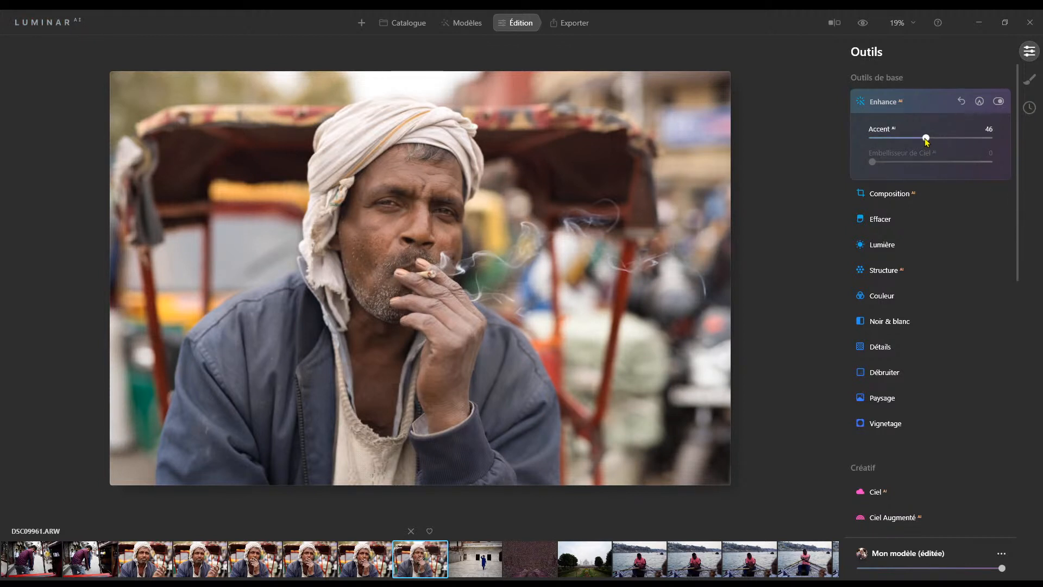
Step: Compare the portrait with and without the Enhance AI adjustment
click(999, 102)
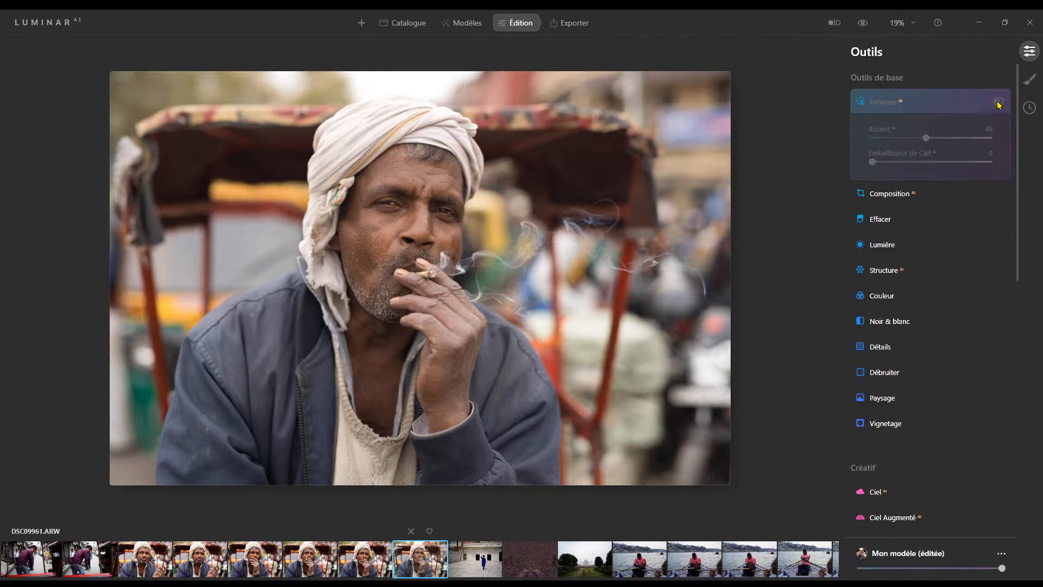
click(999, 102)
click(999, 102)
click(998, 102)
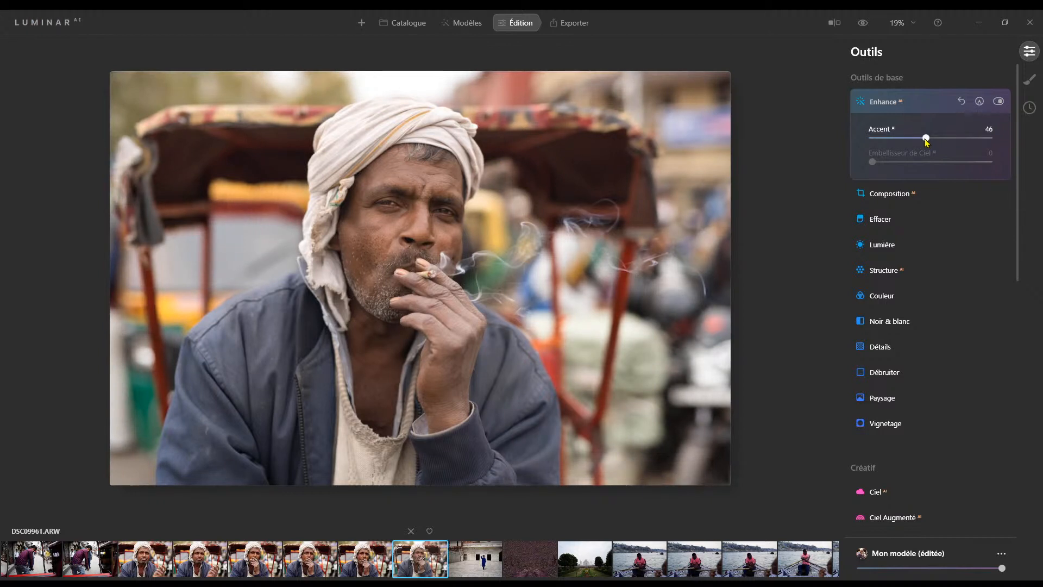
Step: Raise Enhance AI's Accent to 99 while comparing the portrait before and after, and glance at the Composition AI settings
drag(927, 139, 990, 142)
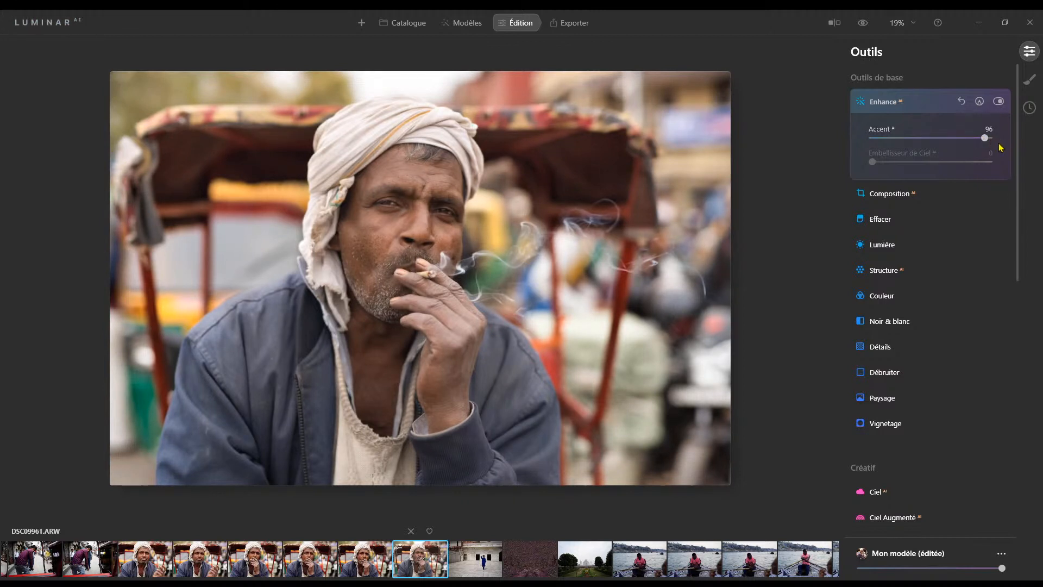
click(999, 102)
click(999, 102)
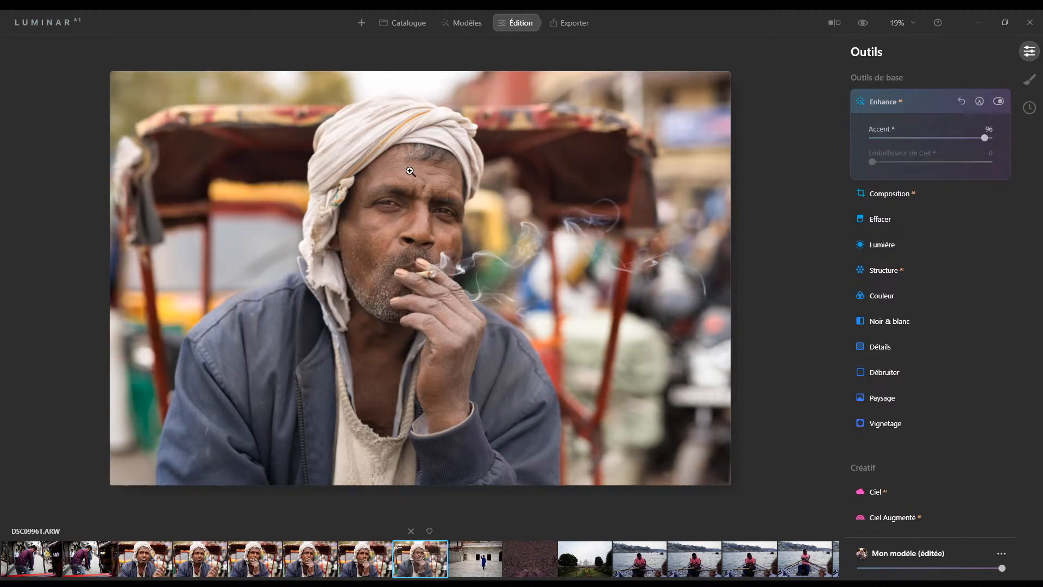
click(865, 24)
click(865, 24)
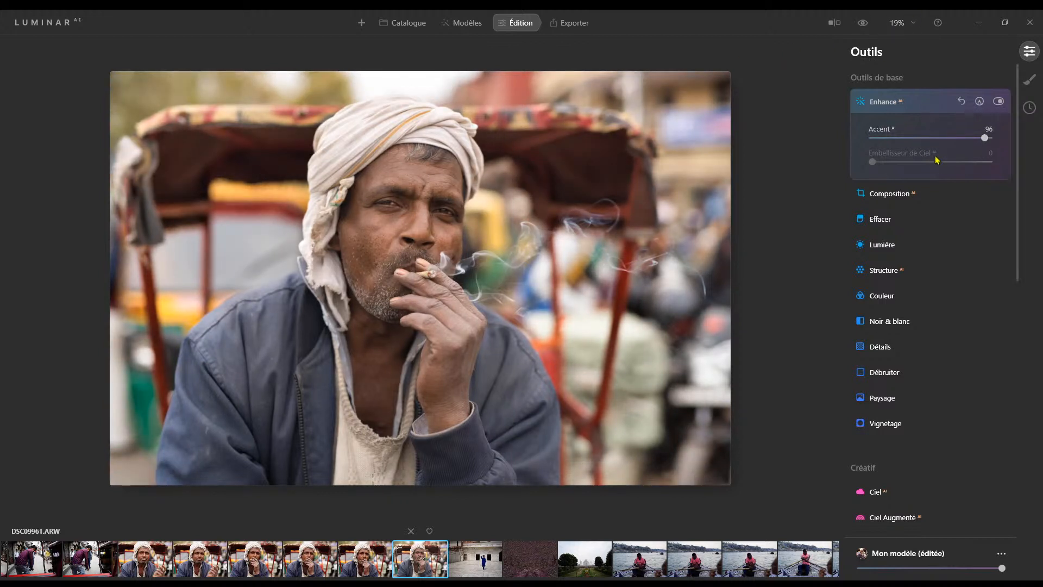
drag(985, 139, 988, 139)
click(892, 195)
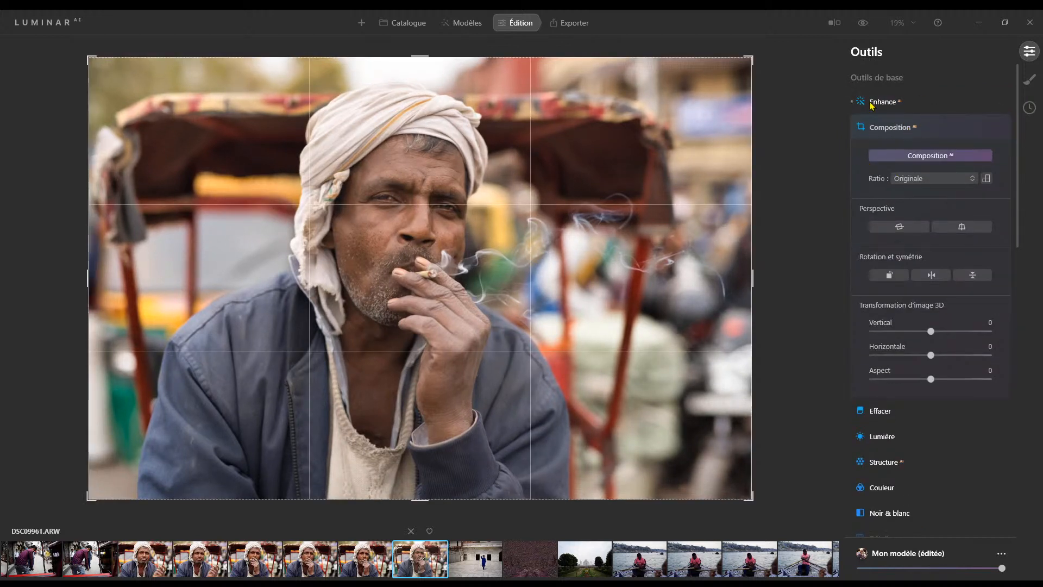
click(871, 103)
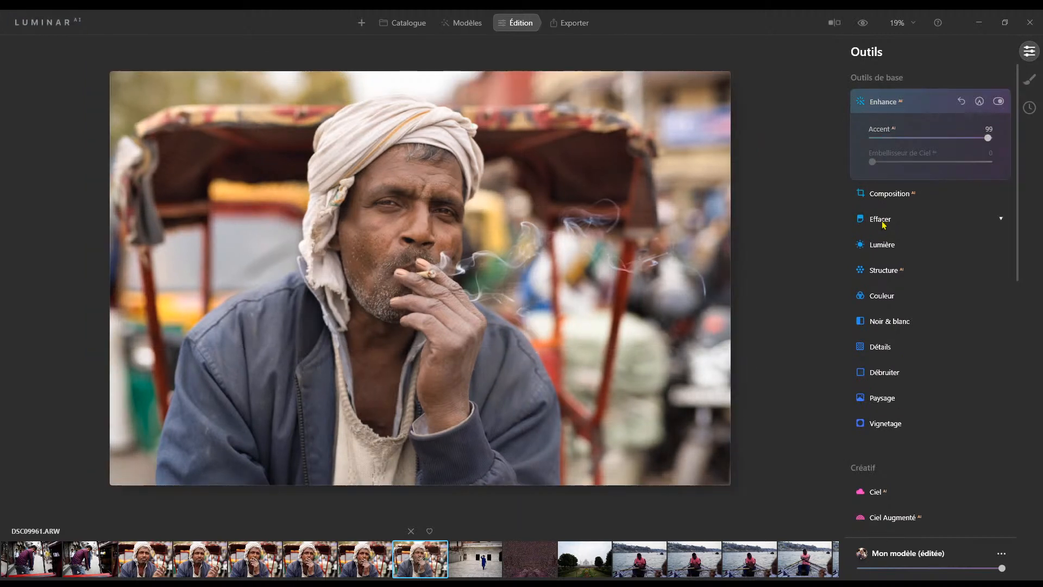
Step: In the Lumière tool, set Température to 5236, Teinte to 11 and Exposition to -0,28
click(882, 246)
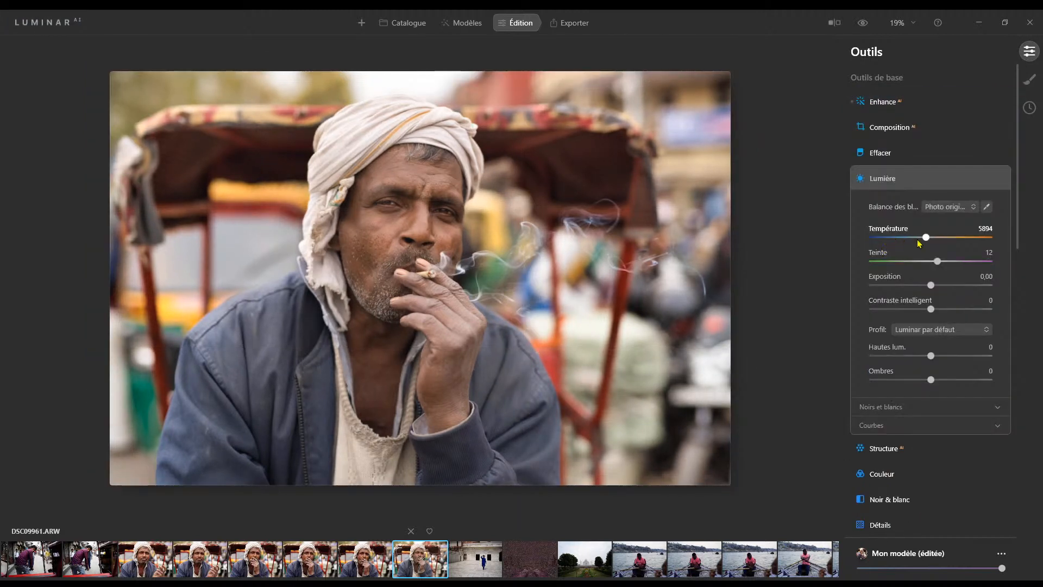
drag(927, 239, 922, 245)
drag(938, 262, 930, 289)
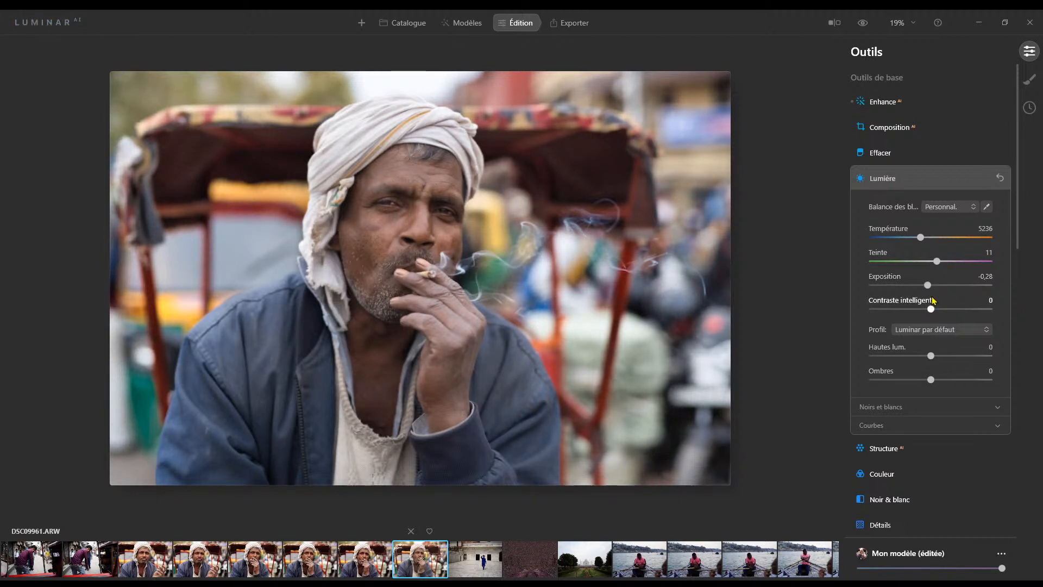
Step: Set Lumière's Contraste intelligent to 31, Hautes lum. to -60, Ombres to -7 and Blancs to -10
drag(931, 309, 949, 310)
drag(930, 363, 926, 389)
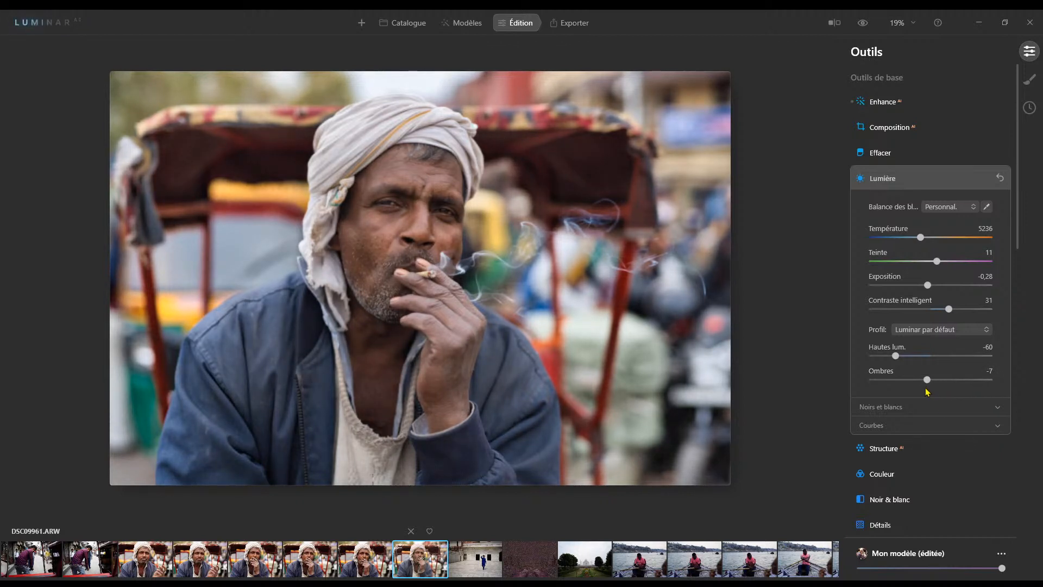
click(976, 409)
mouse_move(932, 433)
mouse_down()
mouse_move(973, 433)
mouse_move(924, 434)
mouse_up()
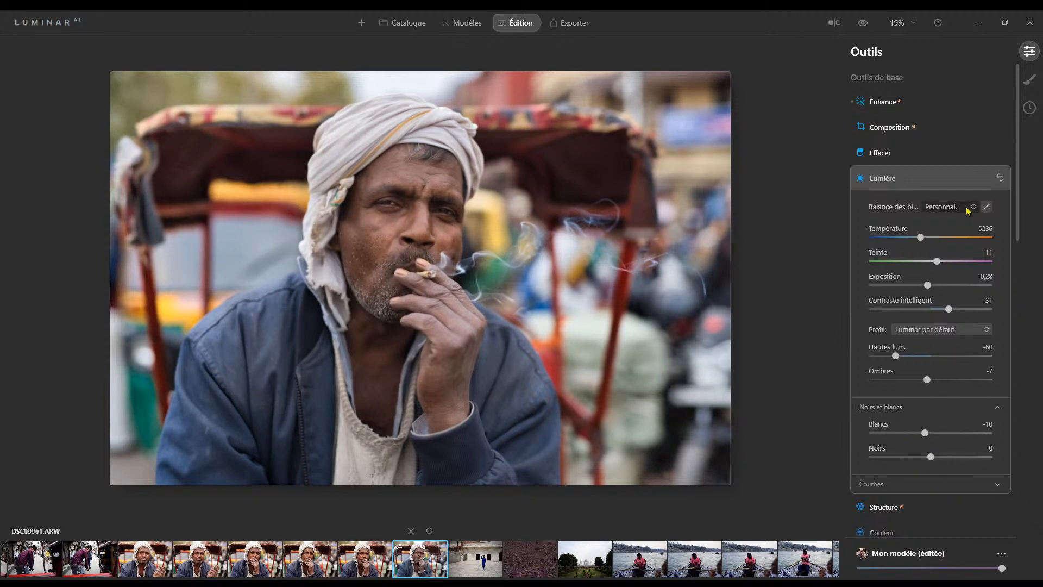
Step: Add a Basique local mask with Exposition at -3,07 and paint it over the man's face
click(1030, 81)
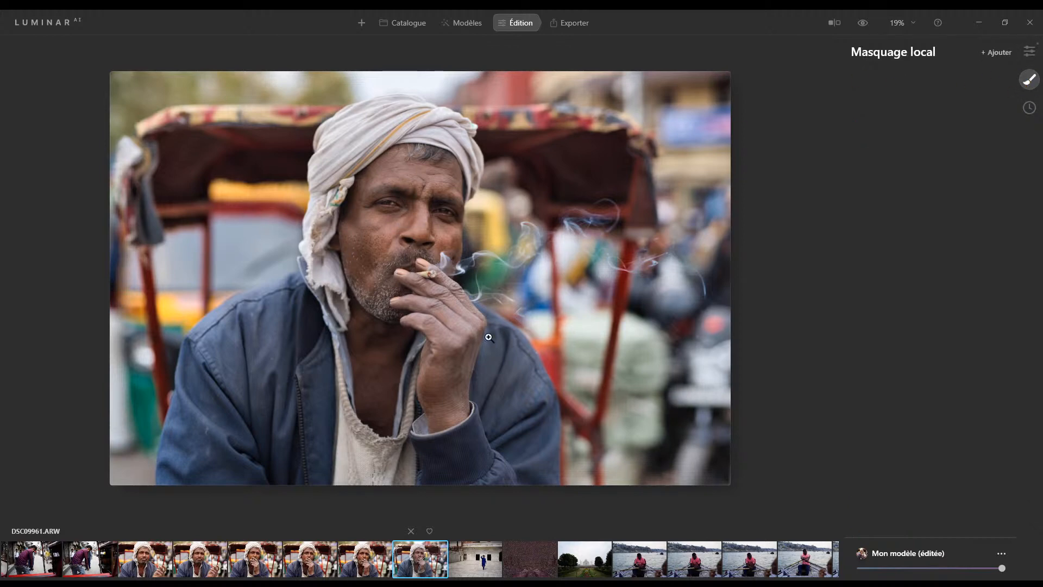
scroll(405, 263, up, 4)
scroll(397, 228, down, 4)
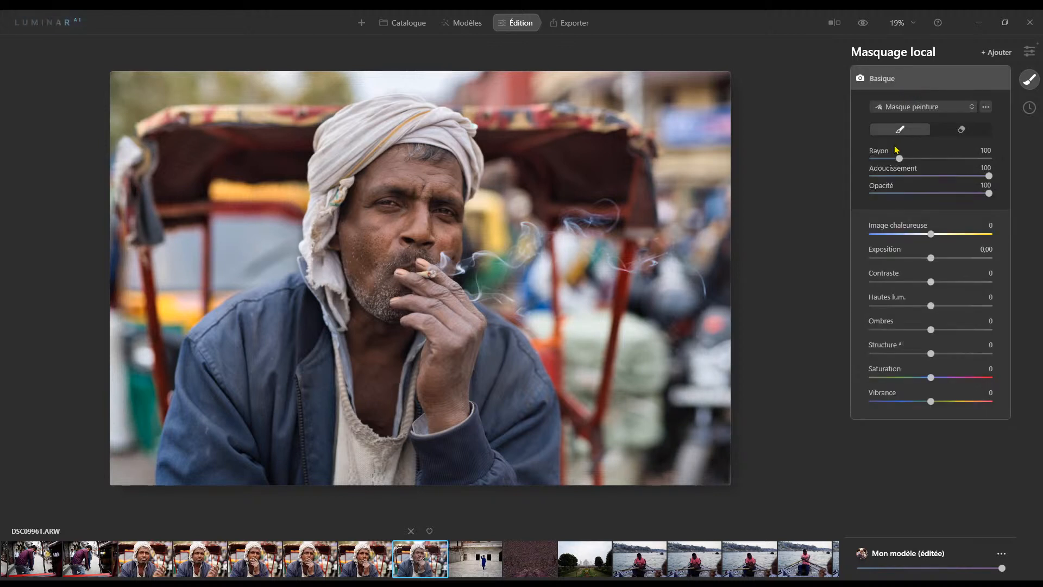
drag(931, 258, 895, 259)
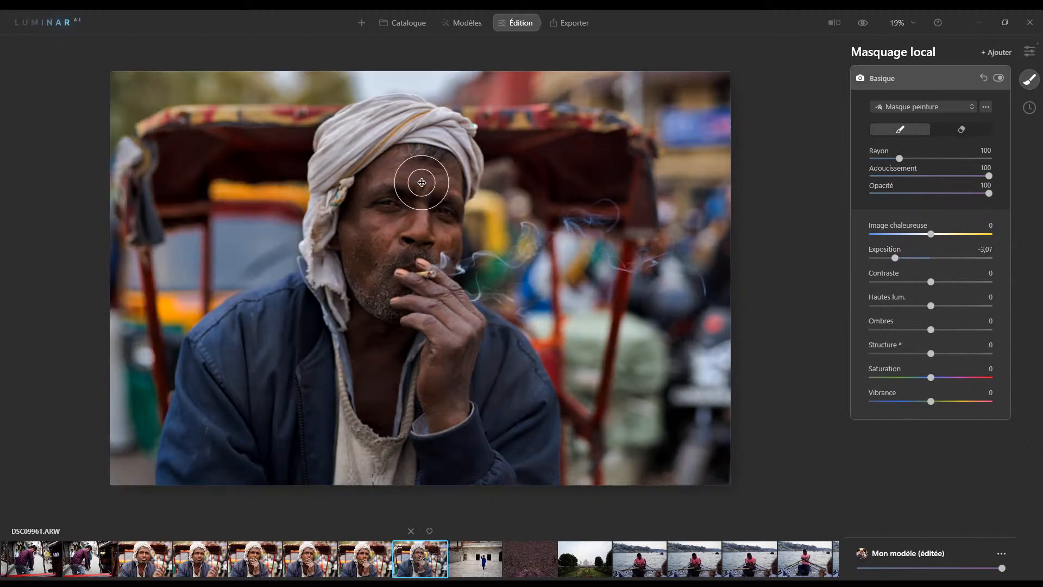
mouse_move(407, 175)
mouse_down()
mouse_move(441, 182)
mouse_move(427, 288)
mouse_move(385, 204)
mouse_move(402, 176)
mouse_move(383, 235)
mouse_move(385, 283)
mouse_move(403, 291)
mouse_move(368, 269)
mouse_move(374, 197)
mouse_move(396, 166)
mouse_move(425, 165)
mouse_move(447, 212)
mouse_move(419, 293)
mouse_move(380, 281)
mouse_up()
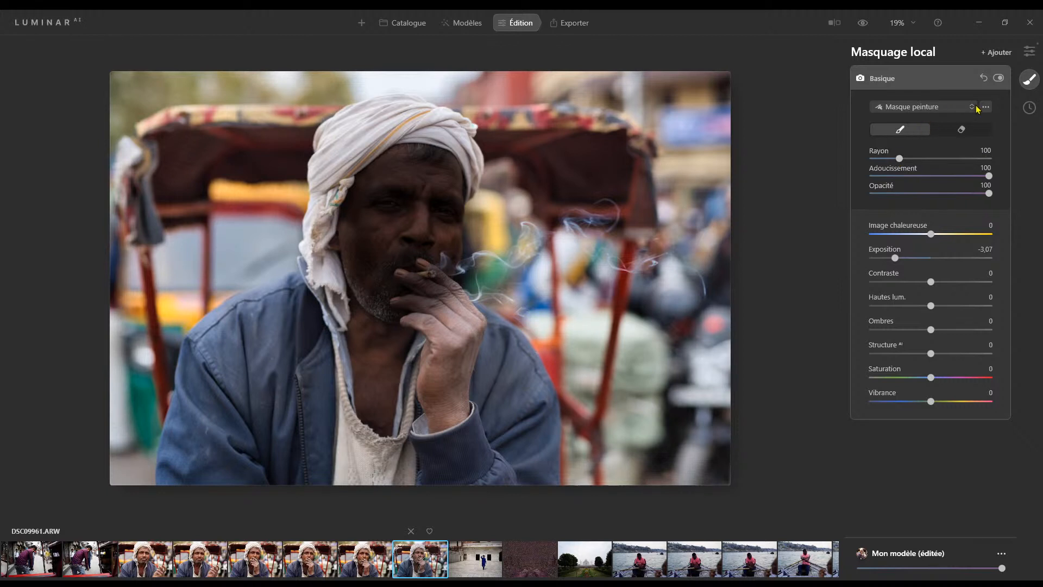
Step: Invert the painted mask so the surroundings are darkened instead of the face, and raise its Exposition to about -1,6
click(976, 151)
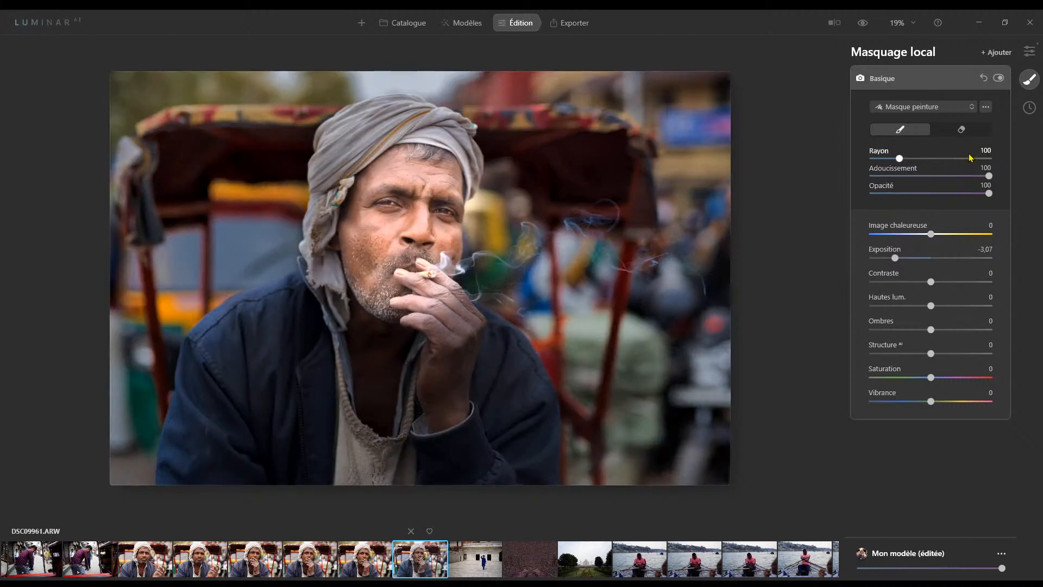
drag(895, 258, 913, 262)
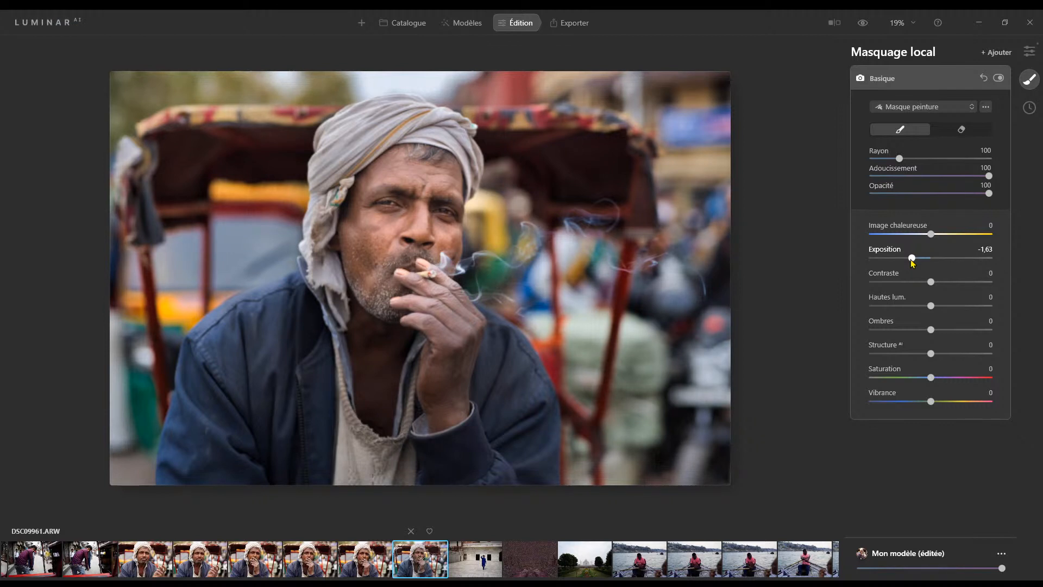
drag(913, 263, 915, 261)
Step: Return to the Lumière tool and set Exposition to 0,09 and Hautes lum. to -56
click(1034, 53)
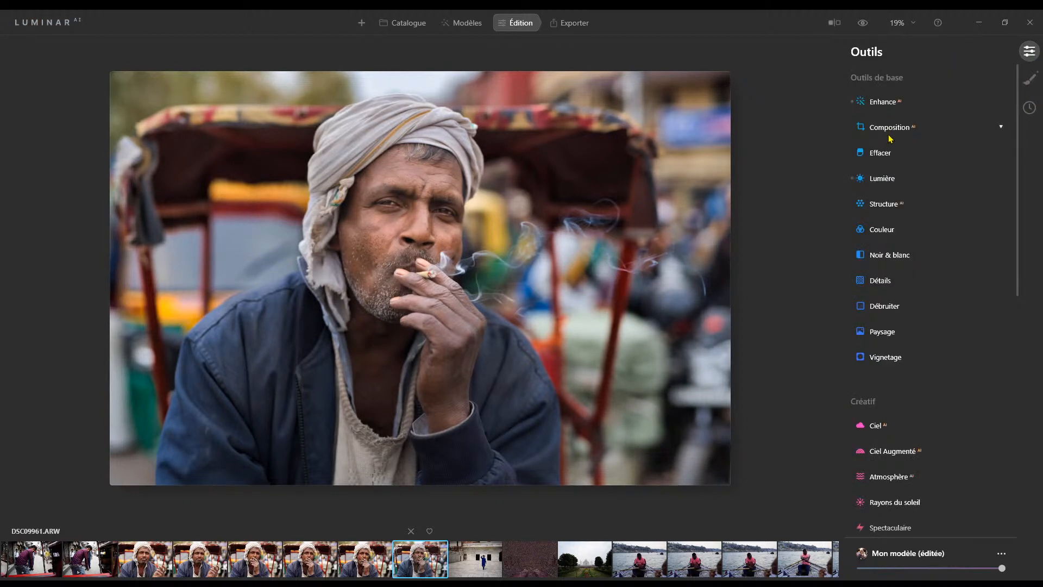
click(885, 179)
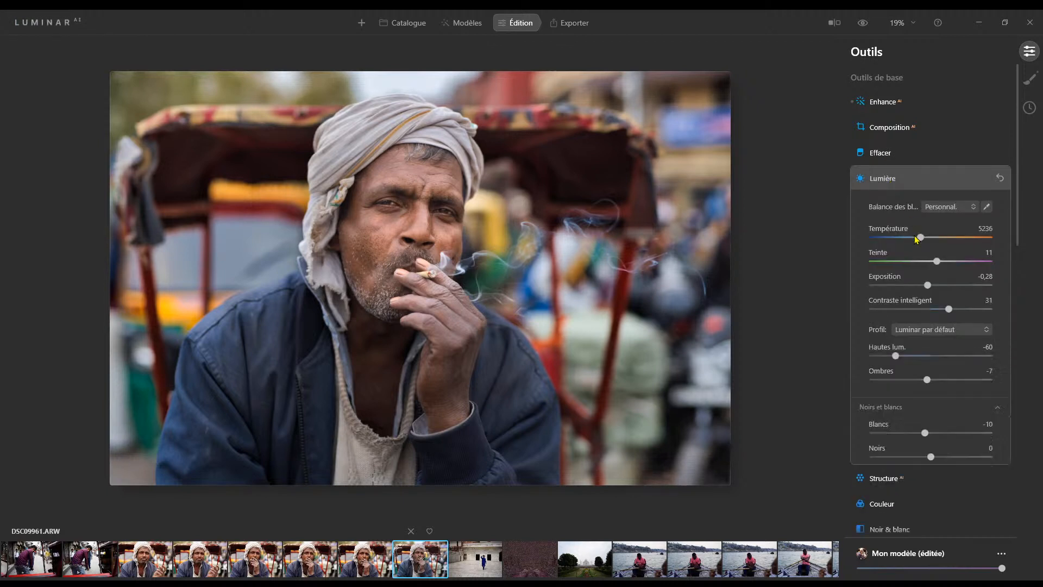
drag(929, 288, 932, 289)
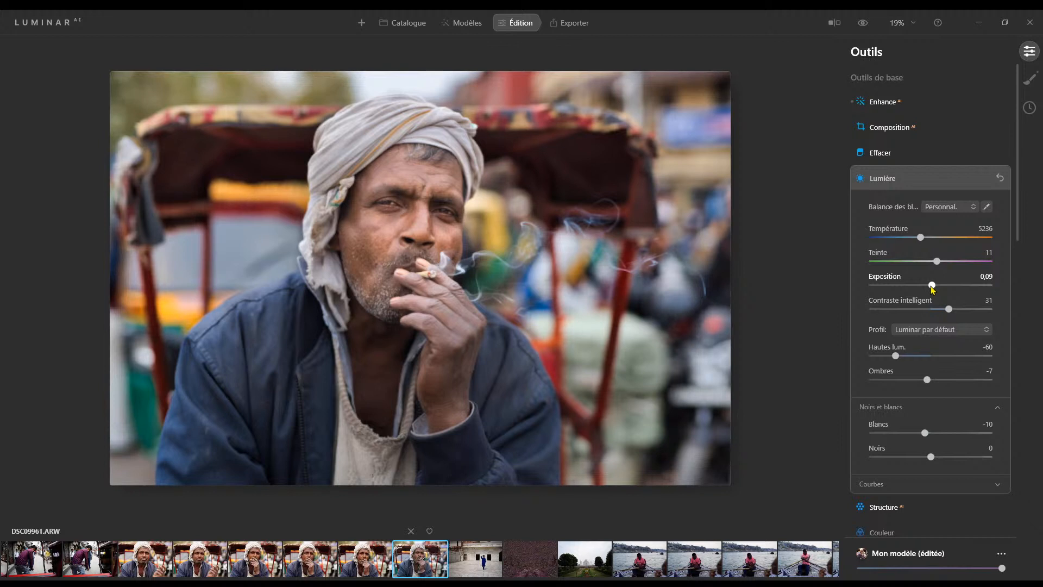
drag(896, 357, 898, 356)
scroll(913, 239, down, 1)
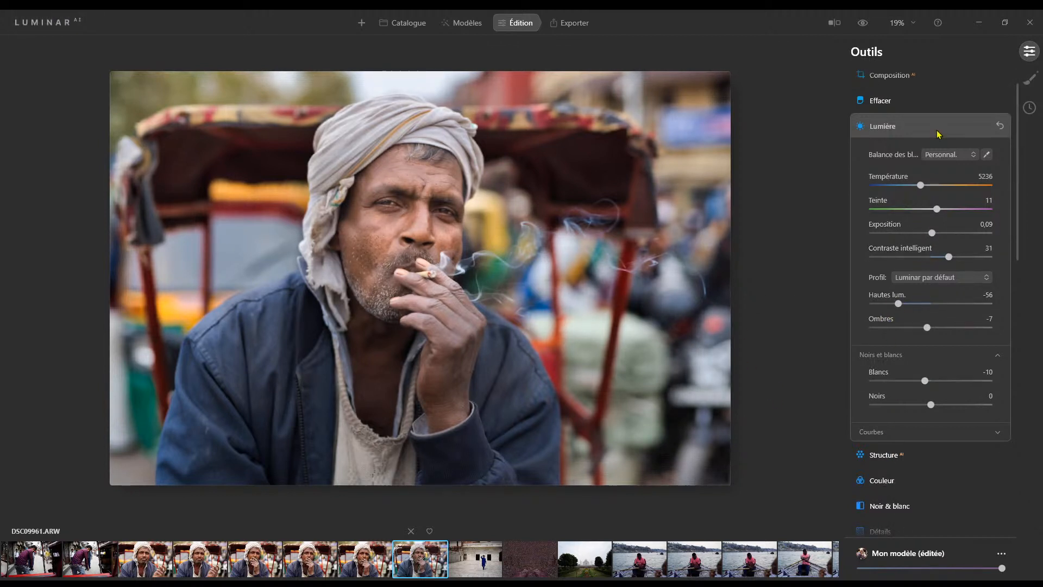
click(938, 131)
Step: Apply a light positive Quantité to the portrait with Structure AI
click(897, 154)
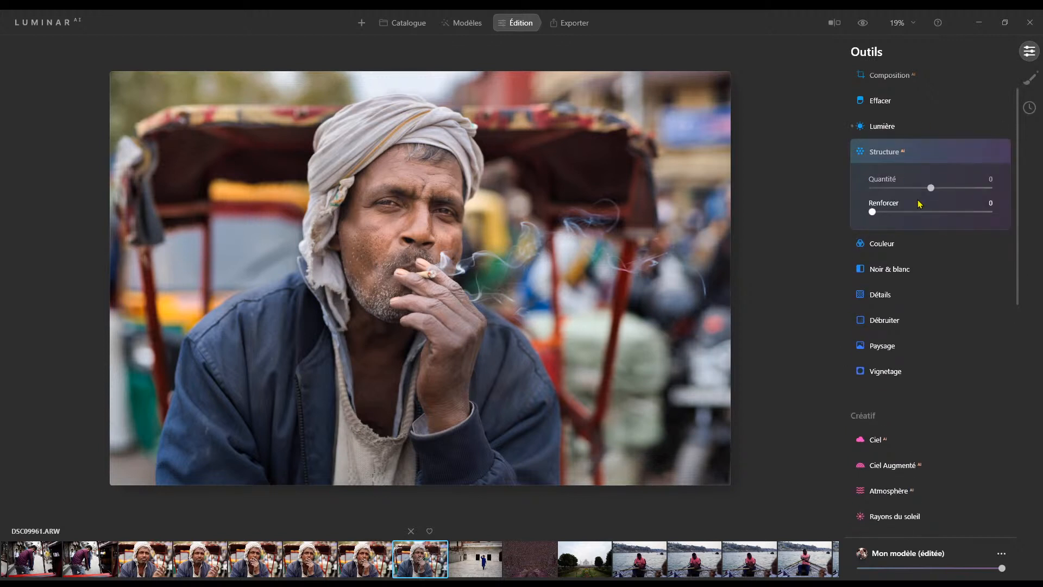
click(937, 189)
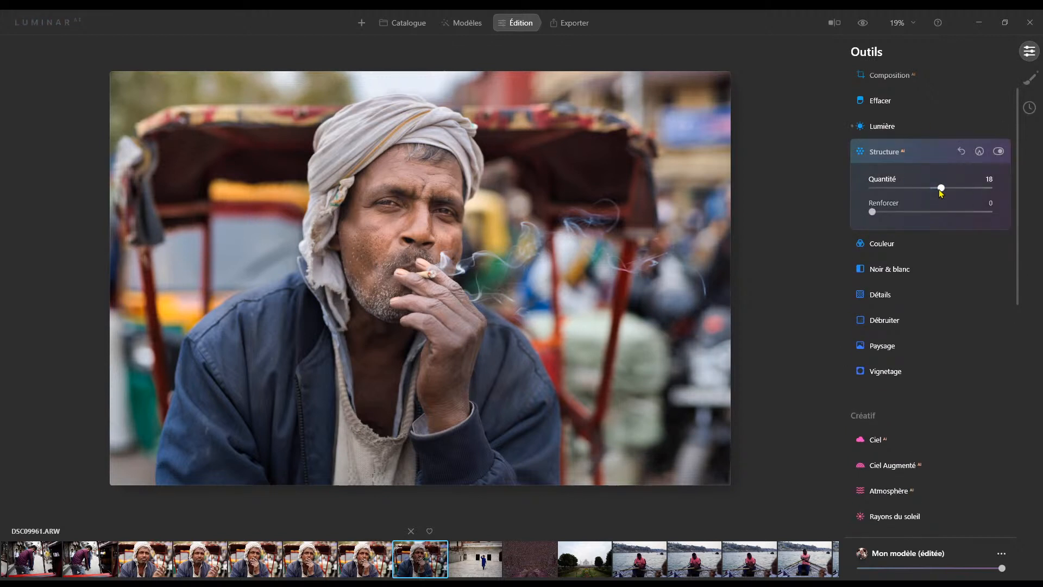
drag(936, 189, 937, 190)
Step: Convert the portrait to black and white, with the Jaune luminance at -41 and the Rouge luminance at 26
click(881, 245)
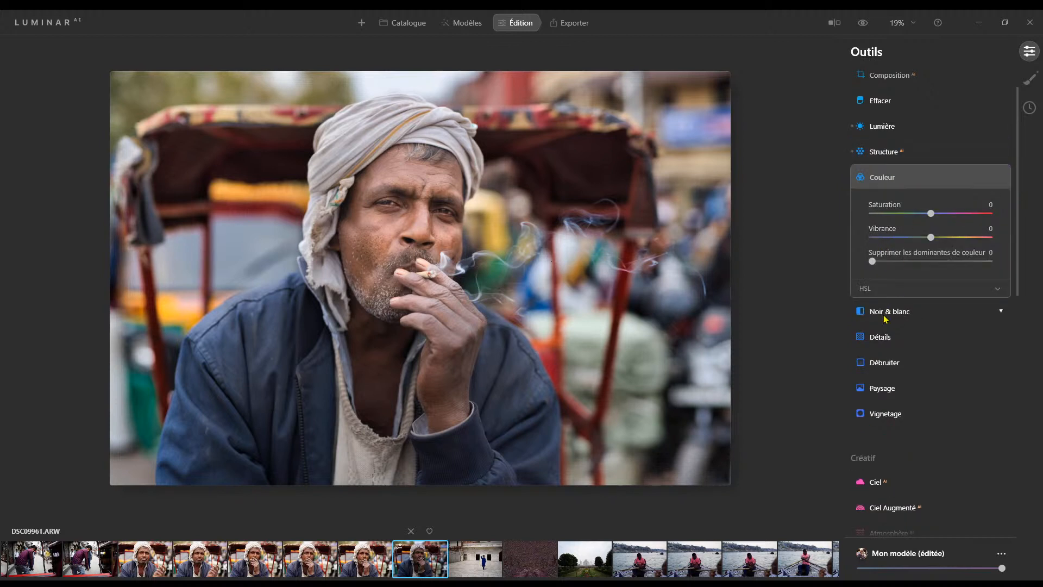
click(884, 314)
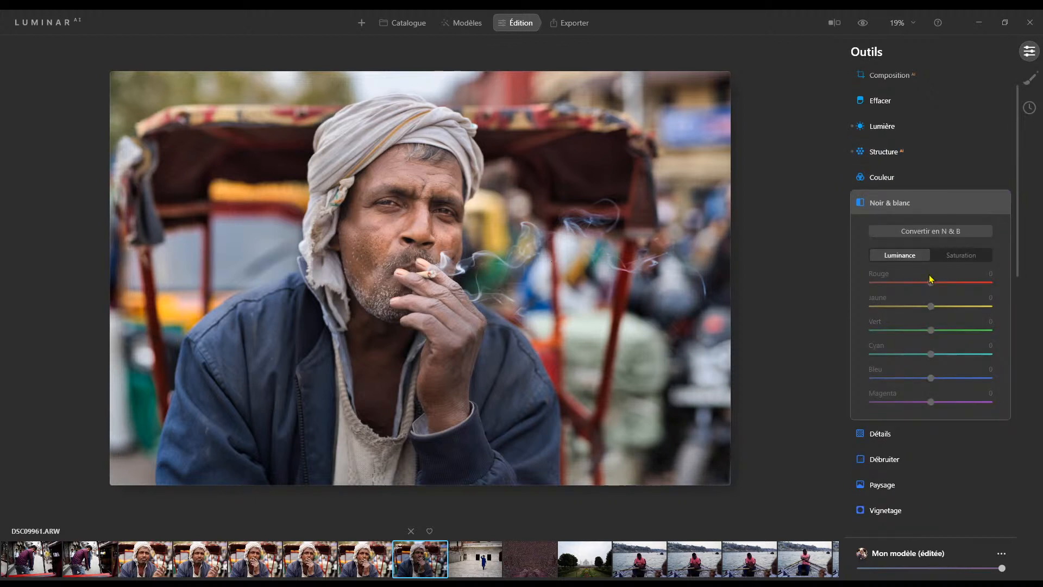
click(944, 232)
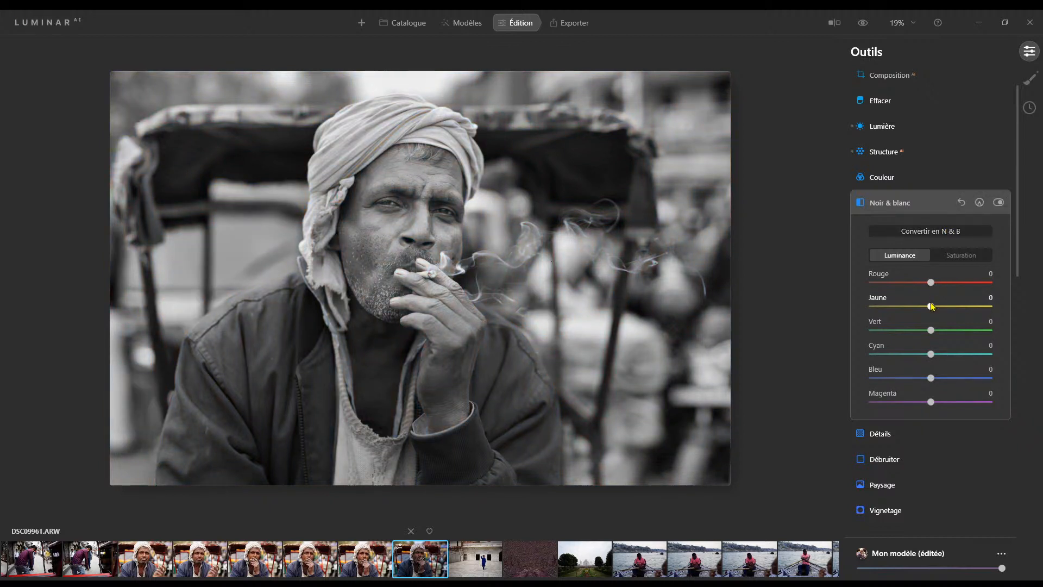
drag(942, 307, 952, 308)
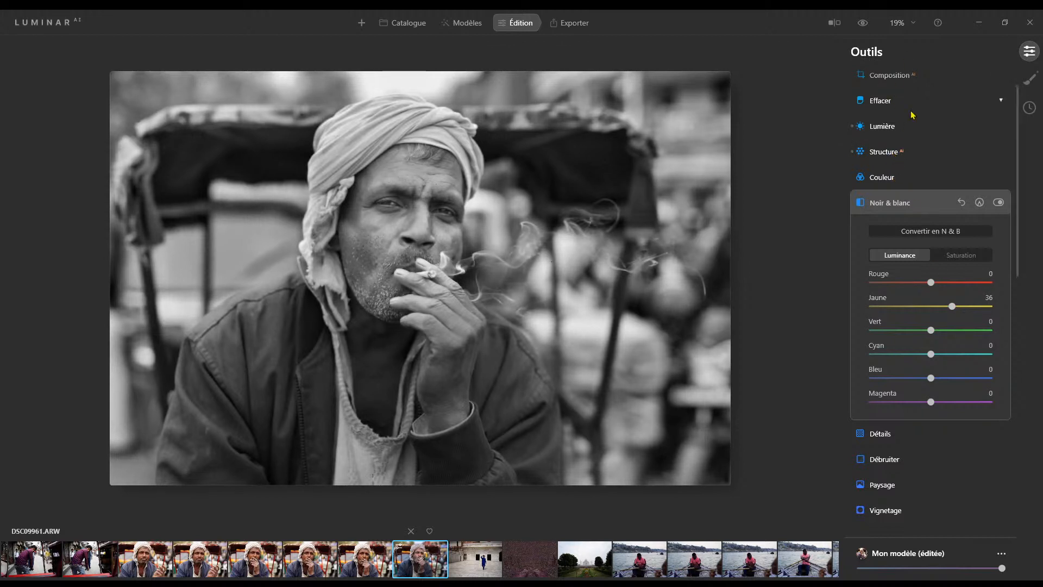
drag(952, 307, 912, 325)
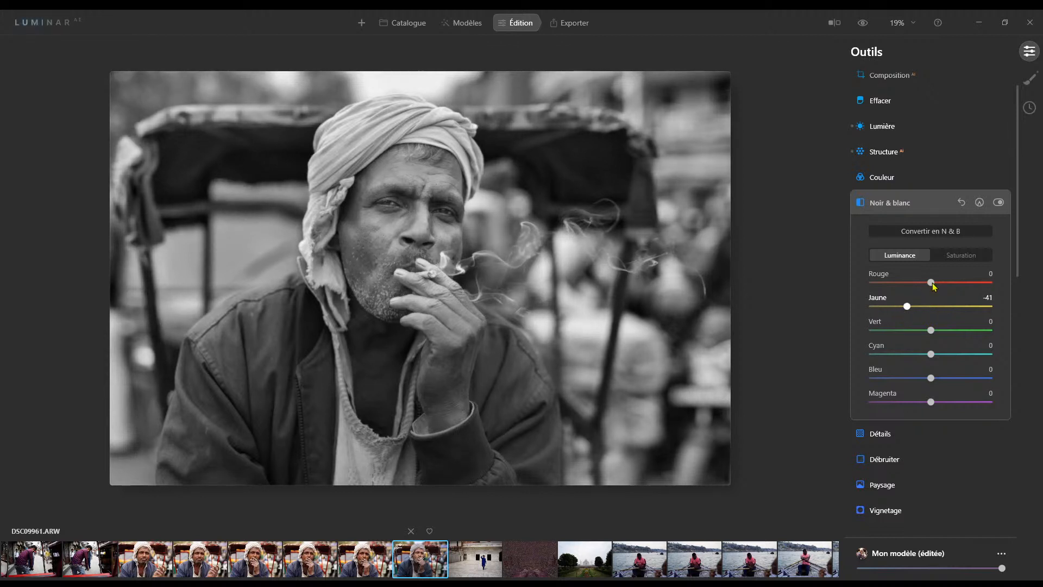
drag(931, 283, 947, 286)
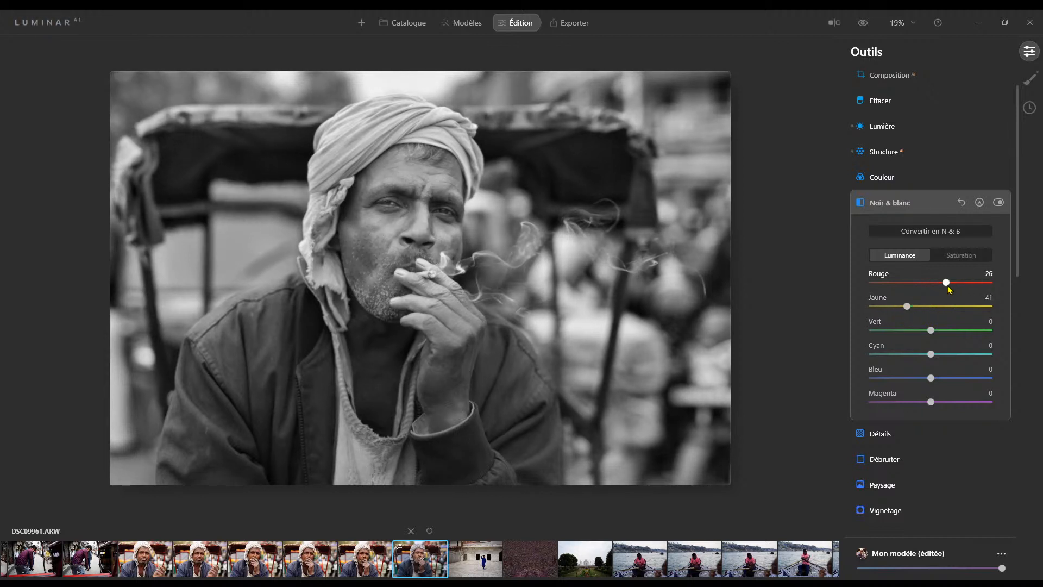
Step: Slightly raise Détails fins for the black-and-white portrait
click(890, 433)
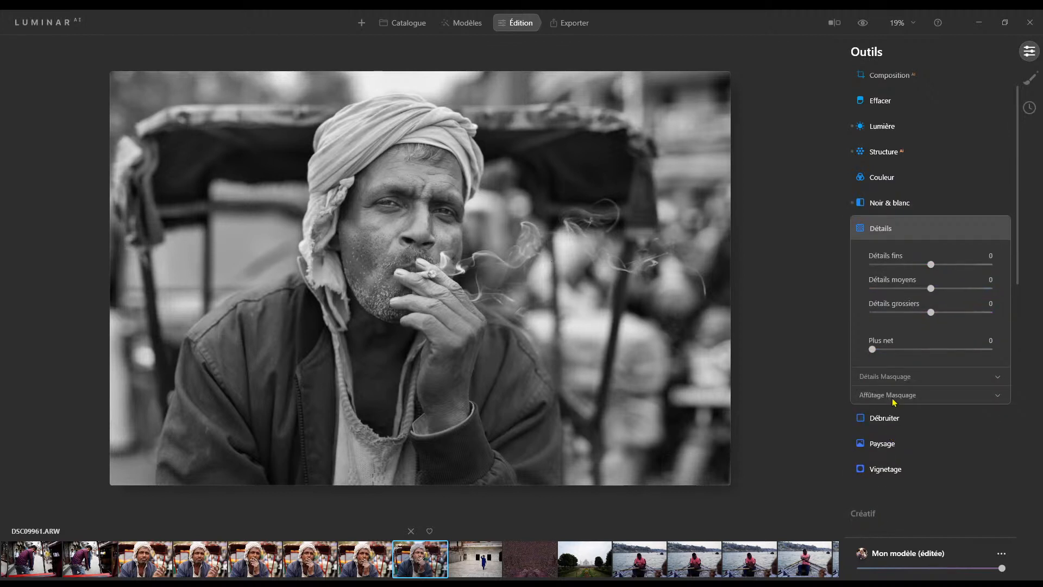
click(939, 265)
click(896, 445)
Step: Brighten the man's face with Visage AI, setting Visage lumière to 40
scroll(908, 435, down, 2)
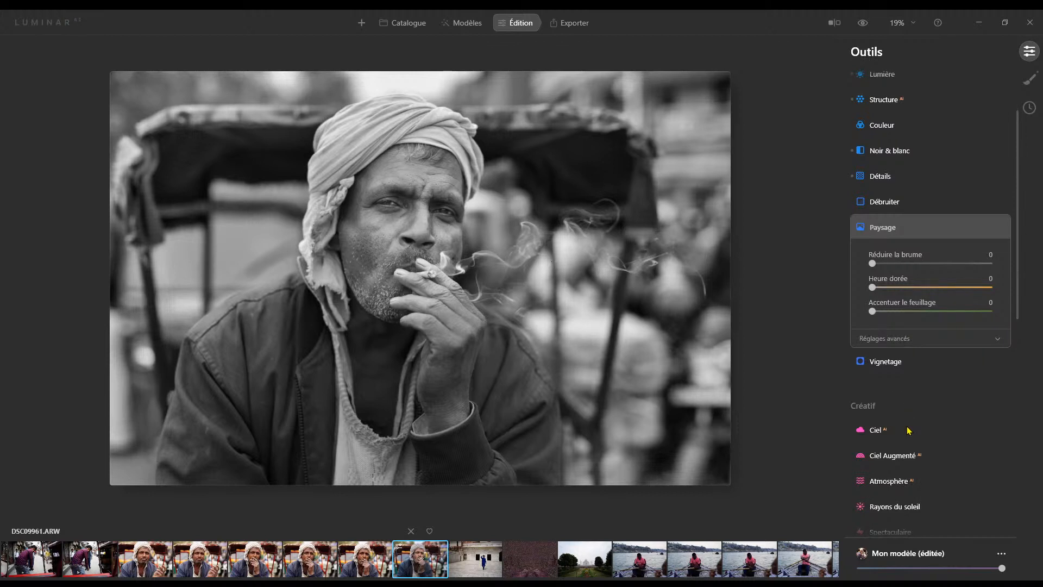
scroll(908, 430, down, 18)
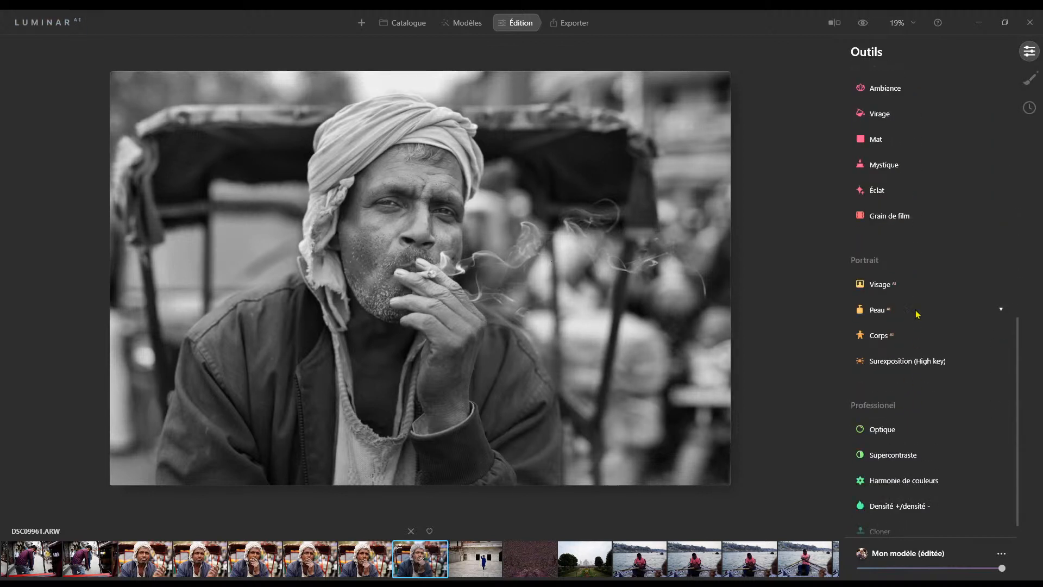
scroll(922, 316, down, 1)
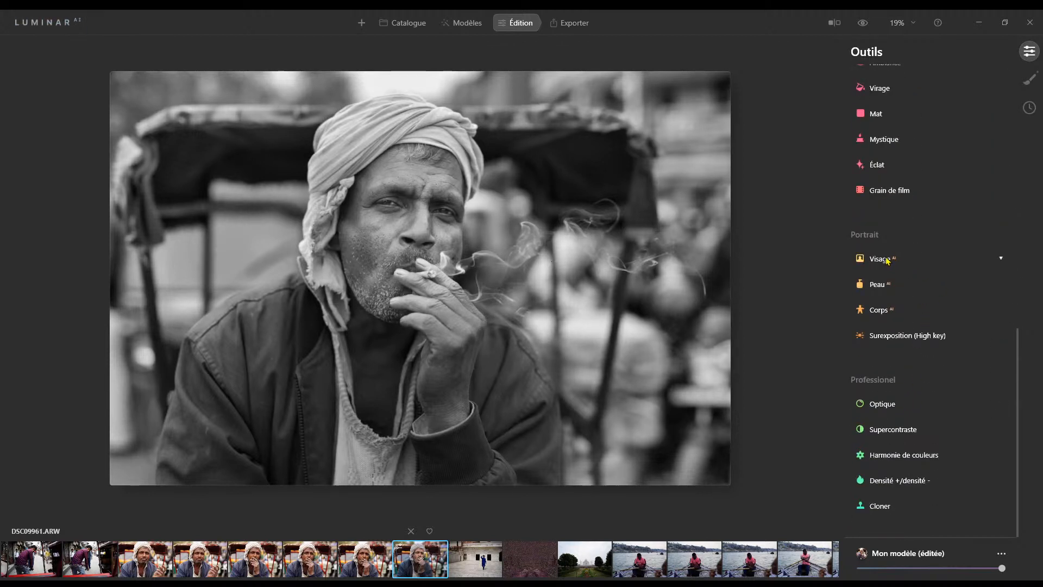
click(887, 260)
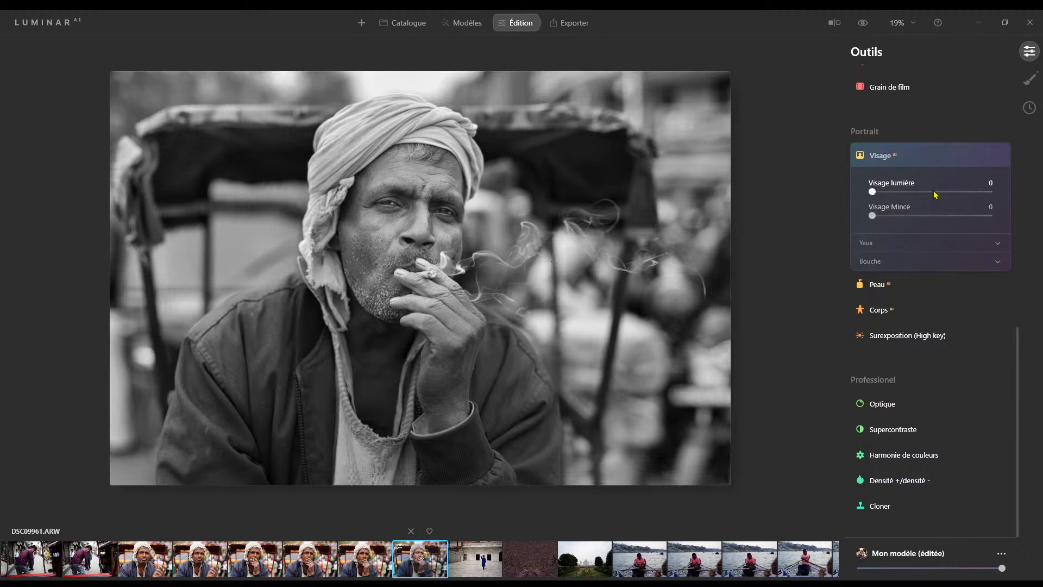
click(934, 191)
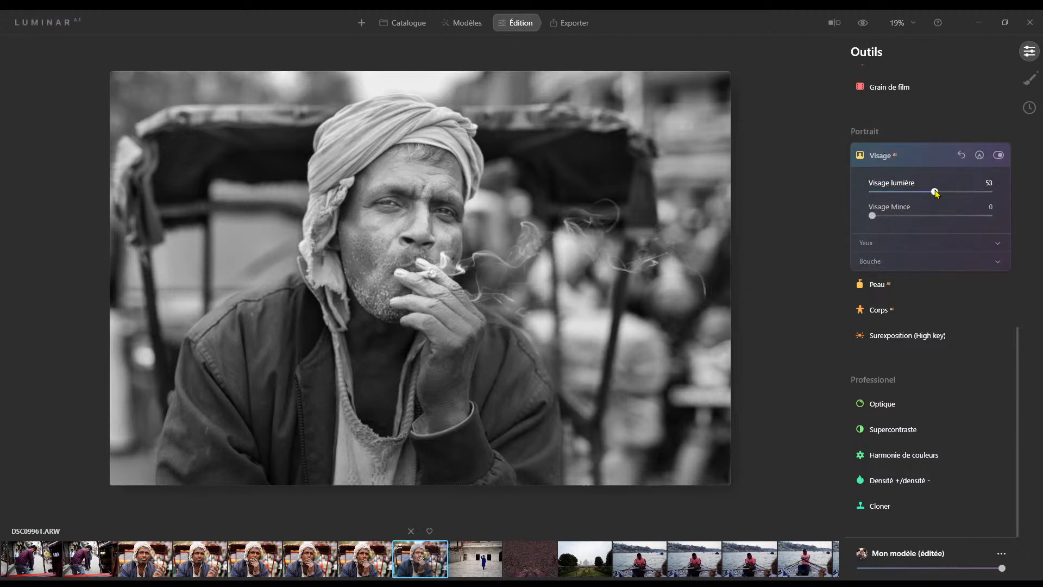
drag(935, 192, 919, 191)
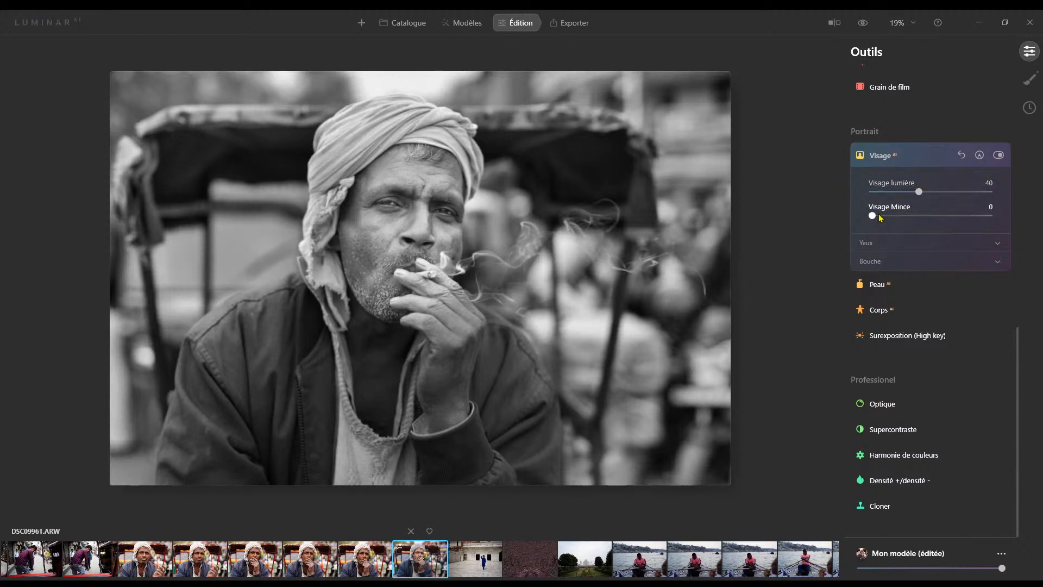
Step: Try Peau AI on the face with Quantité at 97, inspect the skin up close, and reset Quantité to 0
click(884, 286)
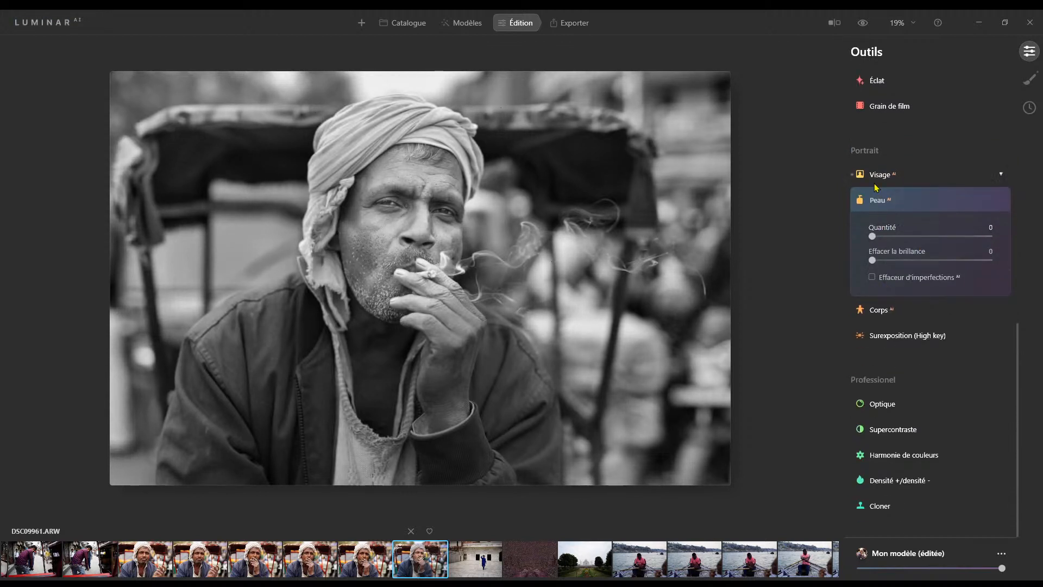
click(905, 237)
drag(905, 237, 986, 237)
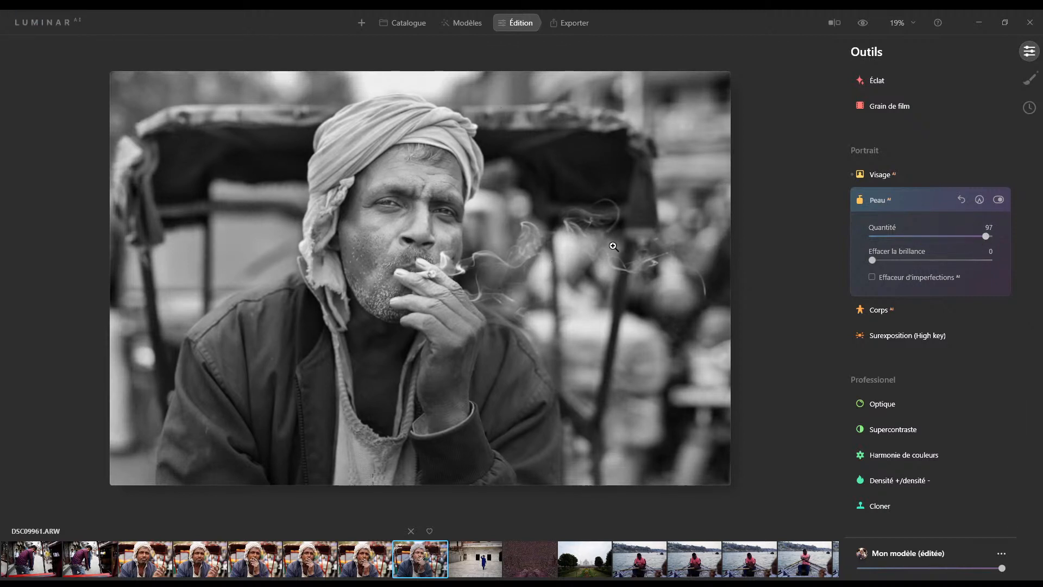
scroll(415, 220, up, 5)
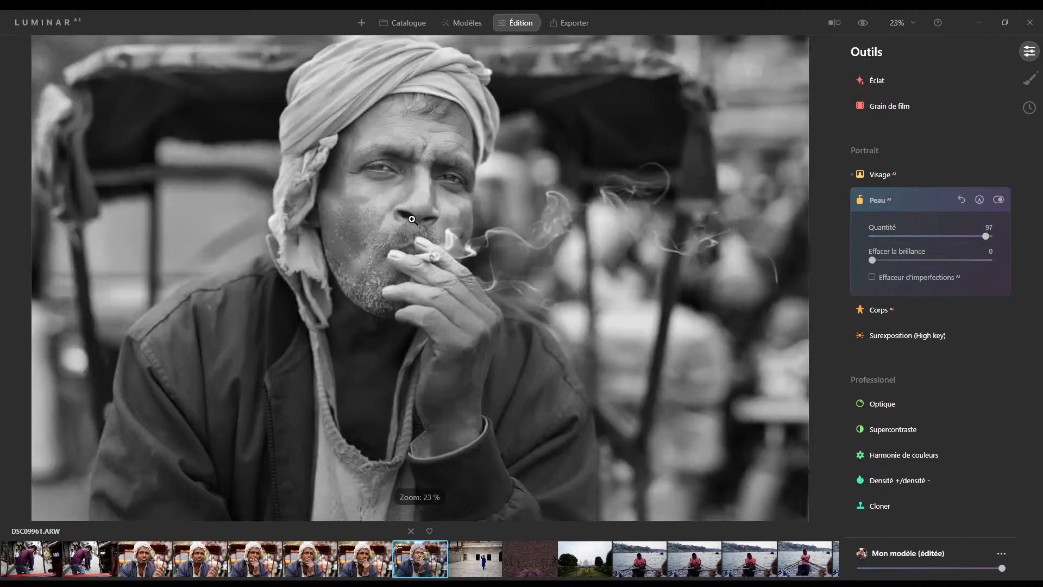
drag(386, 211, 460, 231)
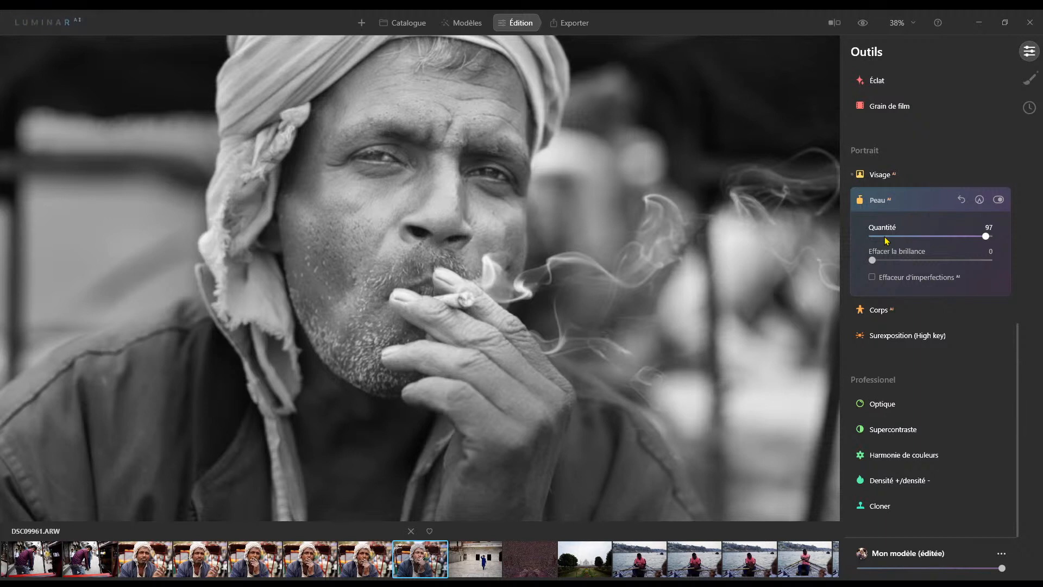
drag(885, 236, 875, 240)
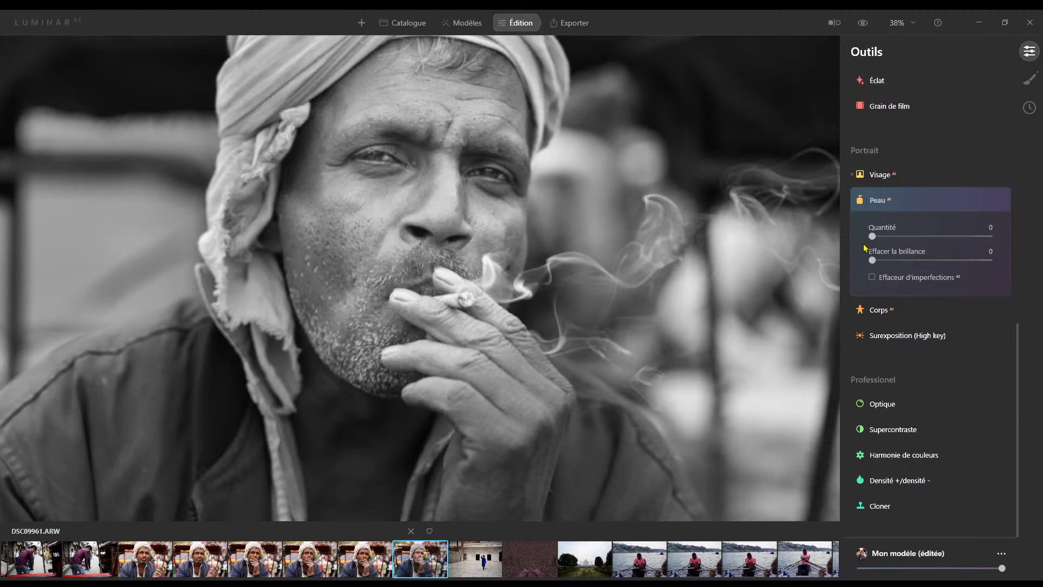
Step: Review the Optique and Supercontraste options and look over the complete list of editing tools
click(898, 404)
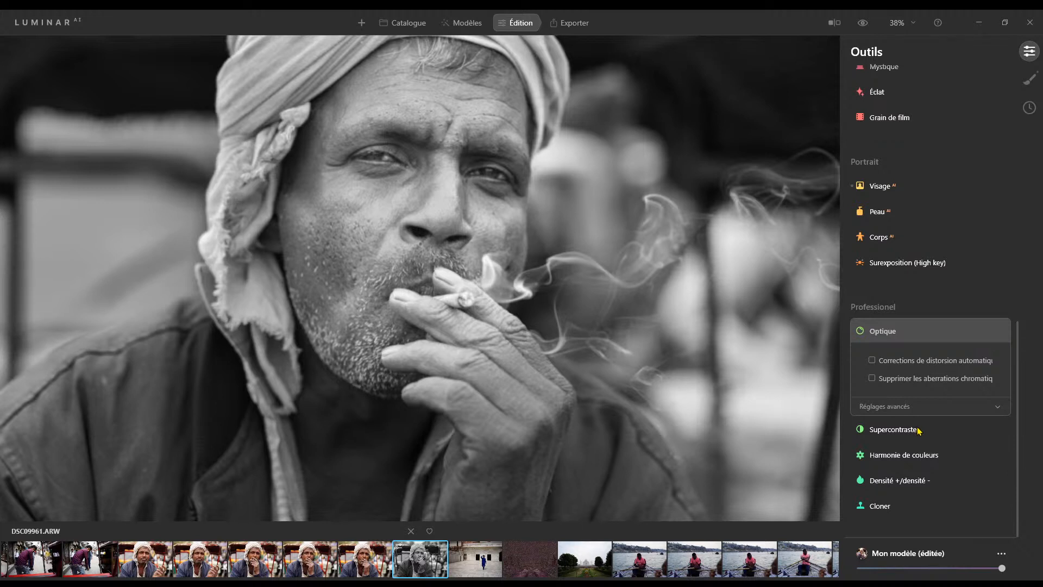
click(894, 429)
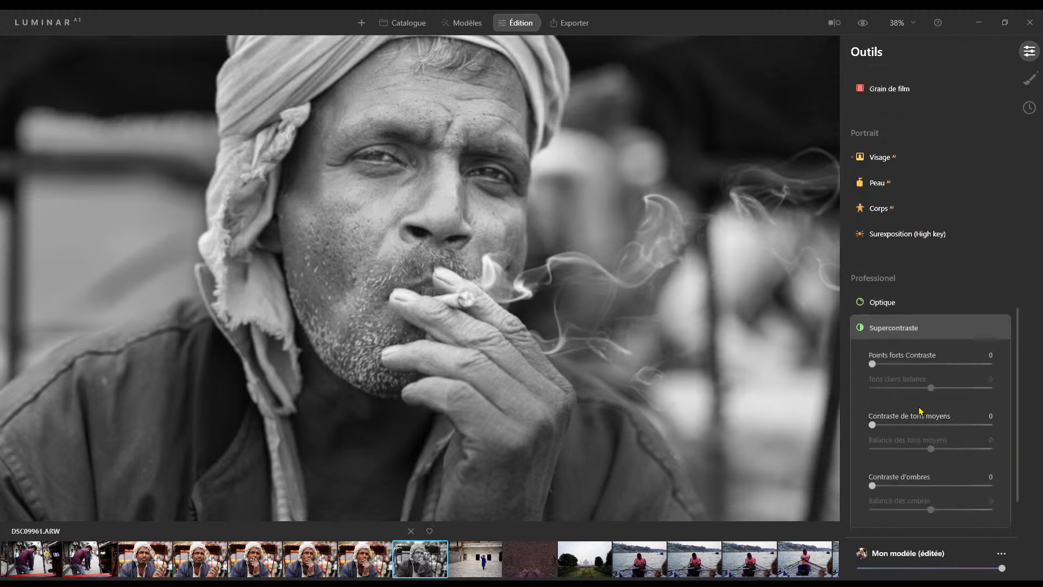
click(918, 325)
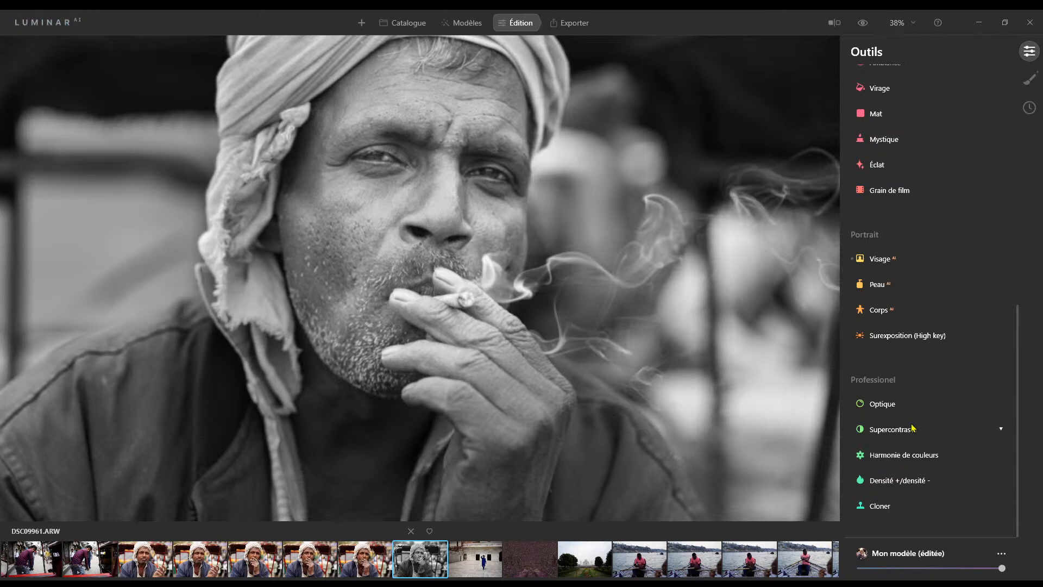
scroll(913, 418, up, 5)
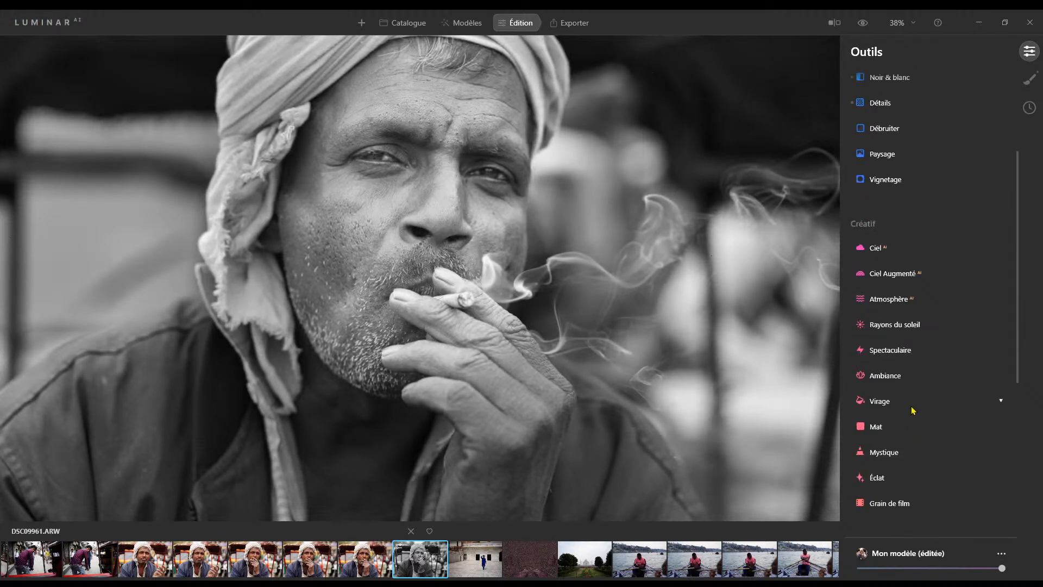
scroll(913, 411, up, 3)
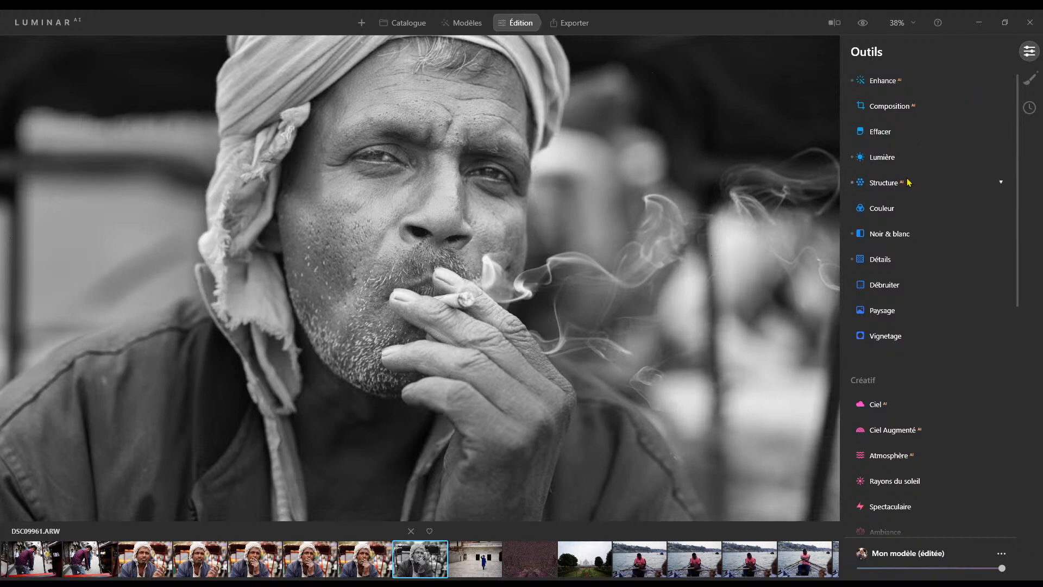
scroll(908, 182, down, 10)
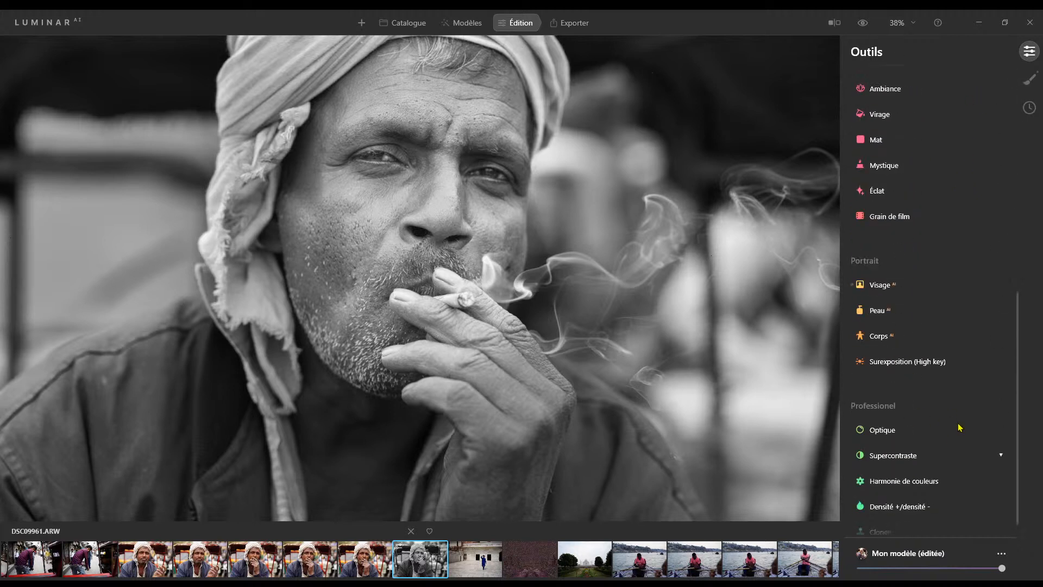
scroll(960, 428, up, 10)
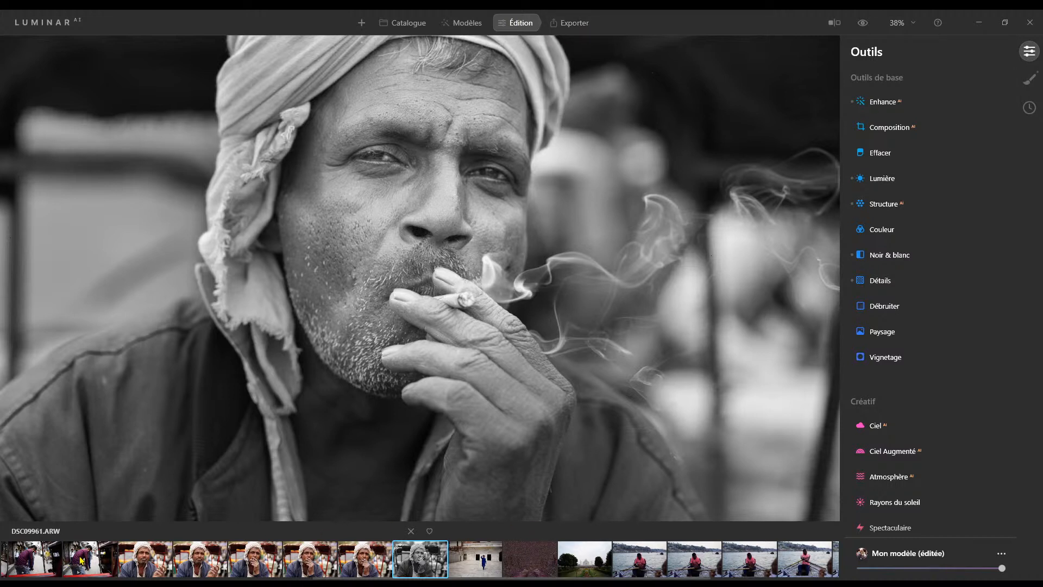
Step: Try selecting a range of photos starting at DSC09875.ARW, view DSC09956.ARW, and return to the black-and-white portrait DSC09961.ARW
click(26, 556)
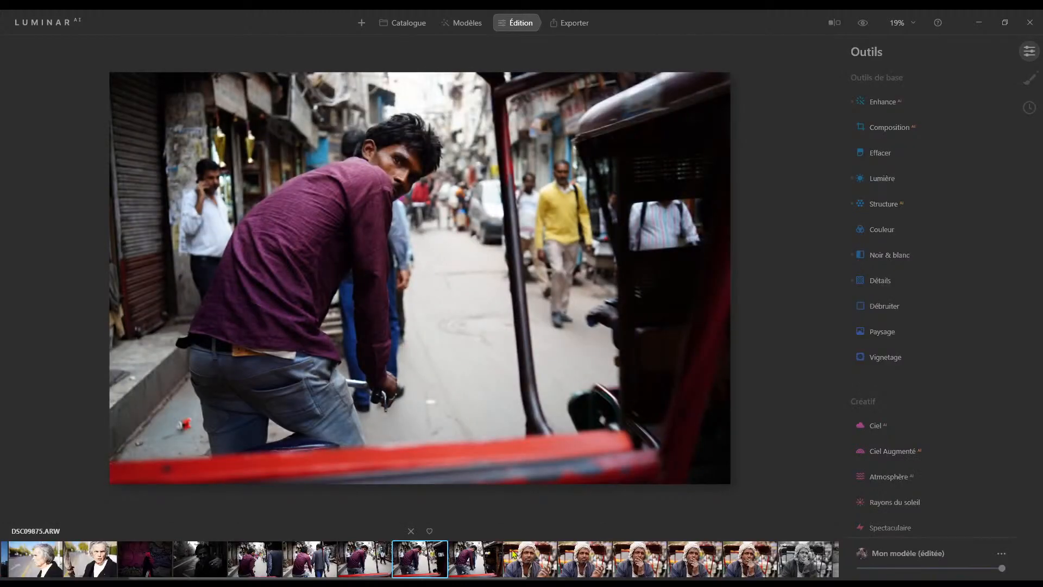
shift+click(610, 561)
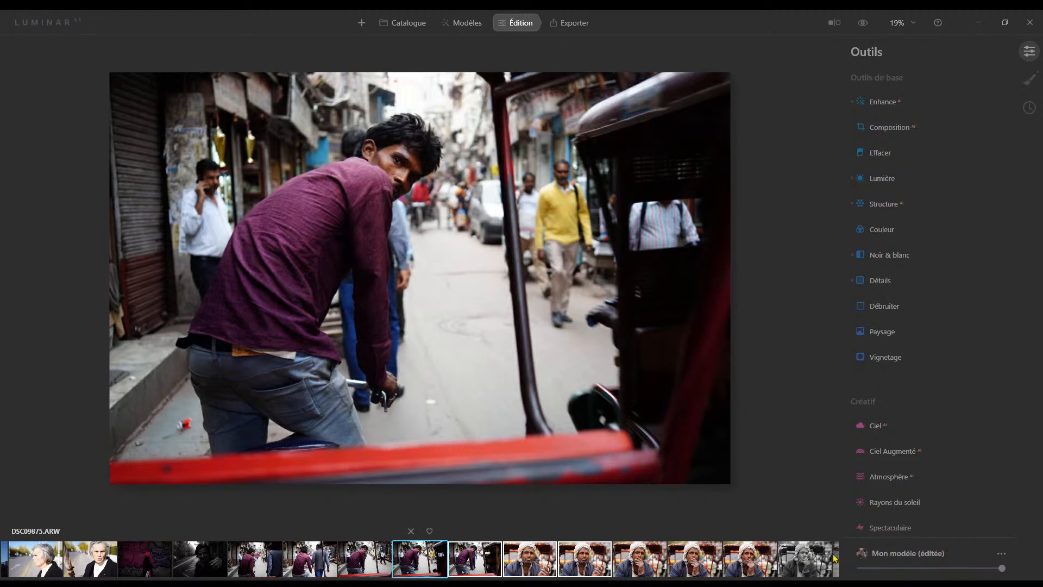
click(544, 563)
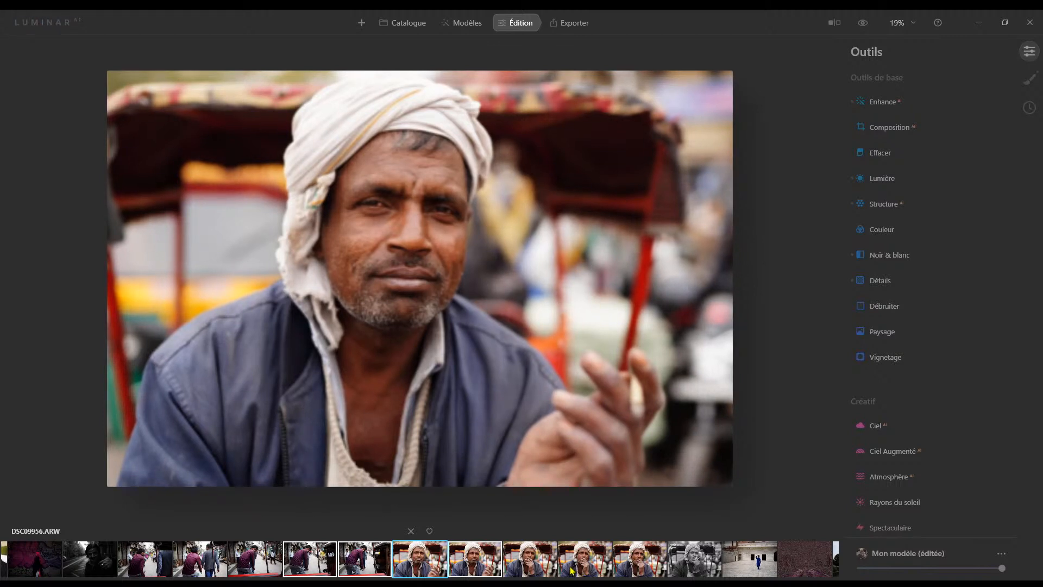
click(699, 565)
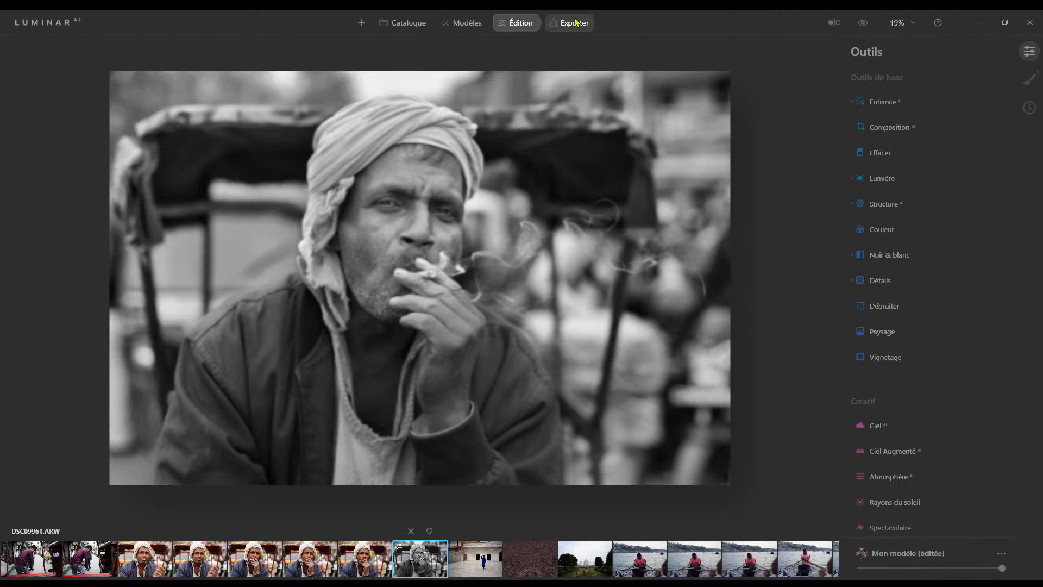
Step: Browse the templates and open the Lumières de la ville collection for the portrait
click(467, 23)
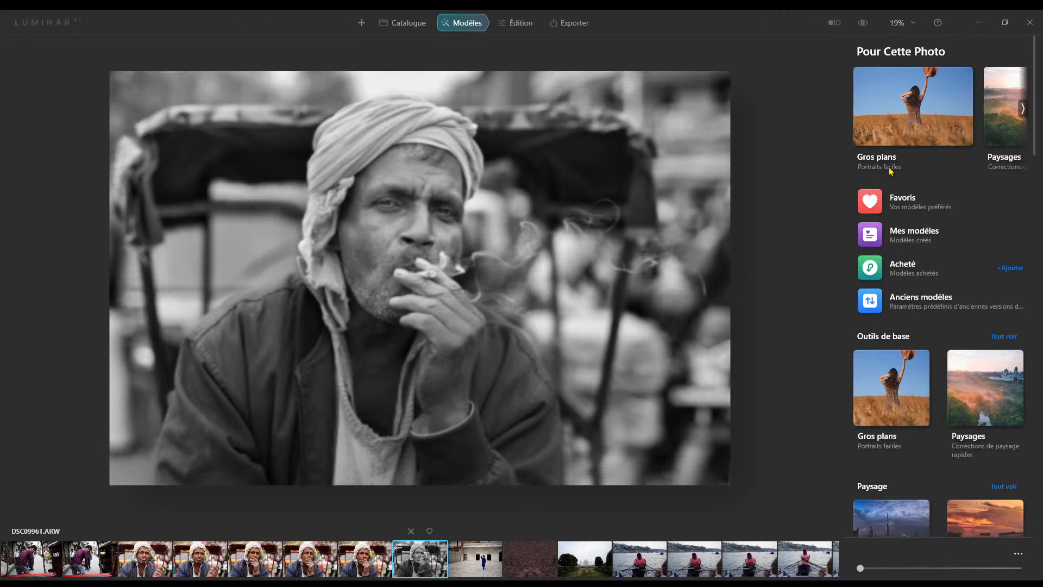
scroll(883, 402, down, 1)
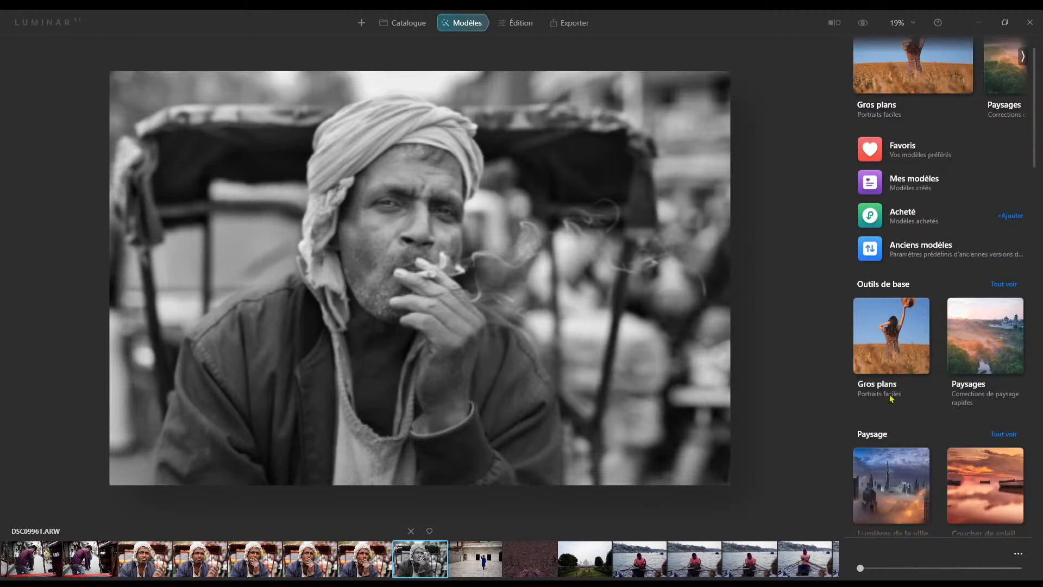
scroll(891, 398, down, 2)
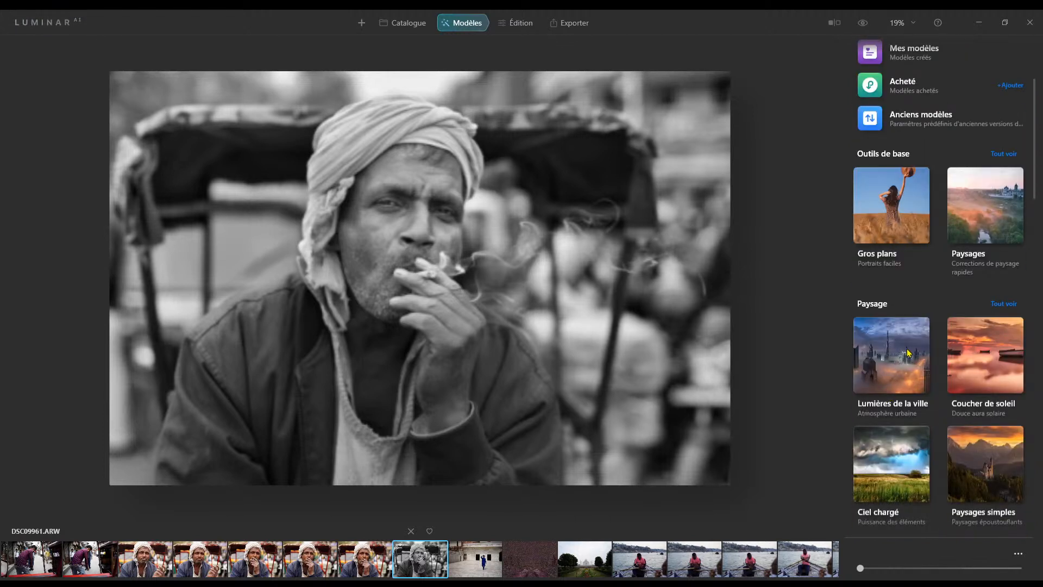
click(898, 363)
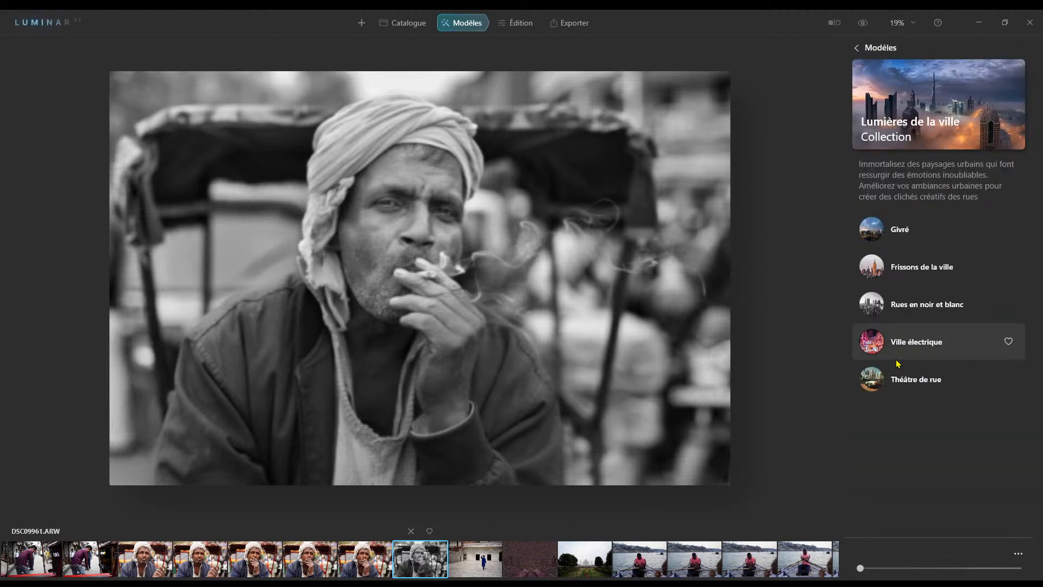
Step: Try the Frissons de la ville, Ville électrique and Théâtre de rue templates, and apply Givré to the portrait
click(904, 271)
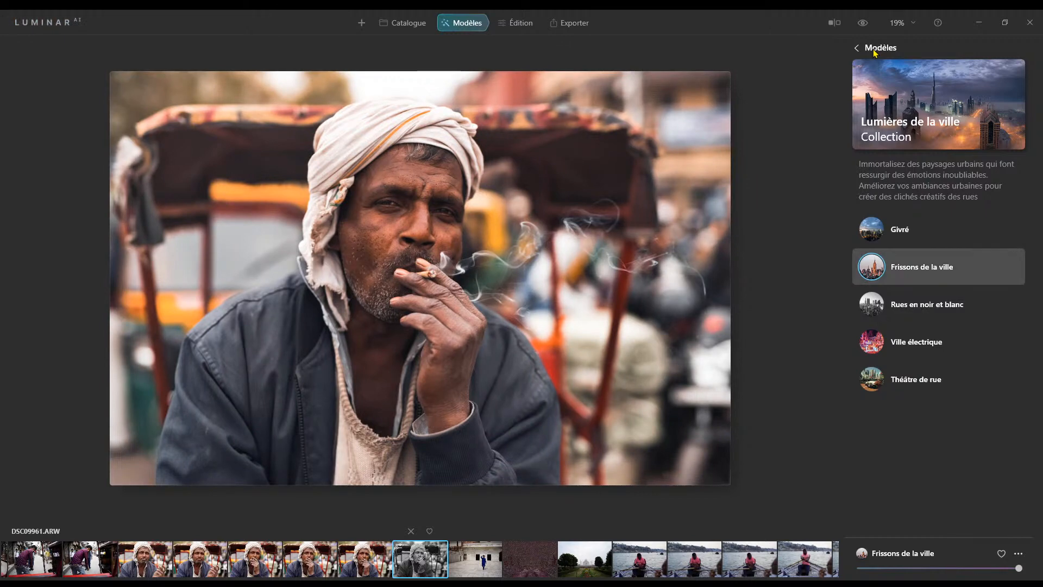
click(913, 343)
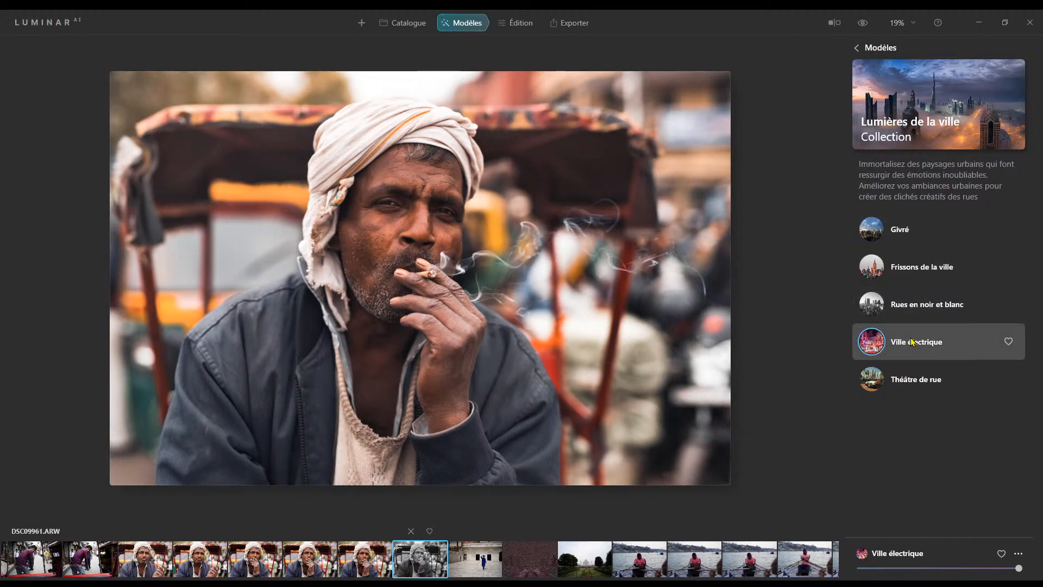
click(905, 383)
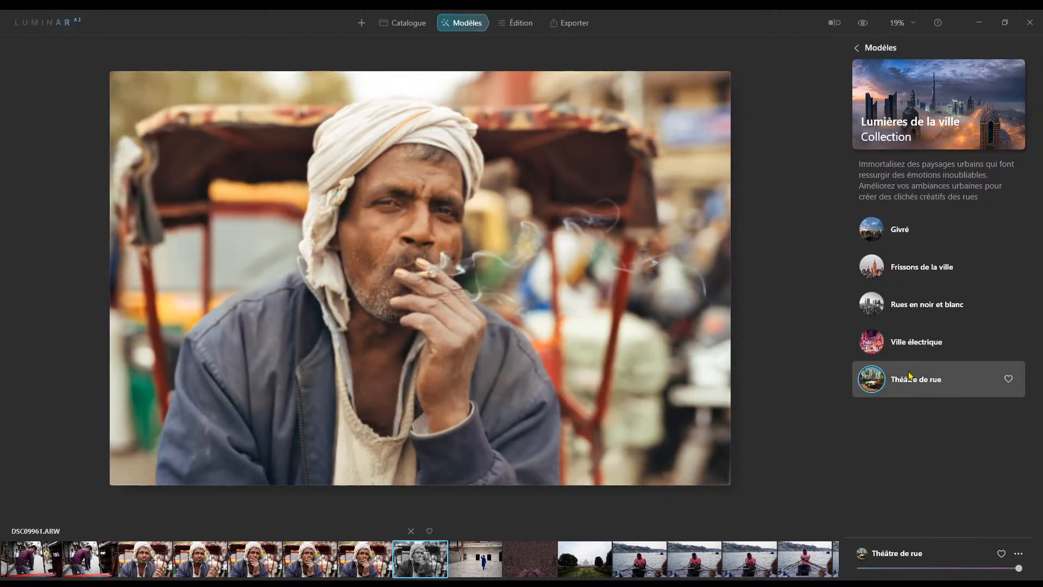
click(902, 233)
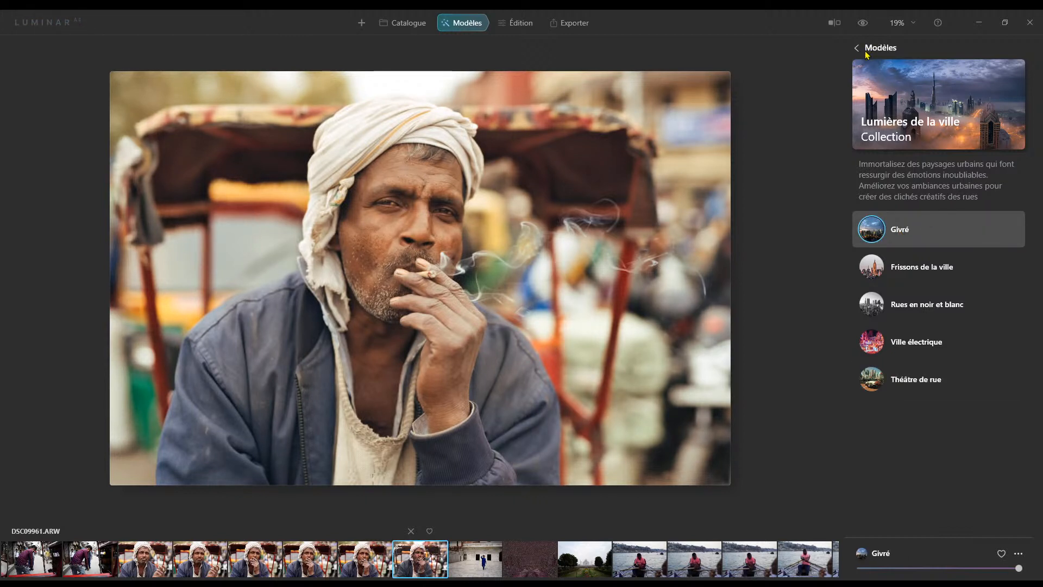
Step: Return to the editing tools, look through them, and open local masking with a Texture layer
click(463, 22)
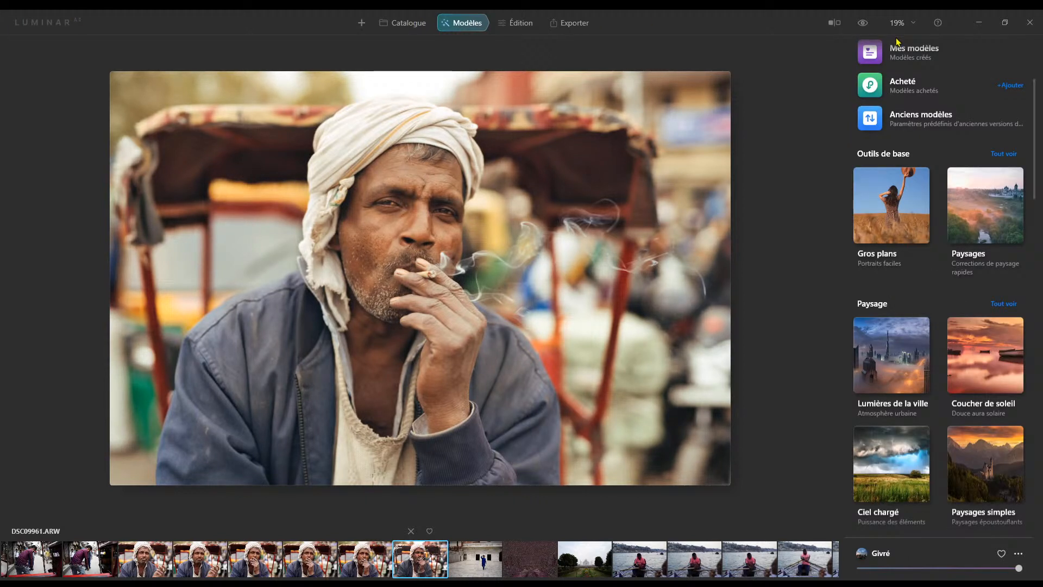
click(526, 23)
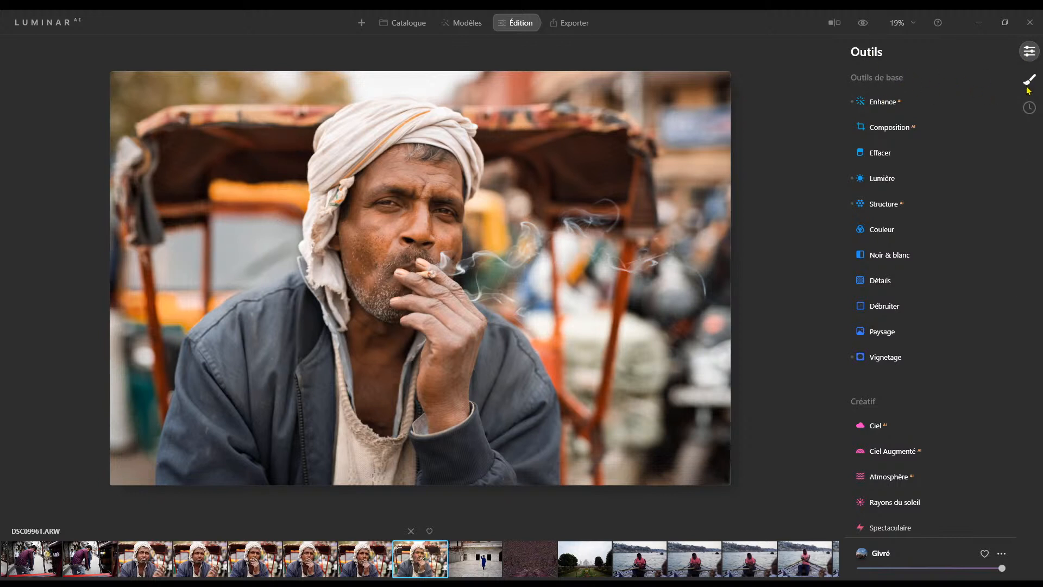
scroll(955, 338, down, 3)
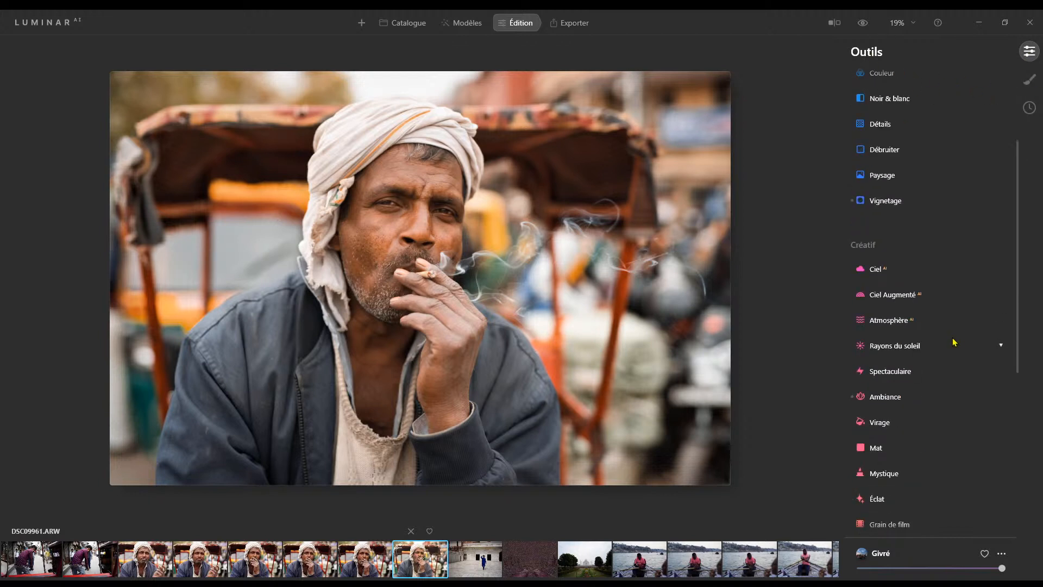
scroll(981, 132, up, 3)
click(1030, 79)
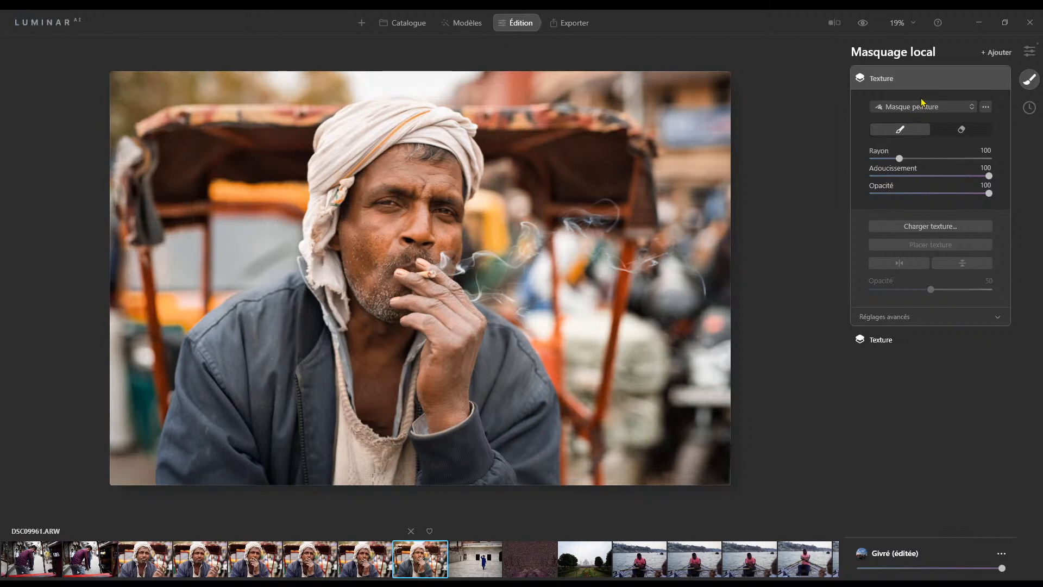
Step: Switch the Texture layer's mask to Masque radial and add a Basique layer to the local masking
click(932, 112)
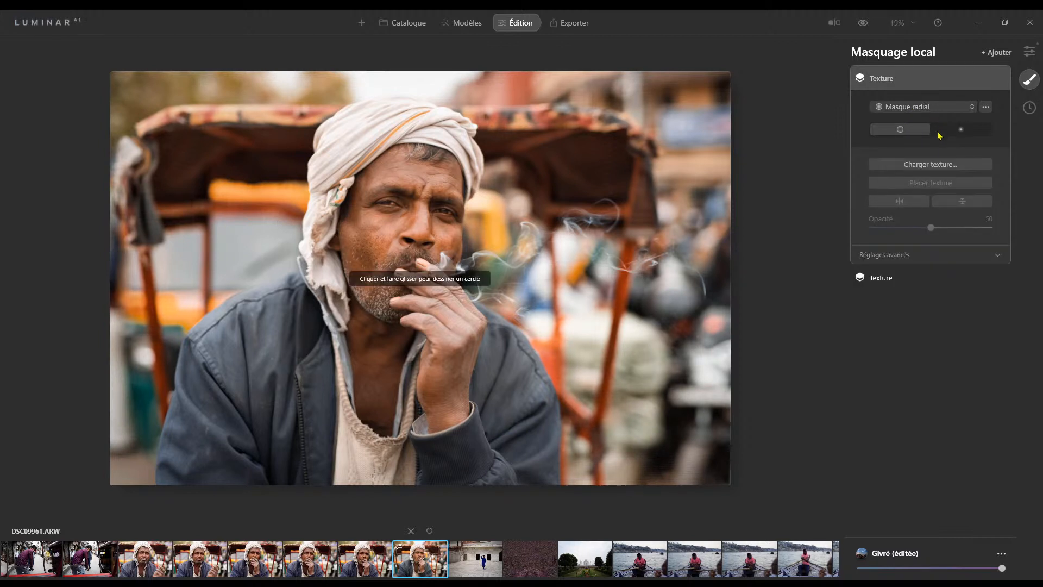
click(876, 277)
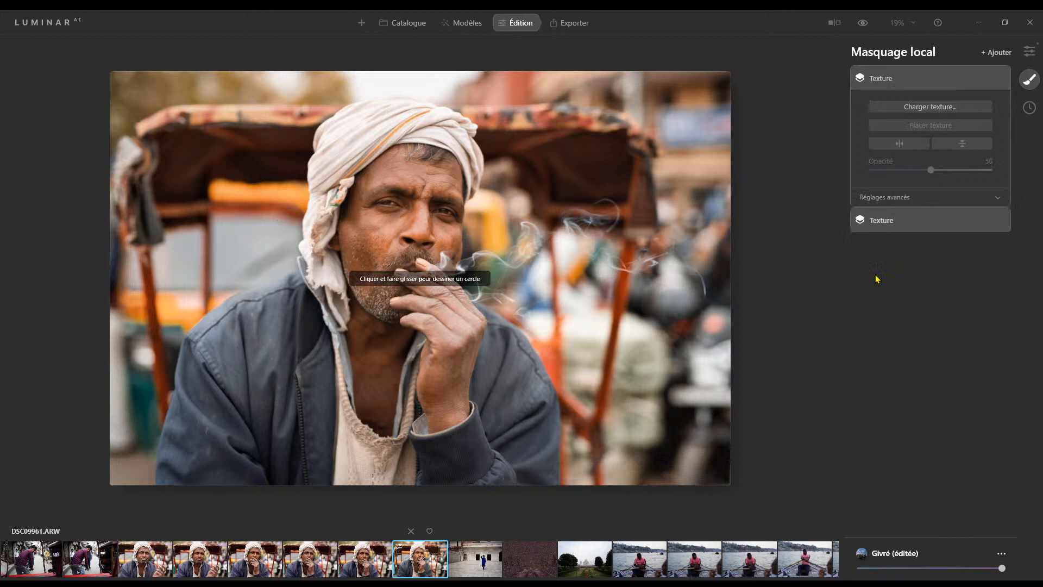
click(998, 52)
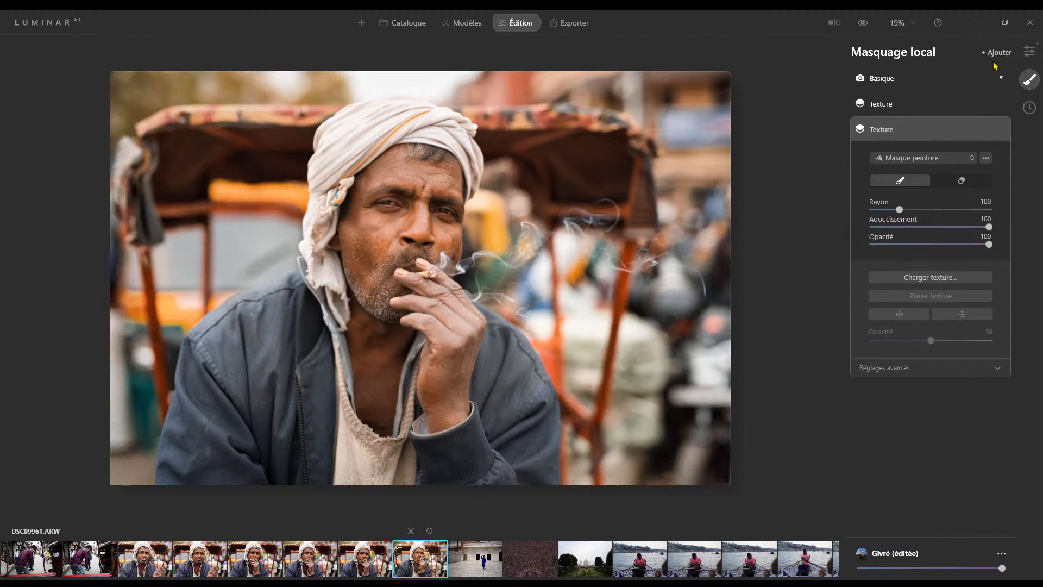
click(899, 82)
click(906, 81)
click(904, 79)
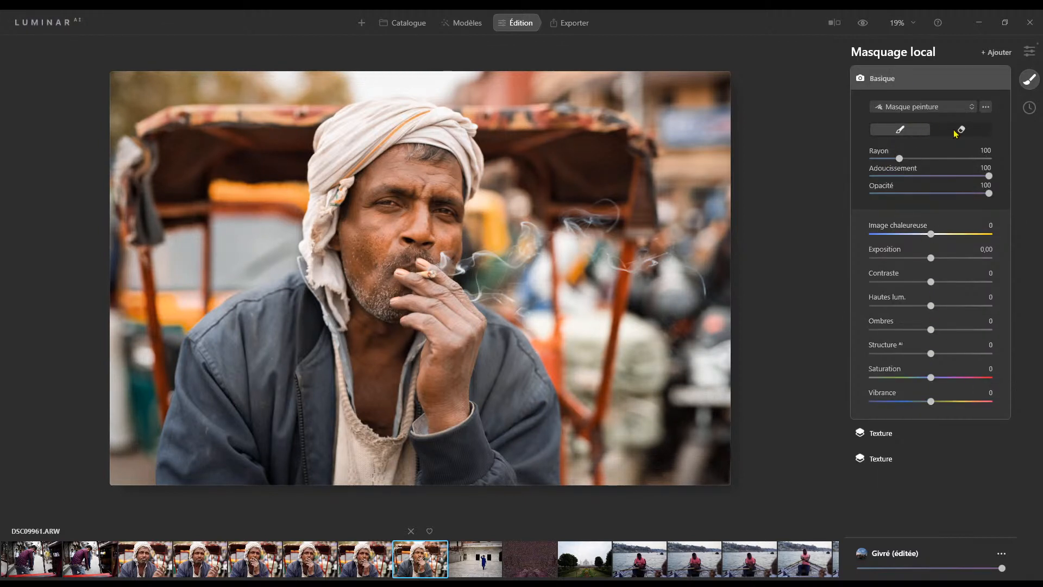
Step: Draw a Masque dégradé from the man's eyes down to his wrist on the Basique layer and lower its Exposition
click(939, 106)
click(934, 96)
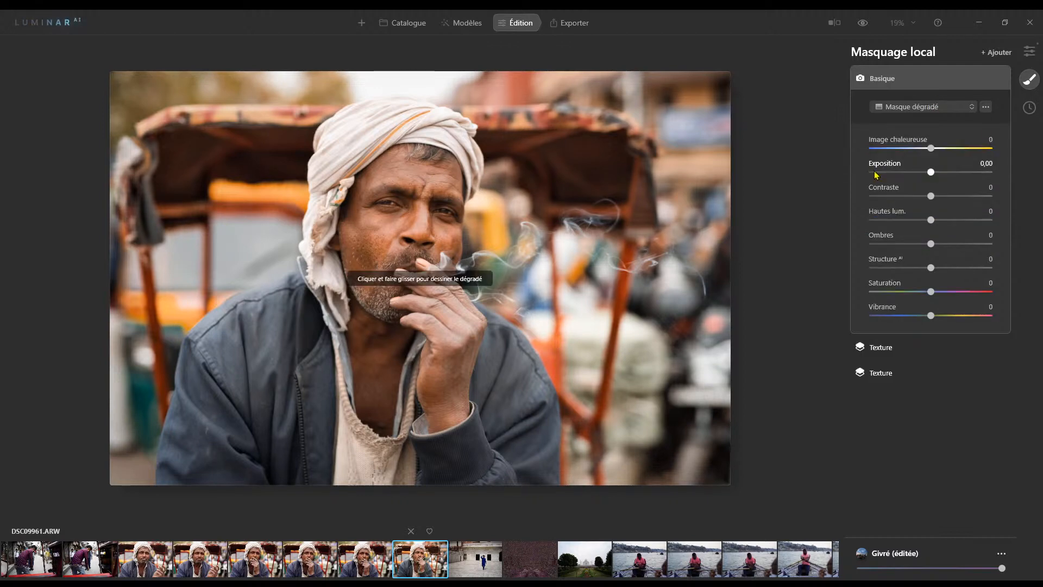
mouse_move(409, 206)
mouse_down()
mouse_move(430, 428)
mouse_move(439, 427)
mouse_up()
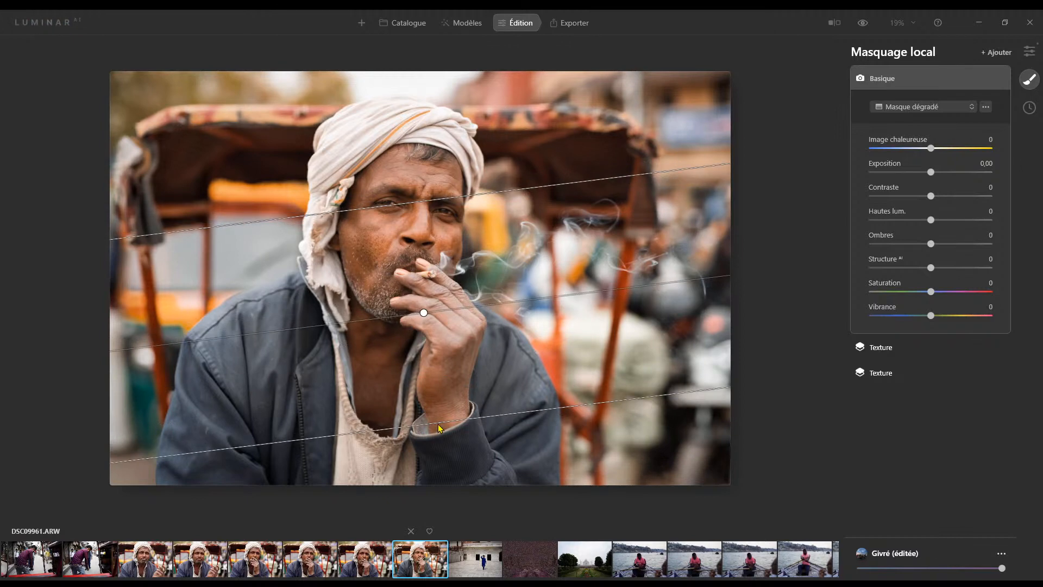
drag(931, 172, 921, 175)
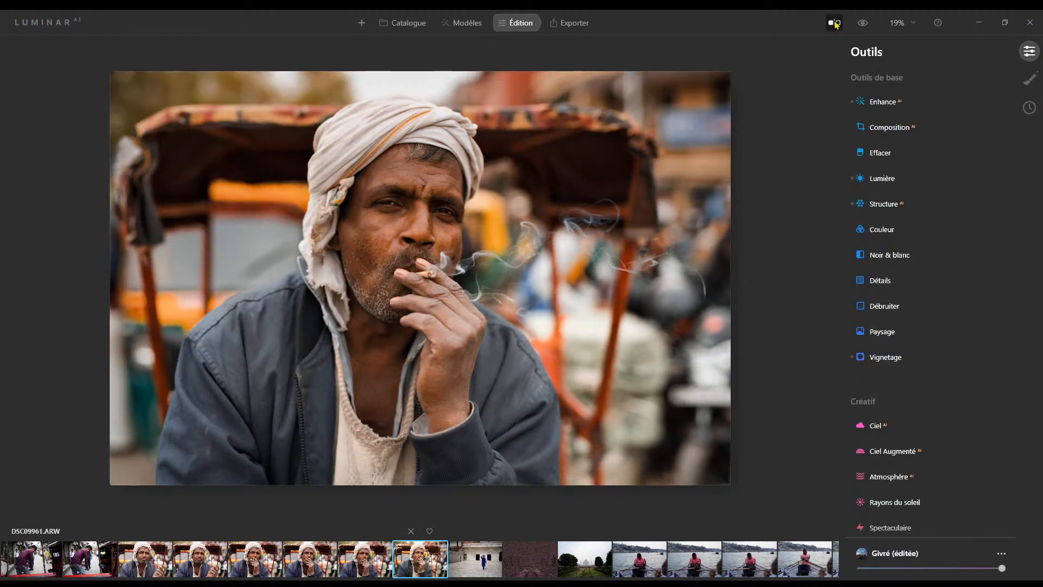
Step: Compare the edited portrait with the original by repeatedly toggling the before and after preview
click(865, 26)
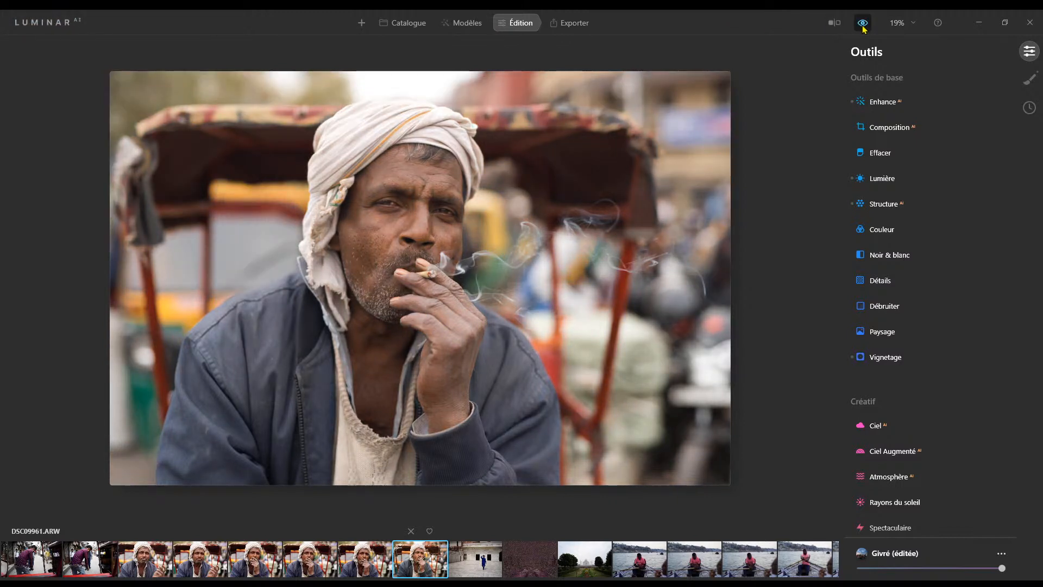
click(865, 26)
click(864, 27)
click(865, 26)
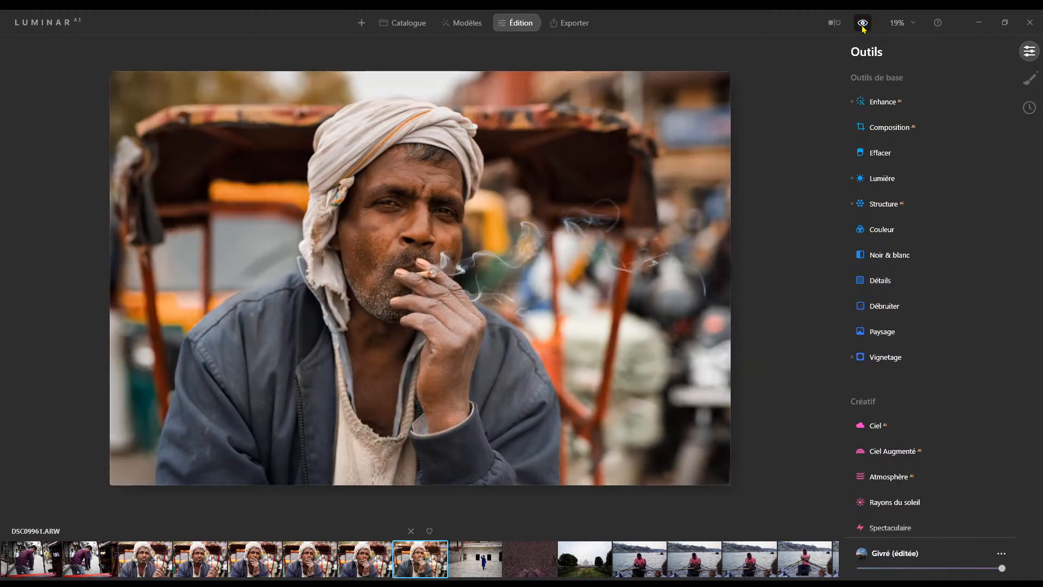
click(865, 26)
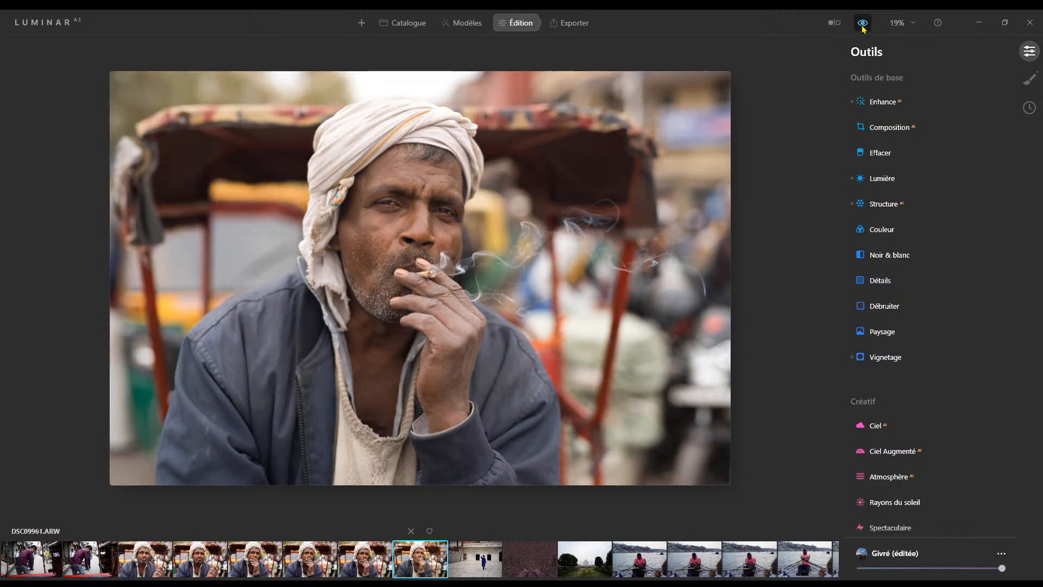
click(865, 26)
click(864, 26)
click(865, 26)
click(864, 26)
click(864, 26)
click(863, 25)
click(863, 25)
click(863, 25)
click(863, 25)
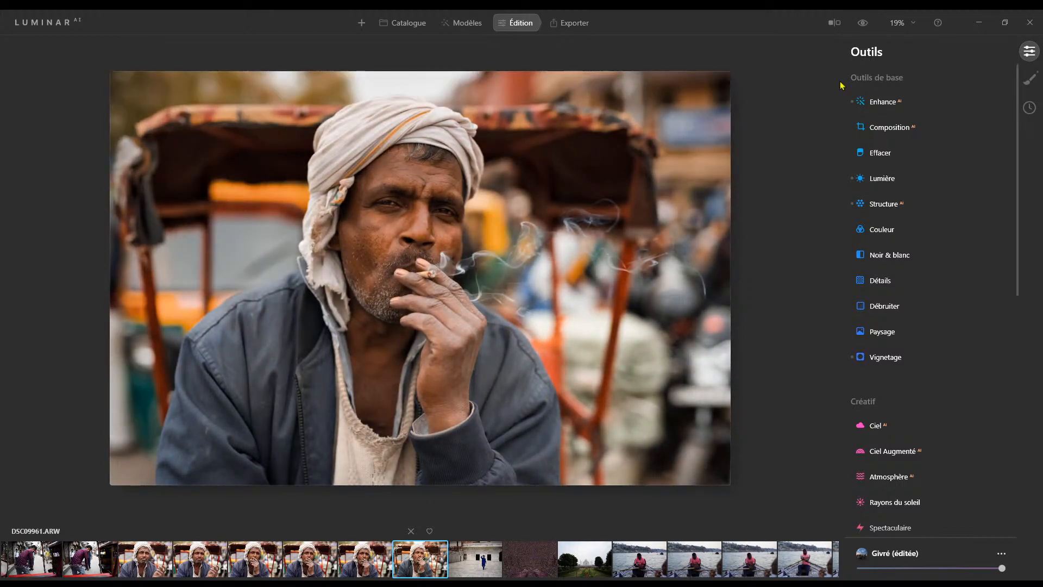
Step: Open the Structure AI settings and examine the man's face, eyes and headscarf at 100% zoom
click(877, 206)
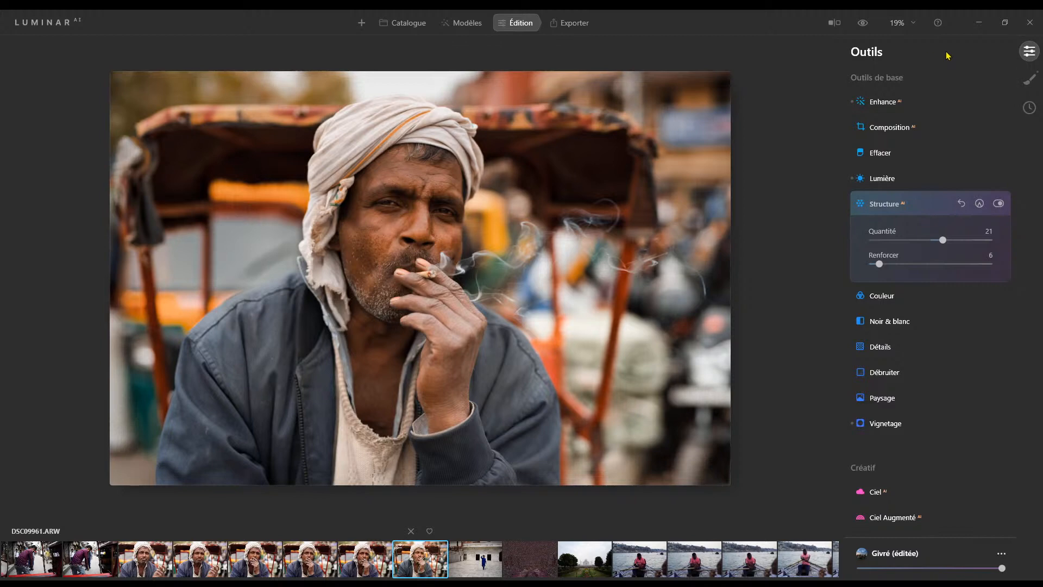
click(395, 203)
drag(354, 212, 422, 223)
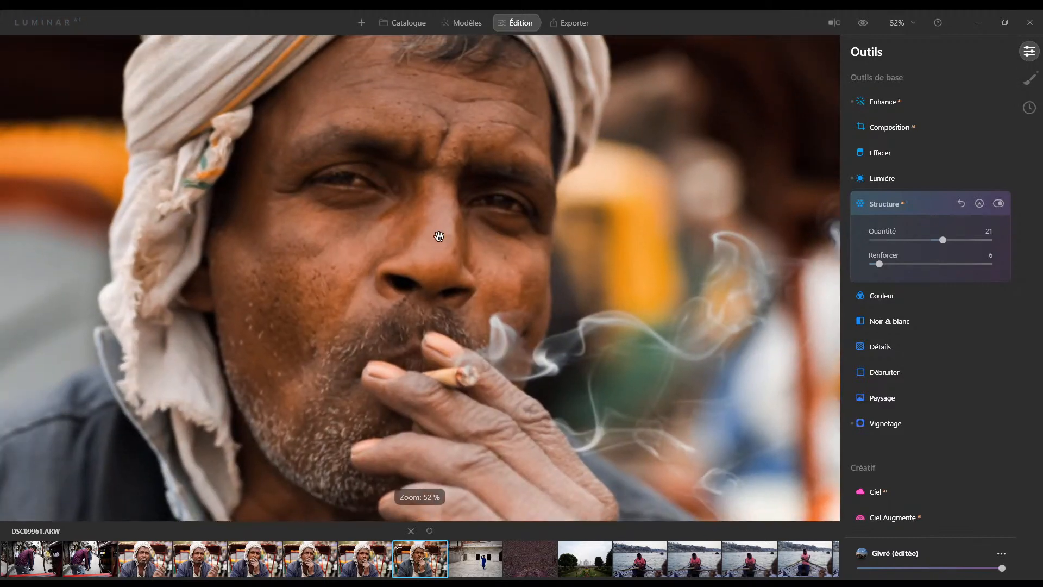
drag(428, 182, 465, 190)
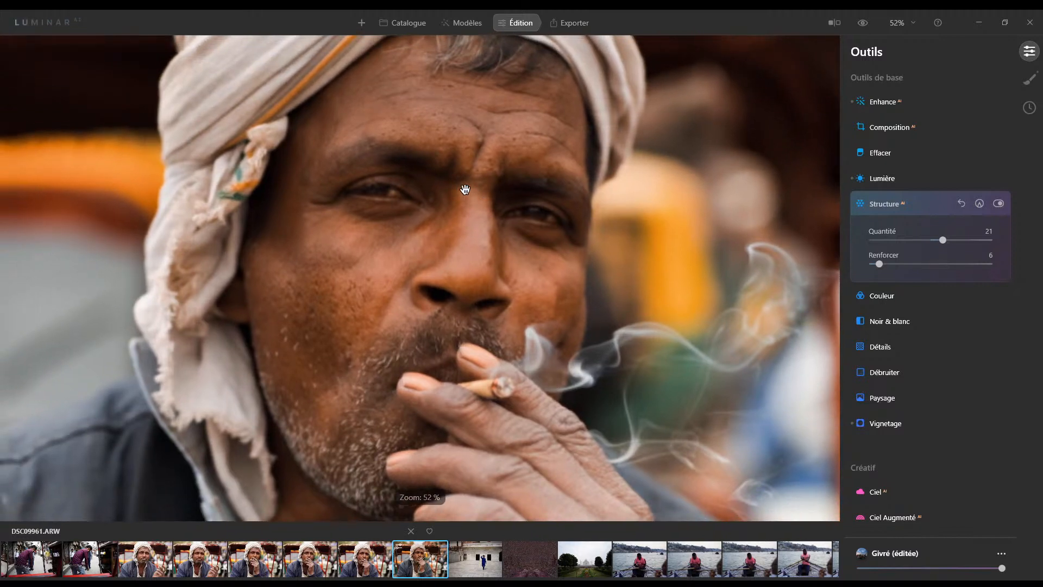
scroll(466, 190, up, 1)
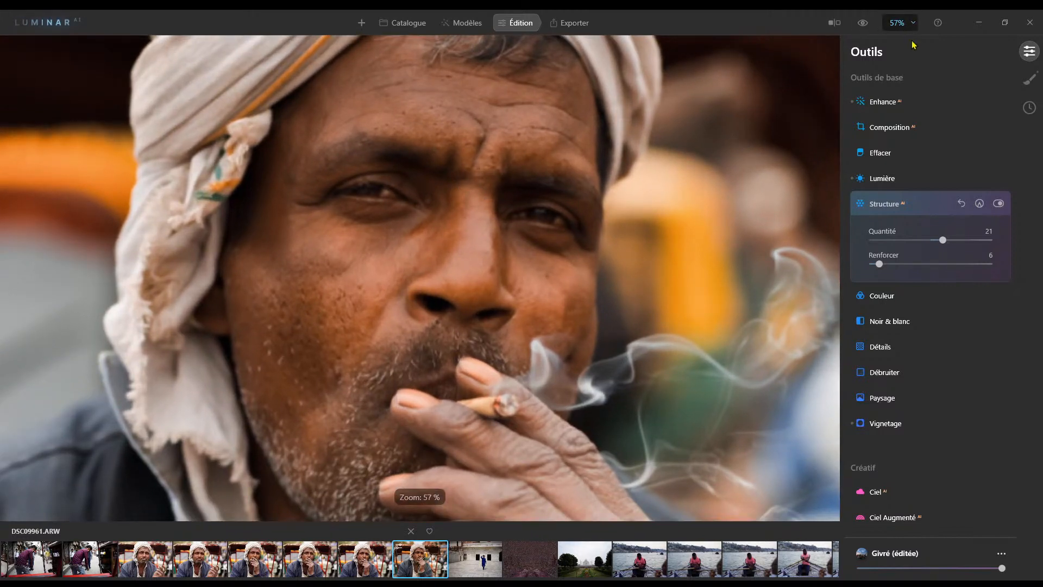
key(ctrl+1)
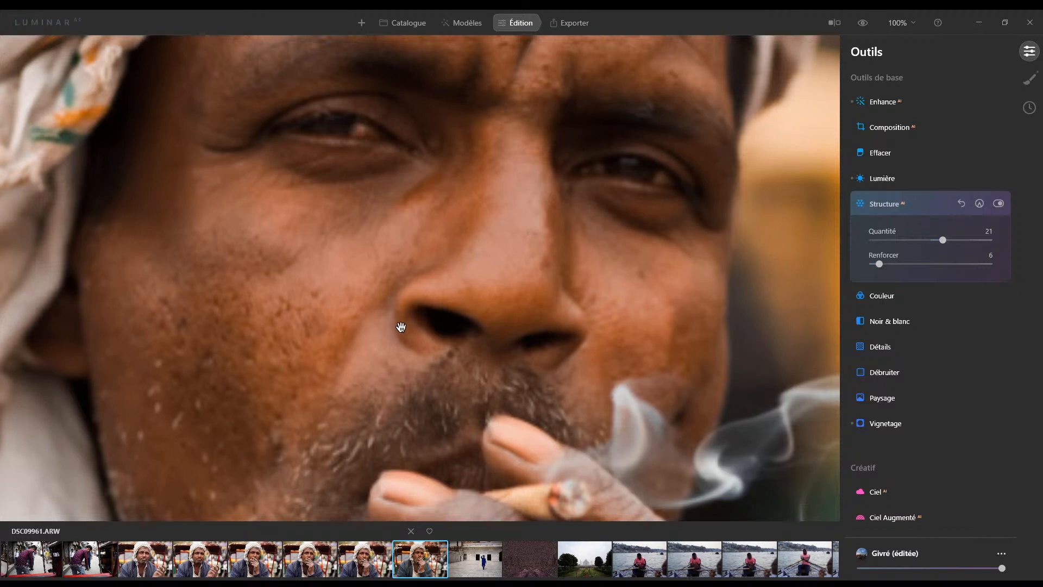
drag(288, 251, 451, 366)
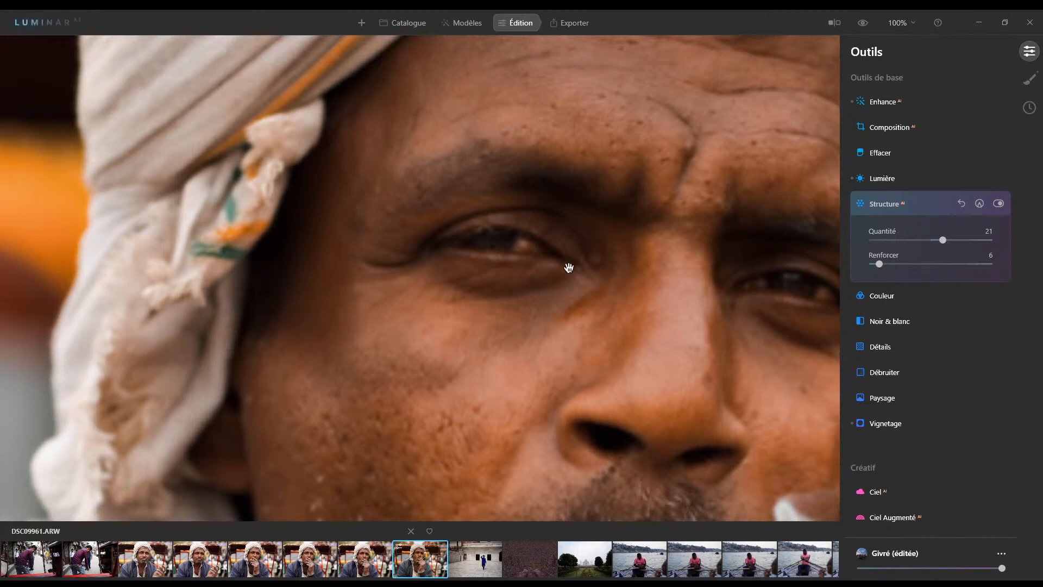
Step: Return to the catalogue, view the 2019-05-14 mont saint michel 2 folder, and go back to the 000000000 test folder
click(411, 30)
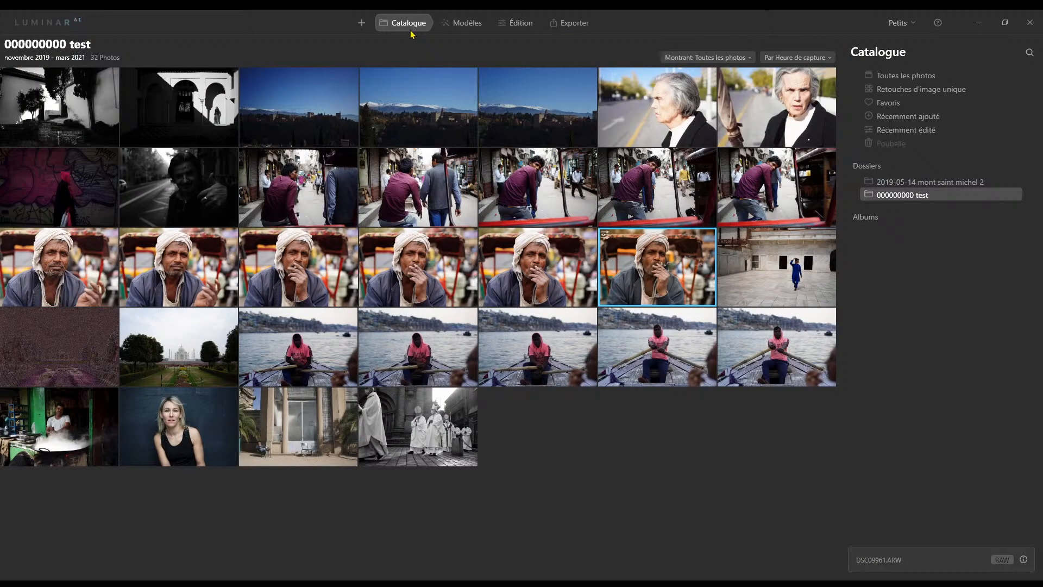
click(634, 336)
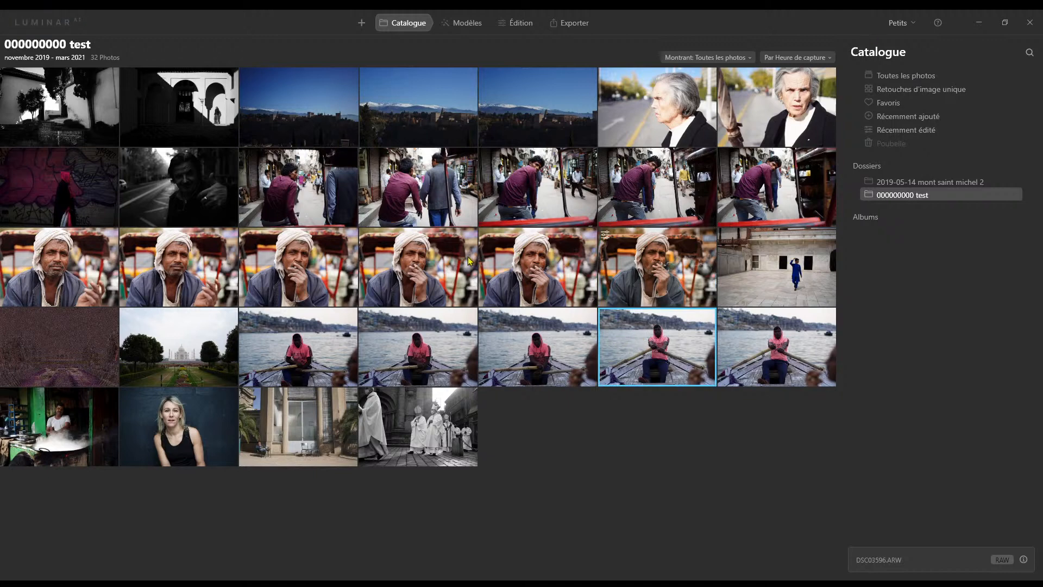
click(911, 184)
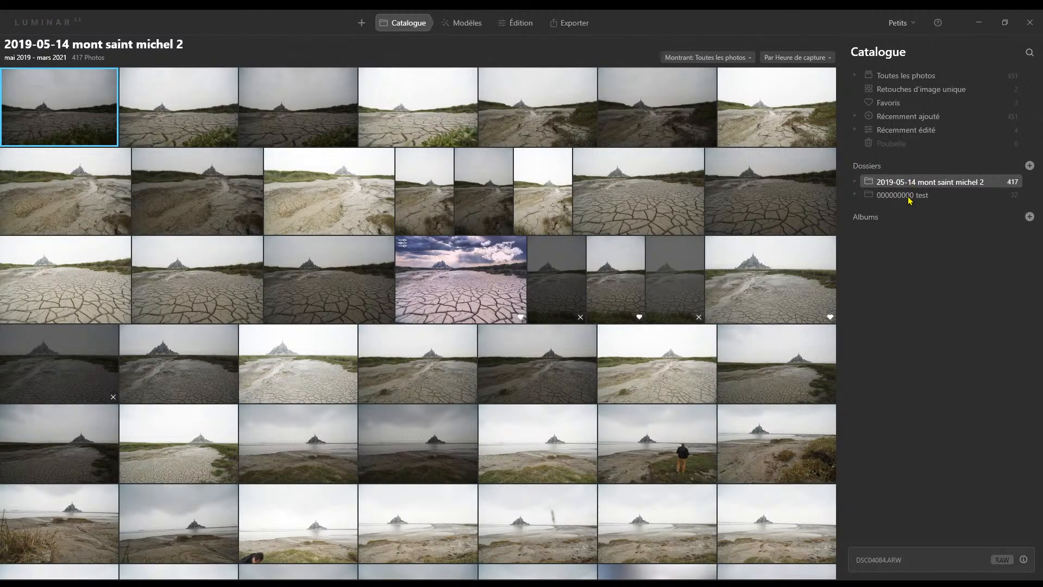
click(910, 197)
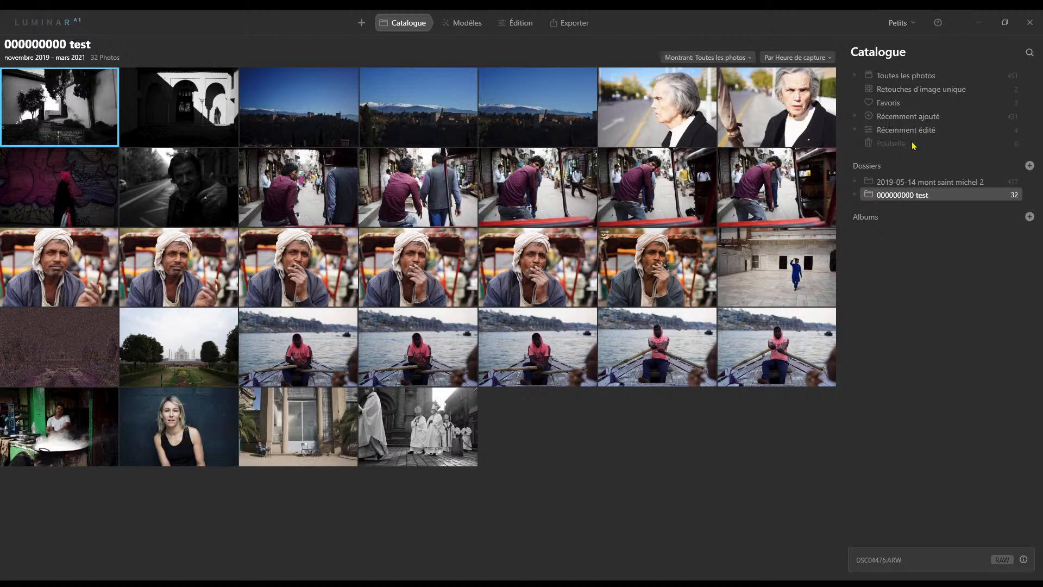
Step: Return to editing, view the mountain photo DSC04492.ARW, and open the arcade photo DSC04479.ARW
click(521, 24)
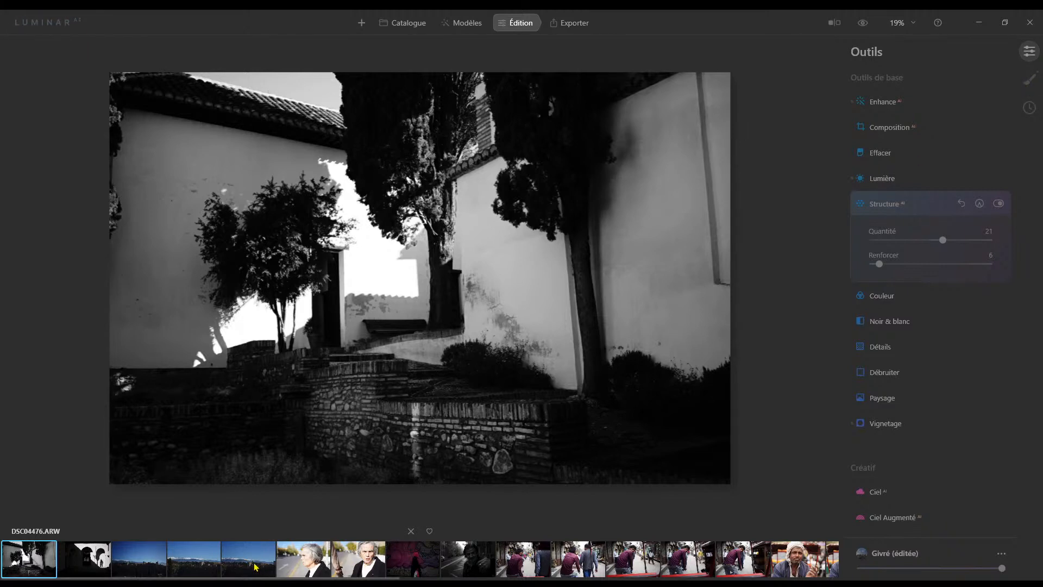
click(197, 568)
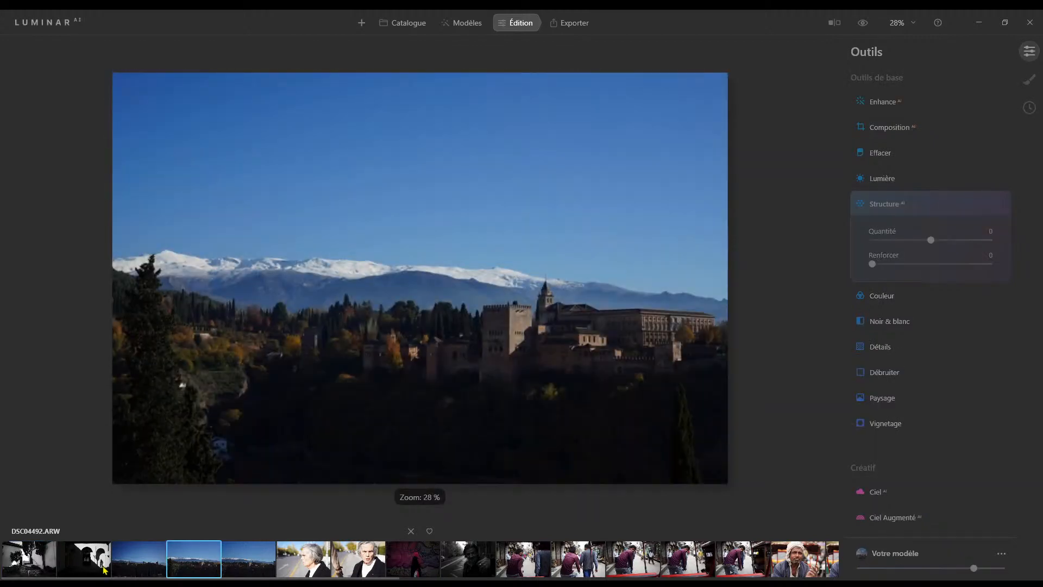
click(99, 565)
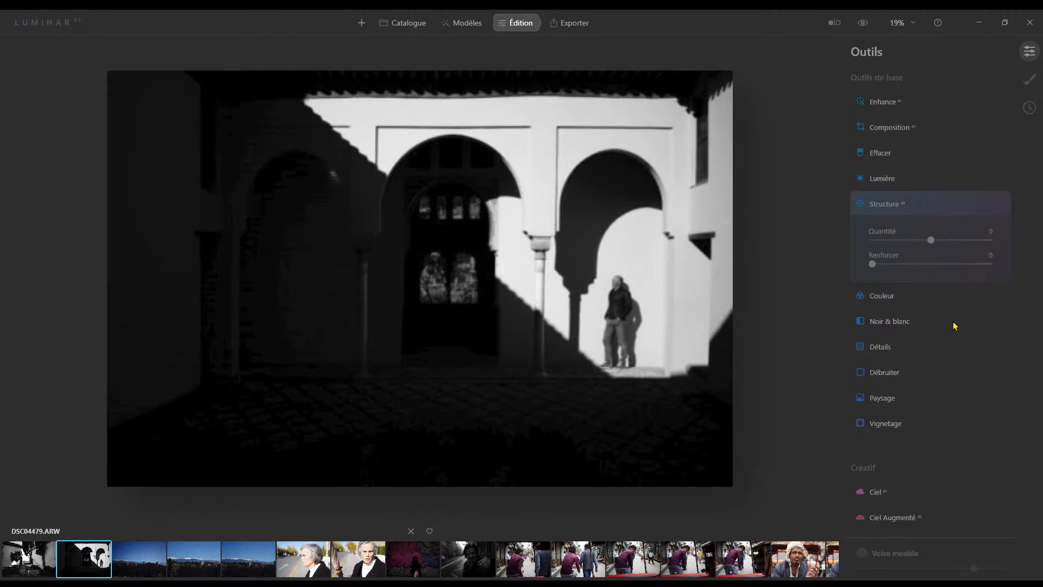
Step: Look through the Créatif, Portrait and Professionel tools and open the Optique settings for the arcade photo
scroll(954, 325, down, 5)
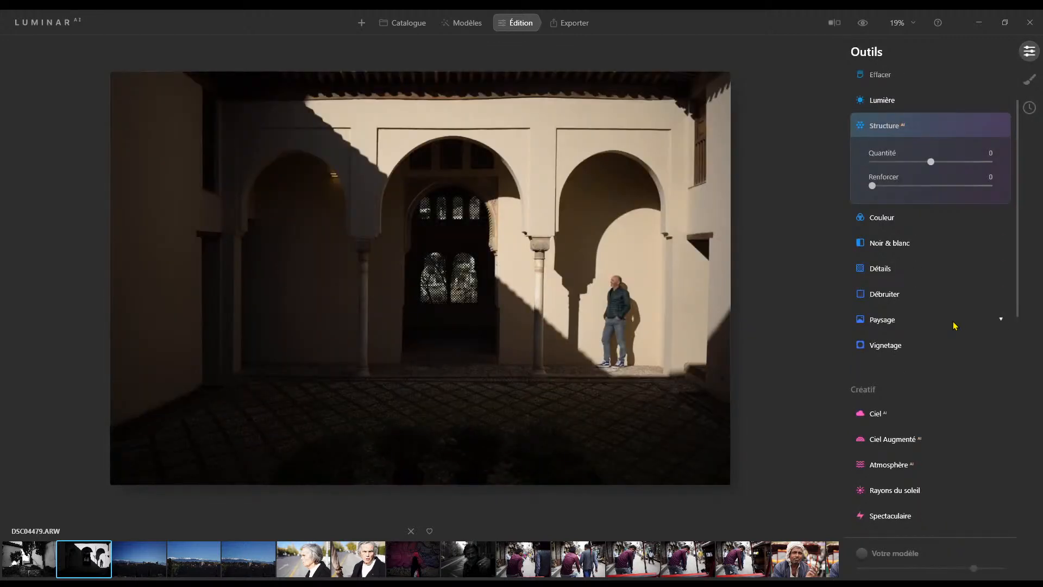
scroll(954, 323, down, 5)
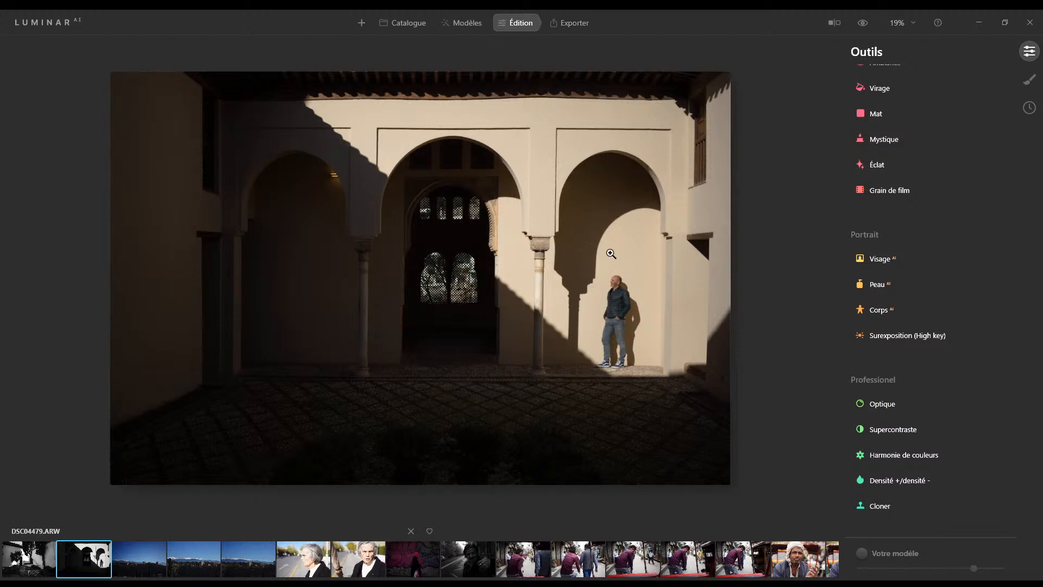
click(899, 411)
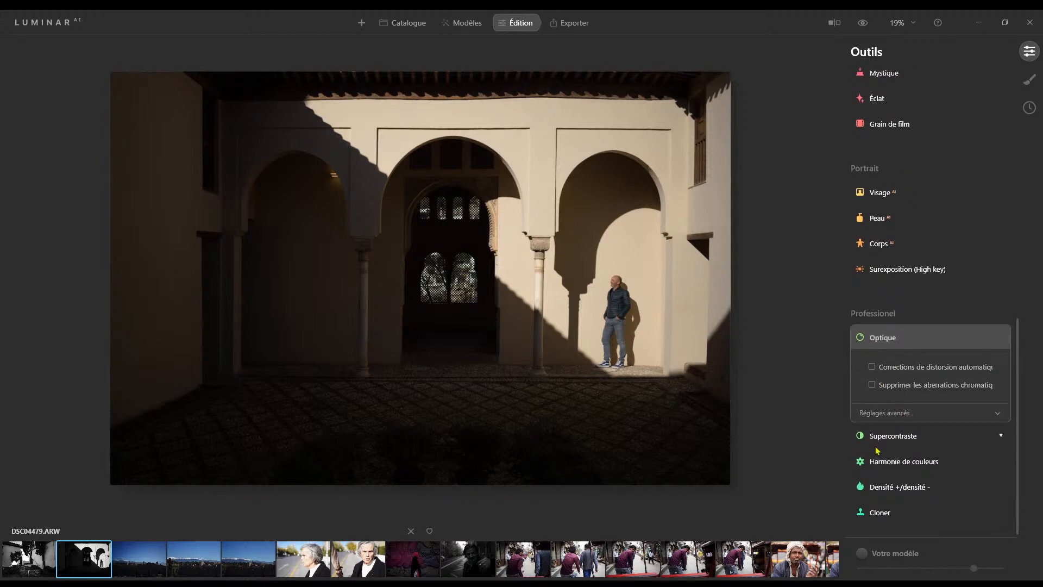
scroll(887, 515, down, 1)
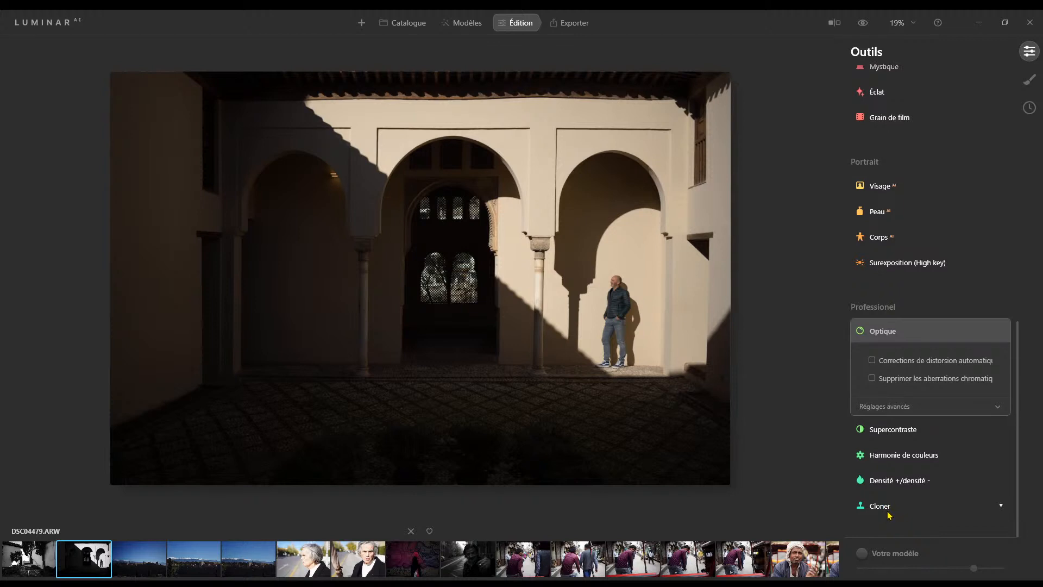
scroll(927, 433, up, 3)
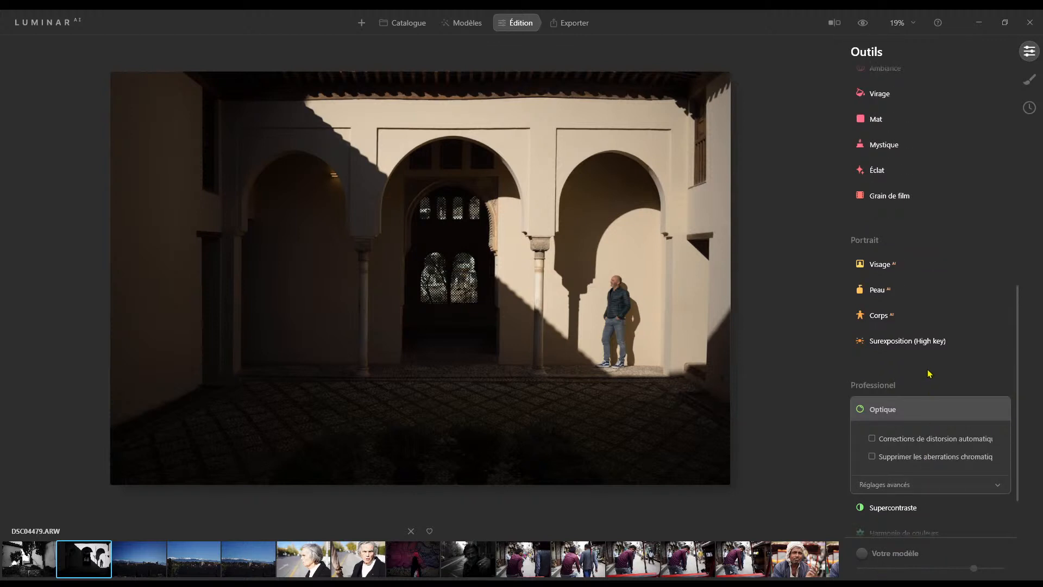
scroll(931, 351, up, 3)
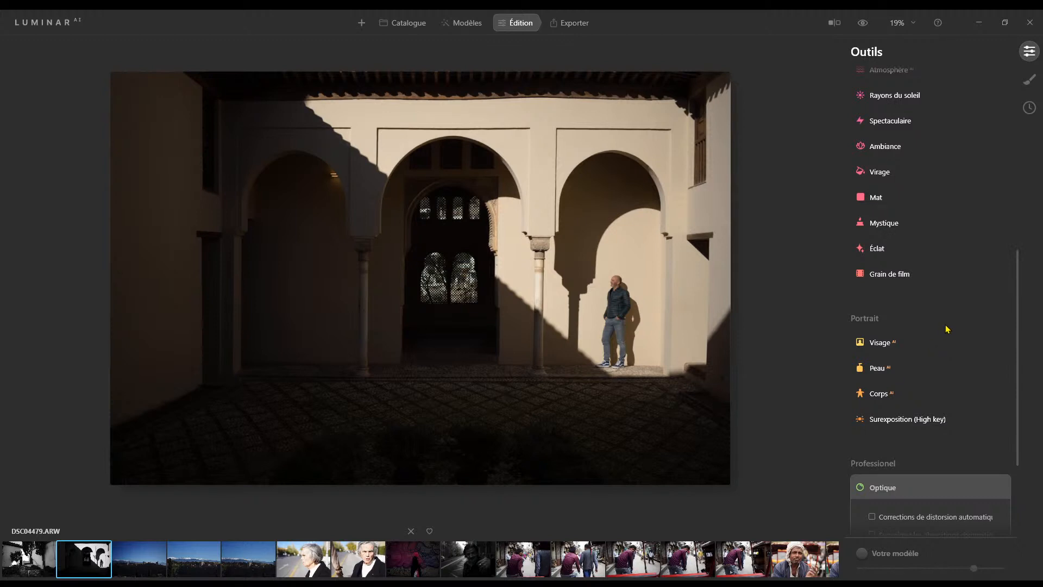
scroll(957, 308, up, 5)
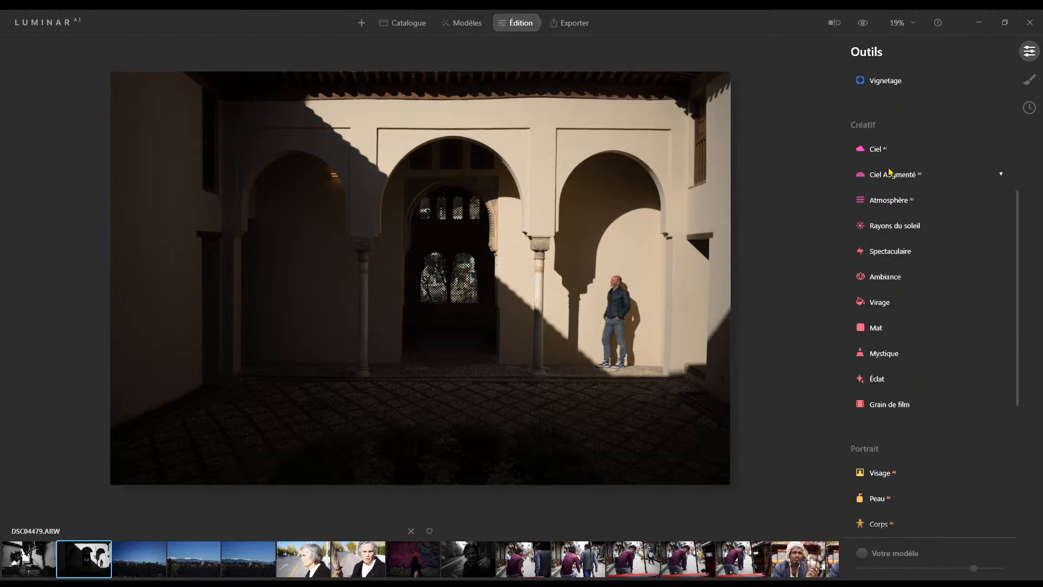
scroll(897, 389, down, 8)
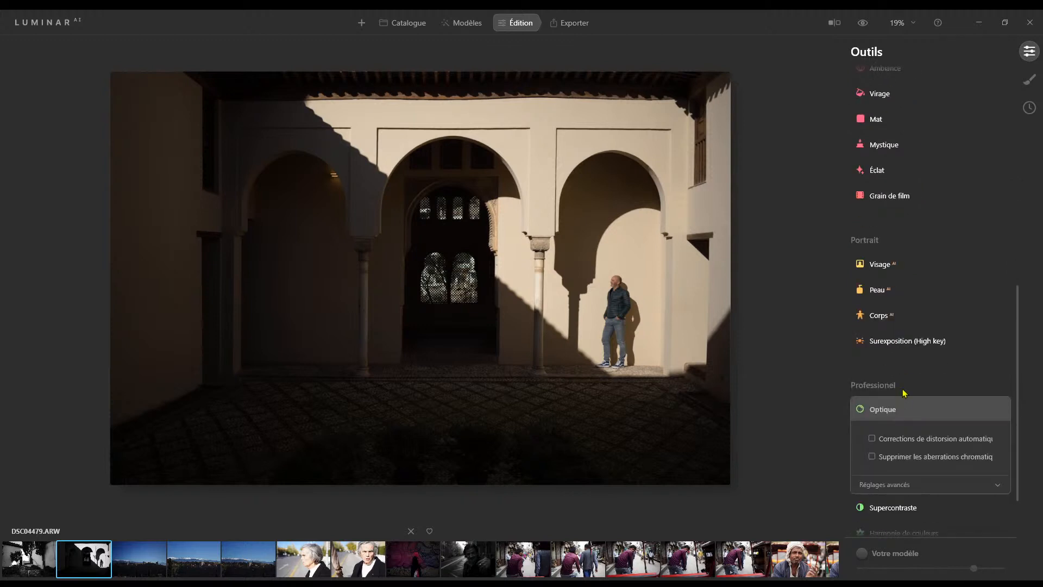
scroll(906, 344, down, 3)
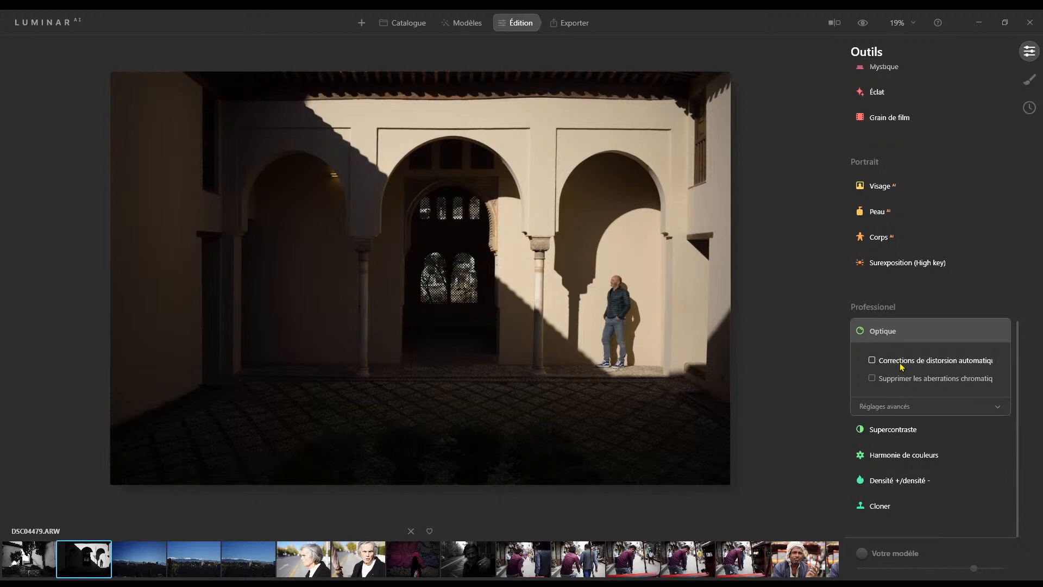
Step: Expand the advanced settings of Optique and raise the arcade photo's lens distortion to 15, reducing it to 9
click(990, 411)
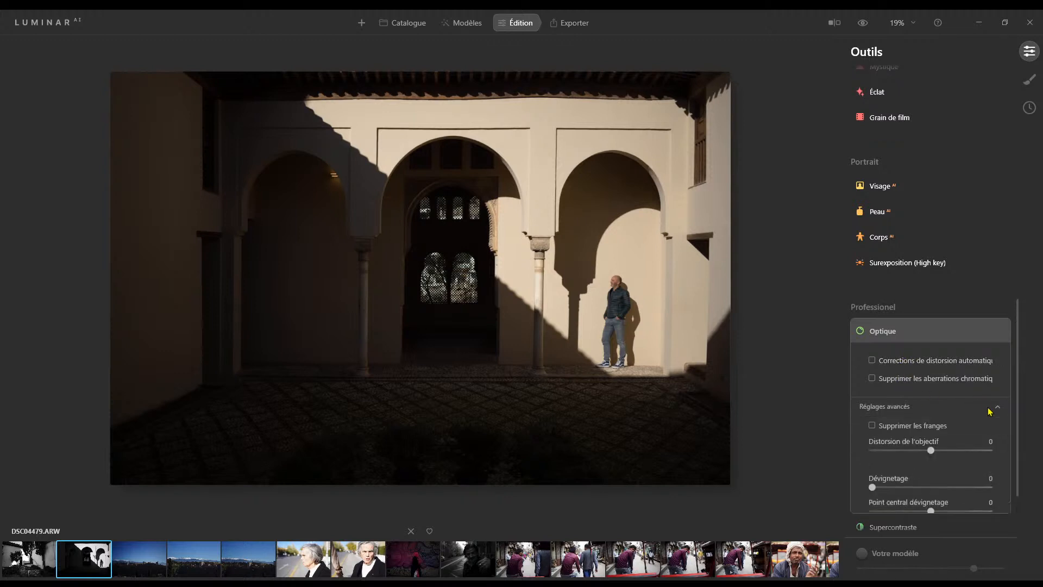
scroll(908, 425, down, 4)
mouse_move(929, 357)
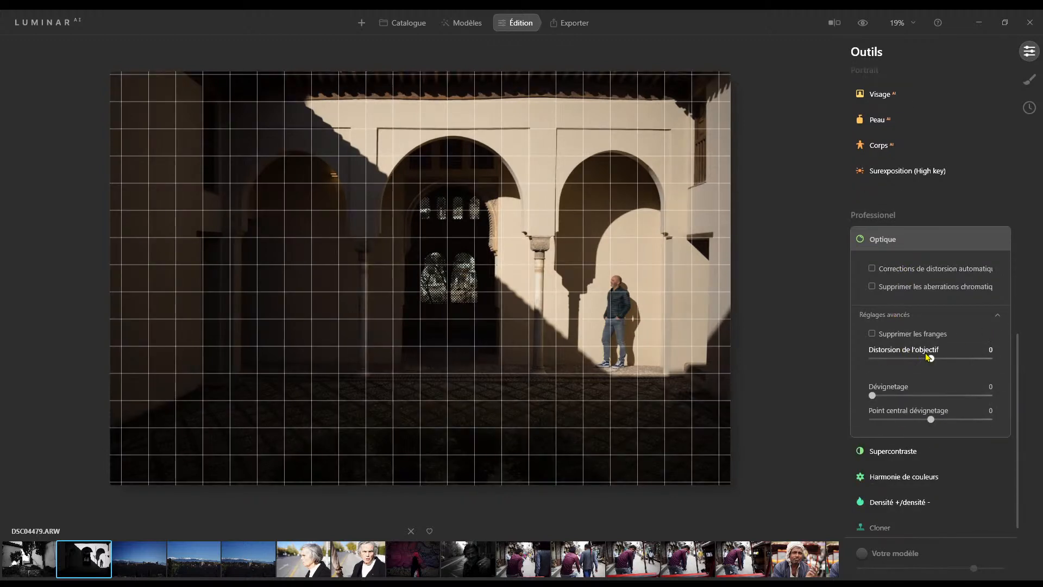
mouse_move(931, 357)
mouse_down()
mouse_move(967, 357)
mouse_move(940, 358)
mouse_up()
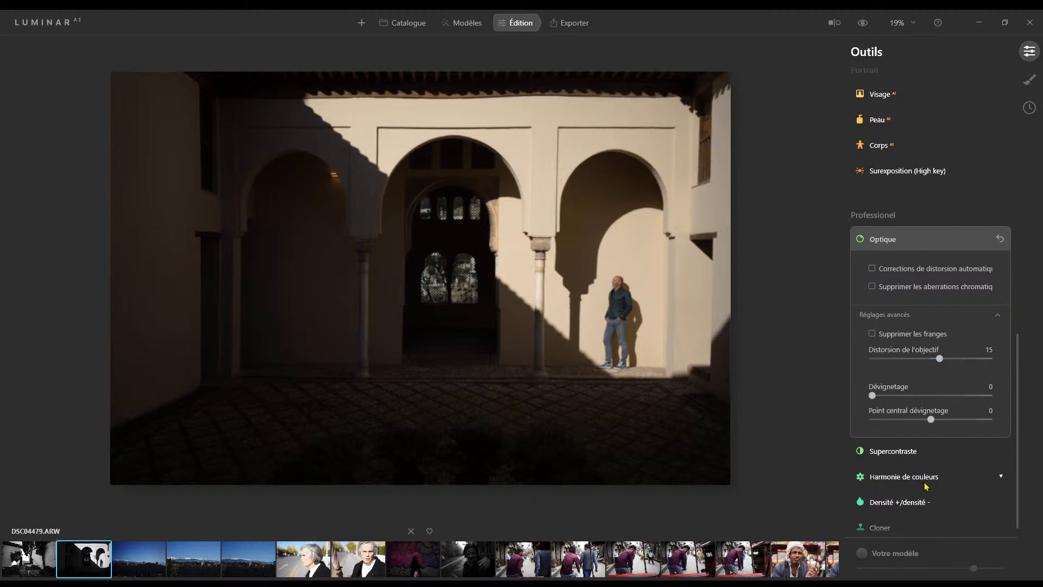
scroll(927, 486, down, 1)
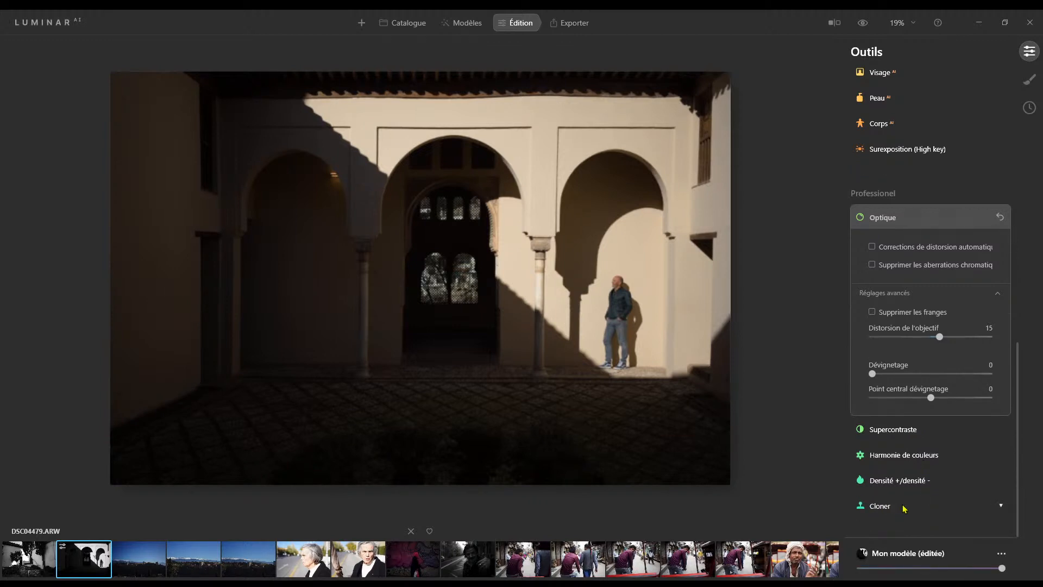
scroll(987, 399, up, 2)
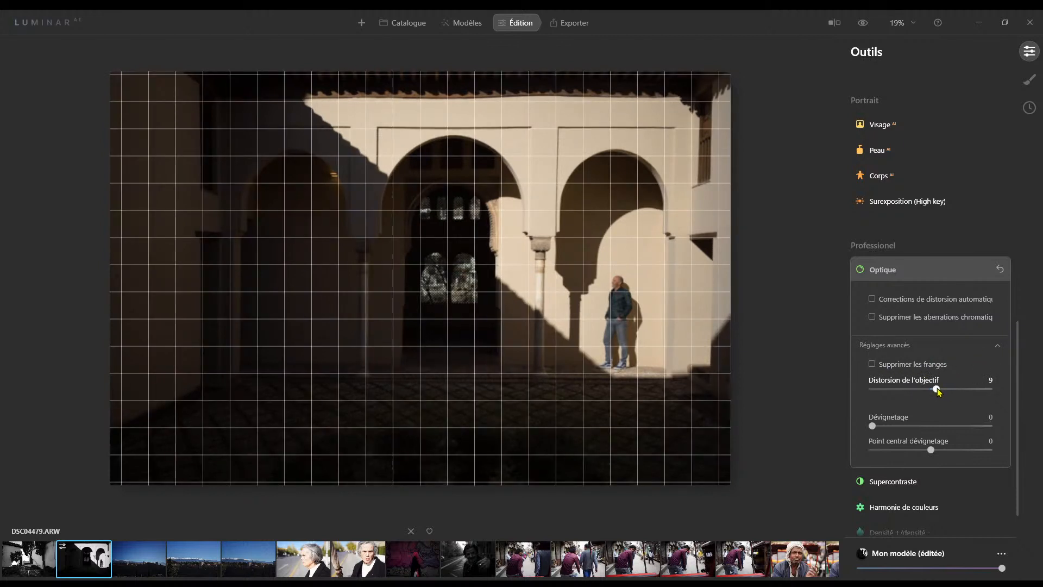
Step: Open the Composition AI tool and set the Vertical 3D image transformation to 21
scroll(930, 383, up, 8)
scroll(929, 380, up, 15)
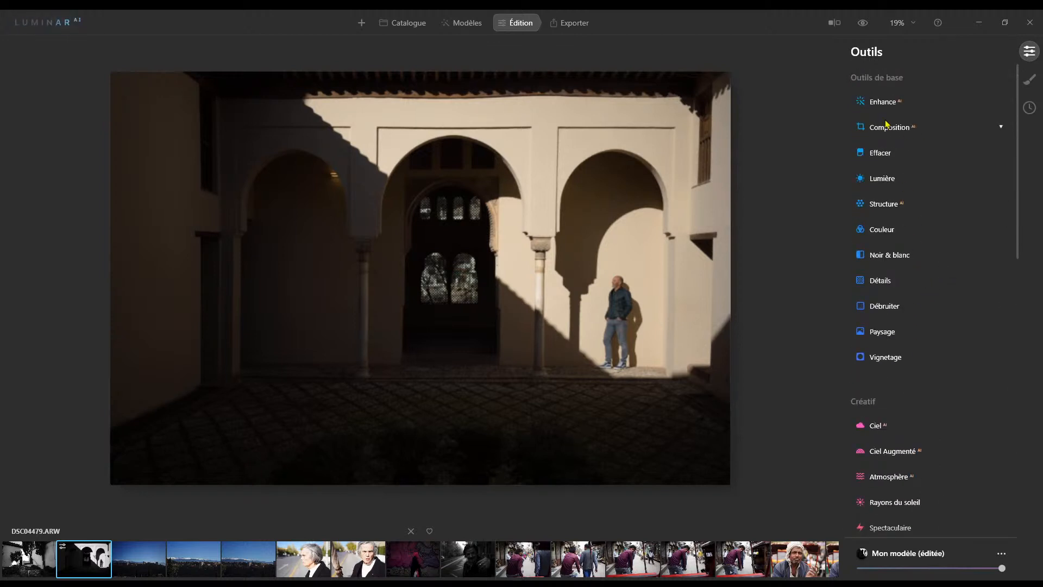
click(888, 127)
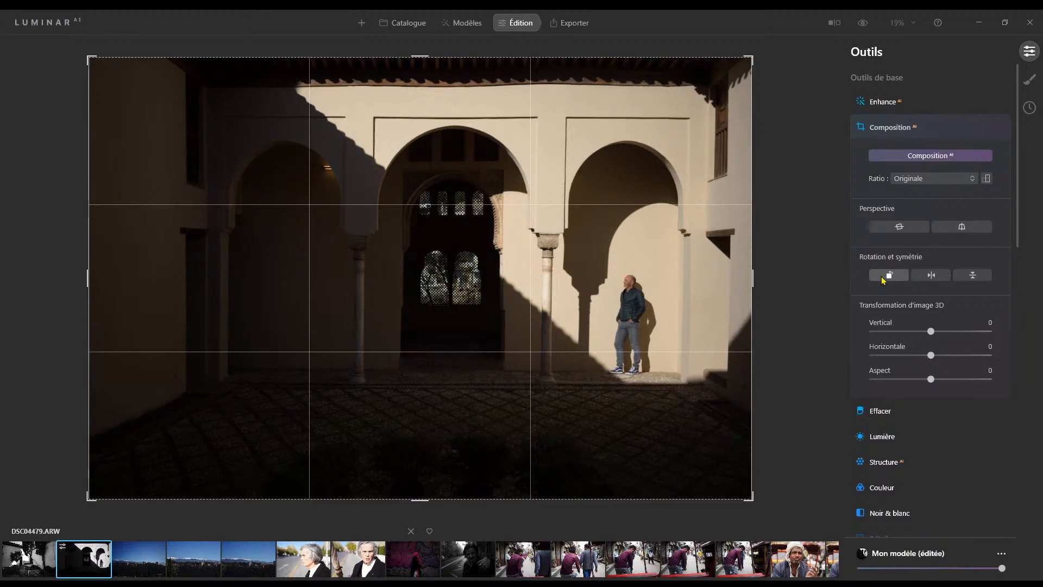
mouse_move(931, 333)
mouse_down()
mouse_move(941, 331)
mouse_move(906, 332)
mouse_move(944, 328)
mouse_up()
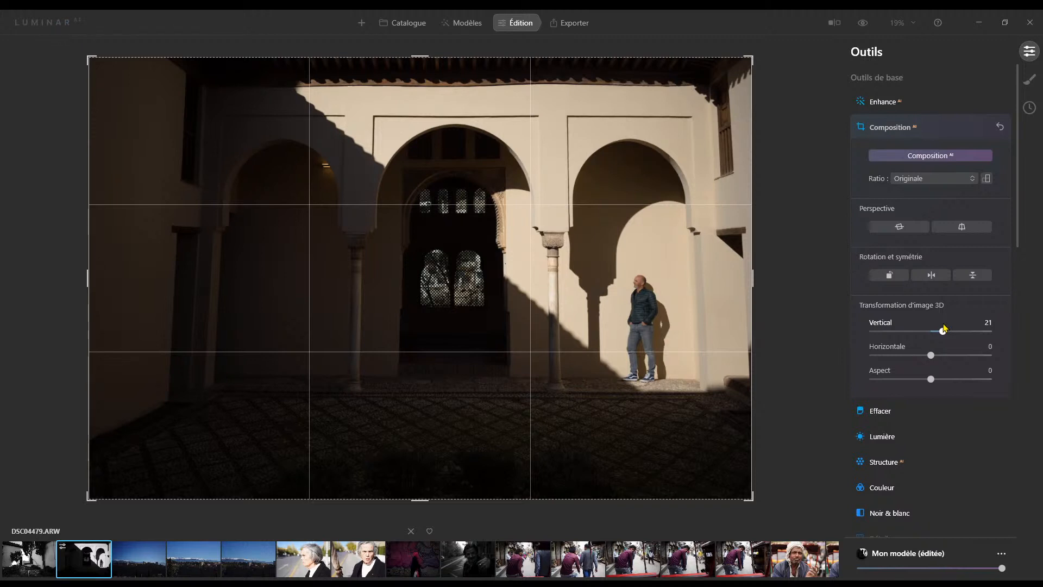
Step: Flip the arcade photo vertically and back, and try the automatic horizon alignment
click(973, 278)
click(972, 276)
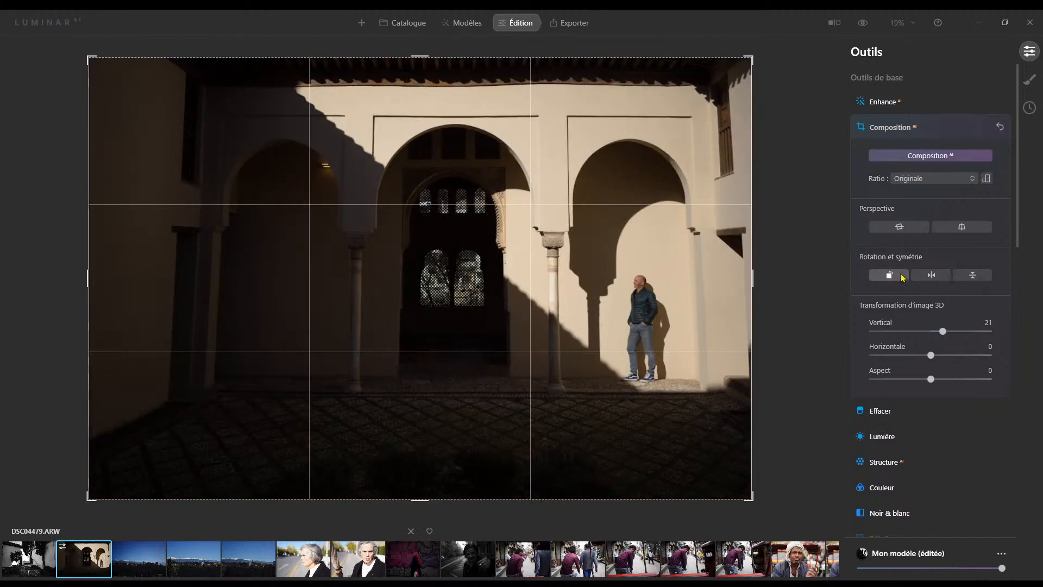
click(893, 230)
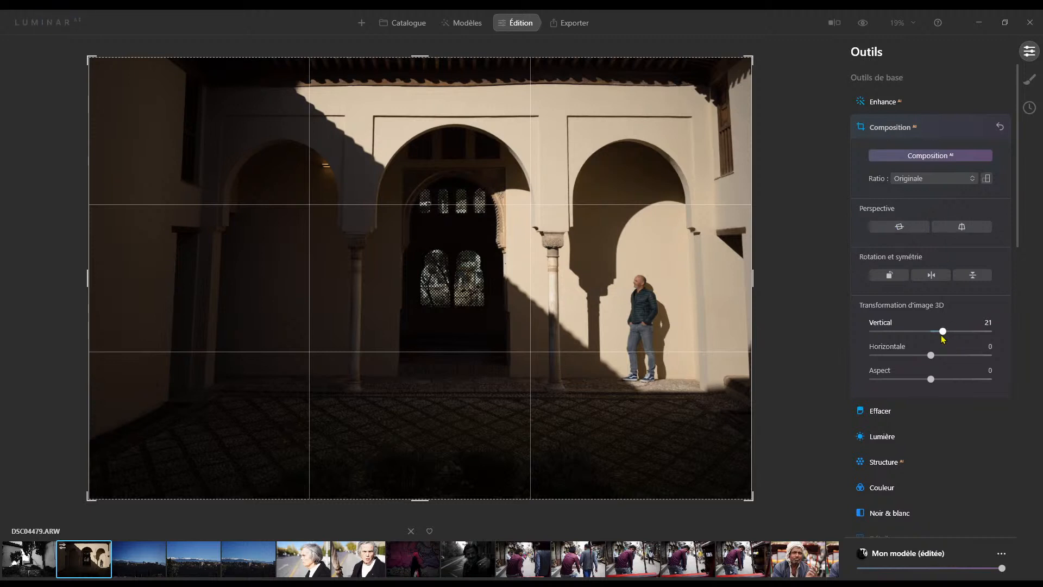
Step: Lower the Vertical 3D transformation to -9, reapply the automatic horizon alignment, and set Vertical to -4
drag(943, 332, 934, 333)
drag(936, 336, 926, 335)
click(899, 226)
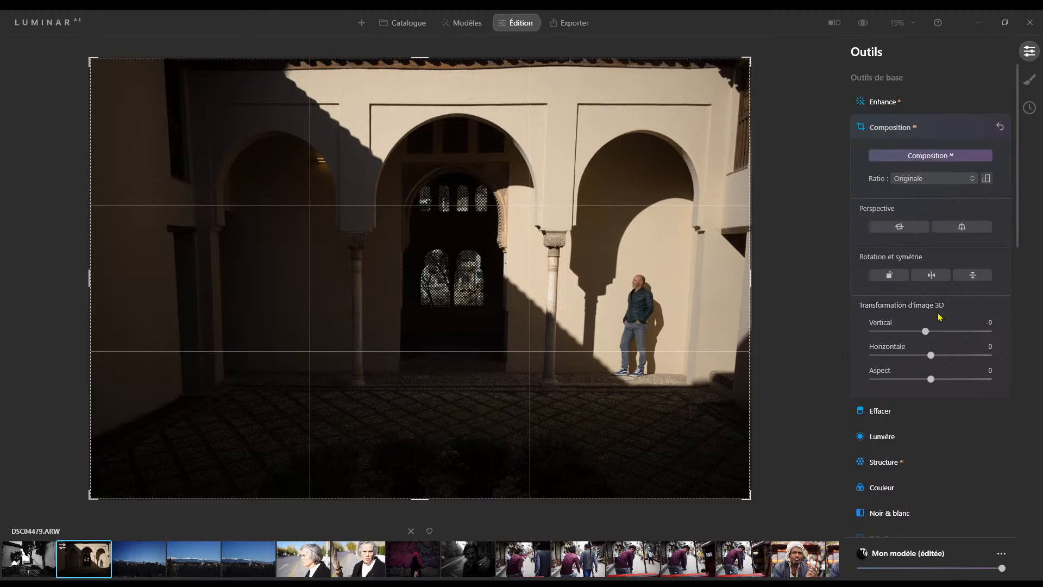
drag(926, 331, 929, 331)
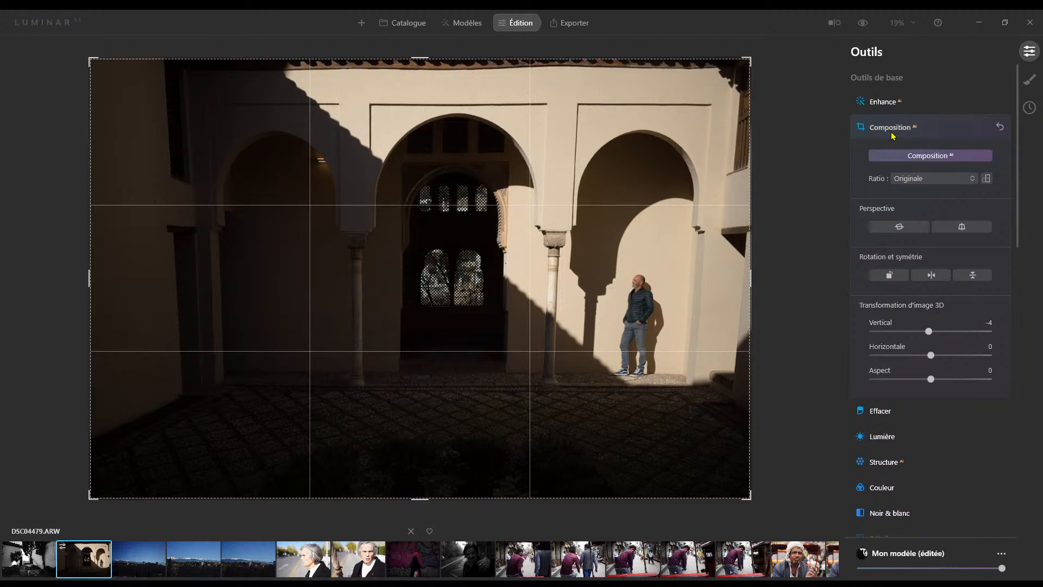